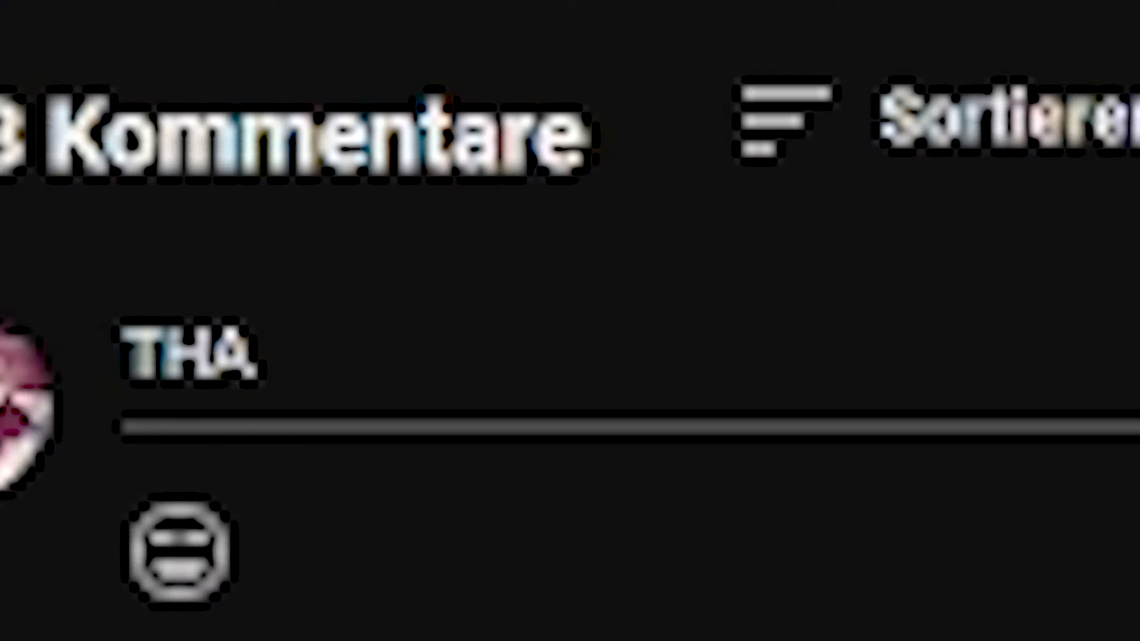
- Write the comment "THATTTTTSS NOTTTT THE JUGGG EDITING STYYYLWWW WEWEWEWE" in the video's comment field
{"action": "type", "text": "TTTTTSS NOTTTT THE JUGGG EDITING S"}
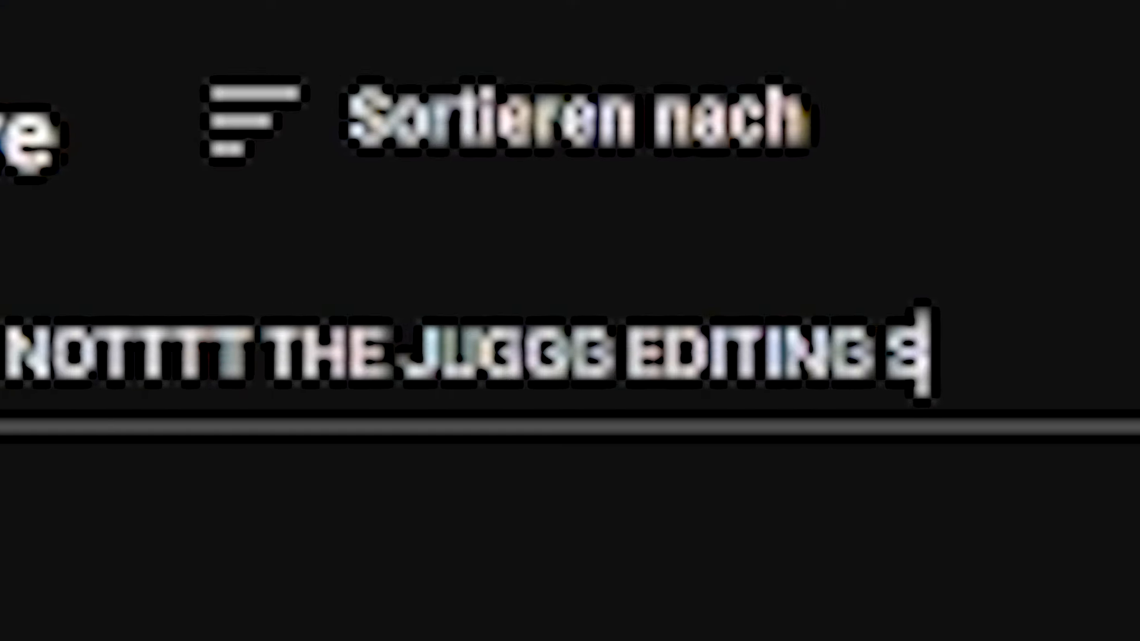
{"action": "type", "text": "TYYYLWWW WEWEWEWE"}
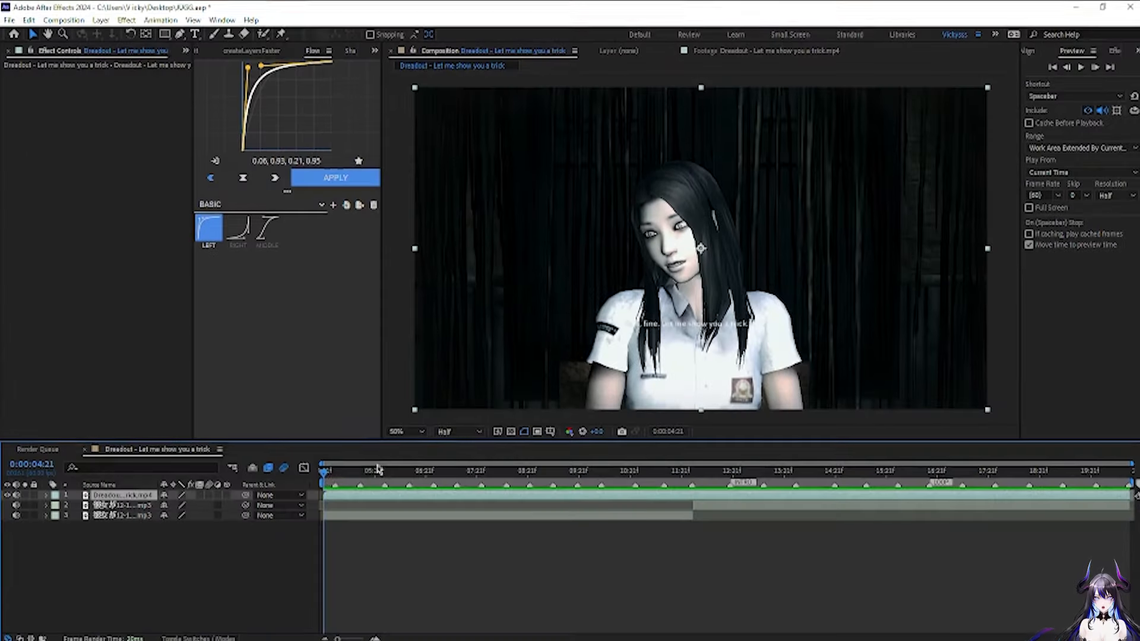
- Switch to After Effects and scrub through the Dreadout composition, reviewing the footage from 0:00:04:21 onward and playing it back
{"action": "mouse_move", "coordinate": [325, 473]}
{"action": "left_mouse_down"}
{"action": "mouse_move", "coordinate": [482, 476]}
{"action": "mouse_move", "coordinate": [306, 474]}
{"action": "left_mouse_up"}
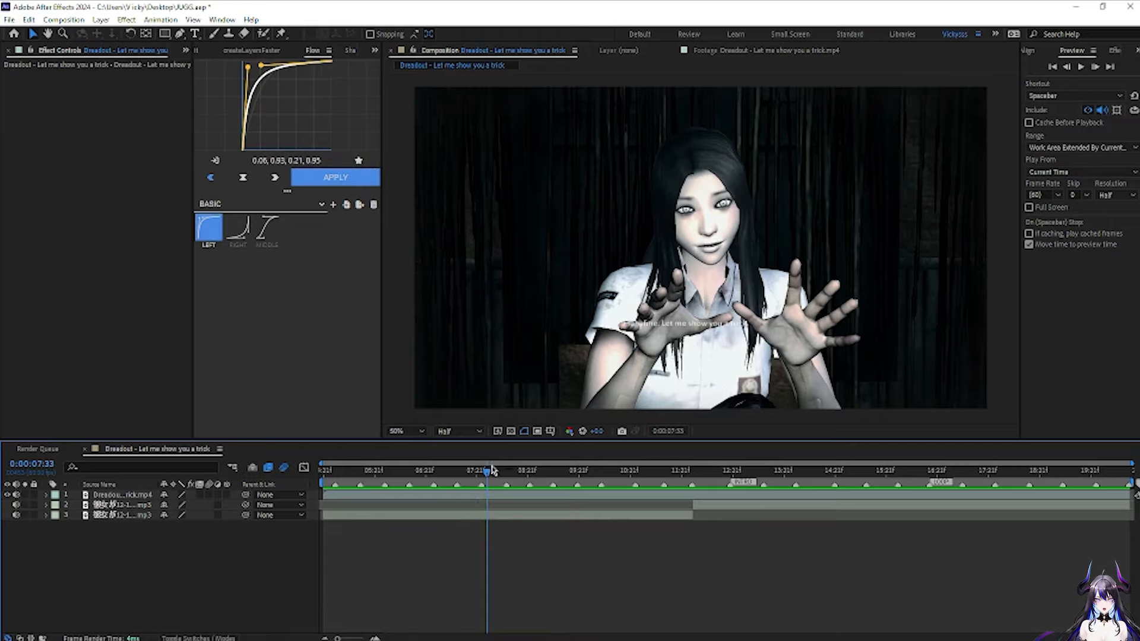
{"action": "left_click_drag", "start_coordinate": [488, 479], "coordinate": [970, 475]}
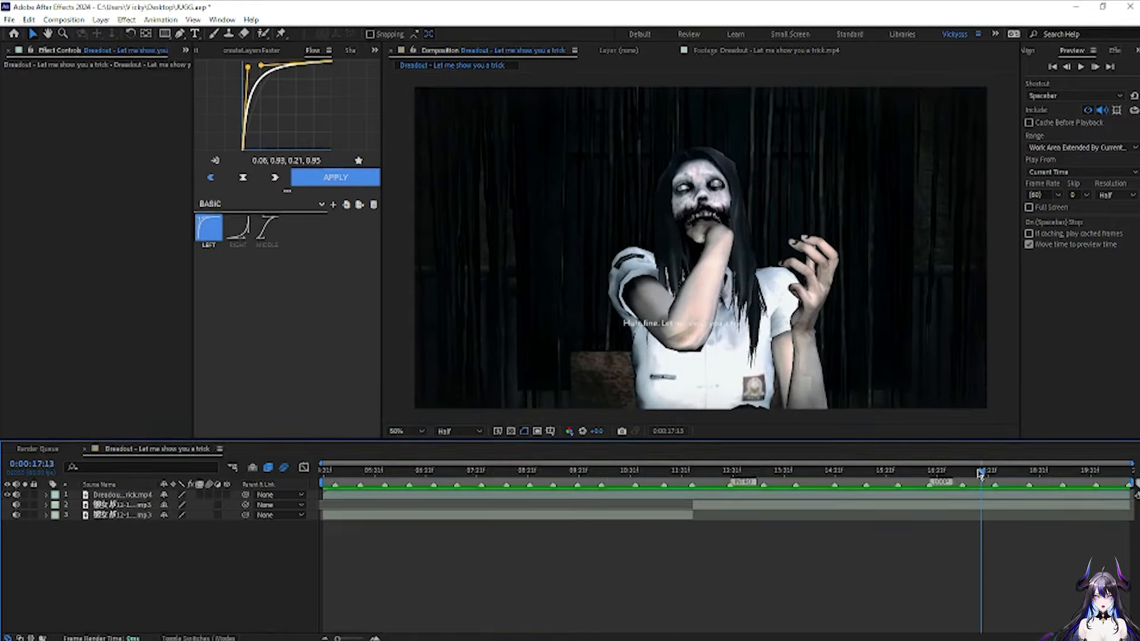
{"action": "left_click", "coordinate": [635, 471]}
{"action": "left_click_drag", "start_coordinate": [634, 472], "coordinate": [324, 471]}
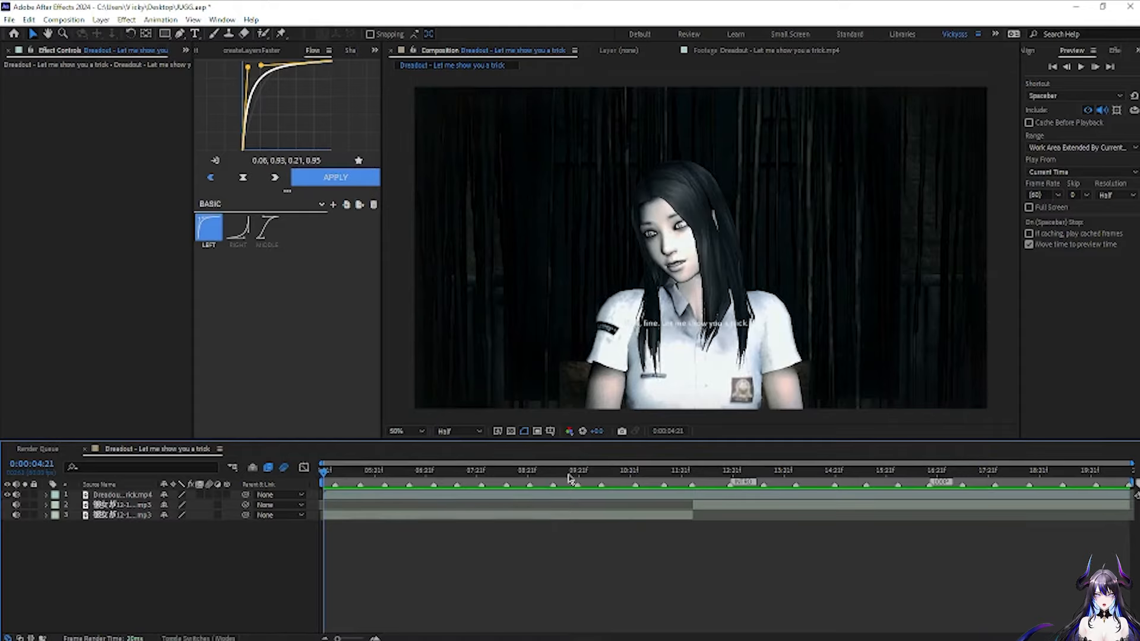
{"action": "left_click_drag", "start_coordinate": [337, 470], "coordinate": [788, 472]}
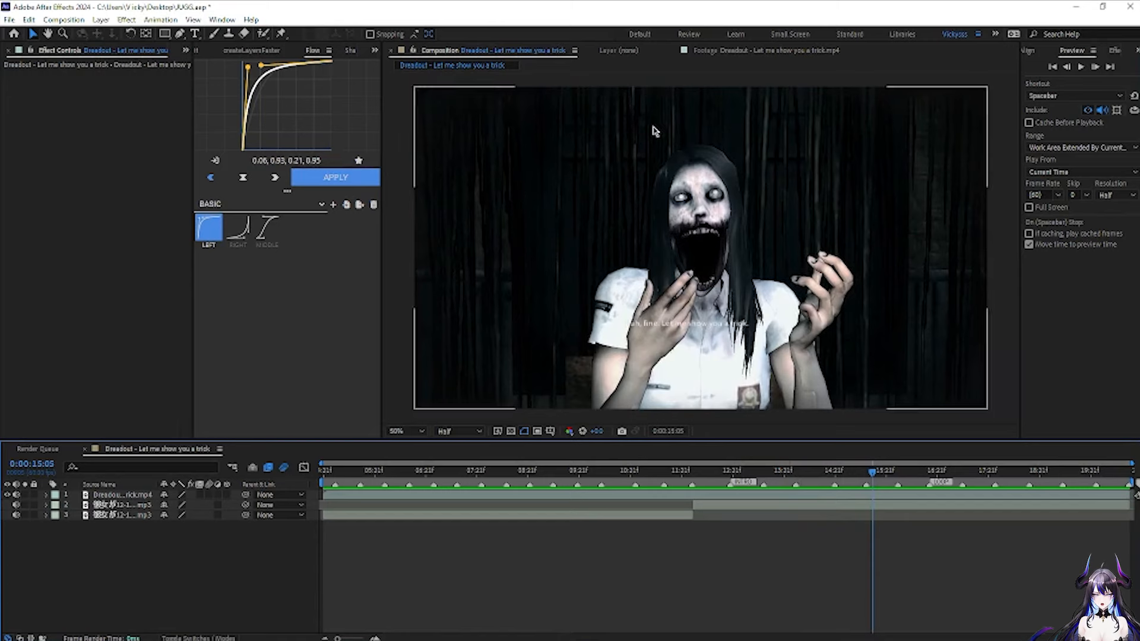
{"action": "left_click_drag", "start_coordinate": [863, 475], "coordinate": [274, 488]}
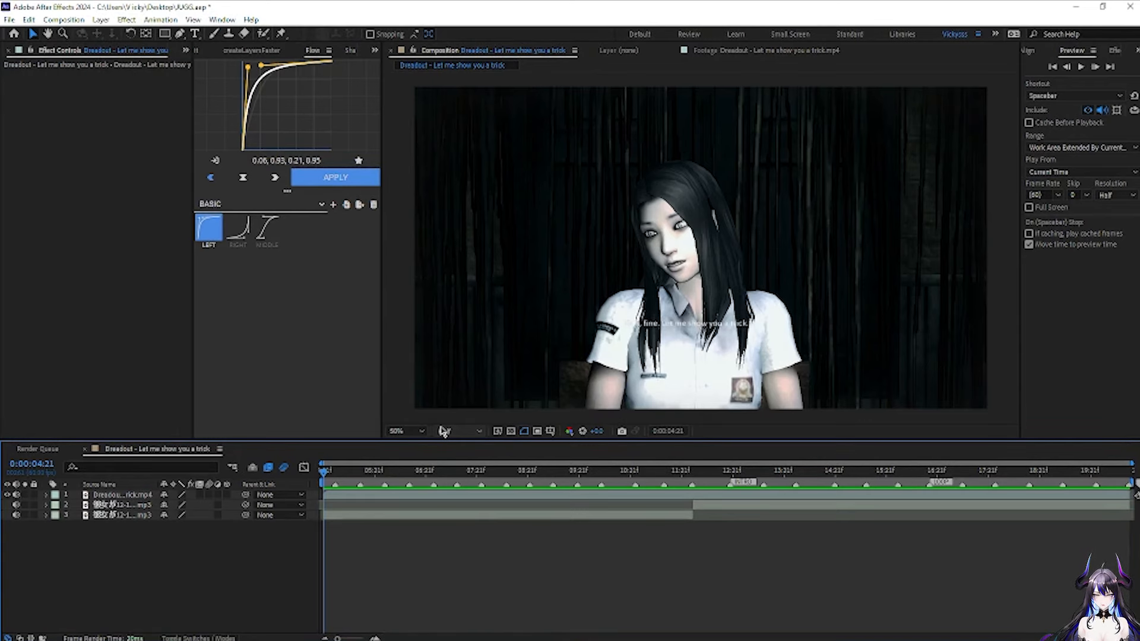
{"action": "left_click_drag", "start_coordinate": [332, 471], "coordinate": [241, 416]}
{"action": "key", "text": "space"}
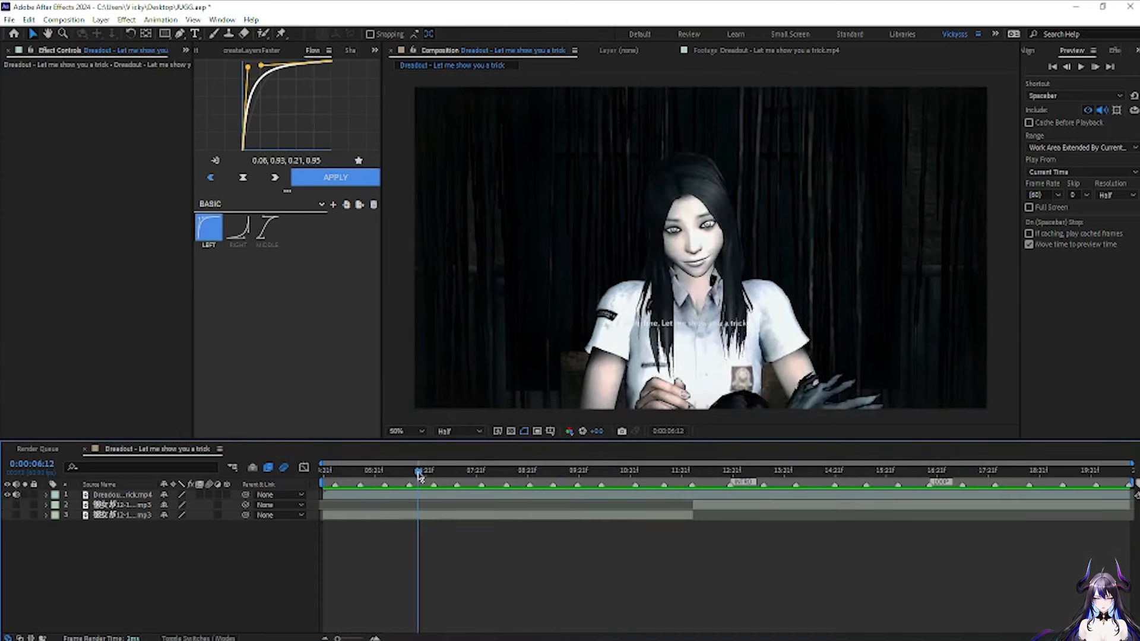
- Split the Dreadout video layer at 0:00:12:18 and again at the next beat marker, 0:00:12:57
{"action": "left_click_drag", "start_coordinate": [498, 492], "coordinate": [730, 472]}
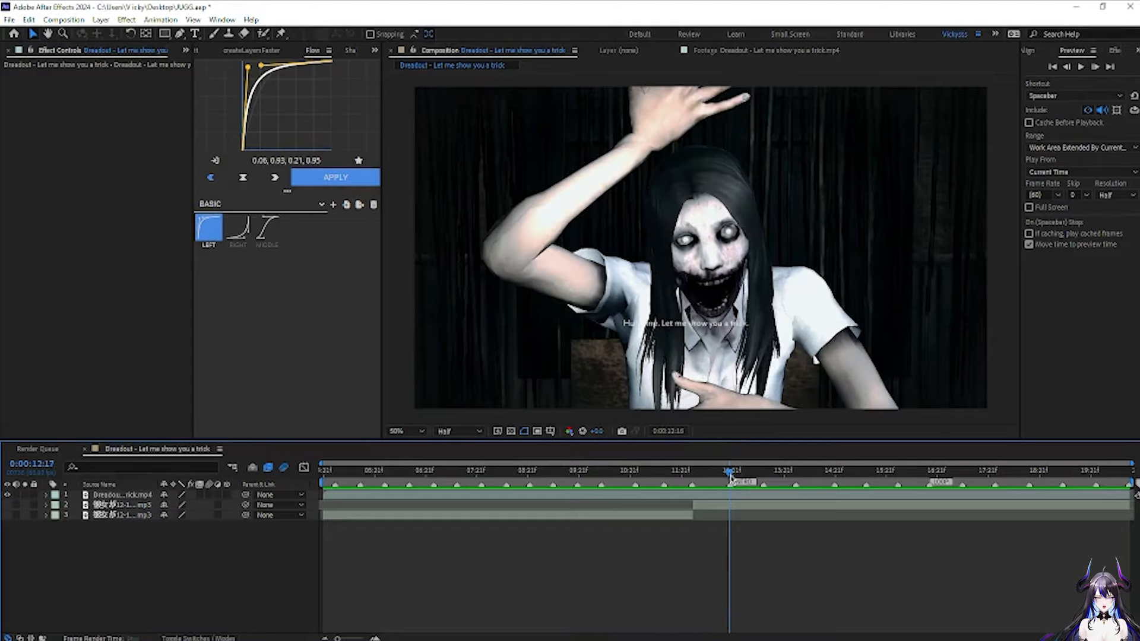
{"action": "mouse_move", "coordinate": [731, 474]}
{"action": "left_mouse_down"}
{"action": "mouse_move", "coordinate": [758, 473]}
{"action": "mouse_move", "coordinate": [731, 485]}
{"action": "left_mouse_up"}
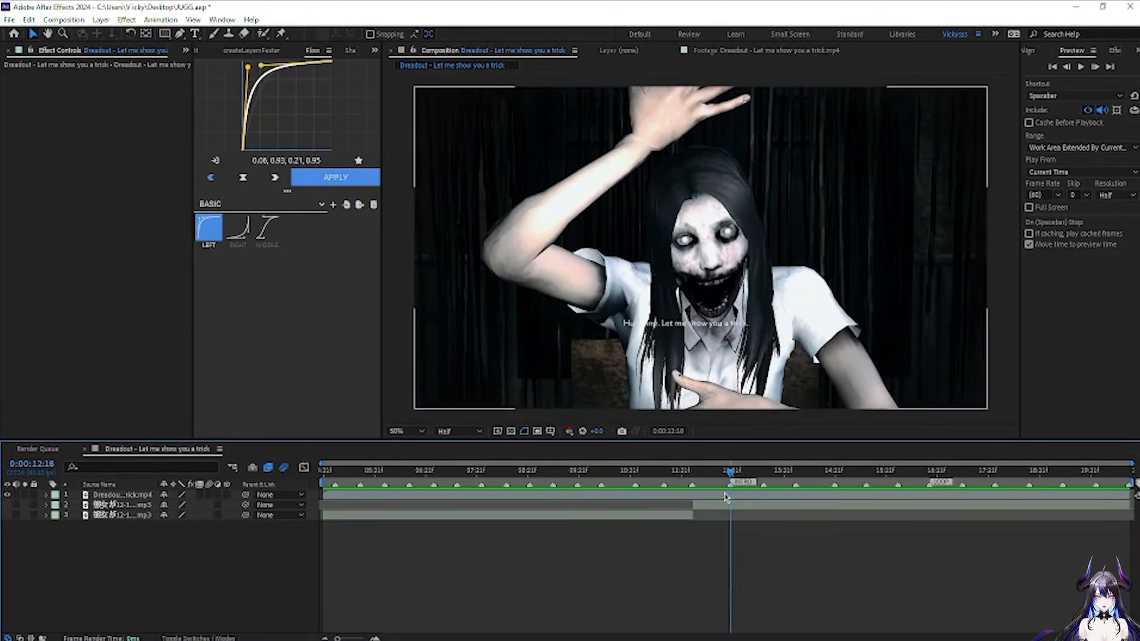
{"action": "left_click", "coordinate": [726, 497]}
{"action": "key", "text": "ctrl+shift+d"}
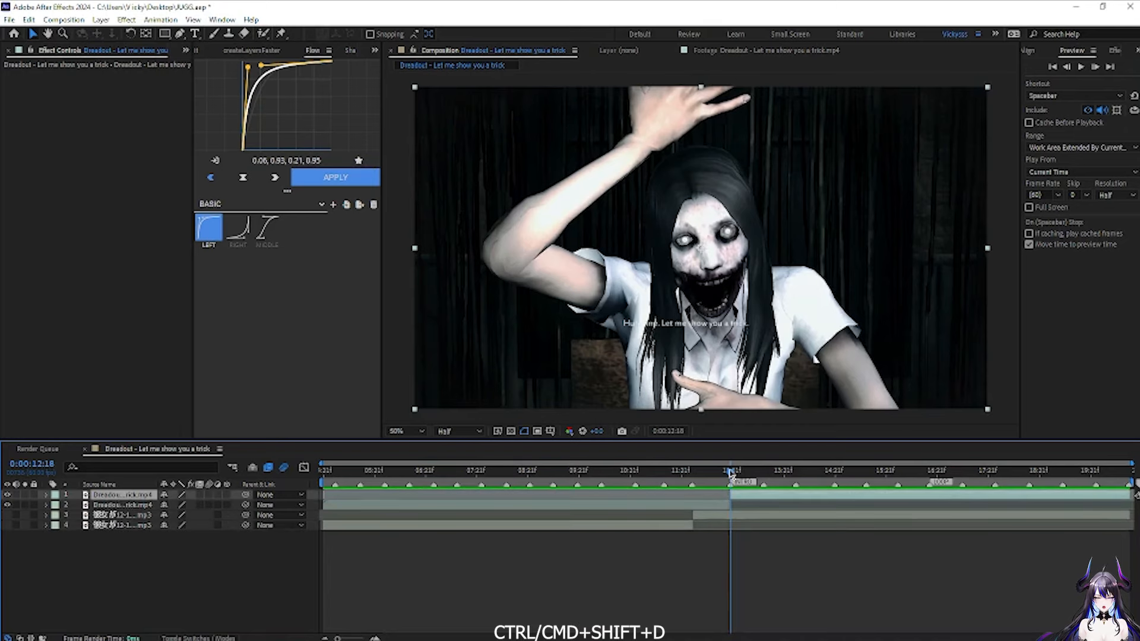
{"action": "left_click_drag", "start_coordinate": [732, 473], "coordinate": [697, 505]}
{"action": "key", "text": "ctrl+shift+d"}
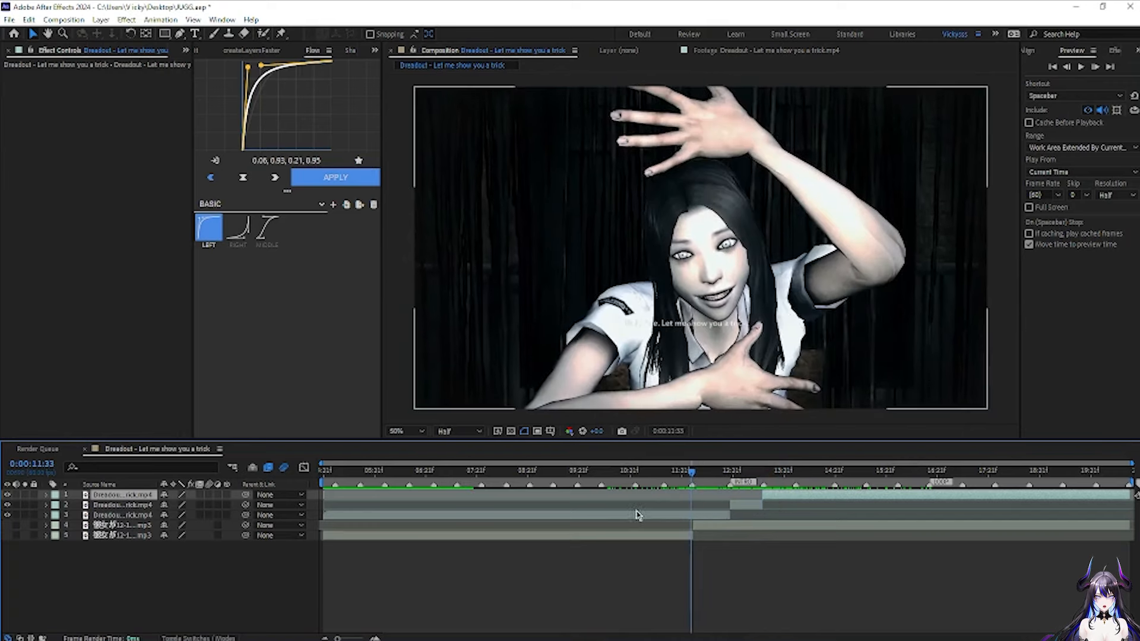
{"action": "left_click", "coordinate": [646, 515]}
{"action": "mouse_move", "coordinate": [637, 521]}
{"action": "left_mouse_down"}
{"action": "mouse_move", "coordinate": [651, 522]}
{"action": "mouse_move", "coordinate": [637, 524]}
{"action": "left_mouse_up"}
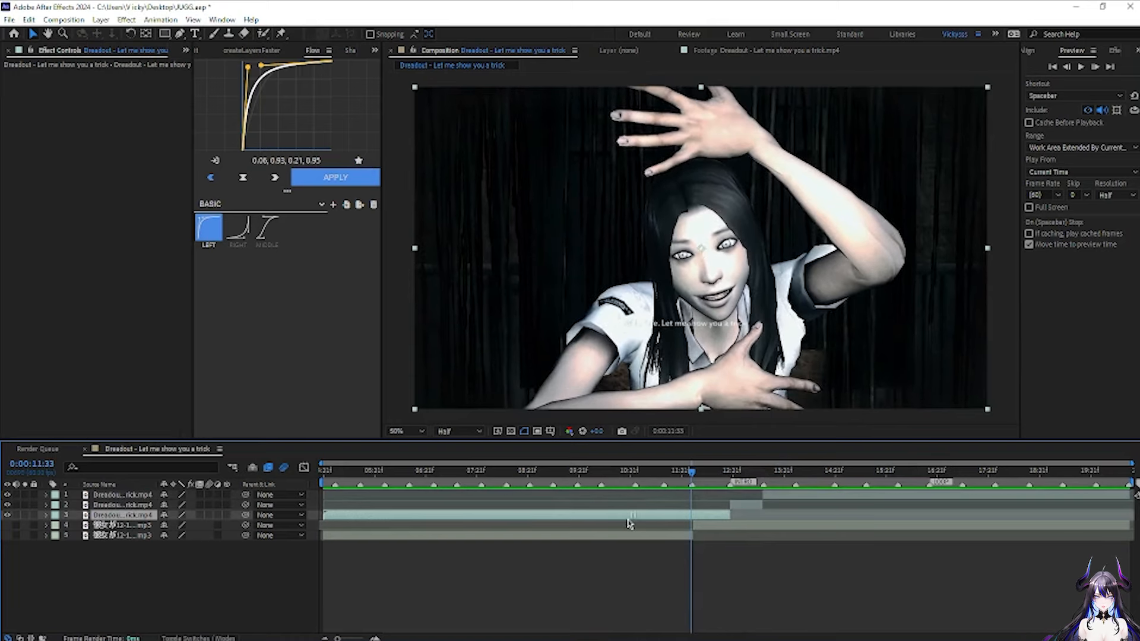
{"action": "right_click", "coordinate": [705, 514]}
{"action": "left_click", "coordinate": [680, 506]}
{"action": "key", "text": "space"}
- Split the last Dreadout video clip at the following beat marker, 0:00:13:35
{"action": "left_click_drag", "start_coordinate": [694, 474], "coordinate": [796, 483]}
{"action": "left_click", "coordinate": [772, 495]}
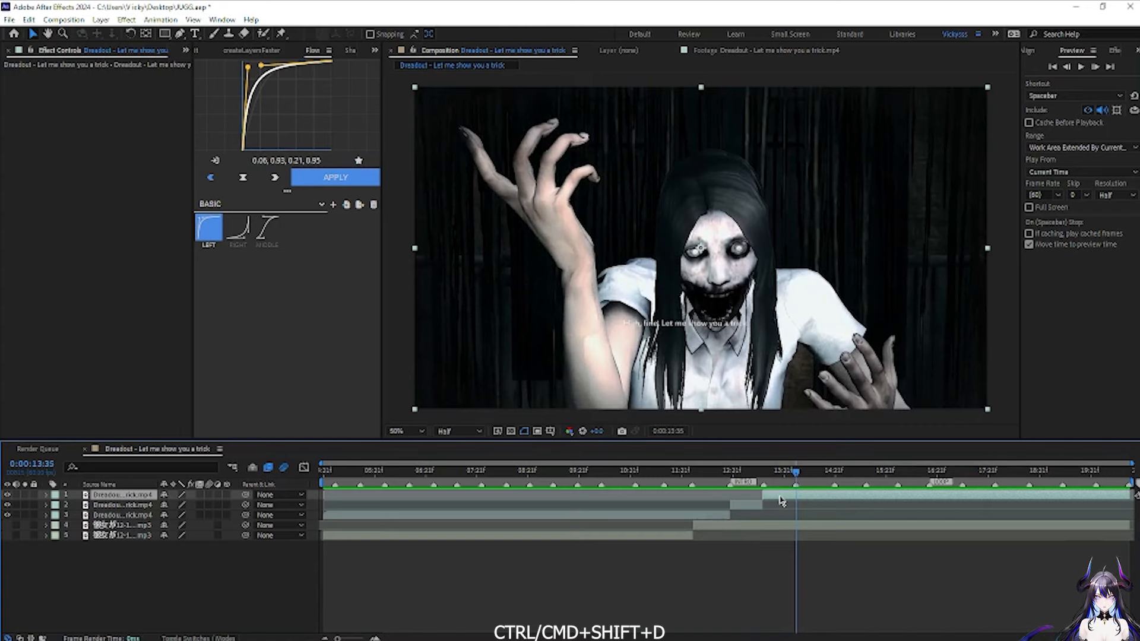
{"action": "key", "text": "ctrl+shift+d"}
- Enable time remapping on the clip starting at 0:00:12:57 and set its Time Remap value there to 0:00:08:24
{"action": "left_click_drag", "start_coordinate": [798, 478], "coordinate": [764, 475]}
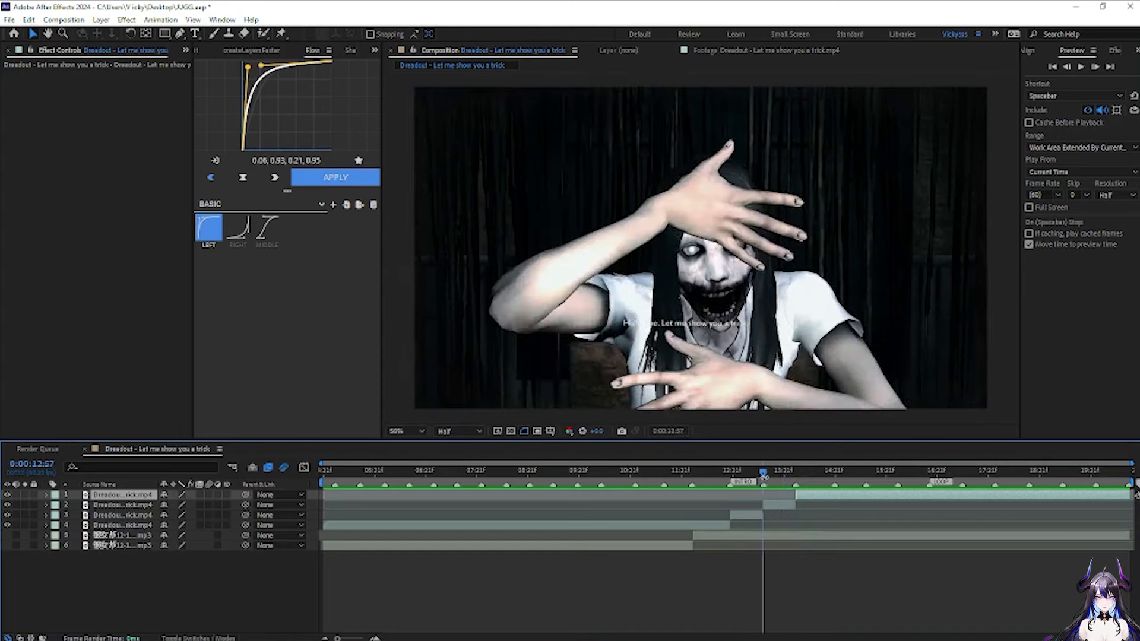
{"action": "right_click", "coordinate": [772, 504]}
{"action": "mouse_move", "coordinate": [826, 219]}
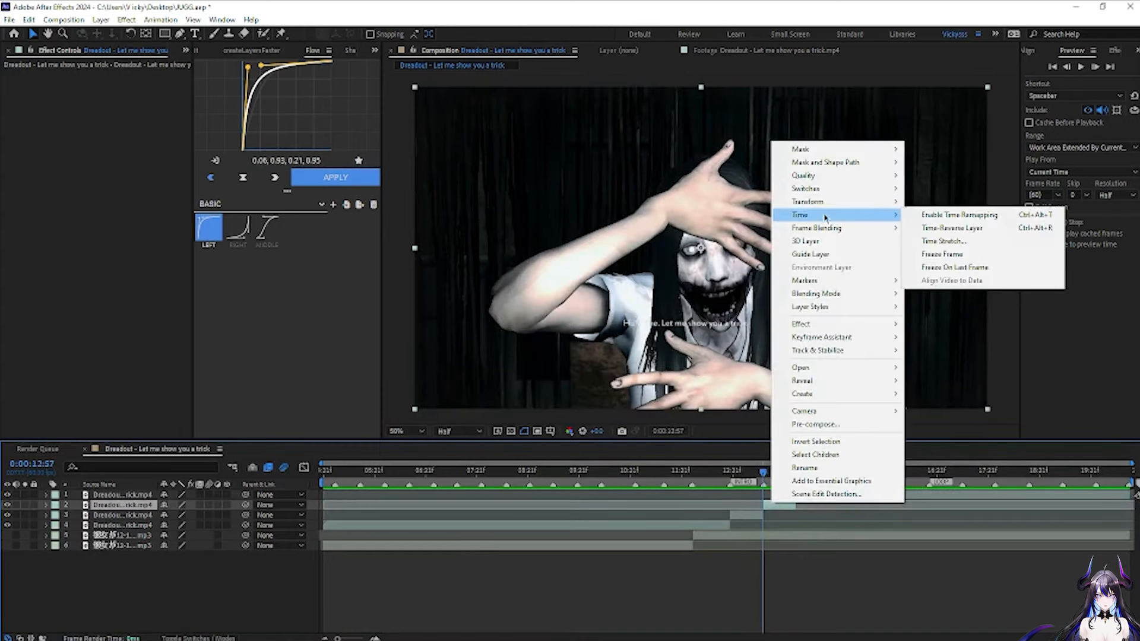
{"action": "left_click", "coordinate": [930, 215]}
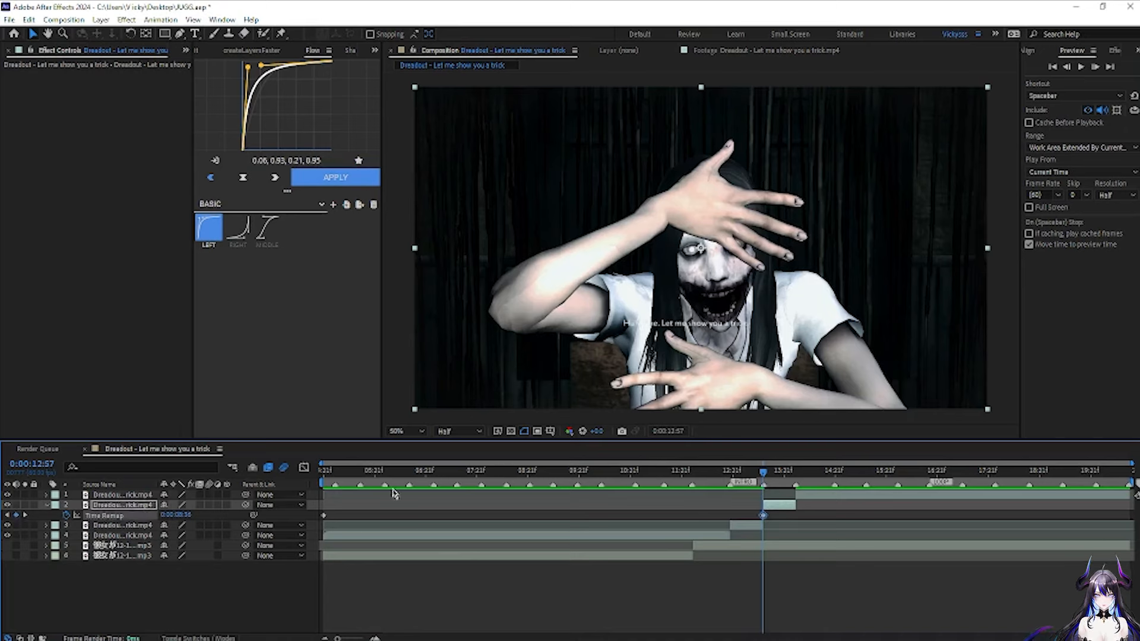
{"action": "left_click_drag", "start_coordinate": [182, 516], "coordinate": [180, 524]}
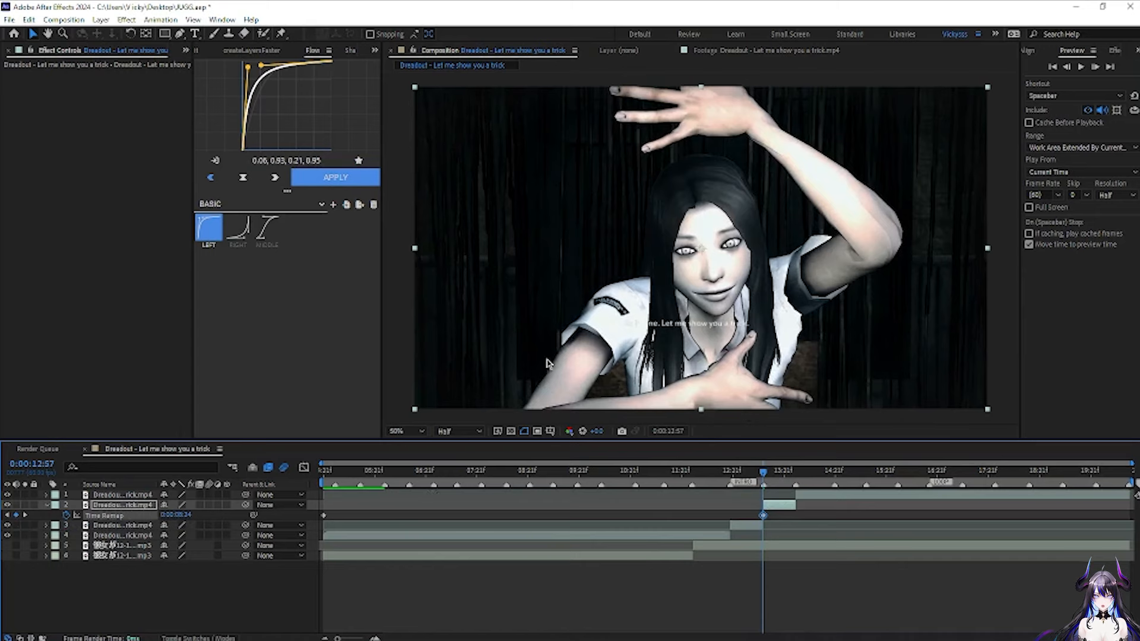
- Add a Time Remap keyframe at the clip's end, 0:00:13:34, with the value 0:00:08:44
{"action": "left_click_drag", "start_coordinate": [764, 477], "coordinate": [797, 488]}
{"action": "left_click_drag", "start_coordinate": [178, 515], "coordinate": [161, 524]}
{"action": "left_click_drag", "start_coordinate": [798, 516], "coordinate": [800, 515]}
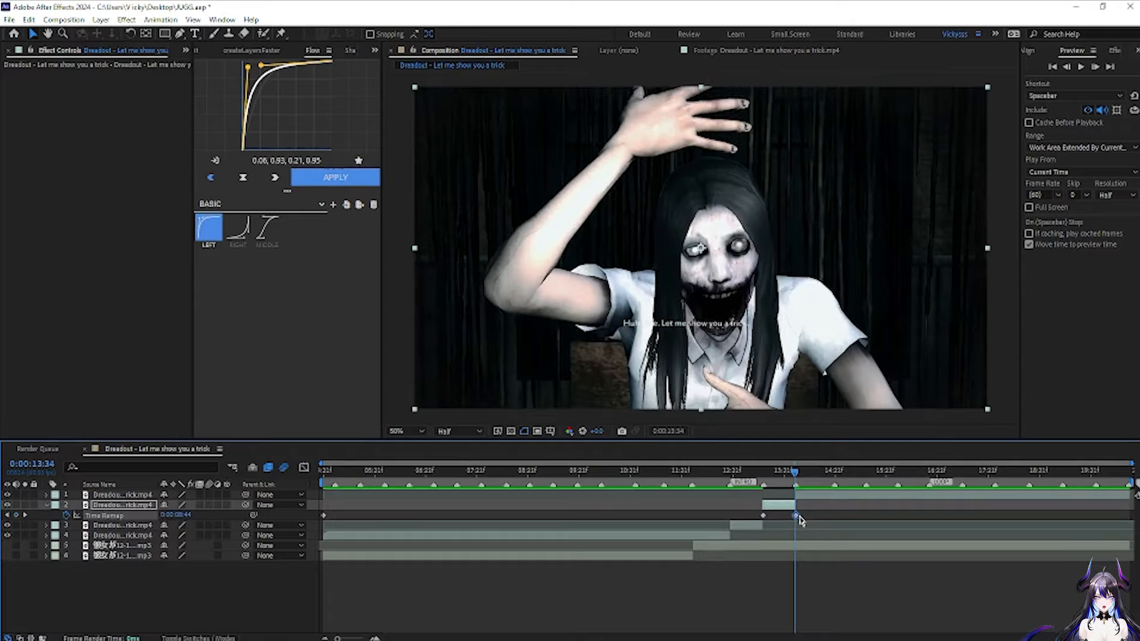
- Easy-ease both Time Remap keyframes, apply the 0.06, 0.93, 0.21, 0.95 Flow curve, and preview the clip
{"action": "left_click_drag", "start_coordinate": [793, 475], "coordinate": [762, 514]}
{"action": "left_click_drag", "start_coordinate": [833, 512], "coordinate": [739, 514]}
{"action": "key", "text": "F9"}
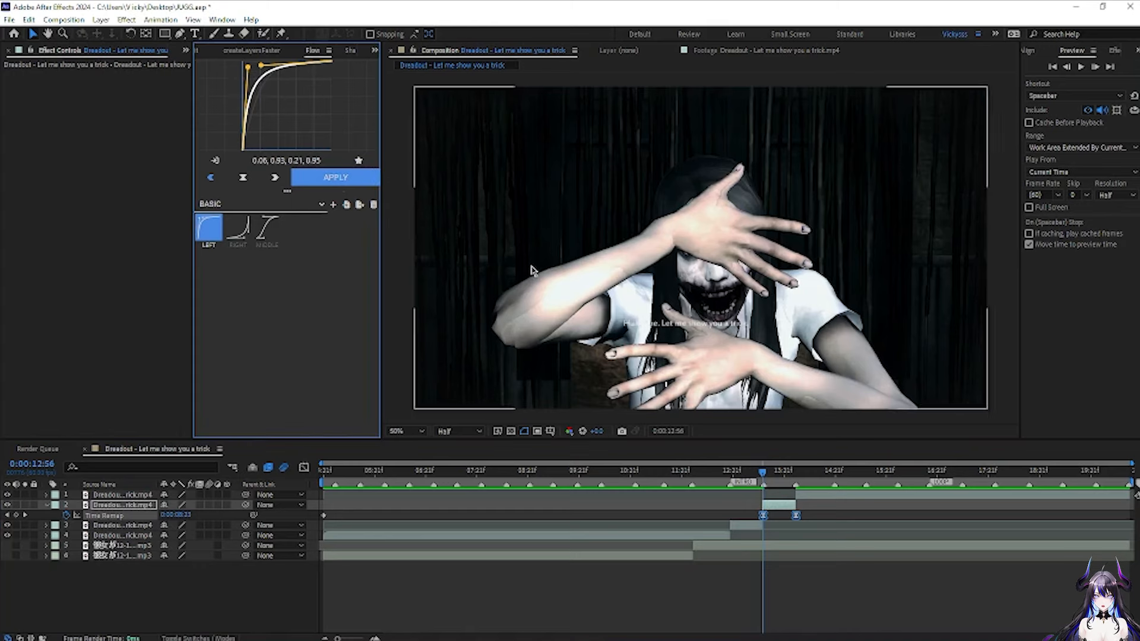
{"action": "key", "text": "space"}
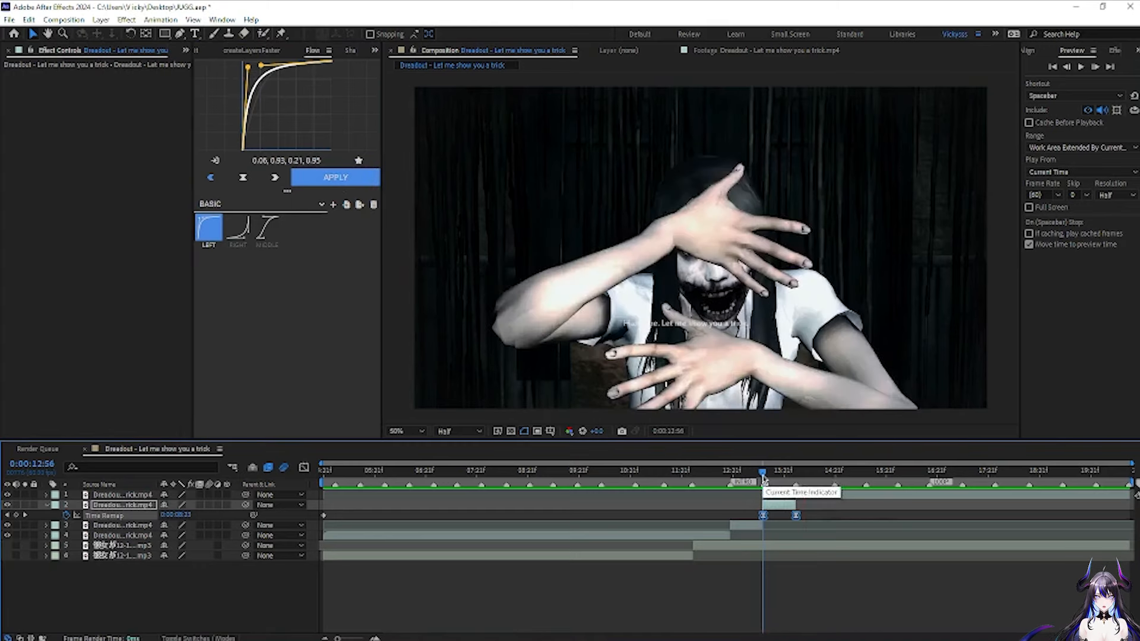
{"action": "key", "text": "space"}
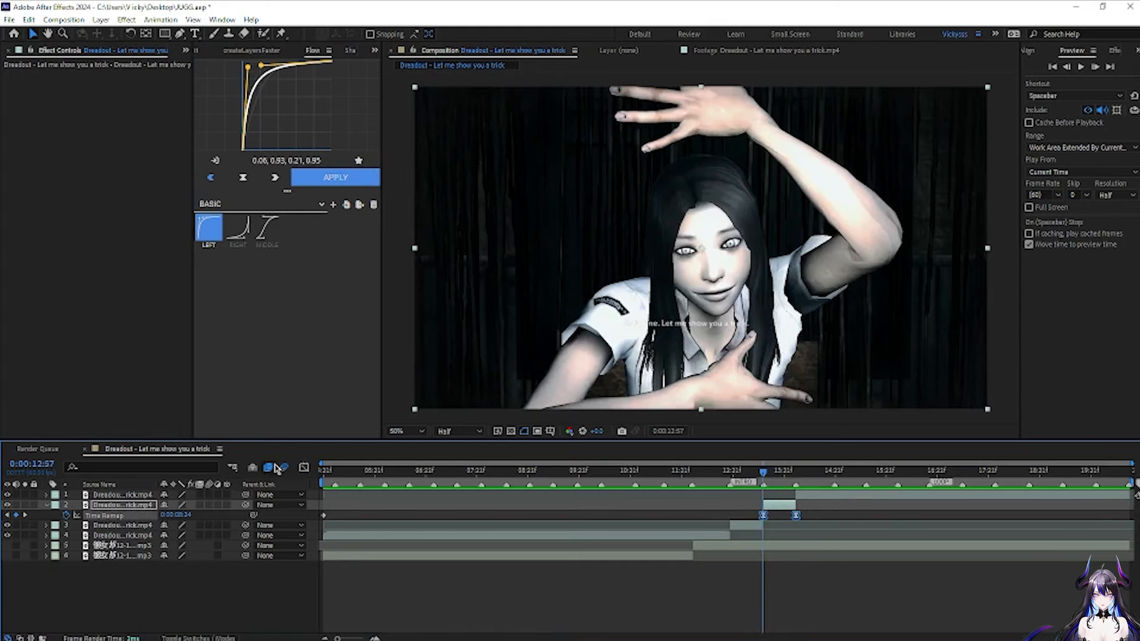
- Reshape the Time Remap value graph, extending the second keyframe's incoming handle toward the first keyframe, and play back the eased motion
{"action": "left_click", "coordinate": [304, 467]}
{"action": "mouse_move", "coordinate": [339, 638]}
{"action": "left_mouse_down"}
{"action": "mouse_move", "coordinate": [367, 639]}
{"action": "mouse_move", "coordinate": [358, 639]}
{"action": "left_mouse_up"}
{"action": "right_click", "coordinate": [575, 514]}
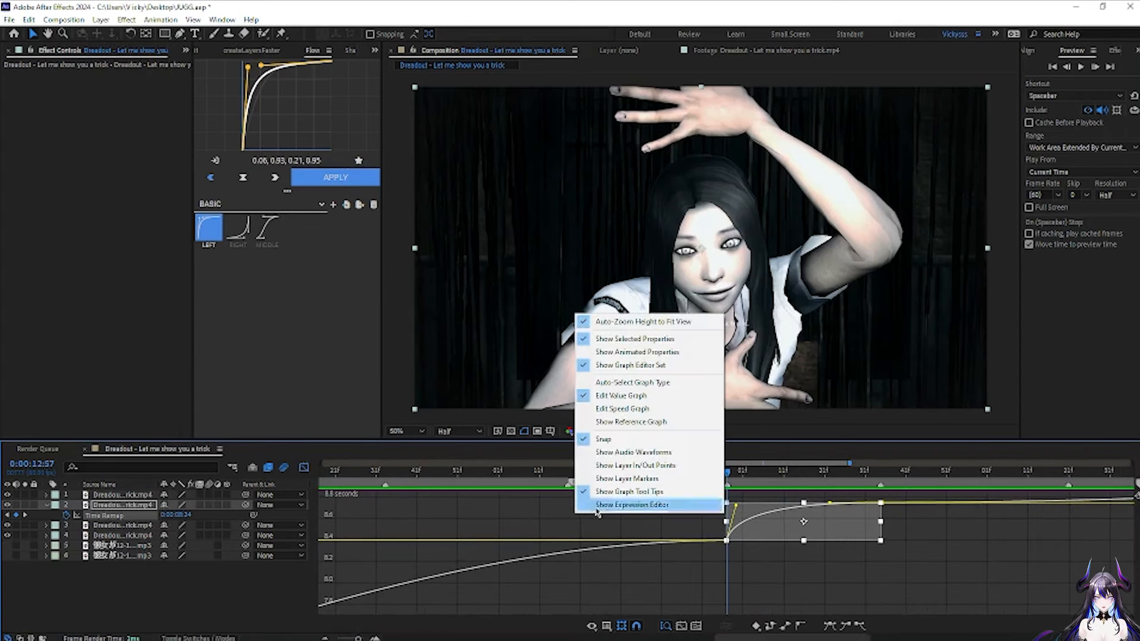
{"action": "left_click", "coordinate": [693, 594]}
{"action": "left_click", "coordinate": [728, 536]}
{"action": "left_click", "coordinate": [699, 516]}
{"action": "left_click", "coordinate": [726, 541]}
{"action": "left_click_drag", "start_coordinate": [735, 509], "coordinate": [735, 517]}
{"action": "left_click", "coordinate": [766, 505]}
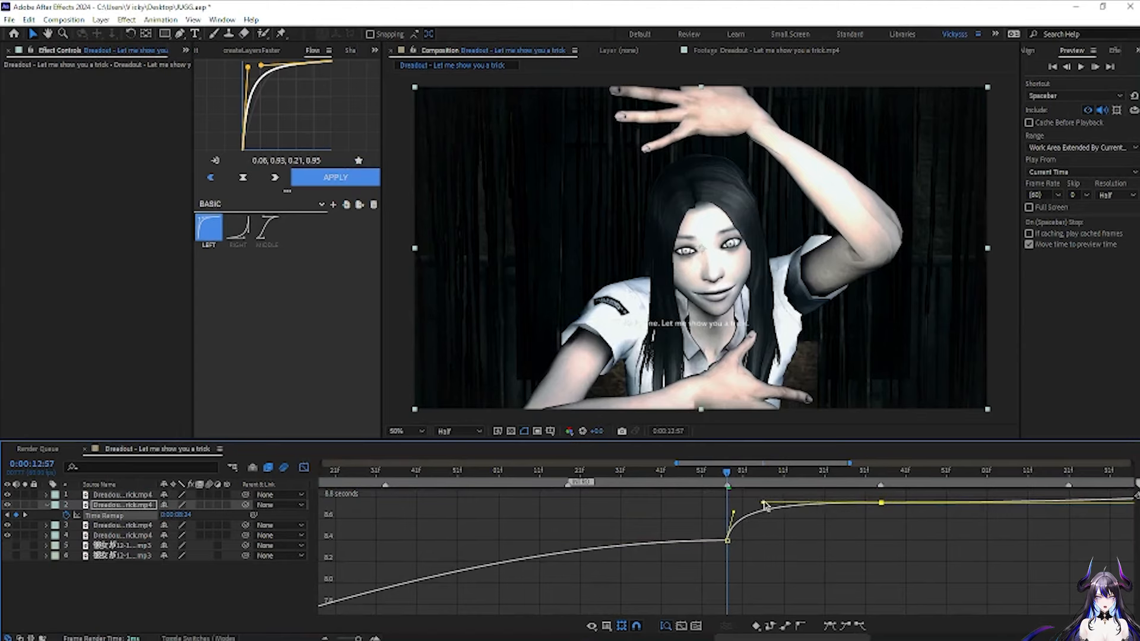
{"action": "key", "text": "space"}
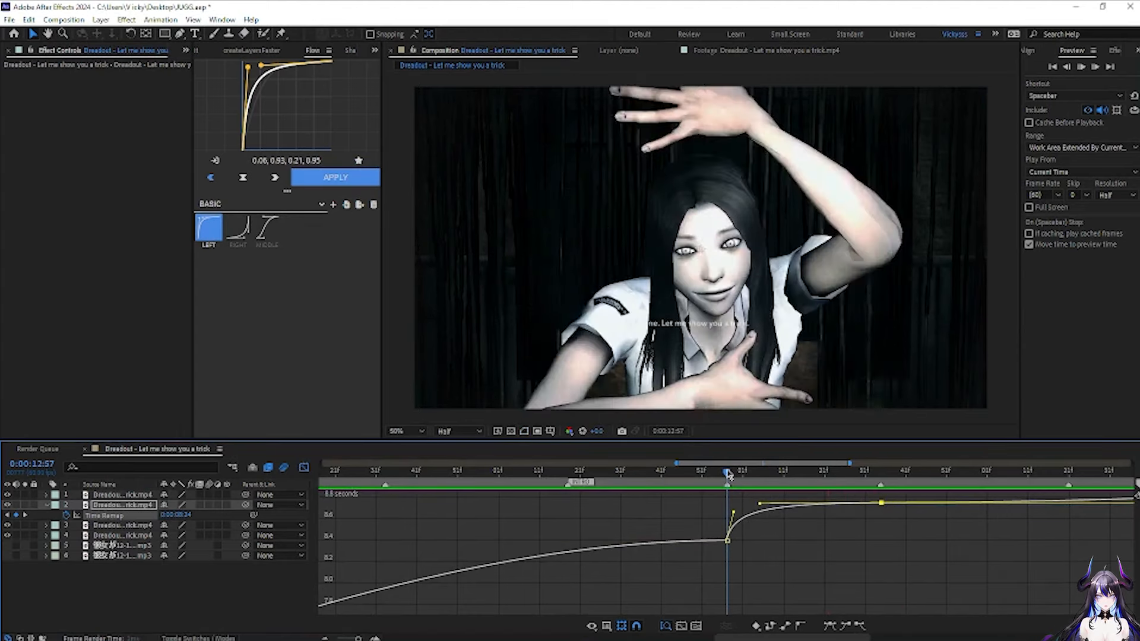
{"action": "left_click", "coordinate": [728, 473]}
- Set the time-remapped clip's frame blending to Pixel Motion, enable frame blending on the following clip, and close the graph editor
{"action": "left_click", "coordinate": [793, 484]}
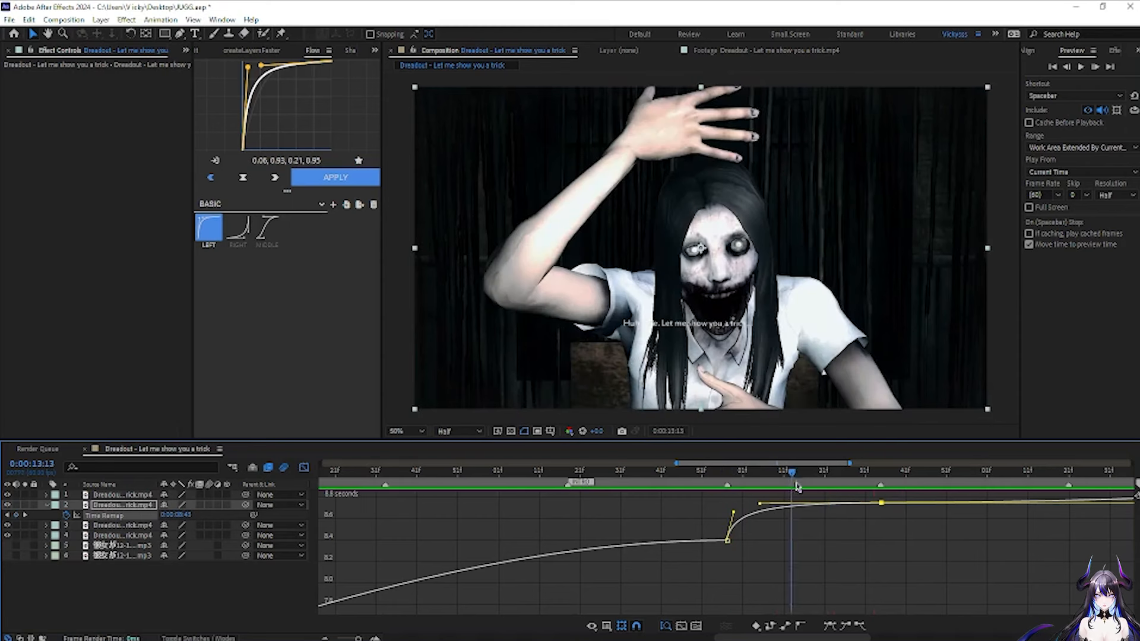
{"action": "left_click", "coordinate": [199, 505]}
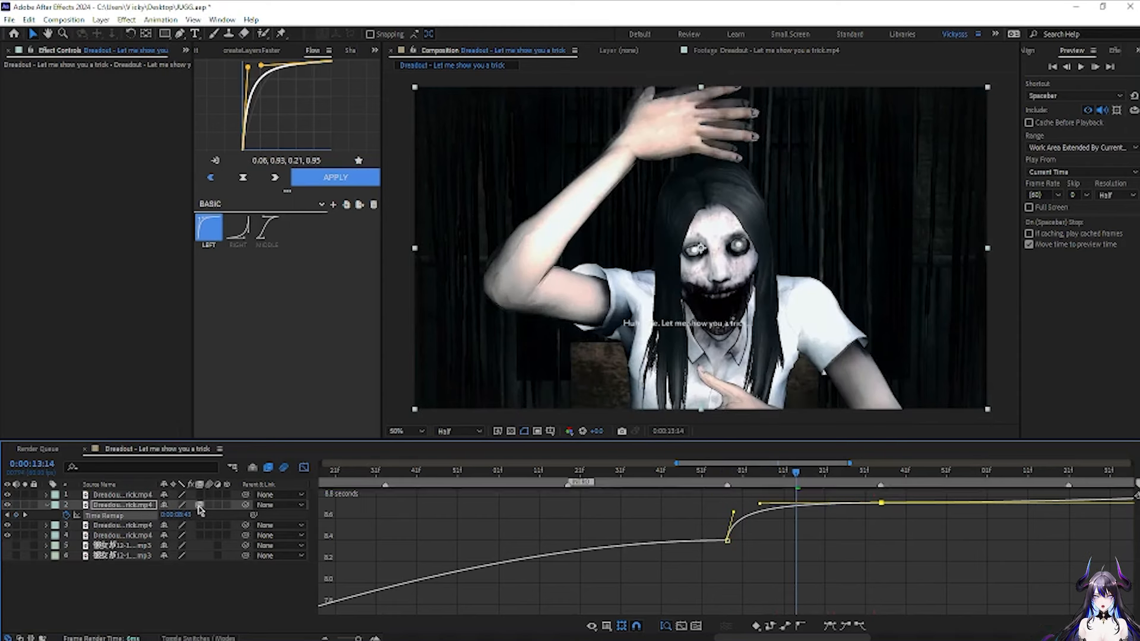
{"action": "left_click", "coordinate": [200, 505]}
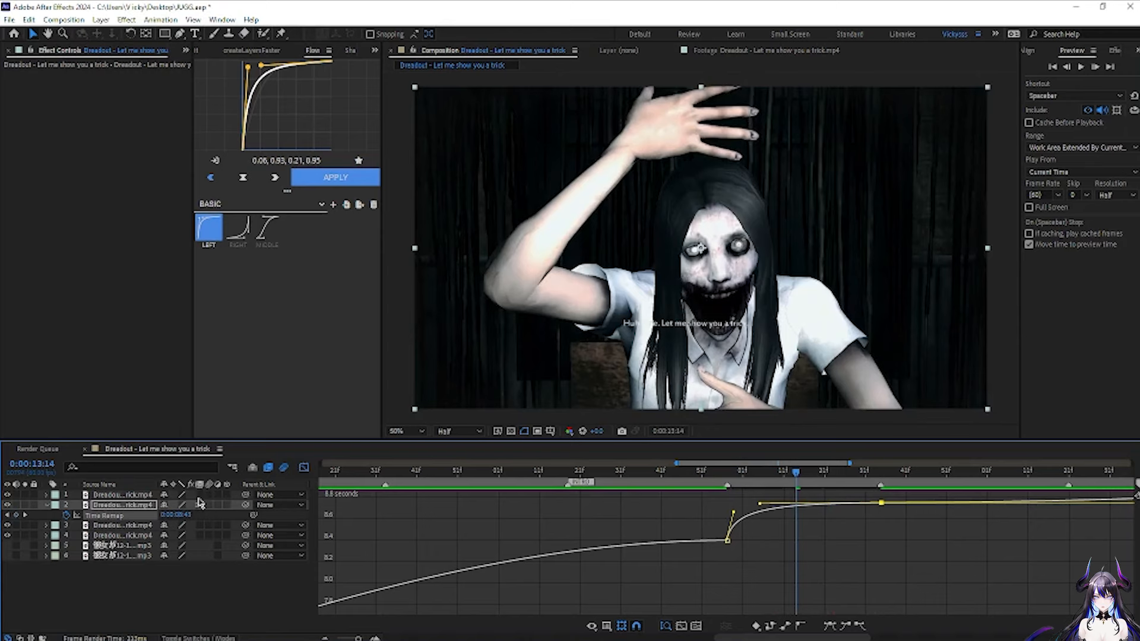
{"action": "left_click", "coordinate": [200, 495]}
{"action": "left_click", "coordinate": [305, 469]}
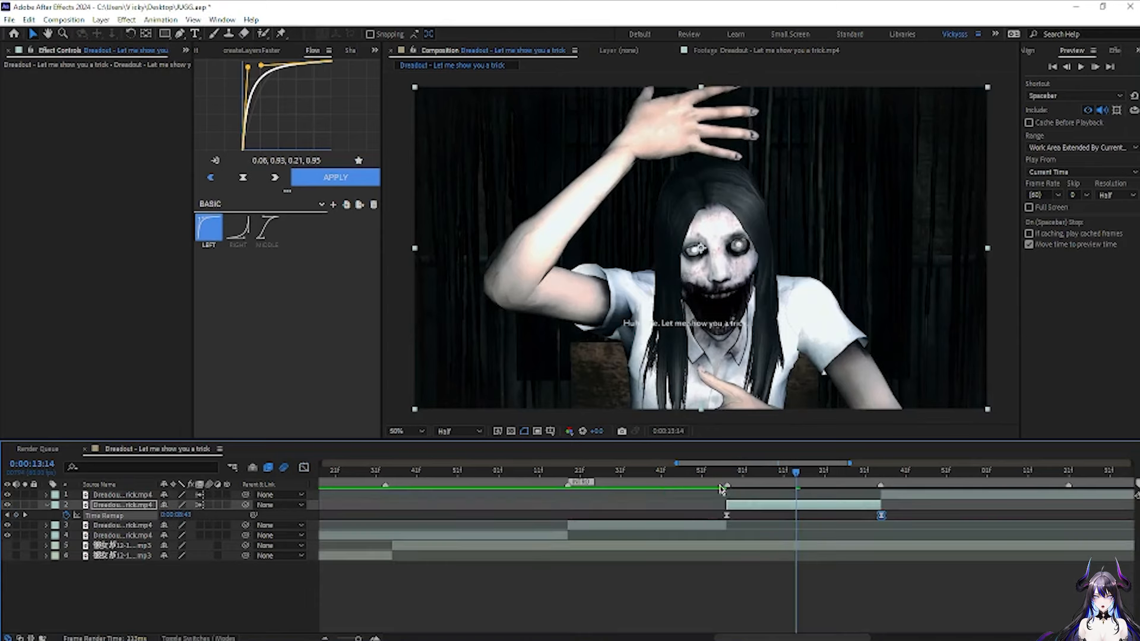
- Play back the time-remapped clip from its start at 0:00:12:57 to check the blended motion
{"action": "left_click_drag", "start_coordinate": [779, 472], "coordinate": [710, 482]}
{"action": "key", "text": "space"}
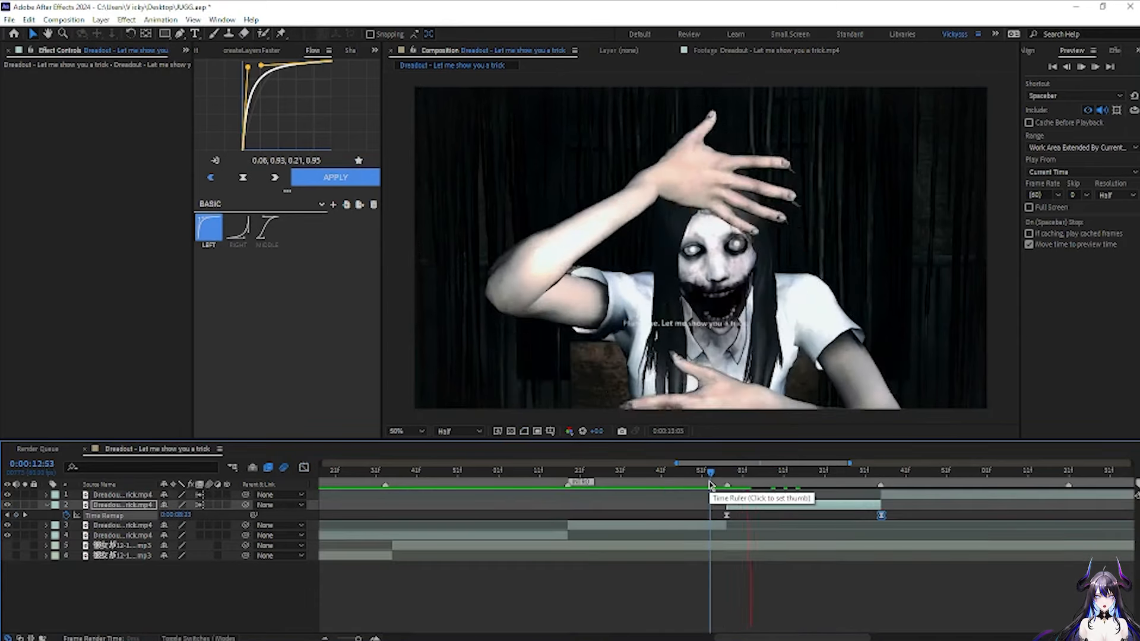
{"action": "left_click_drag", "start_coordinate": [713, 474], "coordinate": [728, 477]}
{"action": "key", "text": "space"}
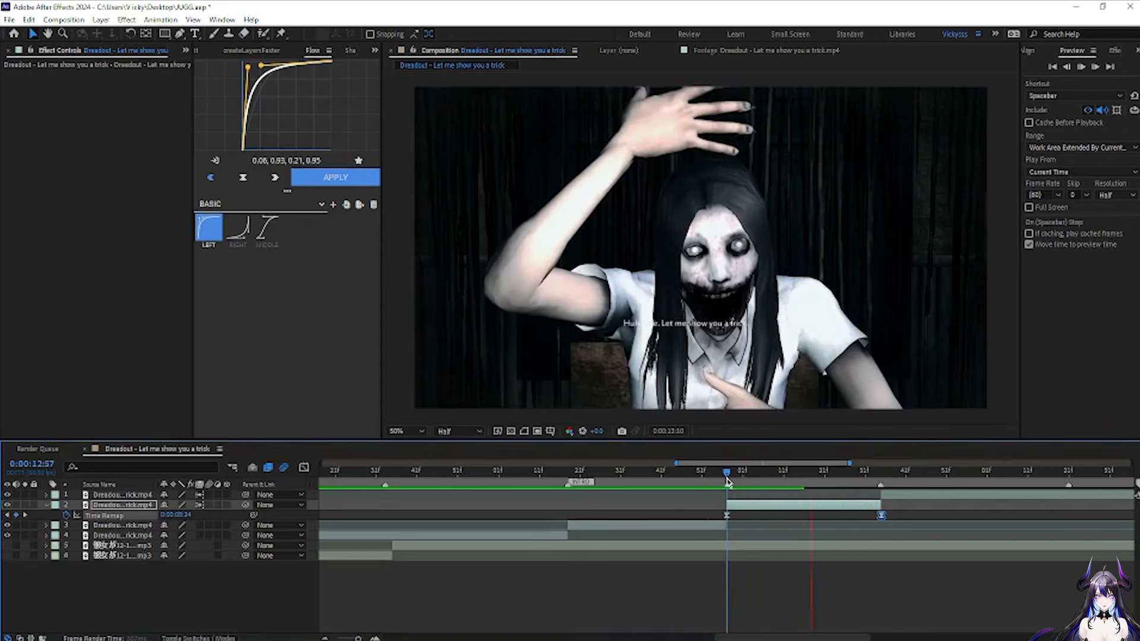
{"action": "left_click", "coordinate": [728, 478]}
{"action": "key", "text": "space"}
- Split the last Dreadout video clip at 0:00:14:21 and return to the new clip's start at 0:00:13:35
{"action": "left_click_drag", "start_coordinate": [728, 479], "coordinate": [759, 531]}
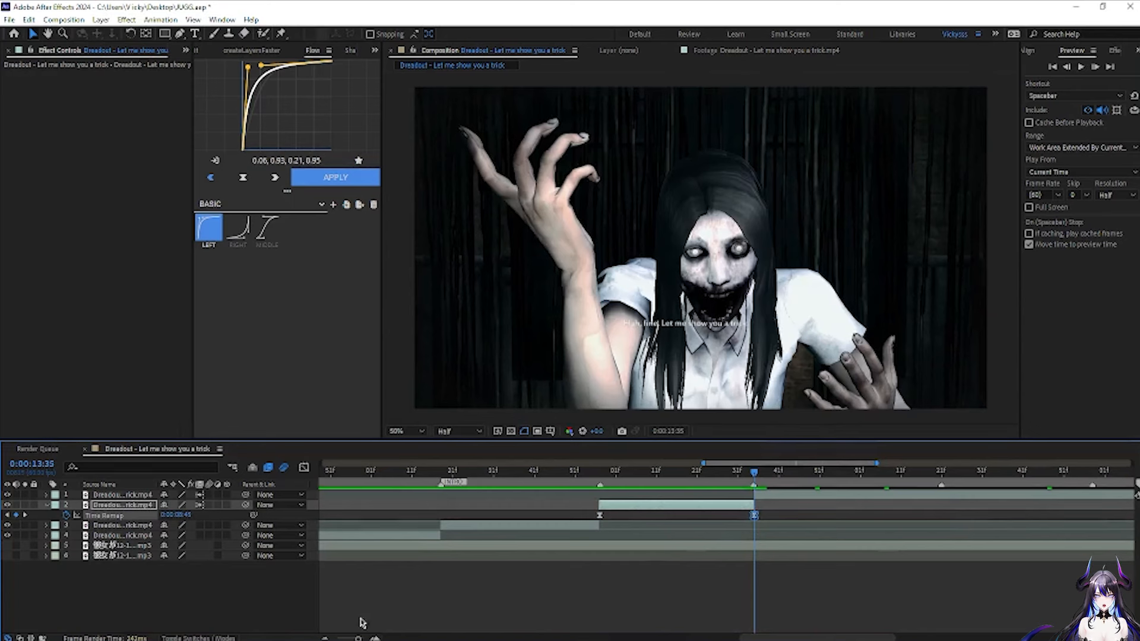
{"action": "left_click_drag", "start_coordinate": [358, 638], "coordinate": [350, 639]}
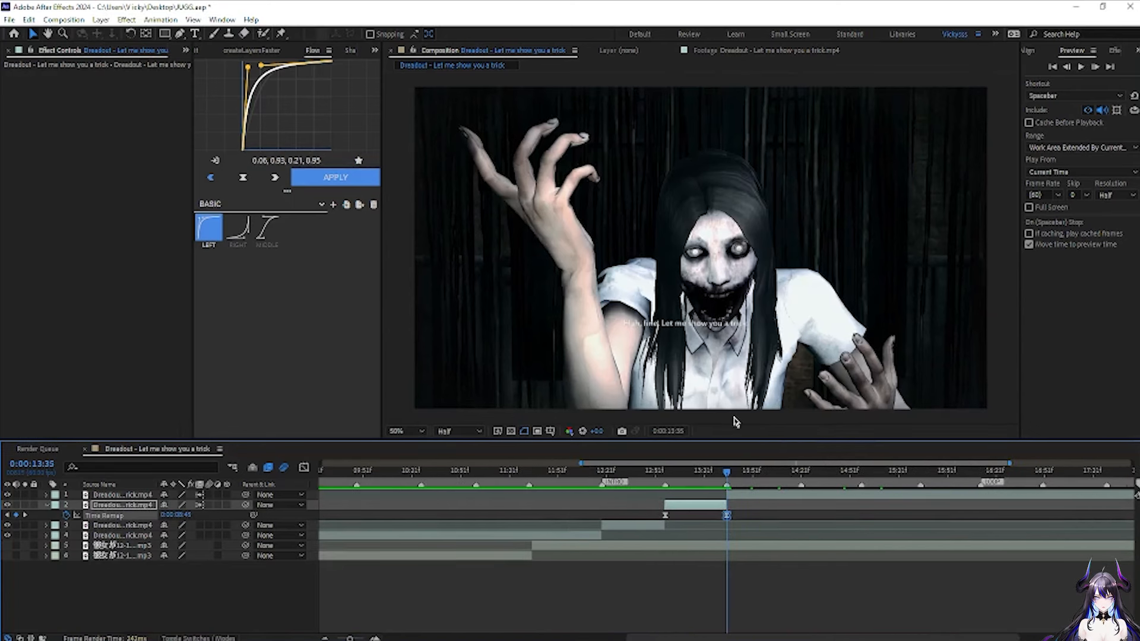
{"action": "left_click_drag", "start_coordinate": [729, 475], "coordinate": [801, 478]}
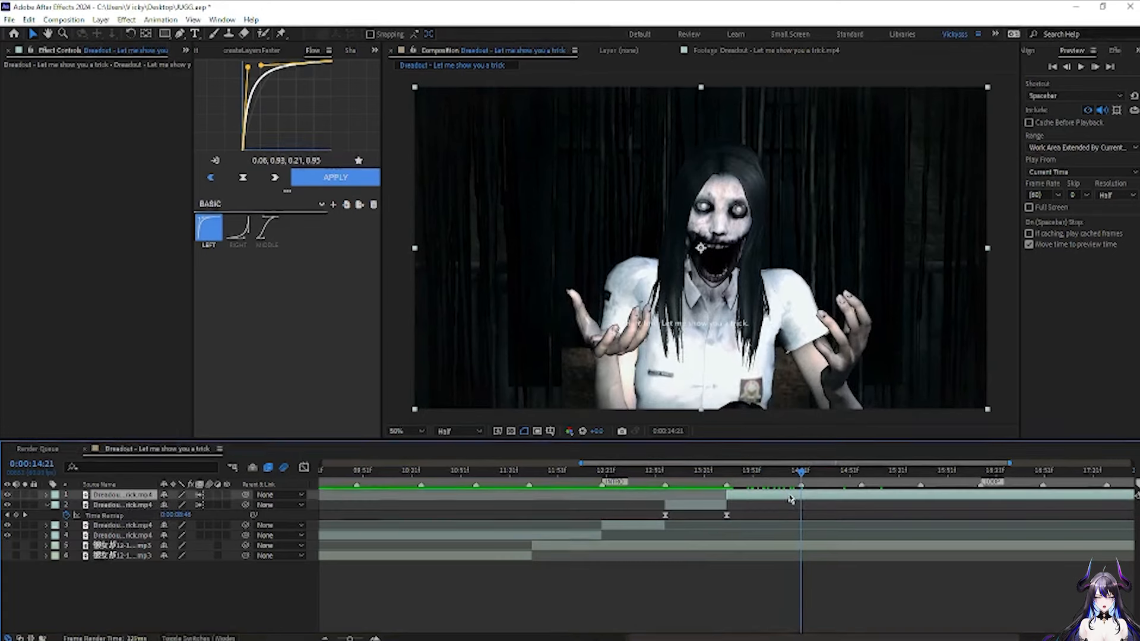
{"action": "key", "text": "ctrl+shift+d"}
{"action": "left_click_drag", "start_coordinate": [803, 475], "coordinate": [727, 475]}
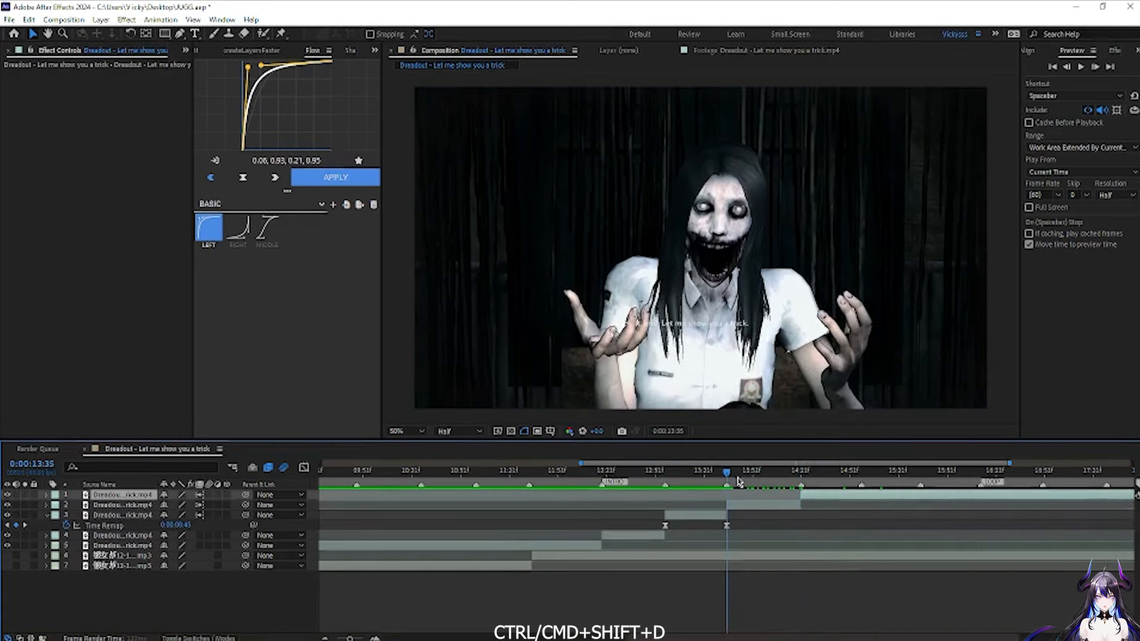
- Enable time remapping on the Dreadout clip that starts at 0:00:13:35
{"action": "left_click", "coordinate": [747, 504]}
{"action": "right_click", "coordinate": [748, 503]}
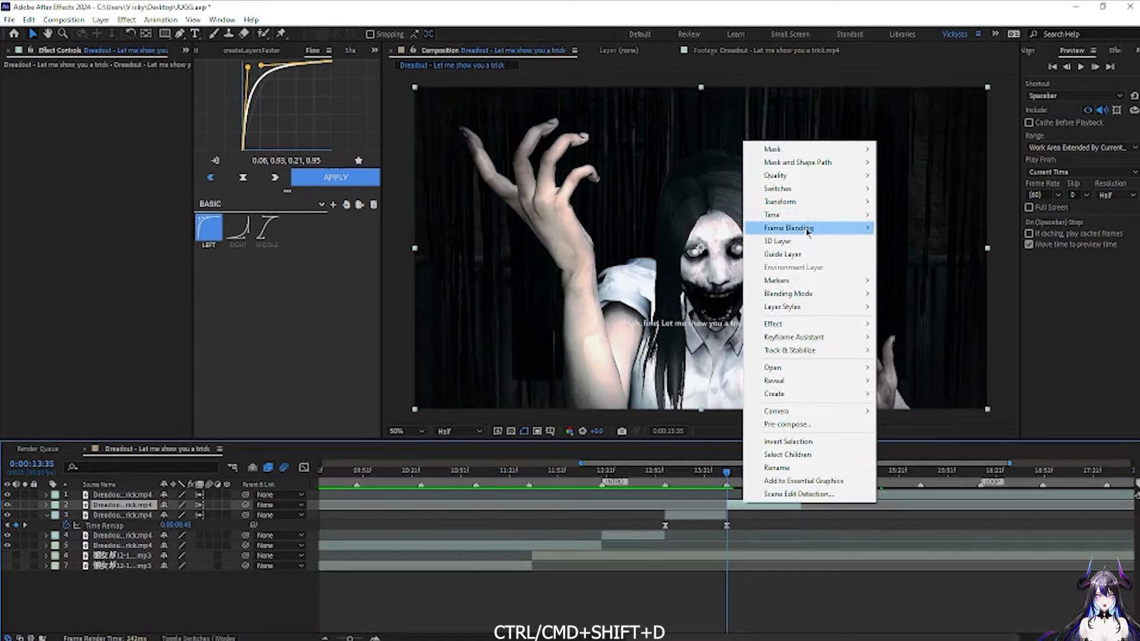
{"action": "mouse_move", "coordinate": [855, 215]}
{"action": "left_click", "coordinate": [896, 218]}
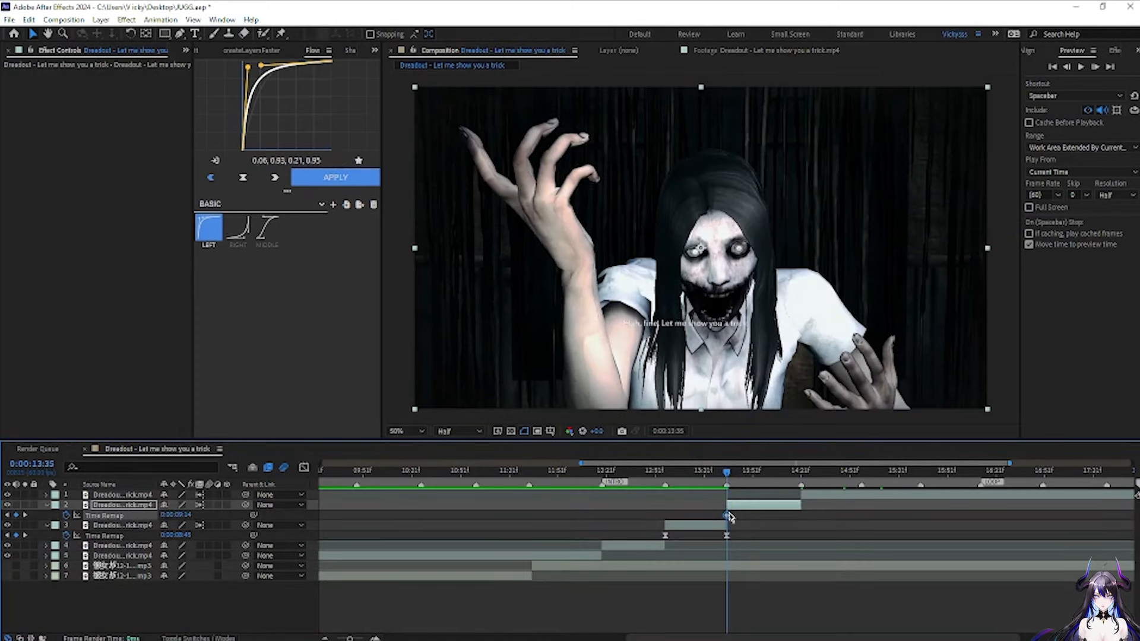
- Add a Time Remap keyframe of about 11 seconds at the clip's end at 0:00:14:21 and Easy Ease both keyframes
{"action": "left_click_drag", "start_coordinate": [736, 479], "coordinate": [792, 498]}
{"action": "left_click_drag", "start_coordinate": [179, 514], "coordinate": [225, 511]}
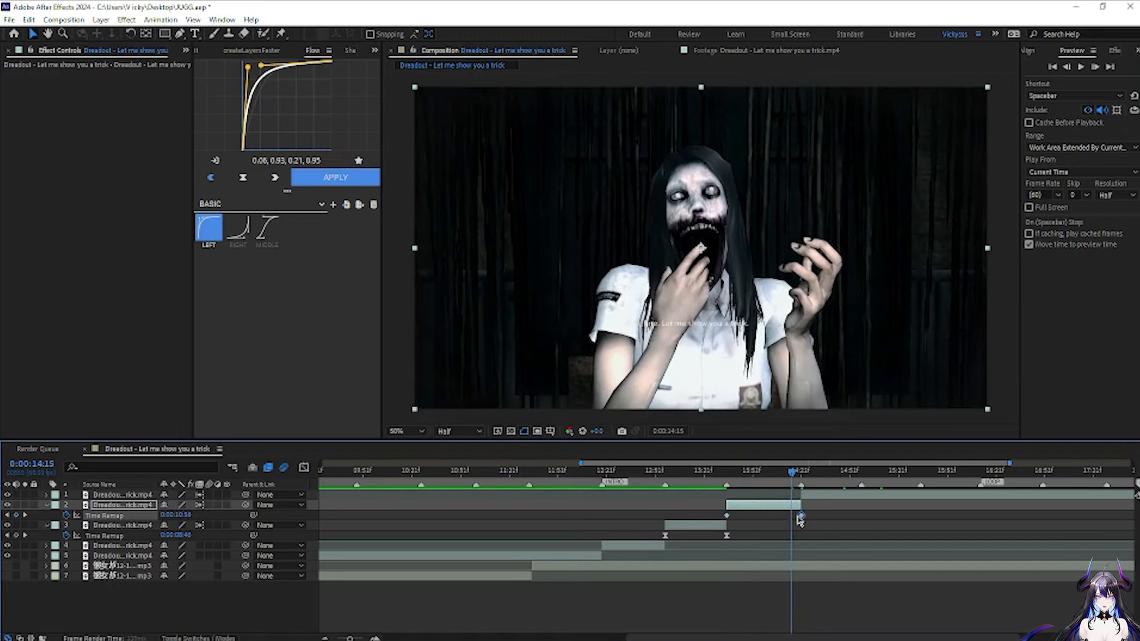
{"action": "left_click_drag", "start_coordinate": [788, 474], "coordinate": [709, 522]}
{"action": "key", "text": "F9"}
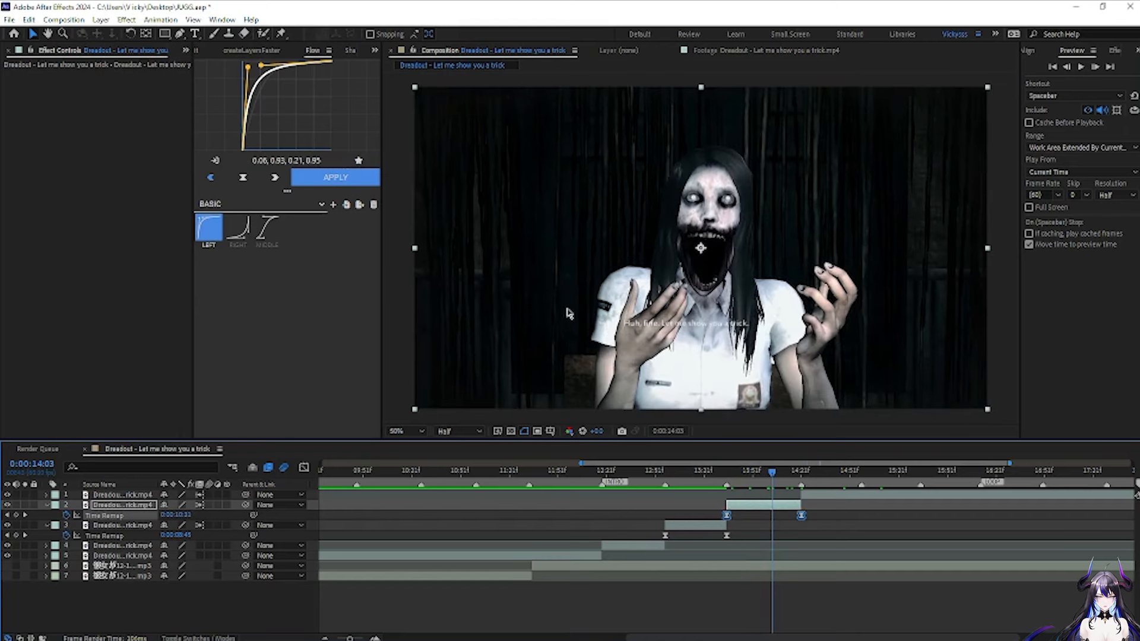
- Reshape the clip's Time Remap graph with a steep start and a second-keyframe handle extended toward the first, and play it from 0:00:12:35
{"action": "left_click", "coordinate": [304, 468]}
{"action": "left_click", "coordinate": [728, 547]}
{"action": "left_click_drag", "start_coordinate": [751, 548], "coordinate": [713, 523]}
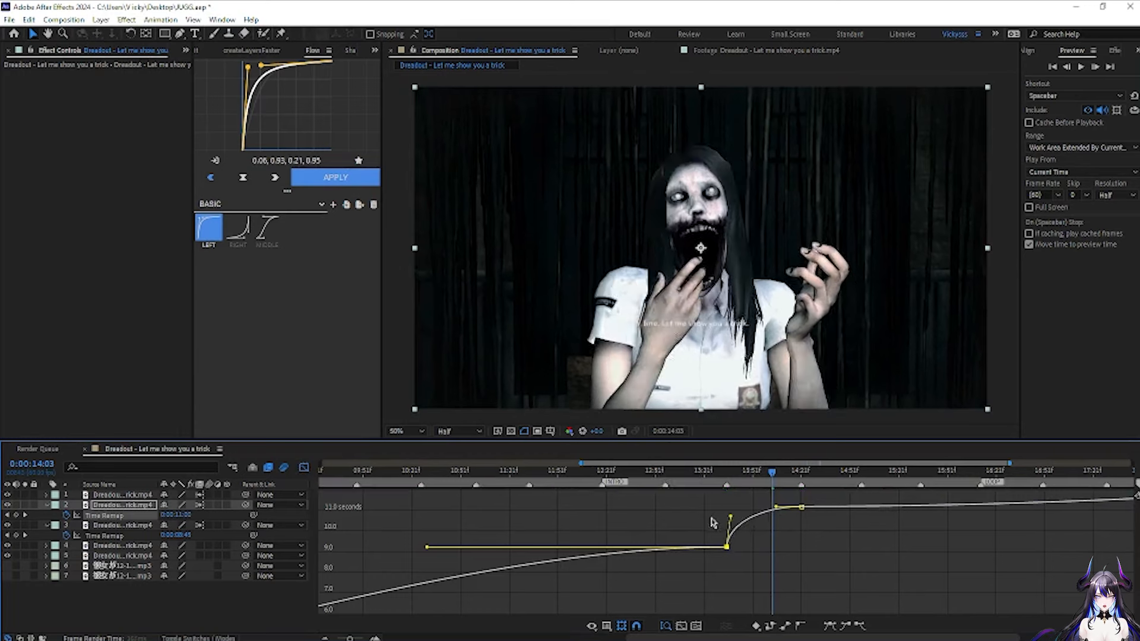
{"action": "left_click_drag", "start_coordinate": [778, 508], "coordinate": [737, 510]}
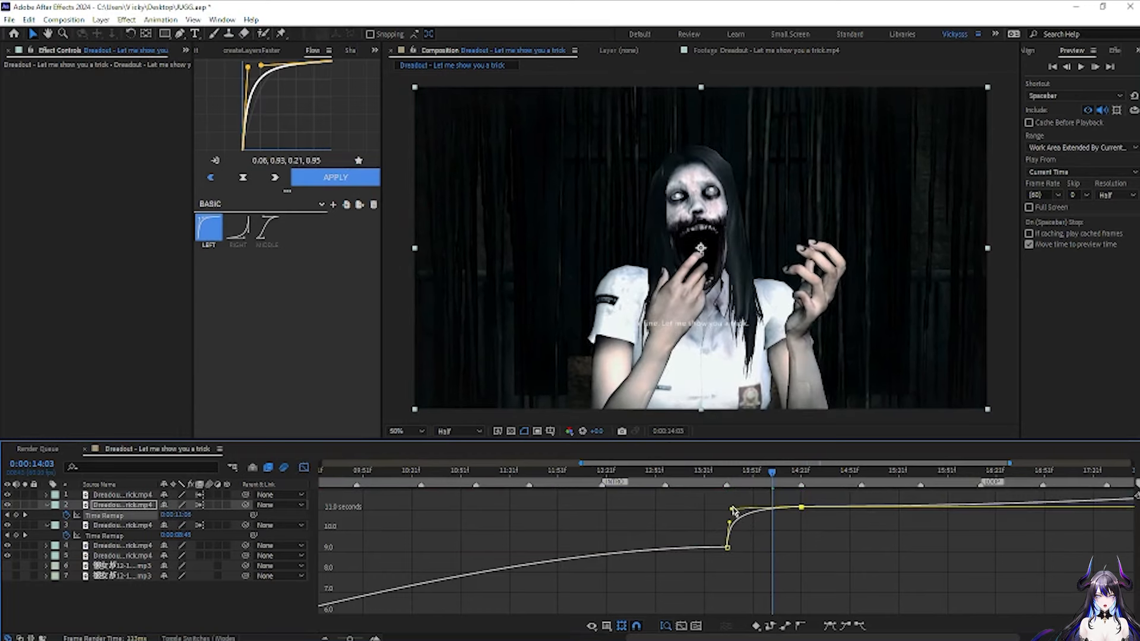
{"action": "left_click", "coordinate": [631, 472]}
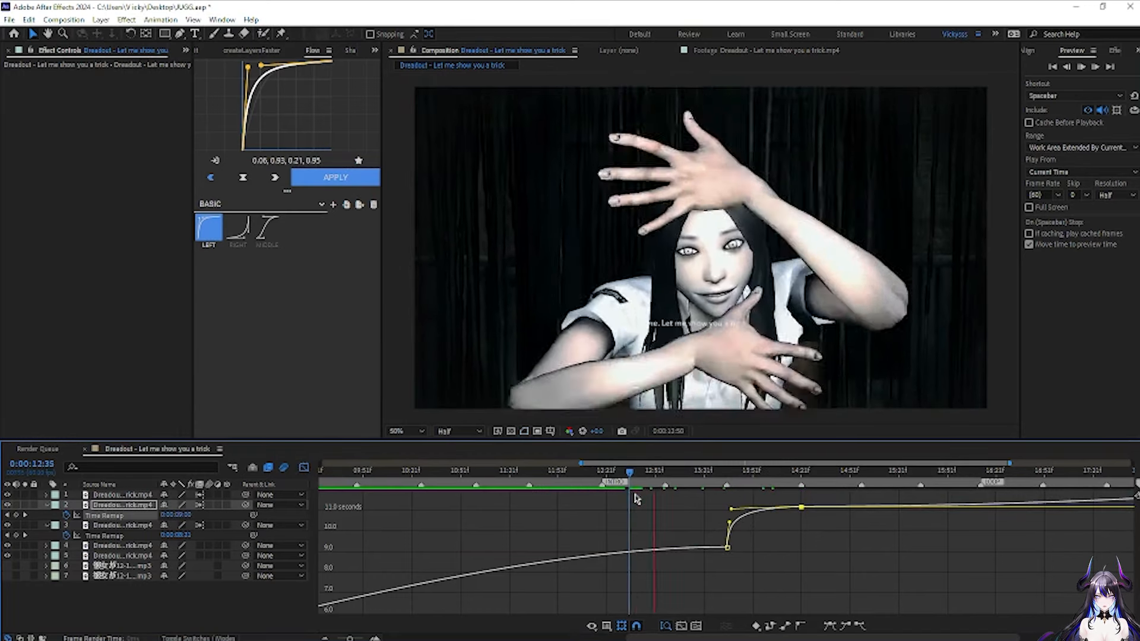
{"action": "key", "text": "space"}
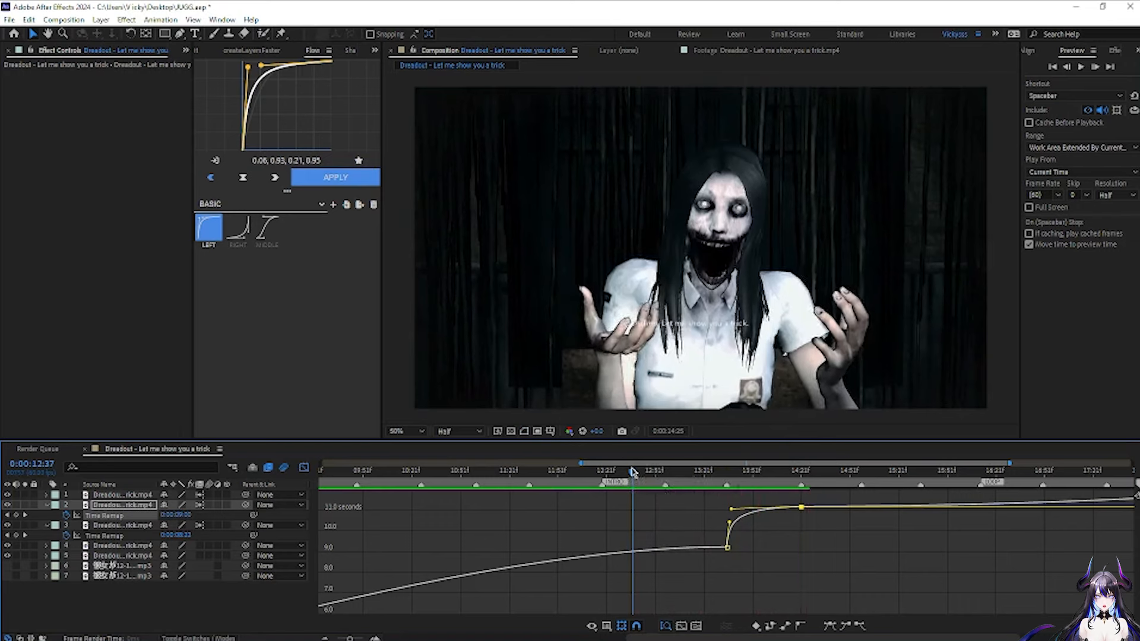
- Shorten the second Time Remap keyframe's incoming handle slightly and replay the section from 0:00:12:37
{"action": "left_click", "coordinate": [633, 472]}
{"action": "left_click_drag", "start_coordinate": [733, 509], "coordinate": [742, 508]}
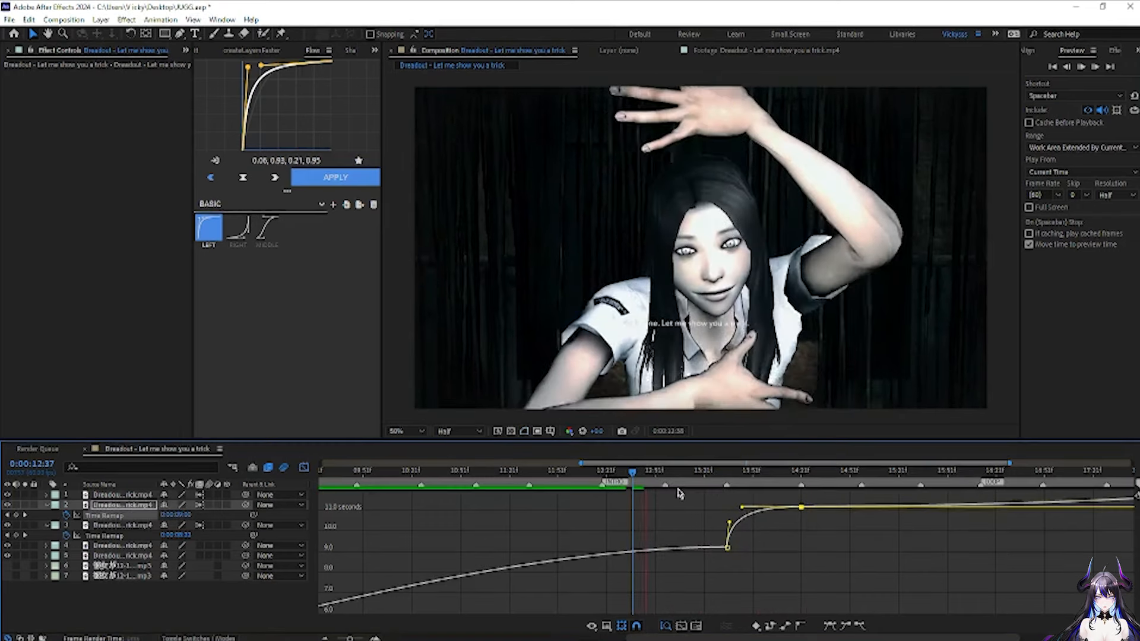
{"action": "key", "text": "space"}
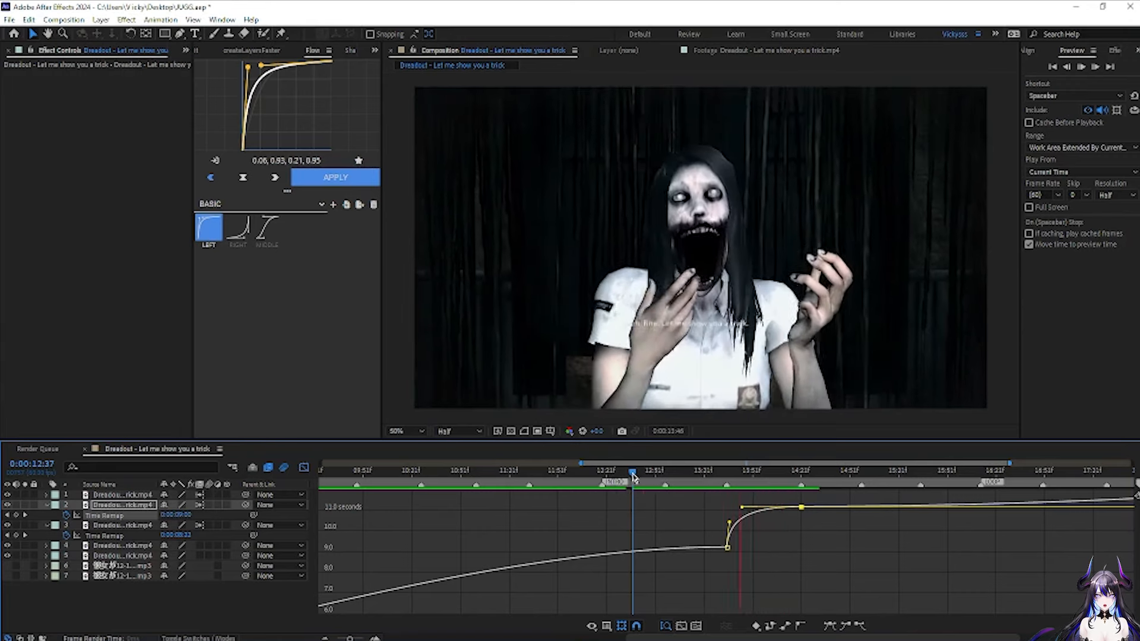
- Reshape the Time Remap graph with a steep rise at both keyframes and a flatter middle, and play back the transition
{"action": "left_click_drag", "start_coordinate": [634, 477], "coordinate": [803, 531]}
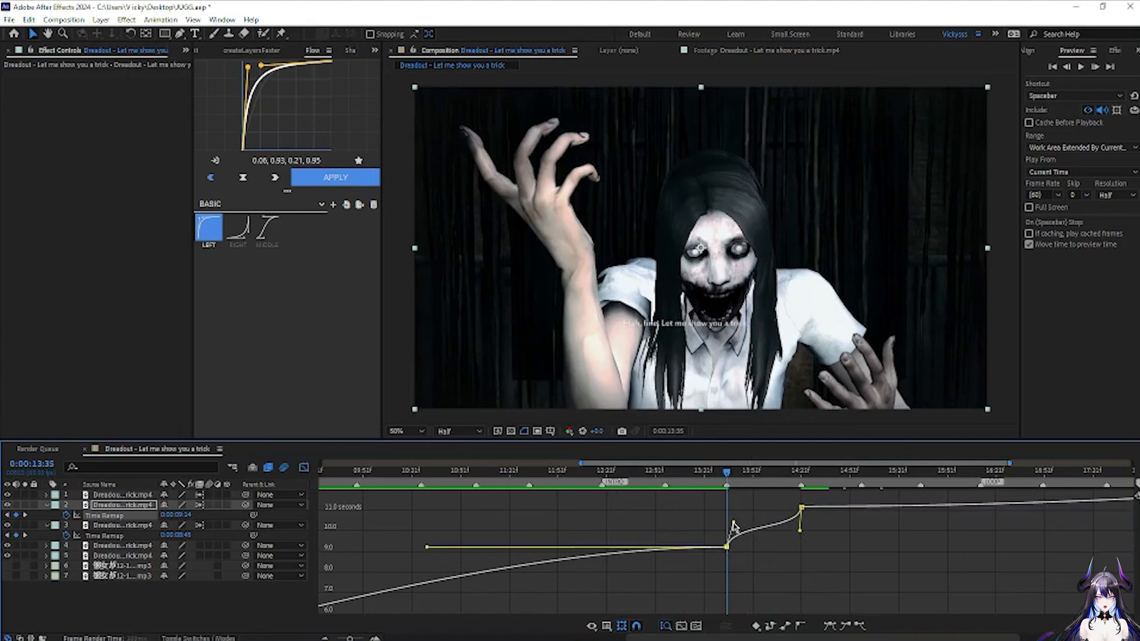
{"action": "left_click_drag", "start_coordinate": [732, 523], "coordinate": [735, 522]}
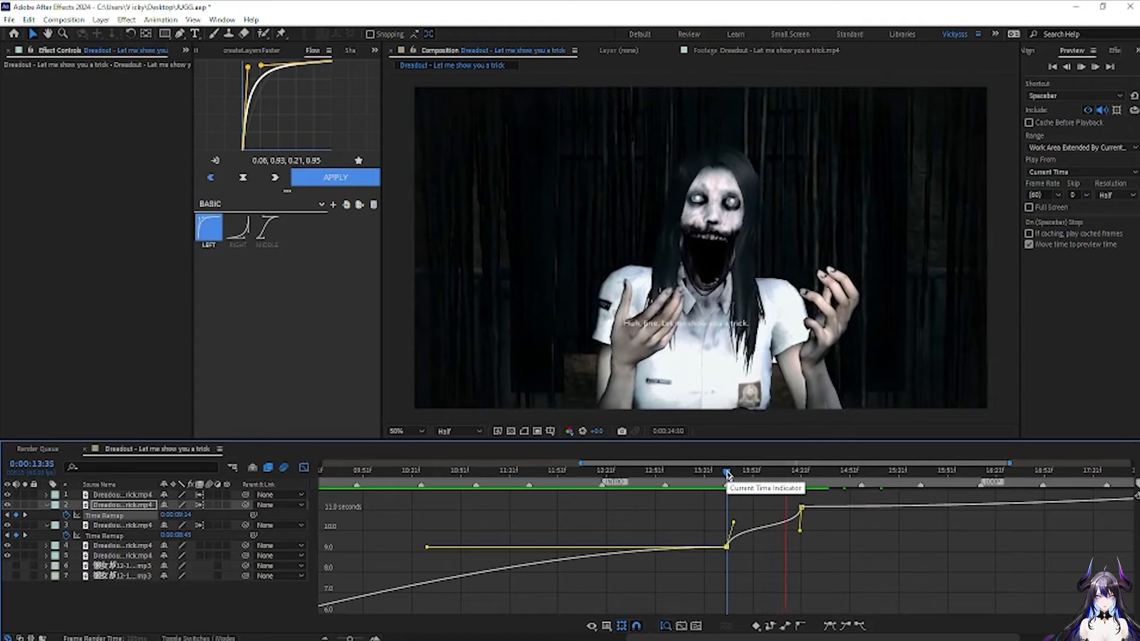
{"action": "left_click_drag", "start_coordinate": [727, 473], "coordinate": [637, 473]}
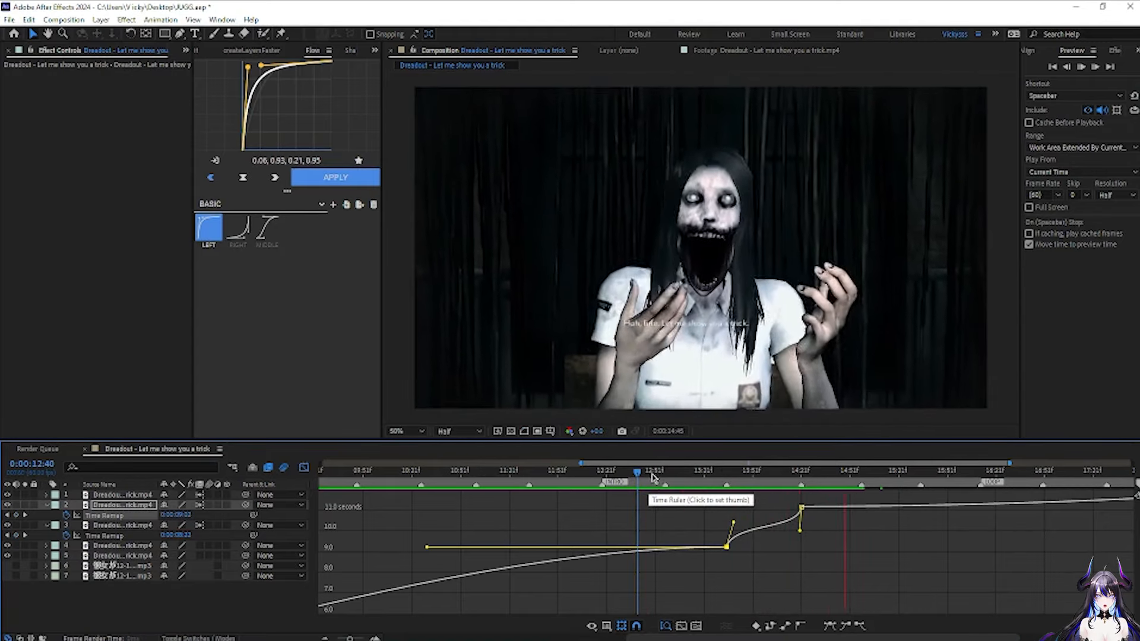
{"action": "left_click", "coordinate": [646, 474]}
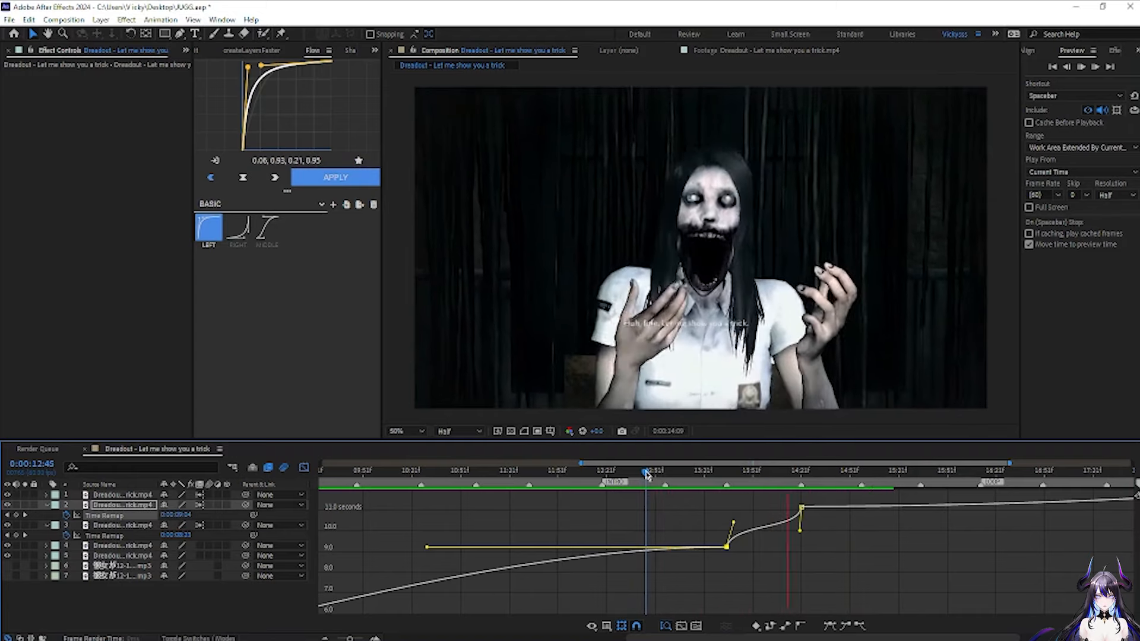
{"action": "key", "text": "space"}
{"action": "key", "text": "space"}
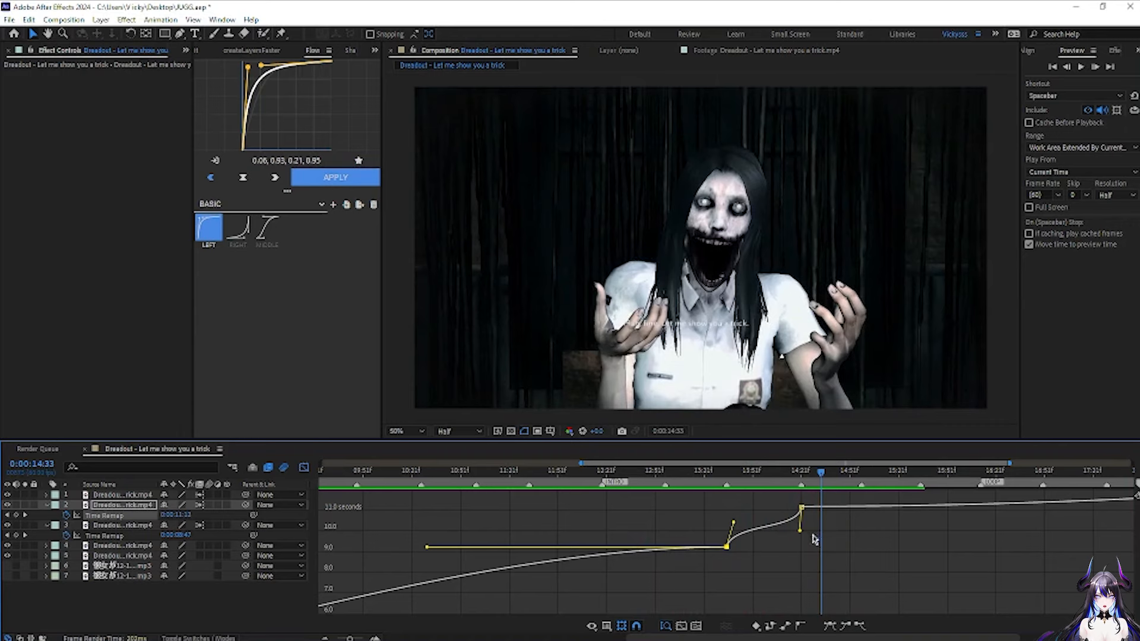
- Close the graph editor and split the last Dreadout clip at the marker at 0:00:16:12
{"action": "left_click", "coordinate": [799, 478]}
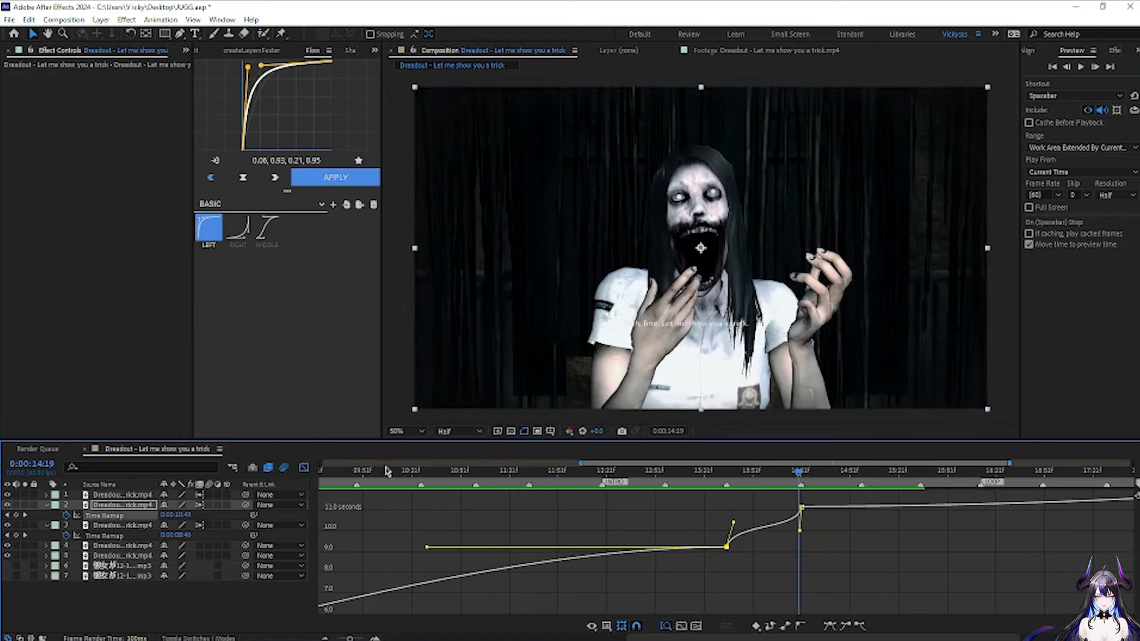
{"action": "key", "text": "shift+F3"}
{"action": "left_click", "coordinate": [802, 473]}
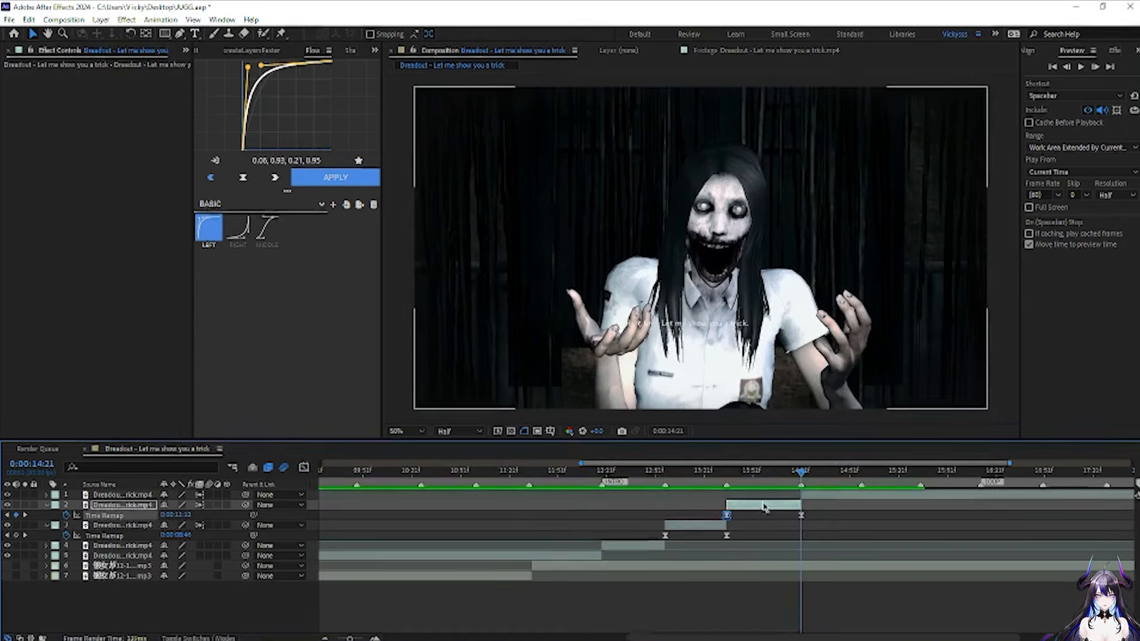
{"action": "left_click", "coordinate": [823, 501]}
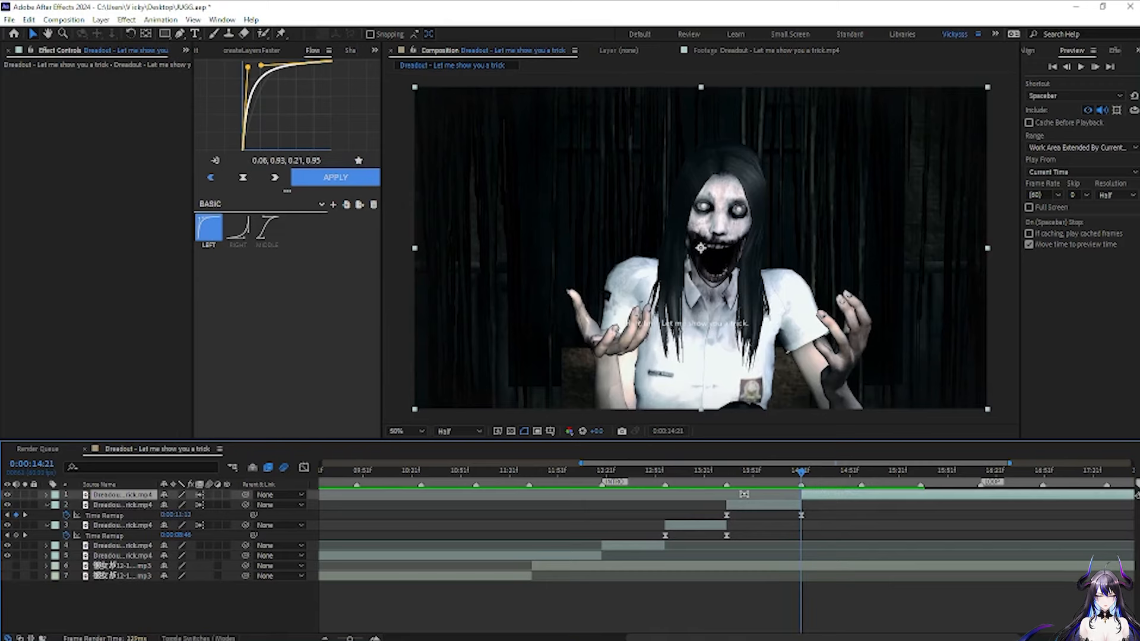
{"action": "key", "text": "space"}
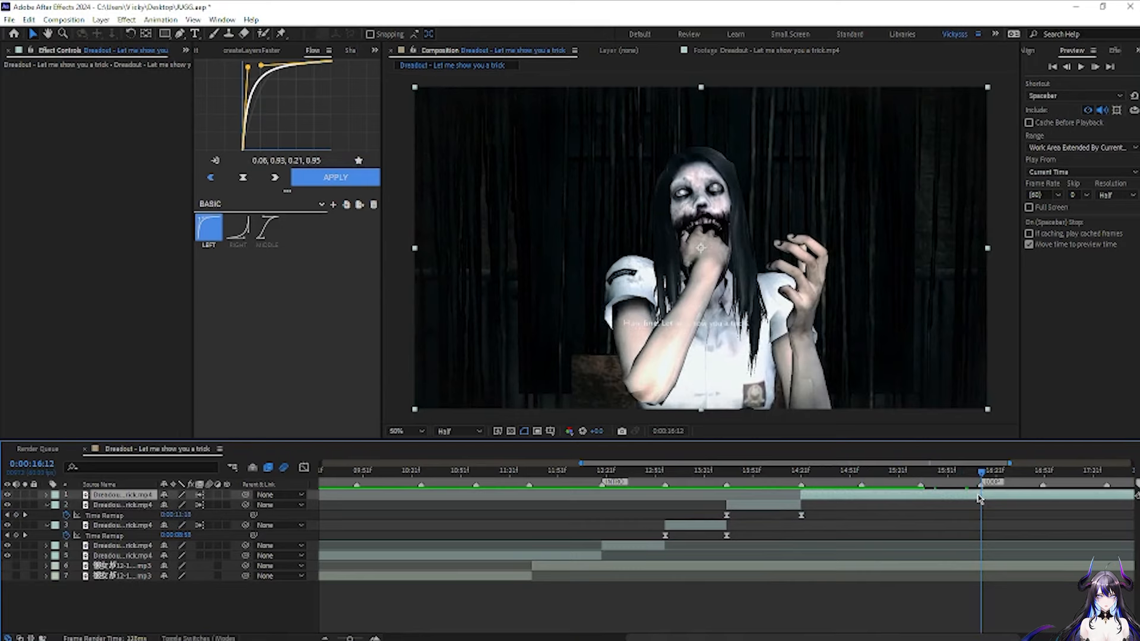
{"action": "key", "text": "ctrl+shift+d"}
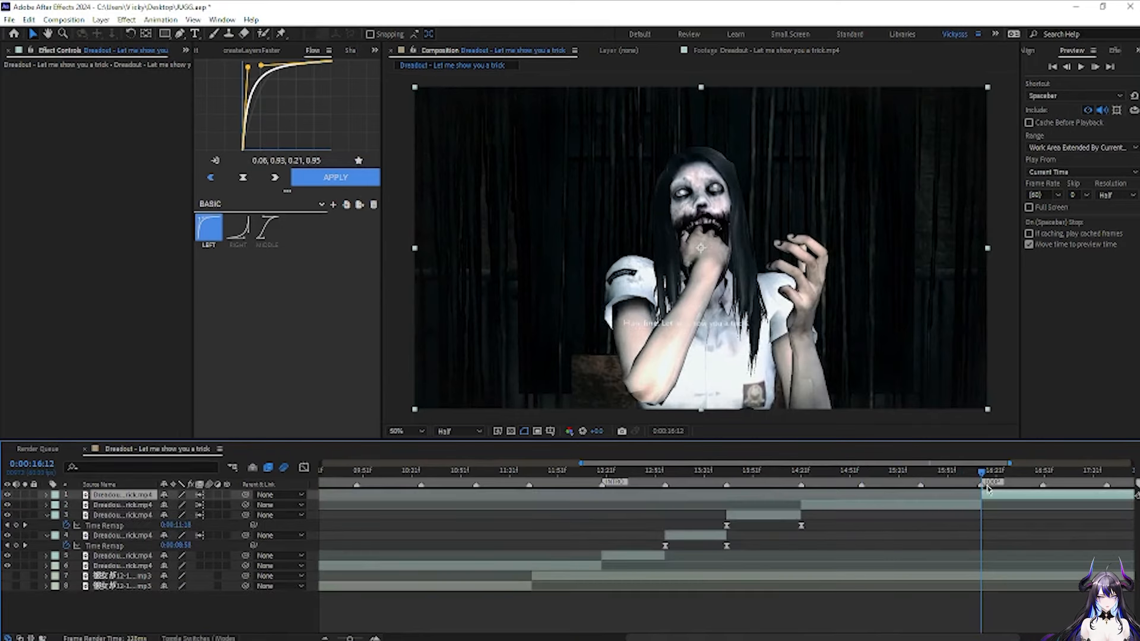
- Enable time remapping on the clip starting at 0:00:14:21 and set its first keyframe to 0:00:11:58
{"action": "left_click_drag", "start_coordinate": [983, 476], "coordinate": [802, 484]}
{"action": "key", "text": "space"}
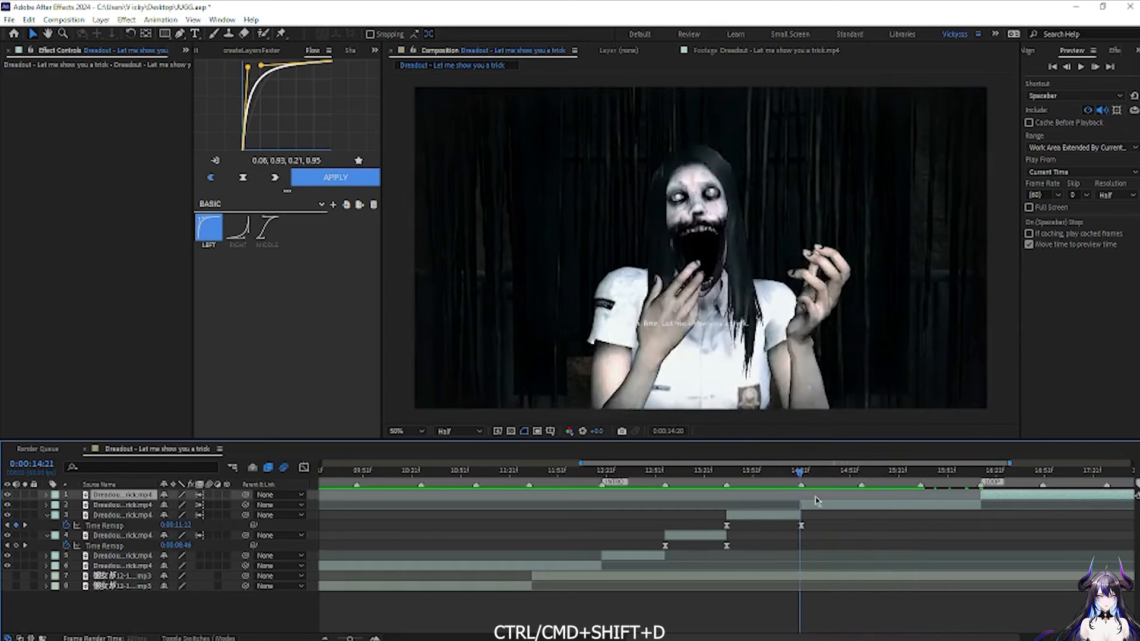
{"action": "left_click", "coordinate": [885, 506]}
{"action": "right_click", "coordinate": [837, 506]}
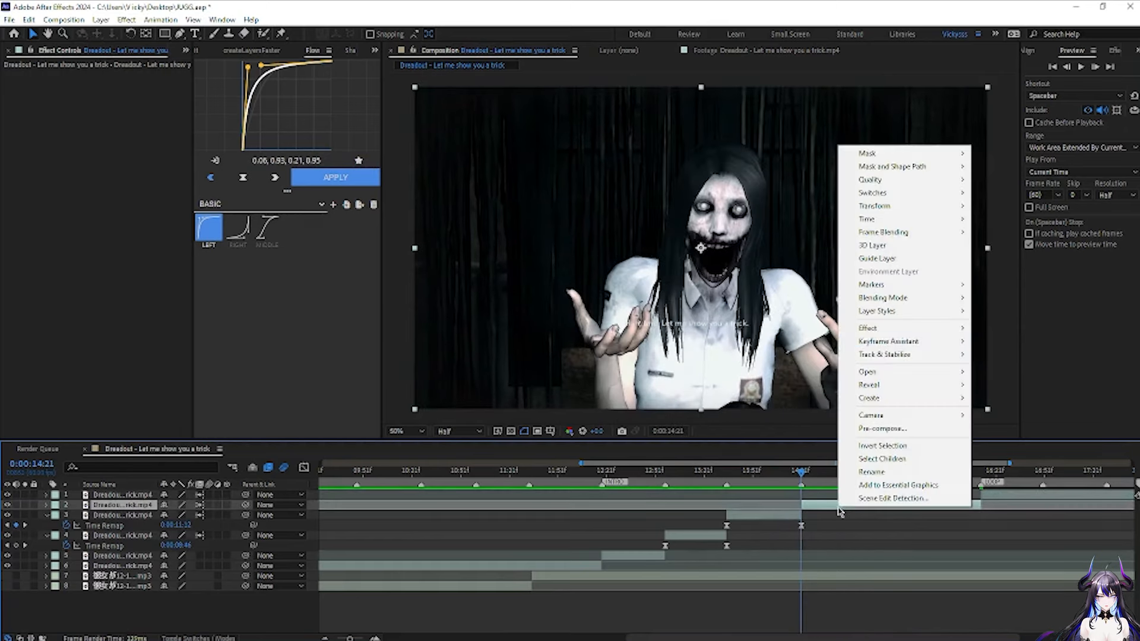
{"action": "mouse_move", "coordinate": [873, 219]}
{"action": "left_click", "coordinate": [1009, 219]}
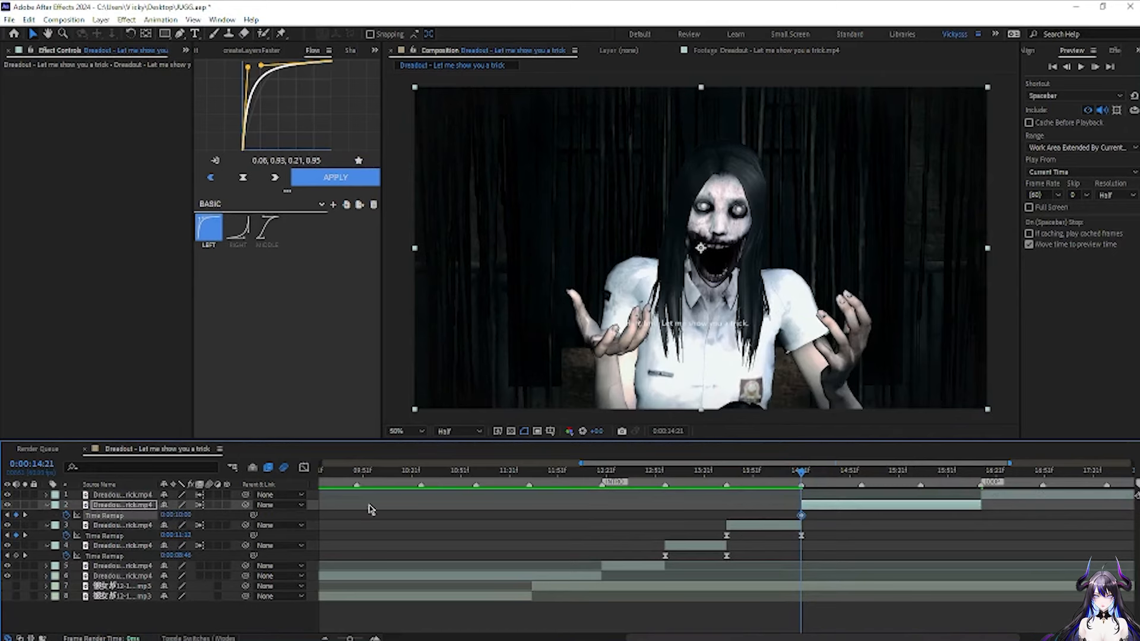
{"action": "left_click_drag", "start_coordinate": [185, 516], "coordinate": [257, 521]}
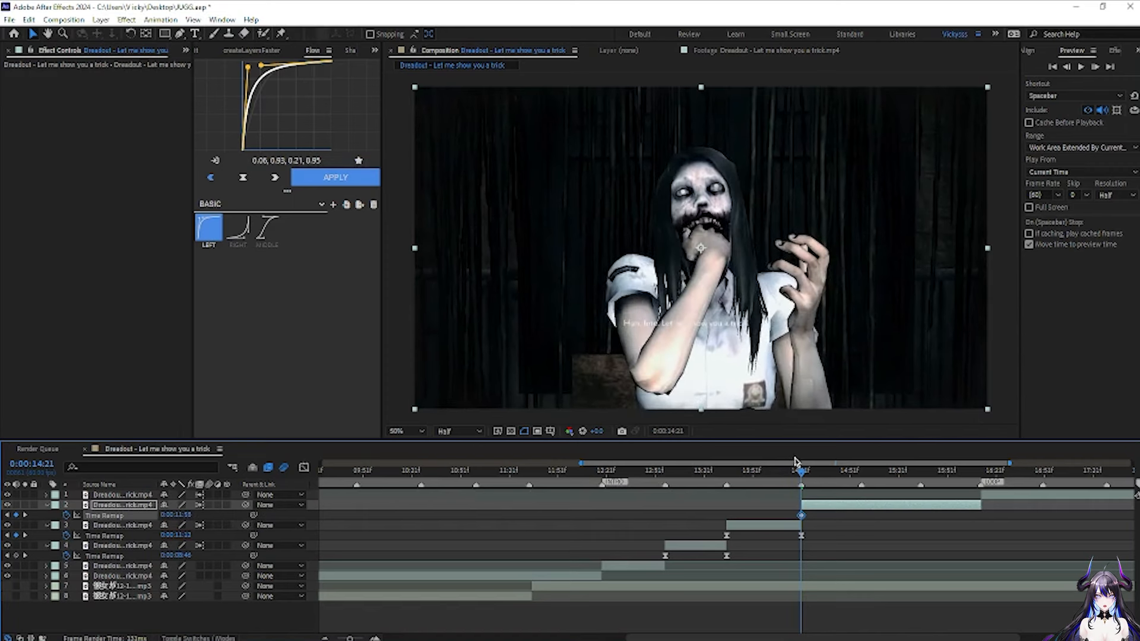
- Add Time Remap keyframes of 0:00:17:48 at 0:00:14:58 and 0:00:19:23 at 0:00:15:35, and Easy Ease all three keyframes
{"action": "left_click_drag", "start_coordinate": [802, 481], "coordinate": [861, 514]}
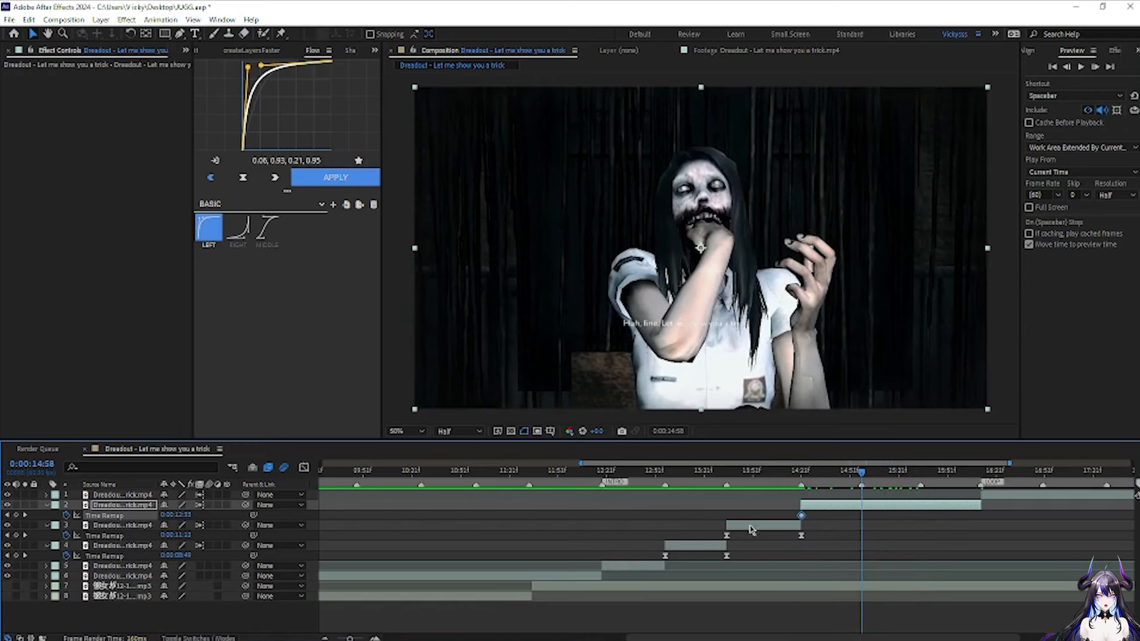
{"action": "left_click_drag", "start_coordinate": [178, 517], "coordinate": [366, 516]}
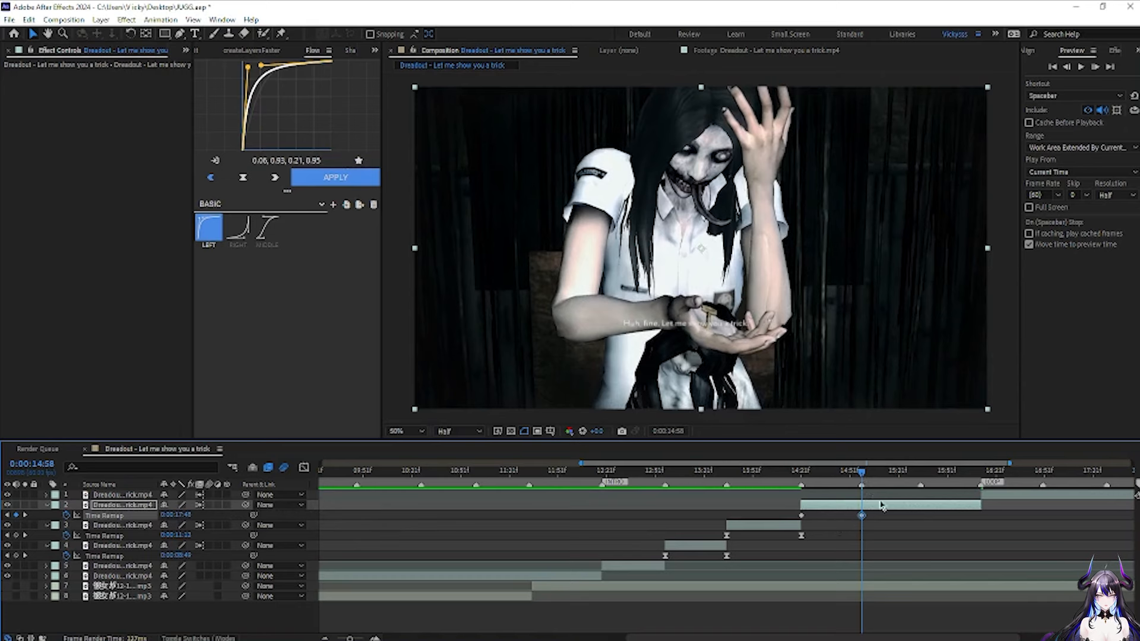
{"action": "left_click_drag", "start_coordinate": [866, 473], "coordinate": [921, 483]}
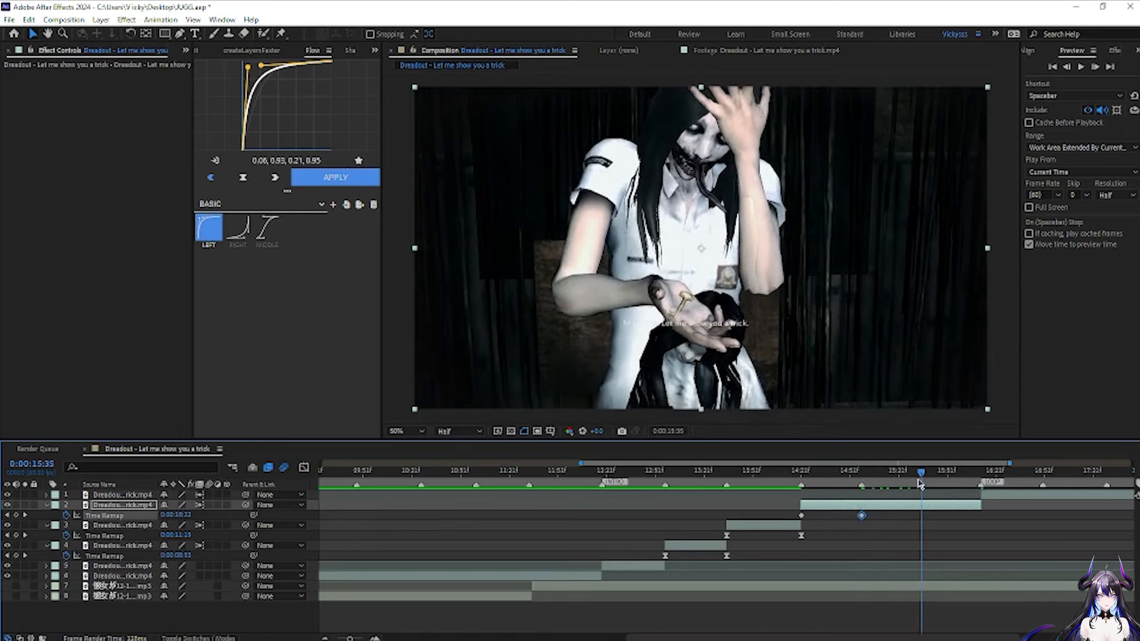
{"action": "left_click_drag", "start_coordinate": [189, 515], "coordinate": [232, 523]}
{"action": "left_click_drag", "start_coordinate": [950, 511], "coordinate": [753, 515]}
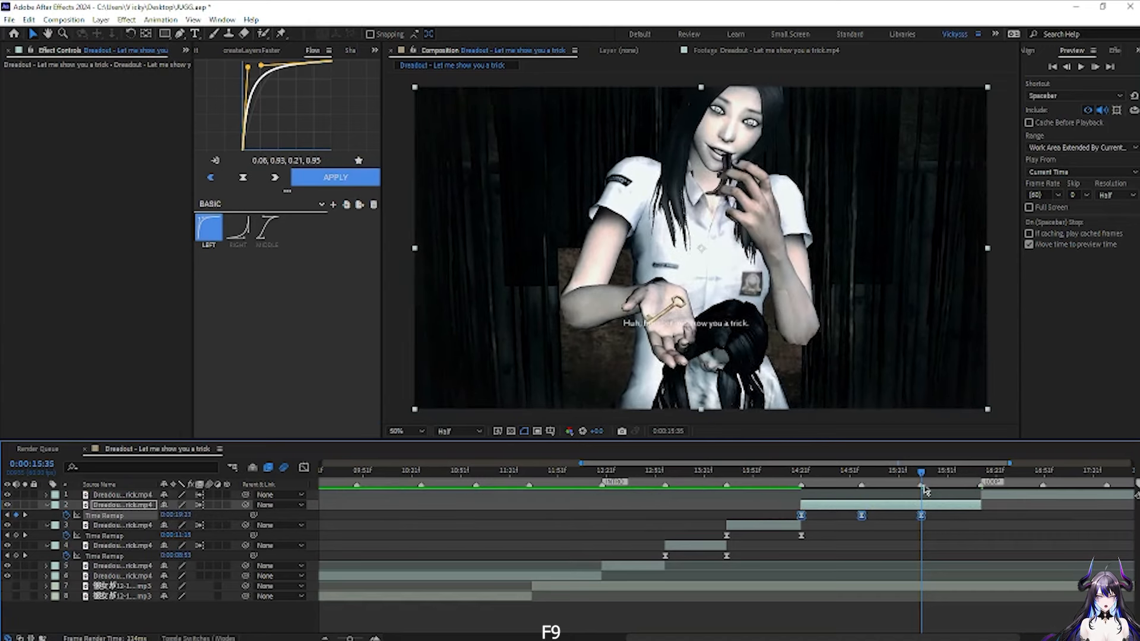
- Reshape the Time Remap value graph with a steep rise from the first keyframe and a long ease into the second
{"action": "left_click", "coordinate": [303, 469]}
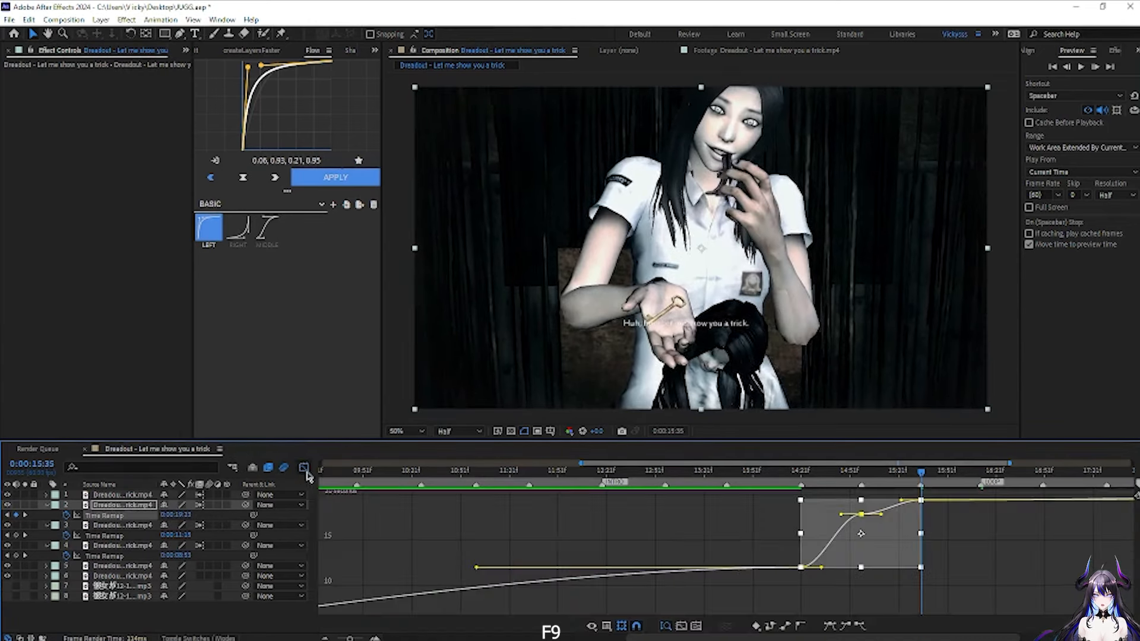
{"action": "left_click", "coordinate": [881, 602]}
{"action": "left_click", "coordinate": [801, 568]}
{"action": "left_click_drag", "start_coordinate": [822, 568], "coordinate": [806, 515]}
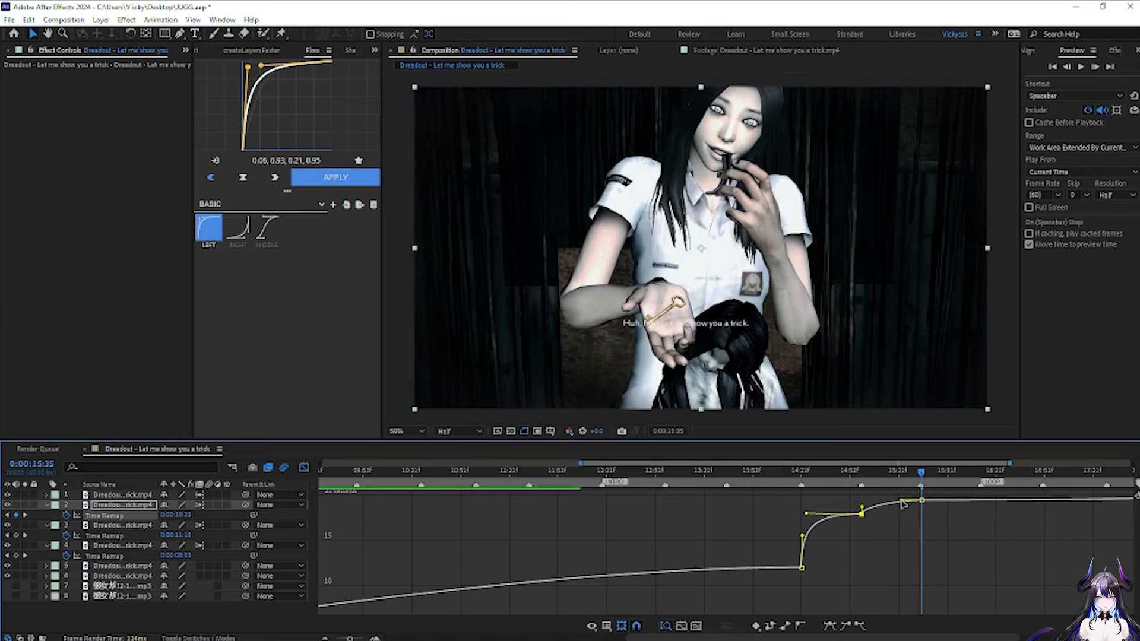
- Close the graph editor and play back the time-remapped clips from 0:00:12:59
{"action": "left_click_drag", "start_coordinate": [922, 474], "coordinate": [669, 508]}
{"action": "key", "text": "space"}
{"action": "key", "text": "shift+F3"}
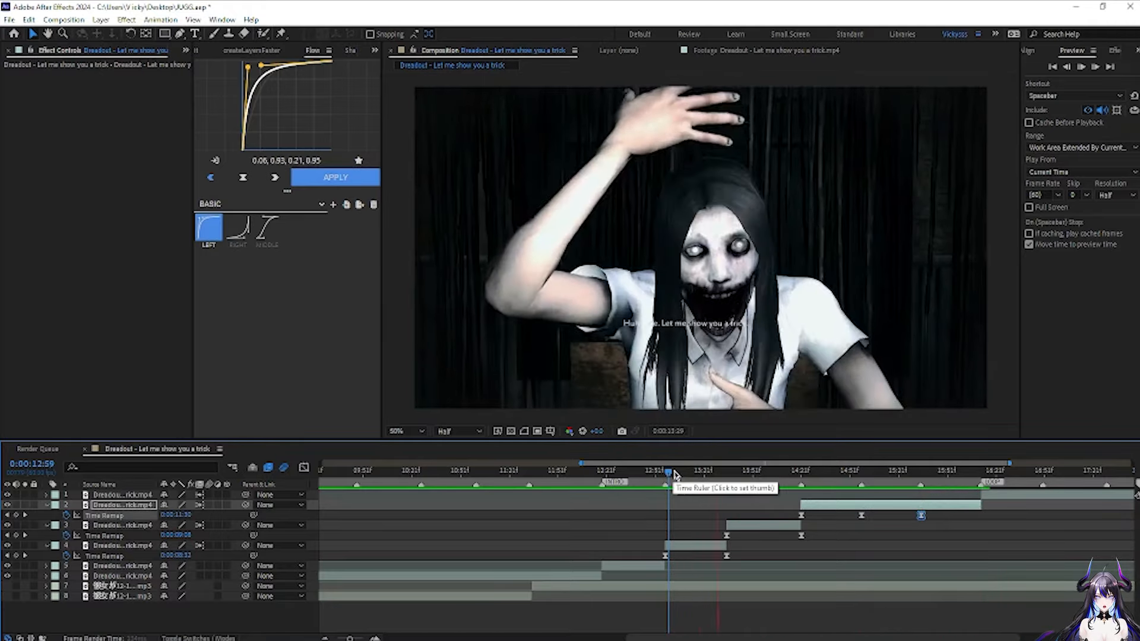
{"action": "key", "text": "space"}
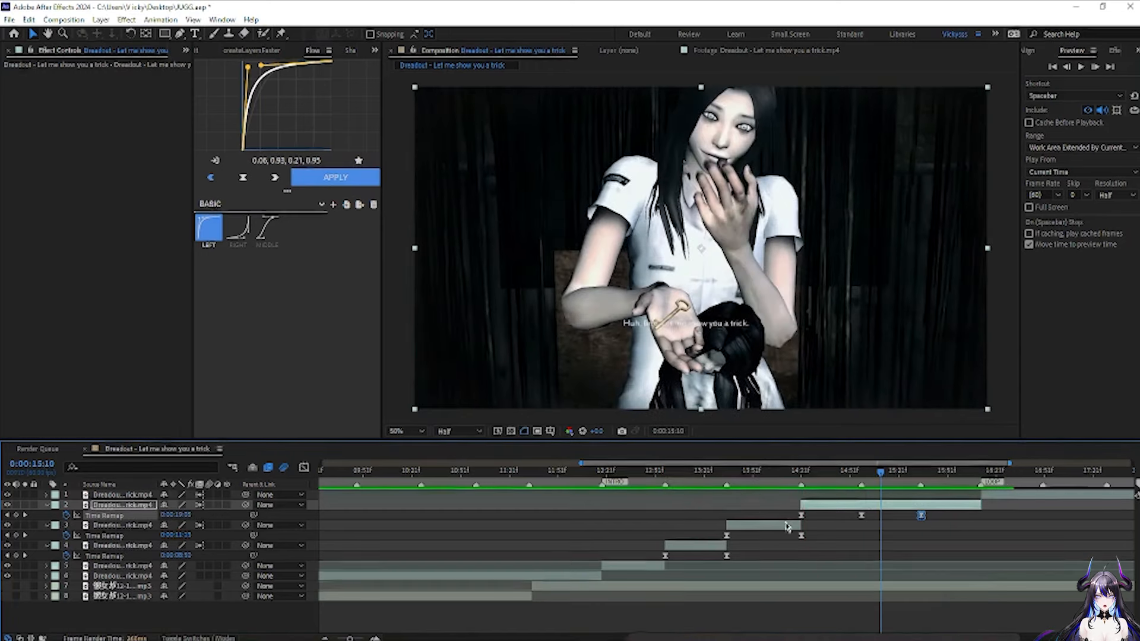
- Apply the Flow curve 0.06, 0.93, 0.21, 0.95 to both Time Remap keyframes of the 0:00:13:35 clip and play back from 0:00:12:43
{"action": "left_click_drag", "start_coordinate": [883, 474], "coordinate": [776, 502]}
{"action": "left_click", "coordinate": [775, 526]}
{"action": "left_click_drag", "start_coordinate": [822, 541], "coordinate": [656, 535]}
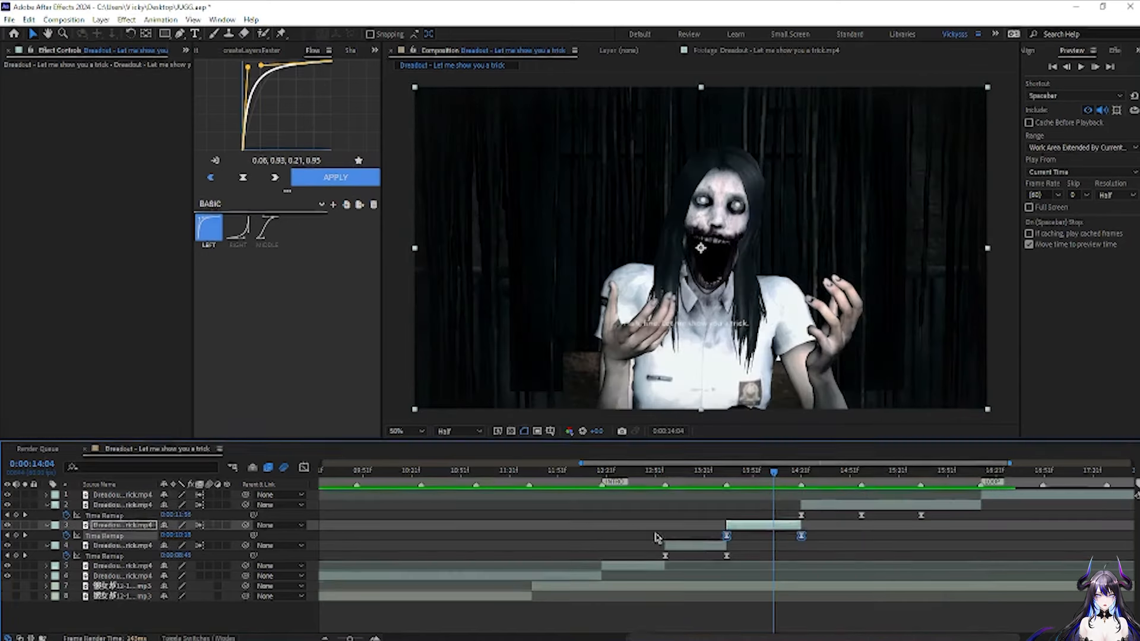
{"action": "left_click", "coordinate": [321, 184]}
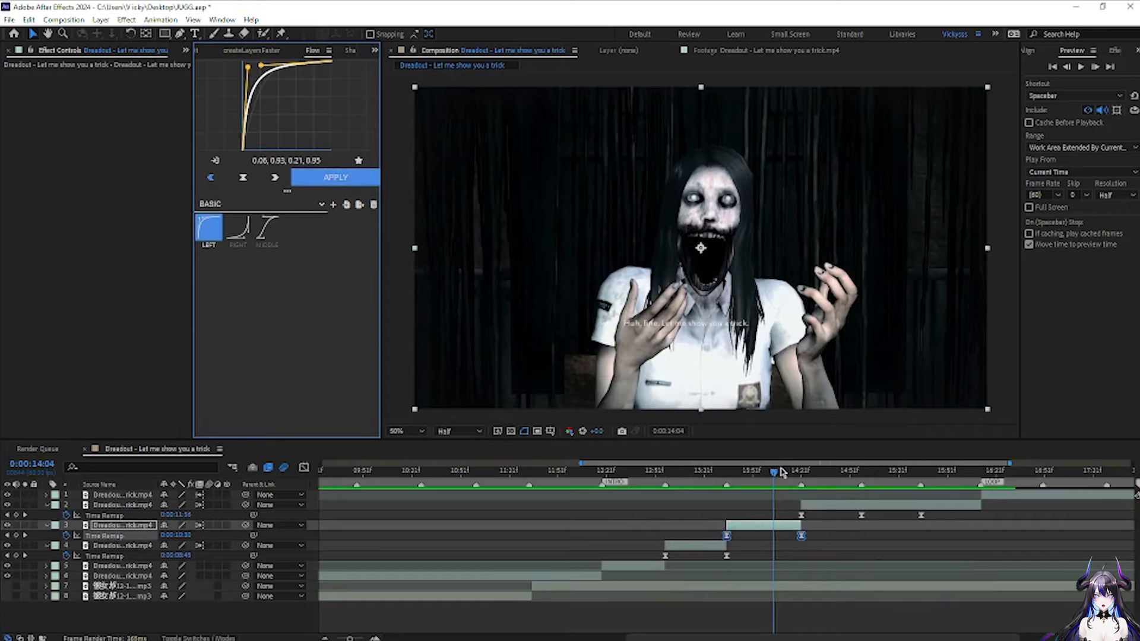
{"action": "left_click_drag", "start_coordinate": [774, 472], "coordinate": [645, 473]}
{"action": "key", "text": "space"}
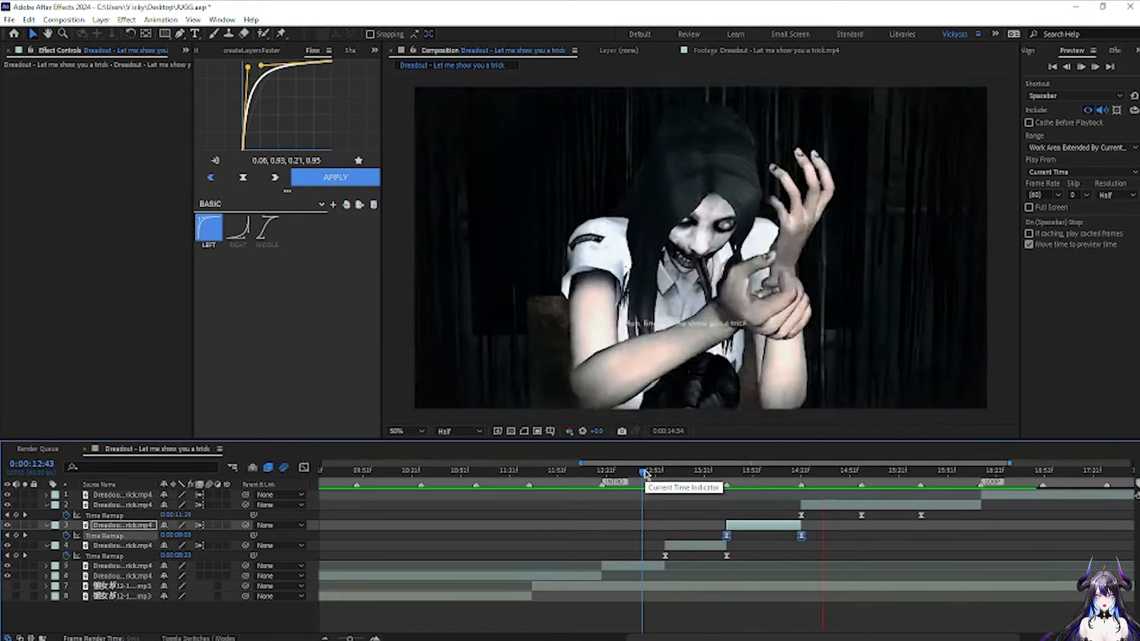
- Split the time-remapped clip that starts at 0:00:14:12 at its last Time Remap keyframe, at 0:00:15:35
{"action": "left_click", "coordinate": [589, 473]}
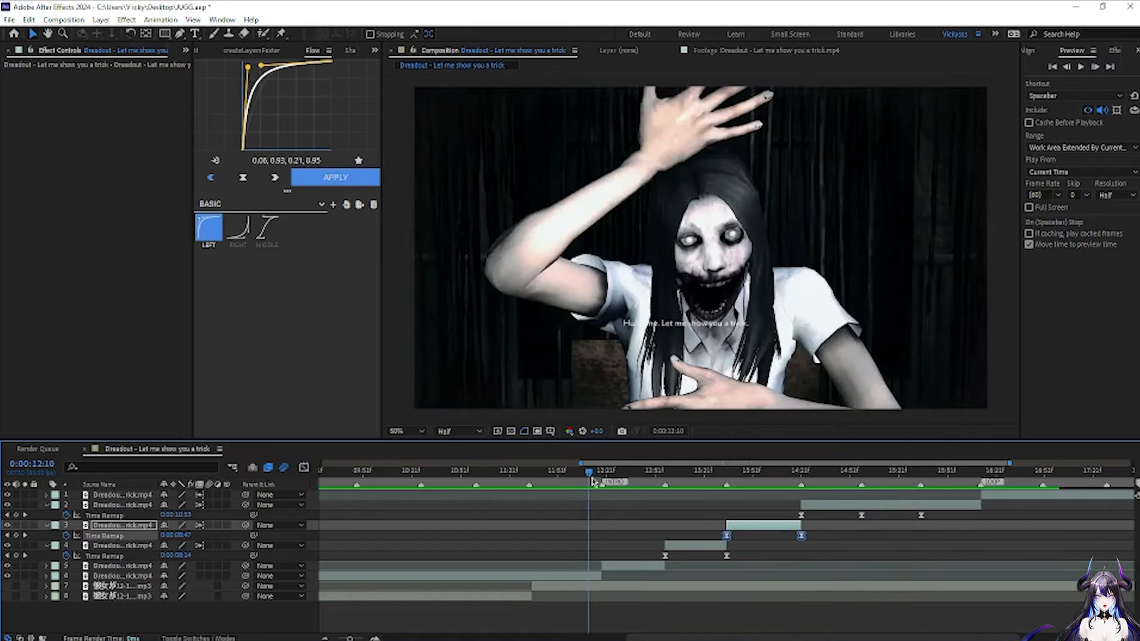
{"action": "left_click", "coordinate": [921, 473]}
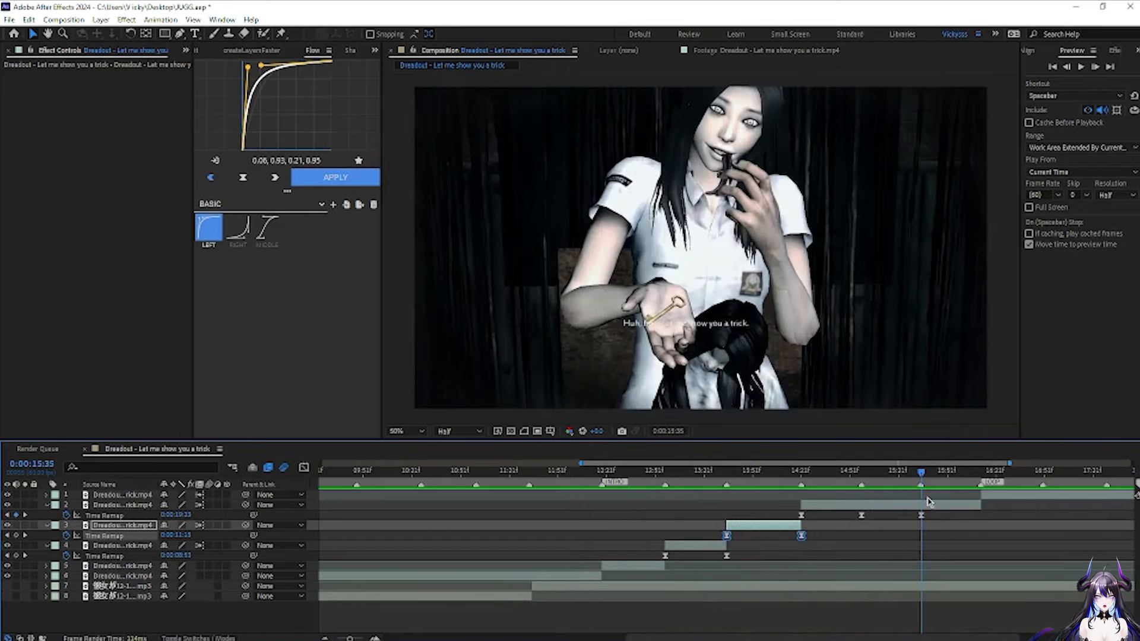
{"action": "left_click", "coordinate": [950, 504]}
{"action": "key", "text": "ctrl+shift+d"}
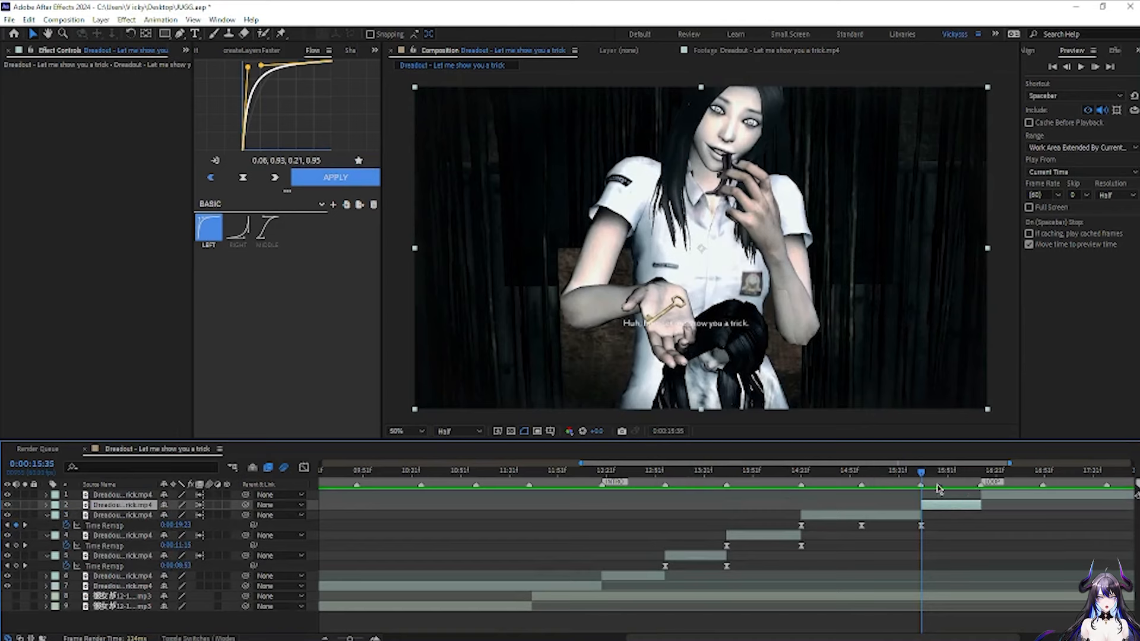
- Delete the leftover clip piece after 0:00:15:35 and extend the start of the following clip back to 0:00:15:35
{"action": "scroll", "coordinate": [969, 493], "scroll_direction": "right", "scroll_amount": 3}
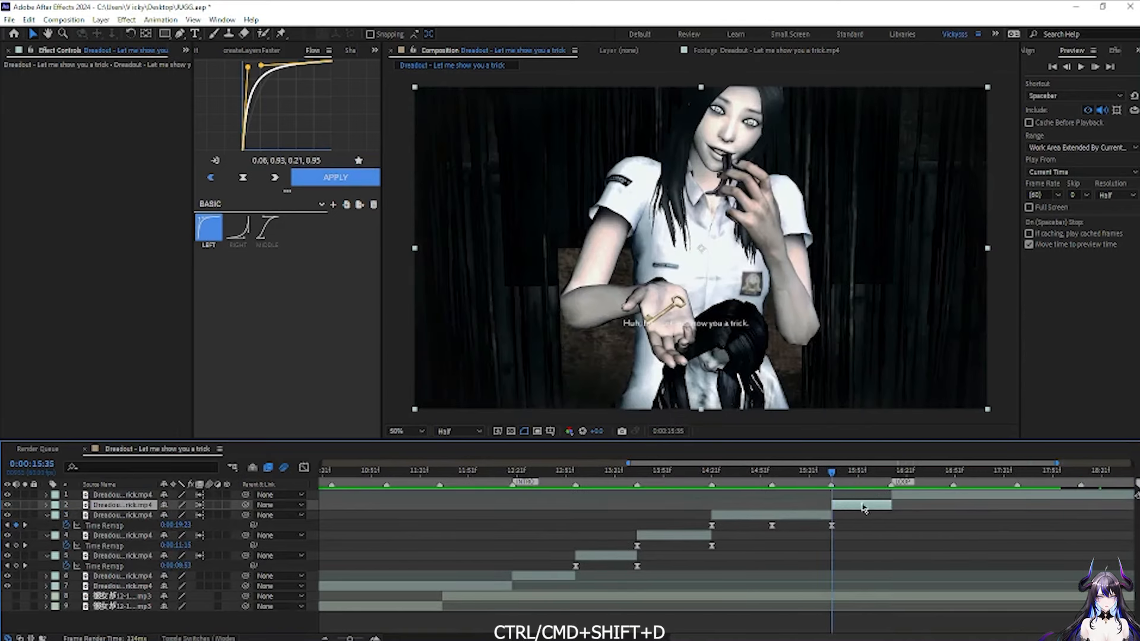
{"action": "left_click", "coordinate": [910, 496]}
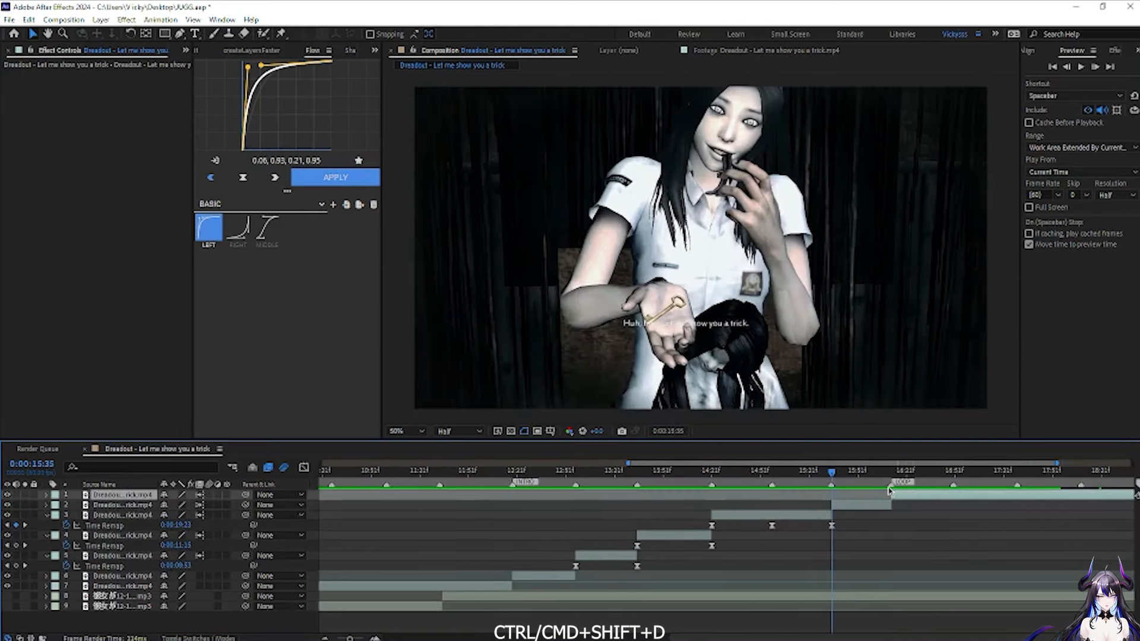
{"action": "left_click", "coordinate": [881, 505]}
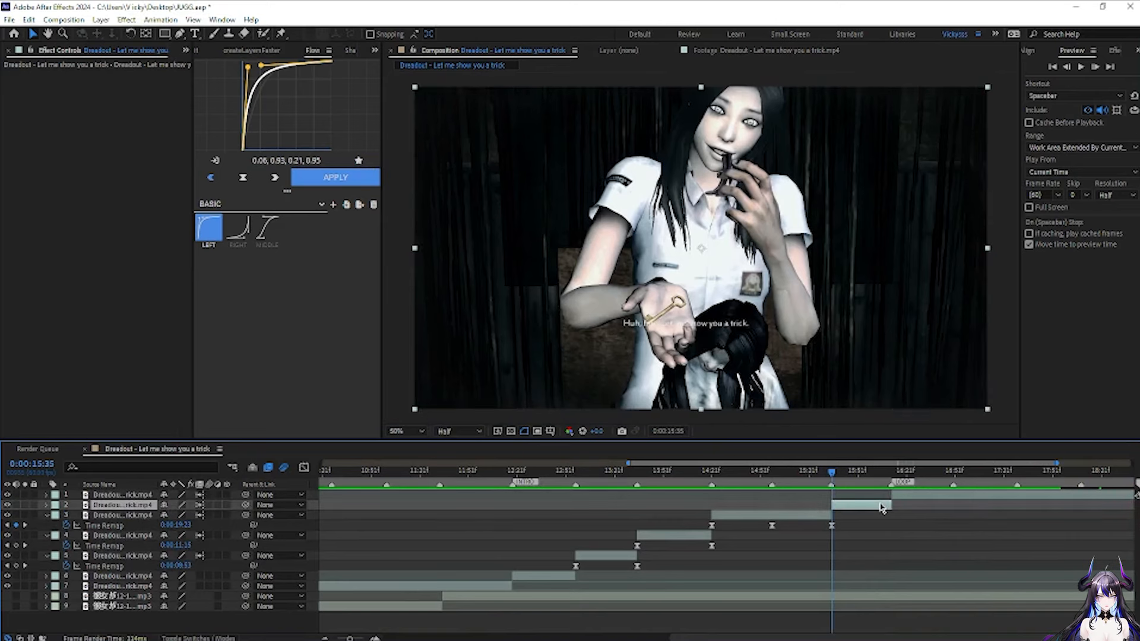
{"action": "key", "text": "Delete"}
{"action": "left_click_drag", "start_coordinate": [891, 496], "coordinate": [867, 504]}
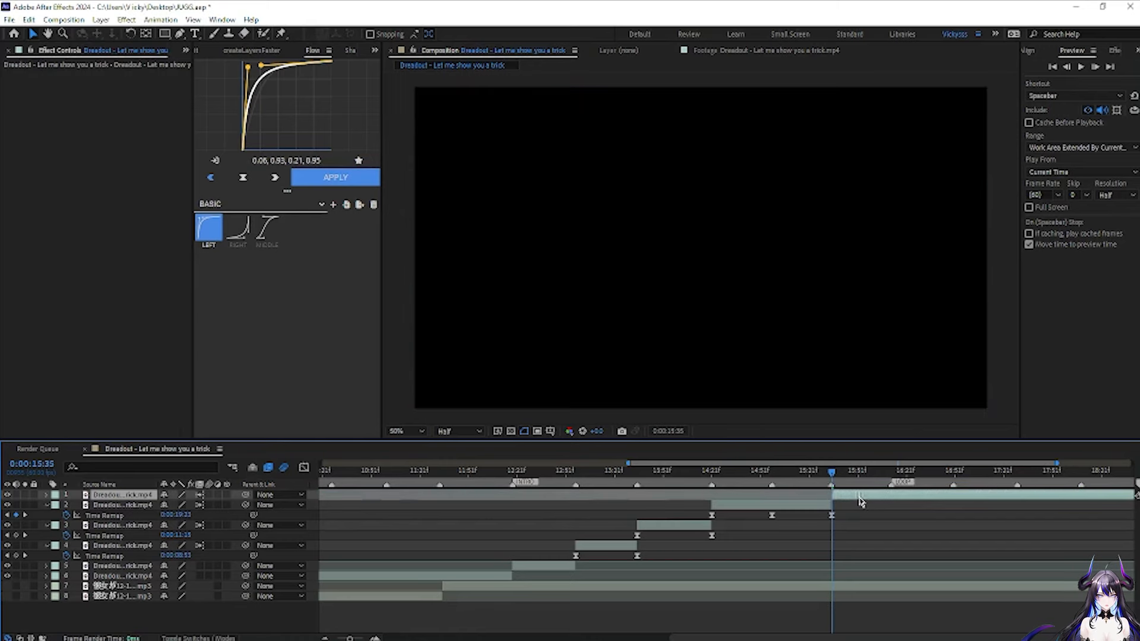
- Enable Time Remapping on the clip starting at 0:00:15:35 and set its first keyframe to 0:00:02:06
{"action": "right_click", "coordinate": [858, 134]}
{"action": "mouse_move", "coordinate": [918, 208]}
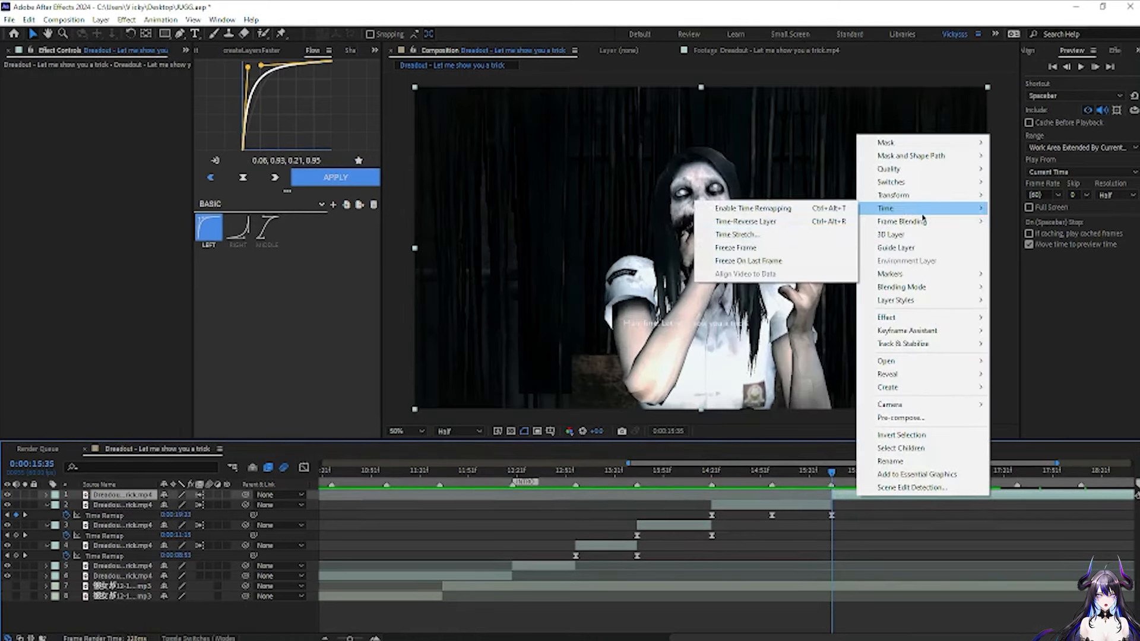
{"action": "left_click", "coordinate": [766, 208]}
{"action": "left_click_drag", "start_coordinate": [173, 504], "coordinate": [619, 514]}
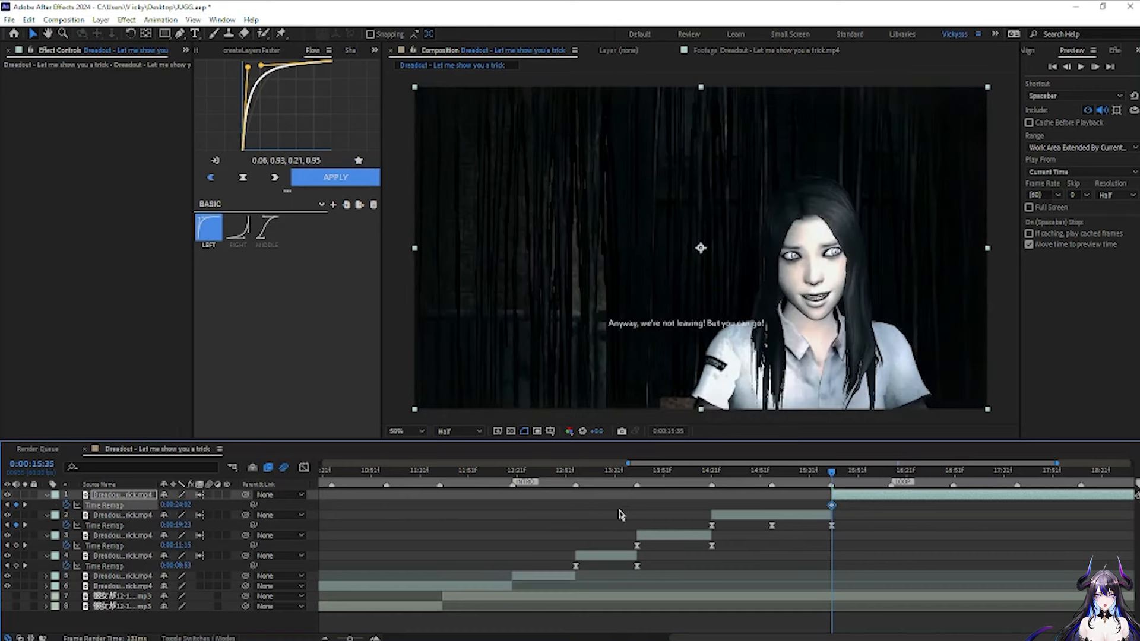
{"action": "left_click_drag", "start_coordinate": [173, 505], "coordinate": [76, 507]}
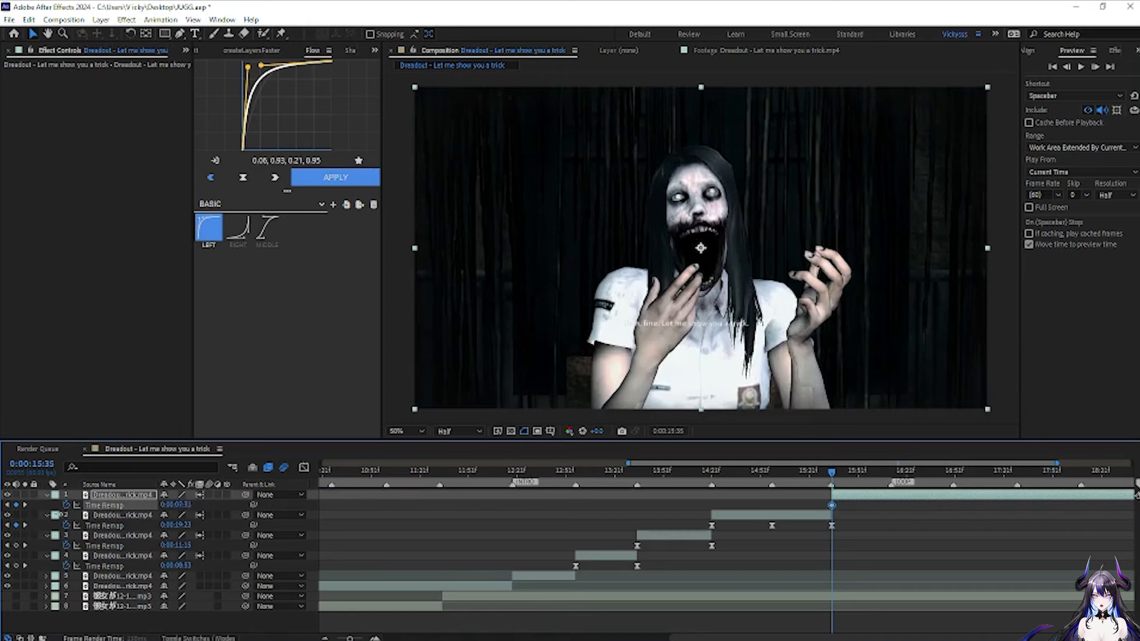
{"action": "left_click_drag", "start_coordinate": [168, 505], "coordinate": [78, 511]}
{"action": "left_click_drag", "start_coordinate": [169, 505], "coordinate": [194, 514]}
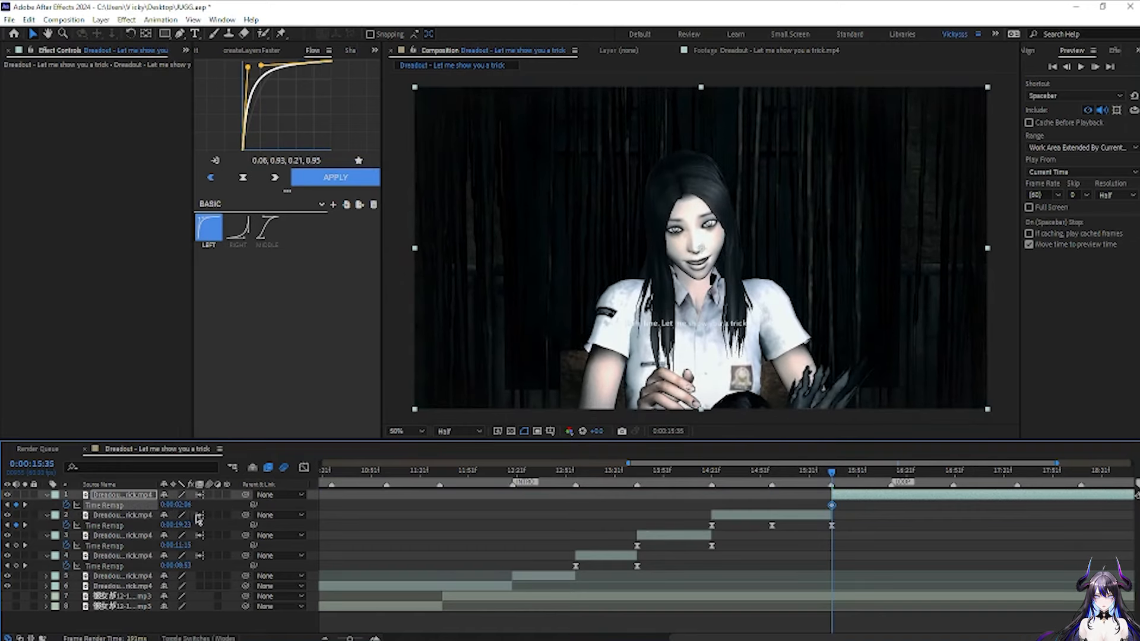
- Add Time Remap keyframes of 0:00:03:49 at 0:00:16:12, another at 0:00:16:50, and 0:00:06:17 at 0:00:17:29
{"action": "key", "text": "space"}
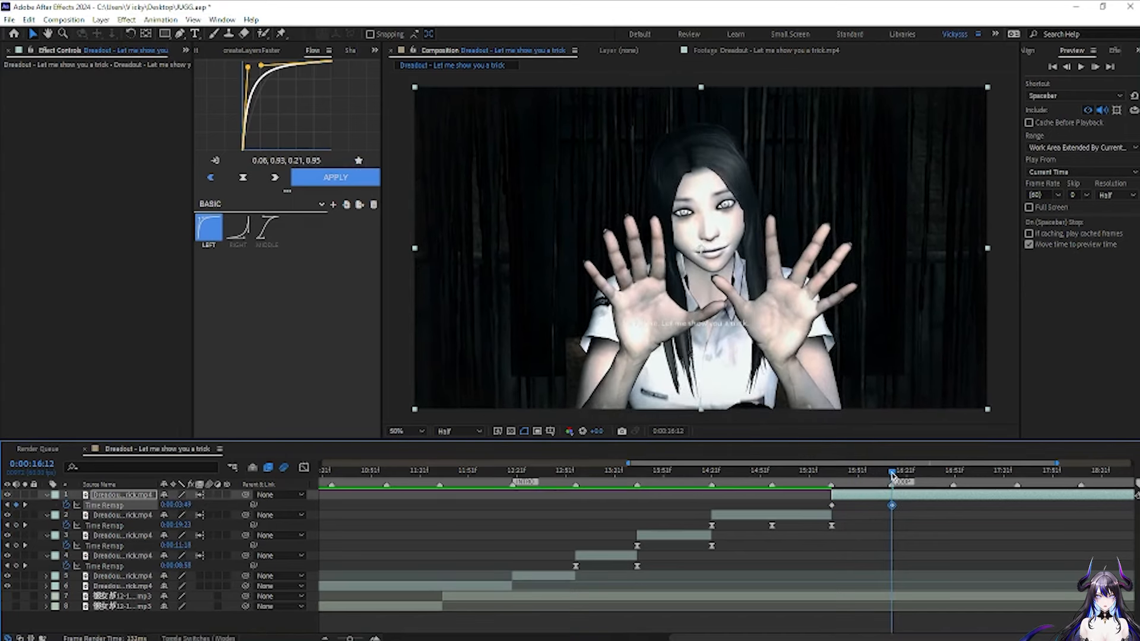
{"action": "left_click", "coordinate": [895, 509]}
{"action": "left_click", "coordinate": [892, 509]}
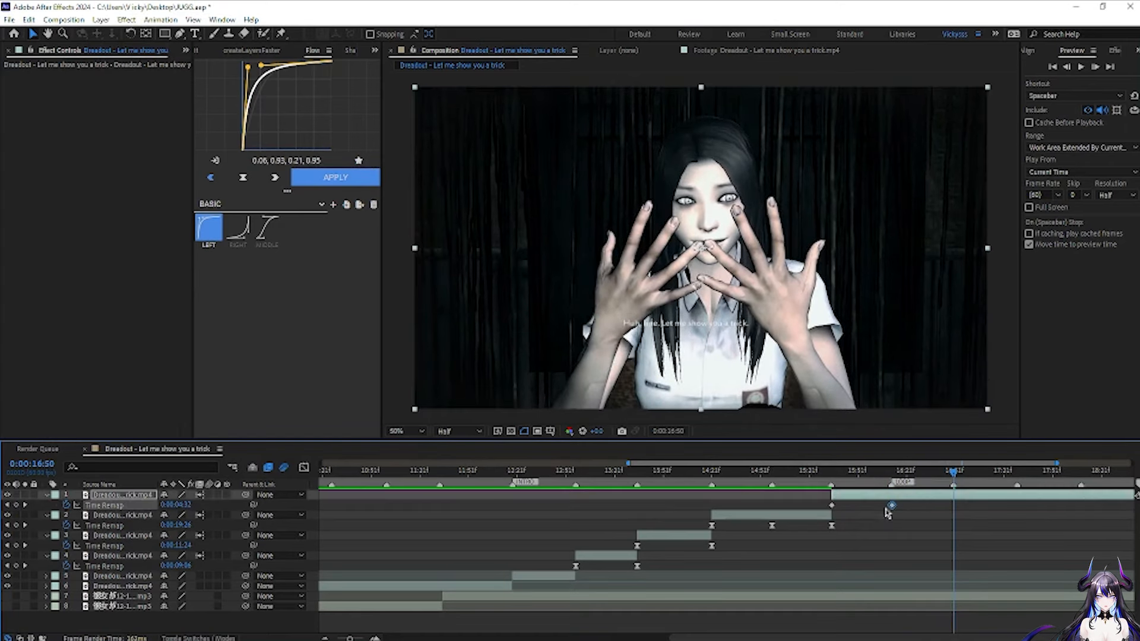
{"action": "left_click_drag", "start_coordinate": [194, 512], "coordinate": [208, 511]}
{"action": "key", "text": "space"}
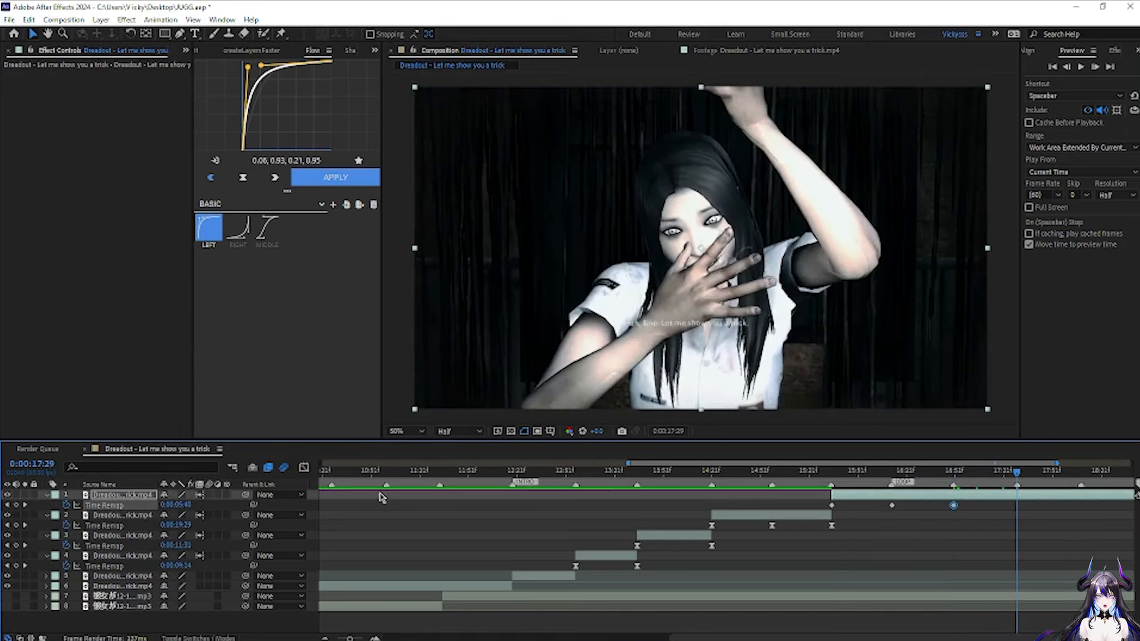
{"action": "left_click_drag", "start_coordinate": [199, 506], "coordinate": [215, 506]}
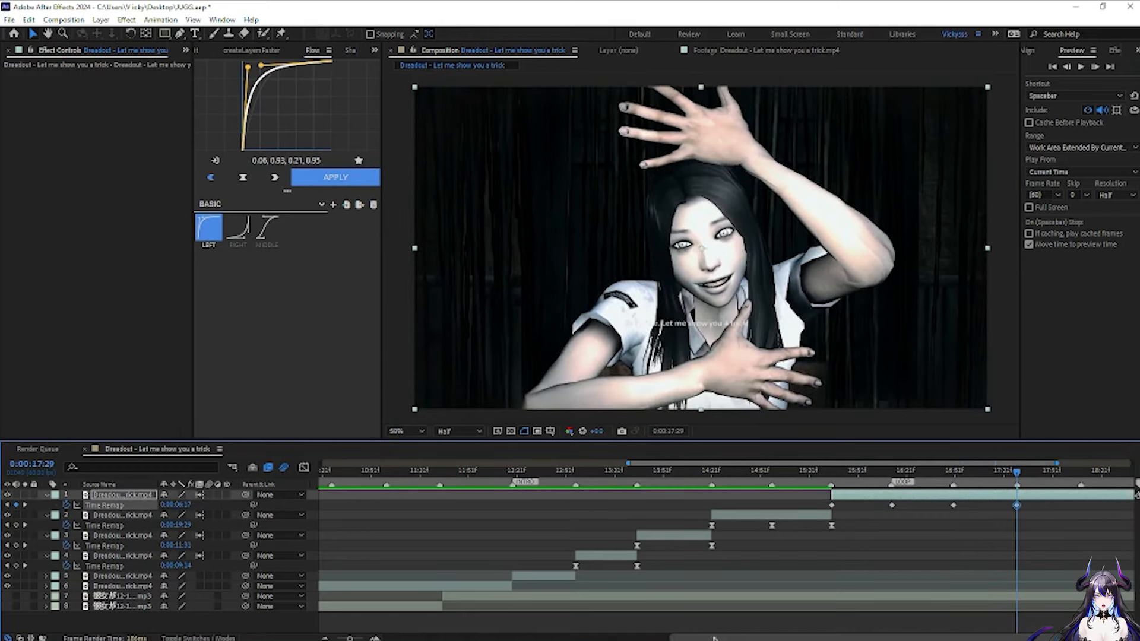
- Split the time-remapped clip at 0:00:17:29 and delete the remainder
{"action": "scroll", "coordinate": [937, 525], "scroll_direction": "right", "scroll_amount": 5}
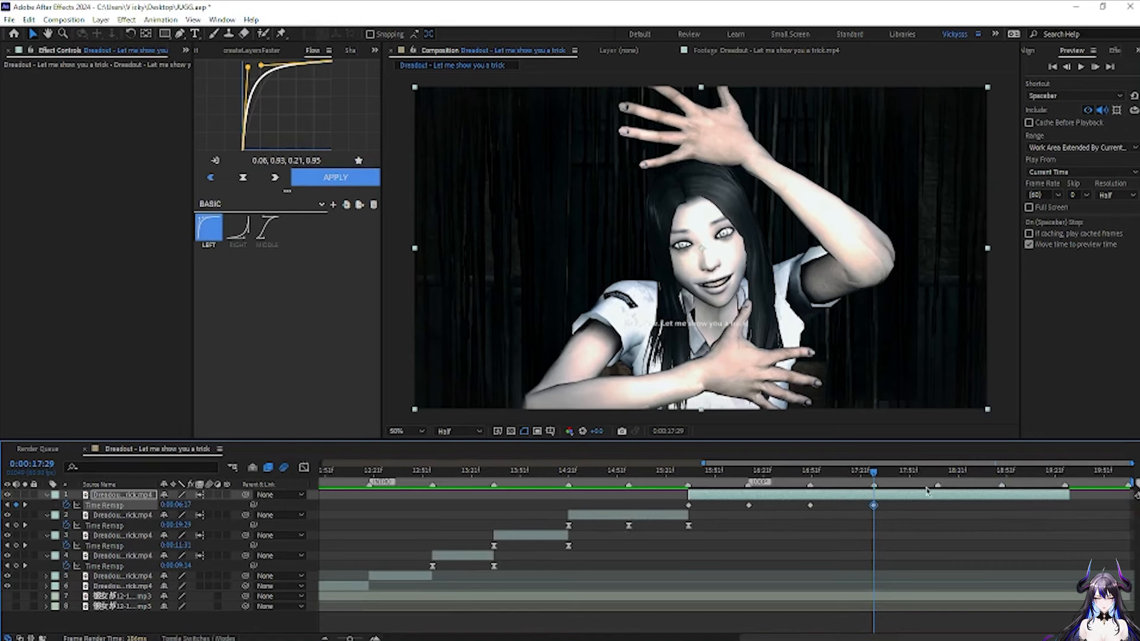
{"action": "key", "text": "ctrl+shift+d"}
{"action": "key", "text": "Delete"}
- Apply Easy Ease to all four Time Remap keyframes of the clip starting at 0:00:15:35
{"action": "left_click_drag", "start_coordinate": [874, 473], "coordinate": [750, 498]}
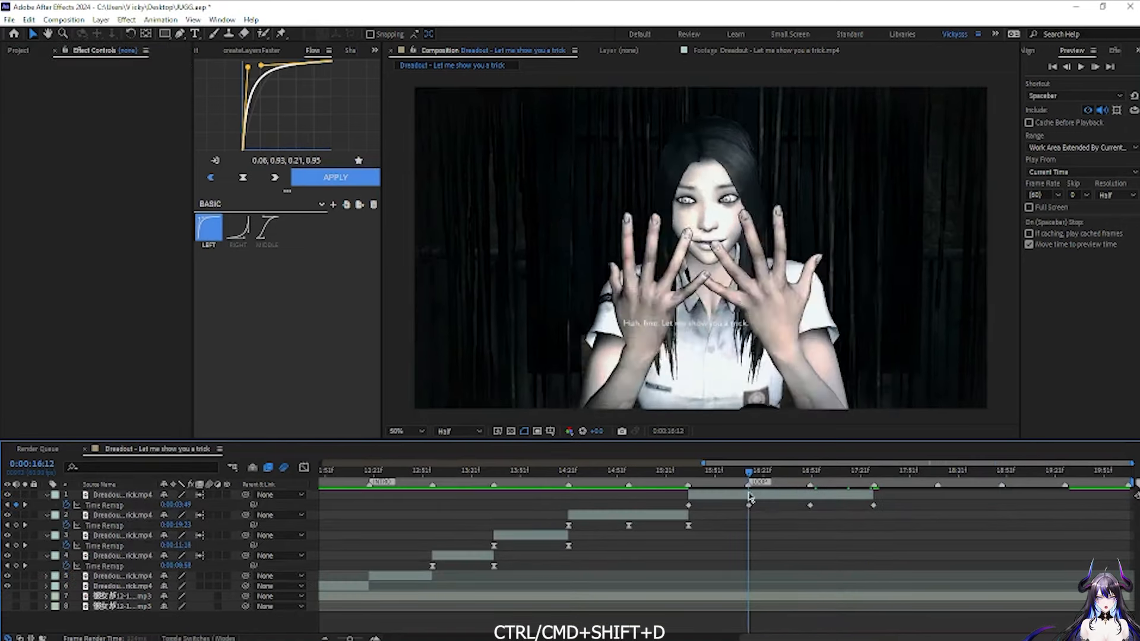
{"action": "left_click", "coordinate": [750, 497]}
{"action": "key", "text": "F9"}
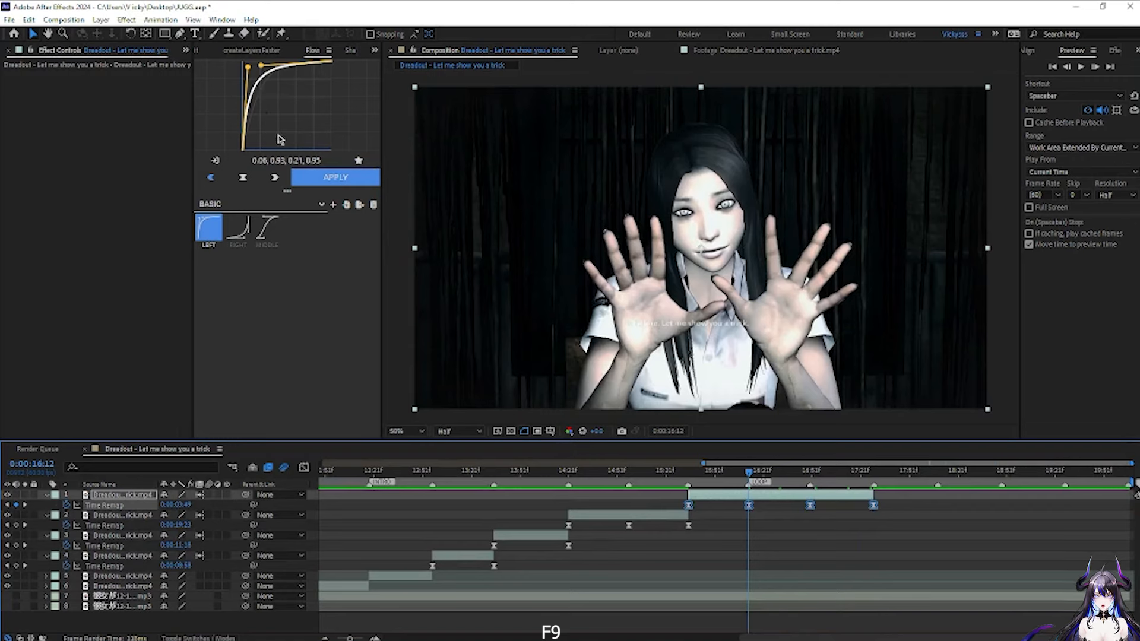
- Reshape the clip's Time Remap value graph so each segment rises steeply from its keyframe and eases gradually into the next
{"action": "left_click", "coordinate": [758, 511]}
{"action": "left_click_drag", "start_coordinate": [710, 510], "coordinate": [682, 502]}
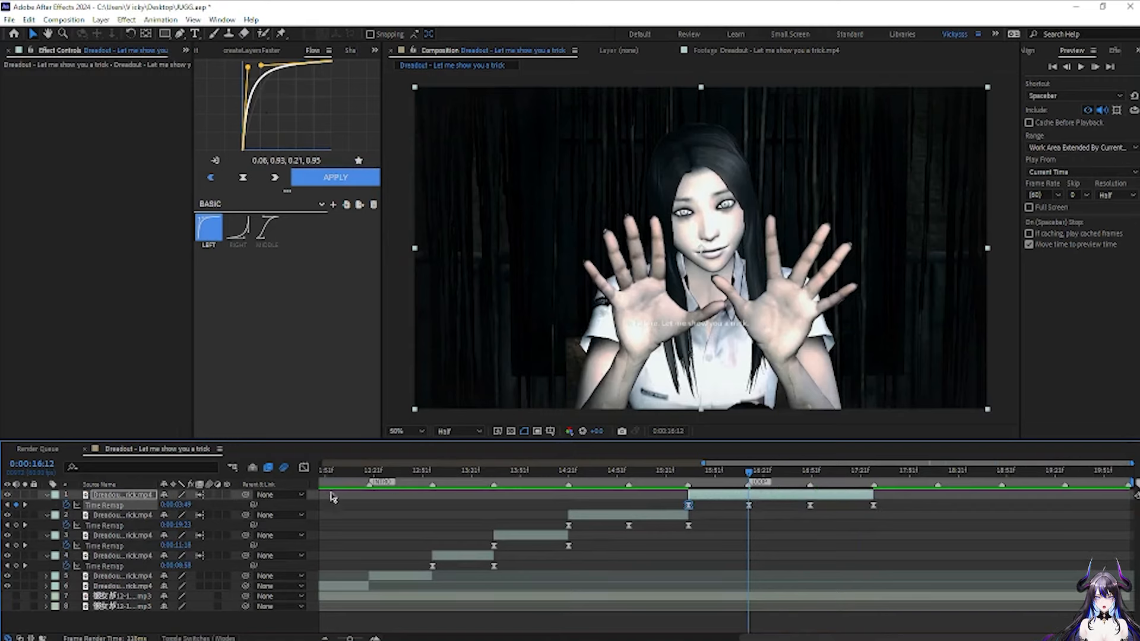
{"action": "left_click", "coordinate": [303, 468]}
{"action": "left_click_drag", "start_coordinate": [703, 591], "coordinate": [689, 578]}
{"action": "left_click", "coordinate": [750, 560]}
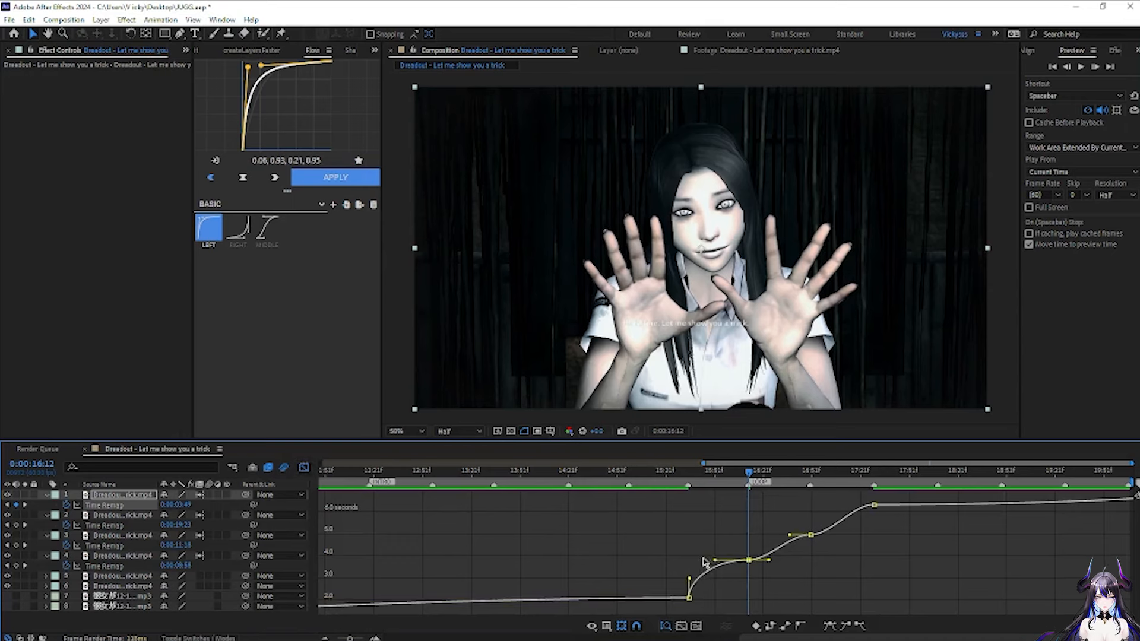
{"action": "left_click_drag", "start_coordinate": [769, 561], "coordinate": [821, 510]}
- Close the graph editor, play back the new clip from 0:00:15:34, and replay the preceding clips from an earlier point
{"action": "key", "text": "j"}
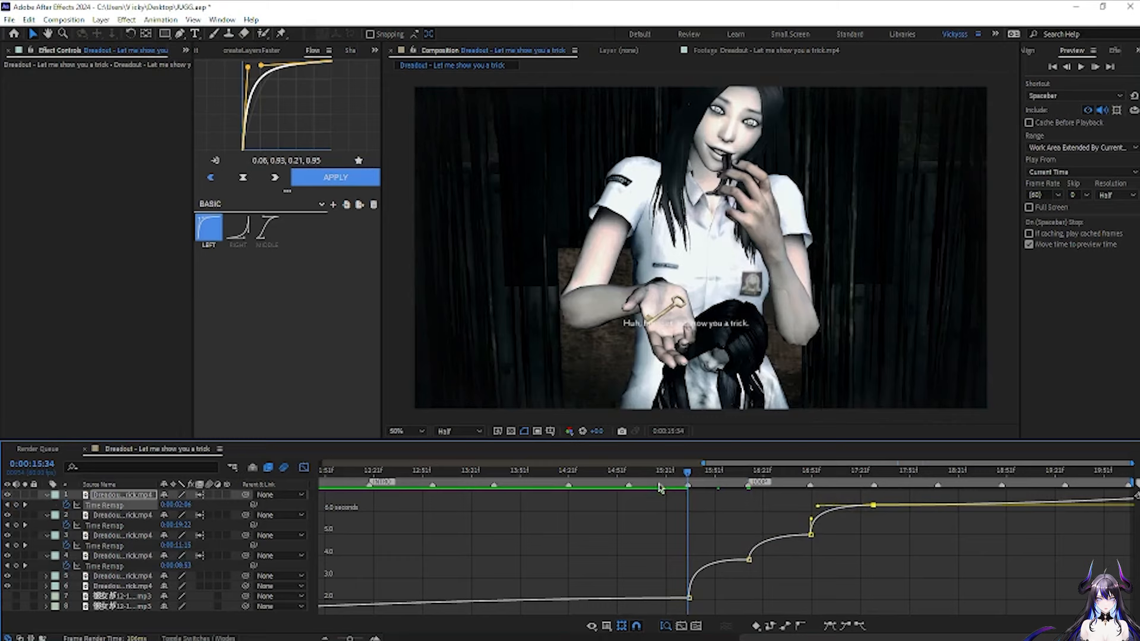
{"action": "key", "text": "shift+F3"}
{"action": "key", "text": "space"}
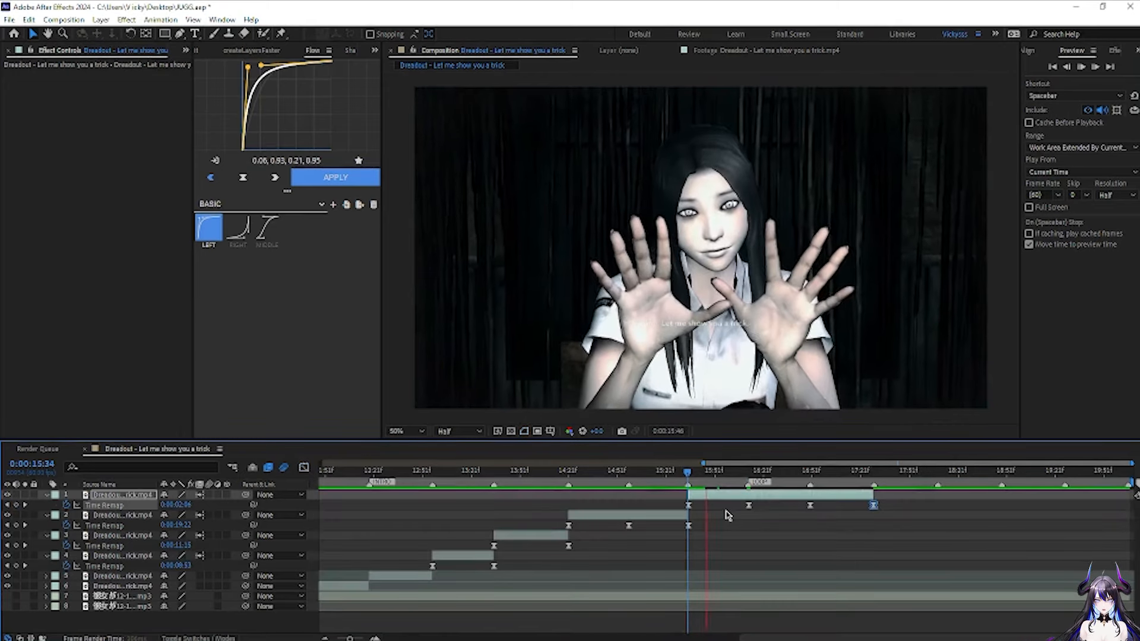
{"action": "key", "text": "u"}
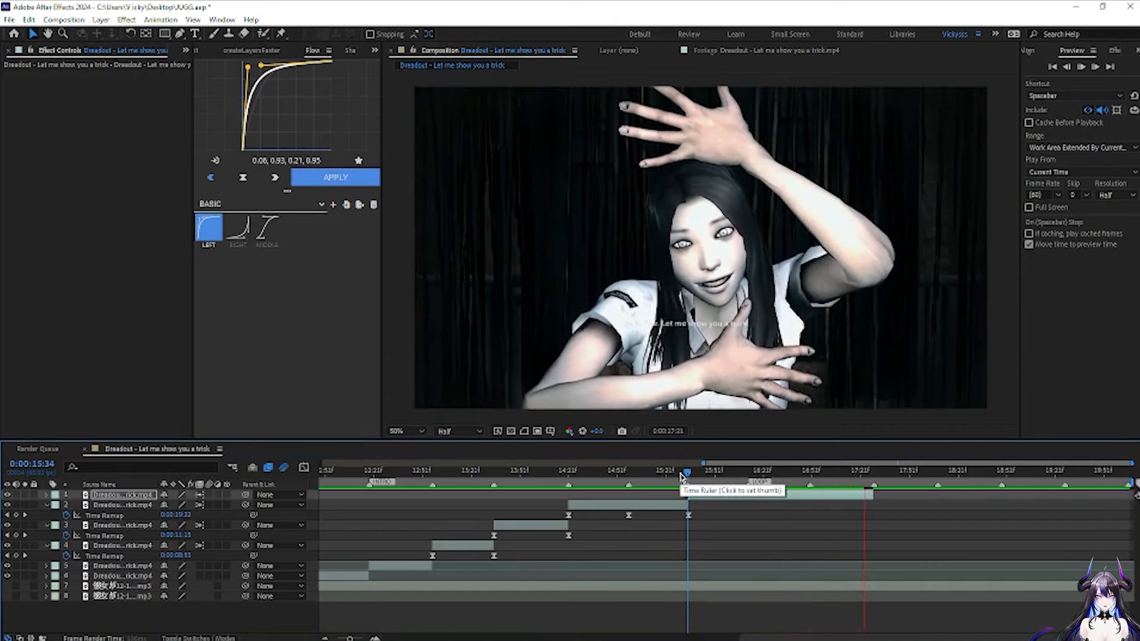
{"action": "left_click_drag", "start_coordinate": [686, 474], "coordinate": [509, 494]}
{"action": "key", "text": "space"}
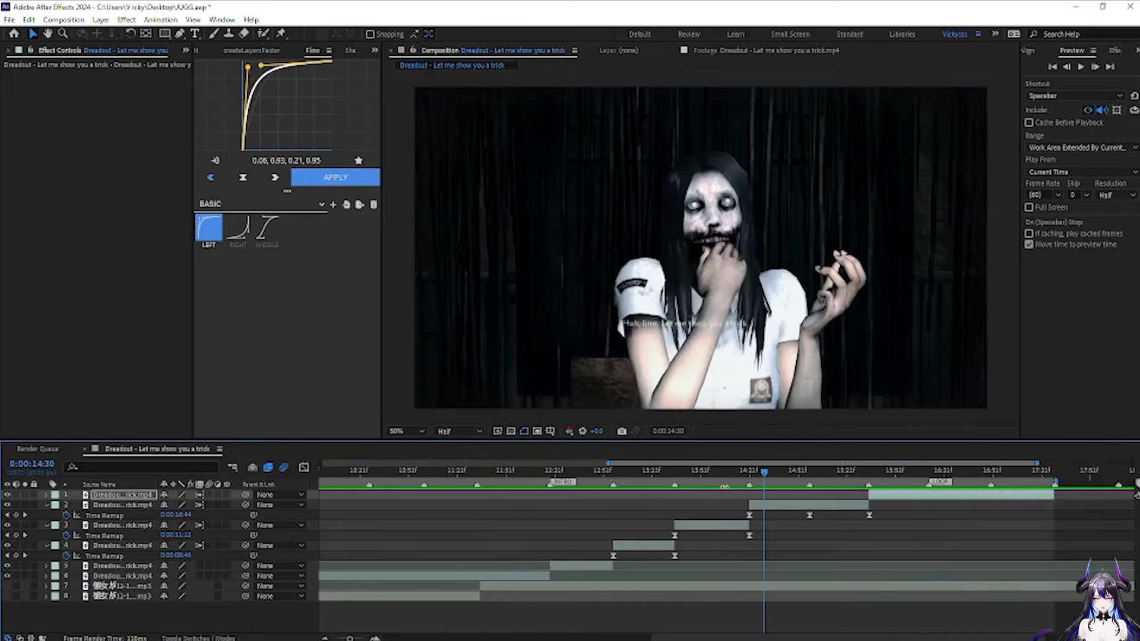
- Save the project and preview the clip that starts at 0:00:12:18
{"action": "key", "text": "ctrl+s"}
{"action": "left_click_drag", "start_coordinate": [765, 473], "coordinate": [610, 495]}
{"action": "key", "text": "space"}
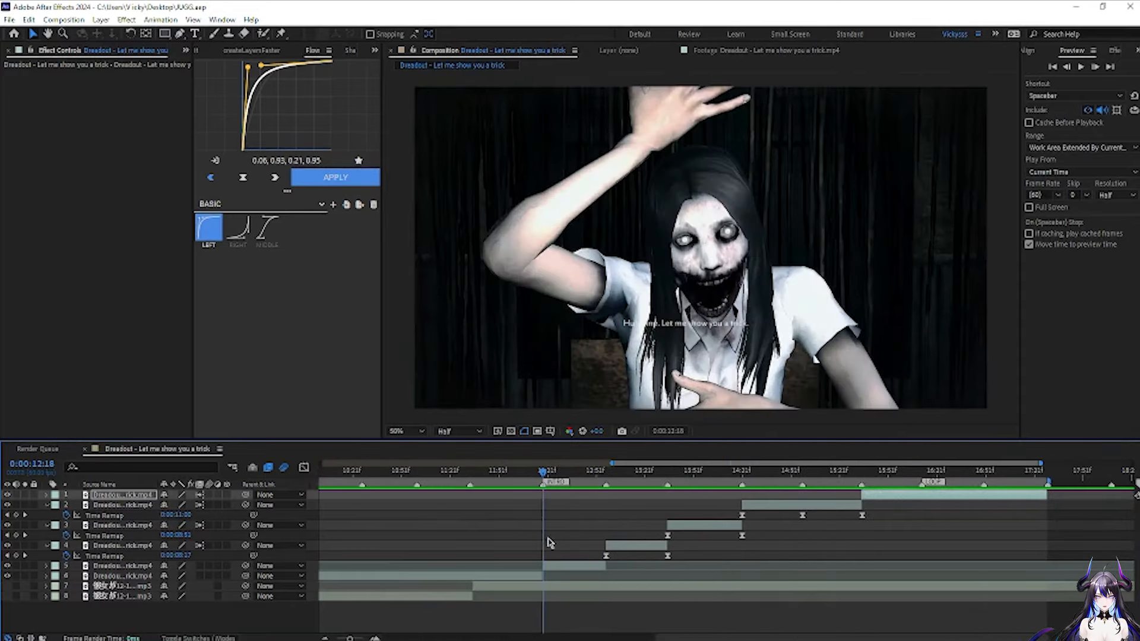
{"action": "left_click", "coordinate": [582, 568]}
{"action": "key", "text": "space"}
{"action": "key", "text": "space"}
{"action": "left_click_drag", "start_coordinate": [595, 473], "coordinate": [546, 485]}
- Pre-compose the clip starting at 0:00:12:18 as HYPERZOOM, moving all attributes and matching the duration to the layer's time span
{"action": "right_click", "coordinate": [581, 568]}
{"action": "left_click", "coordinate": [584, 501]}
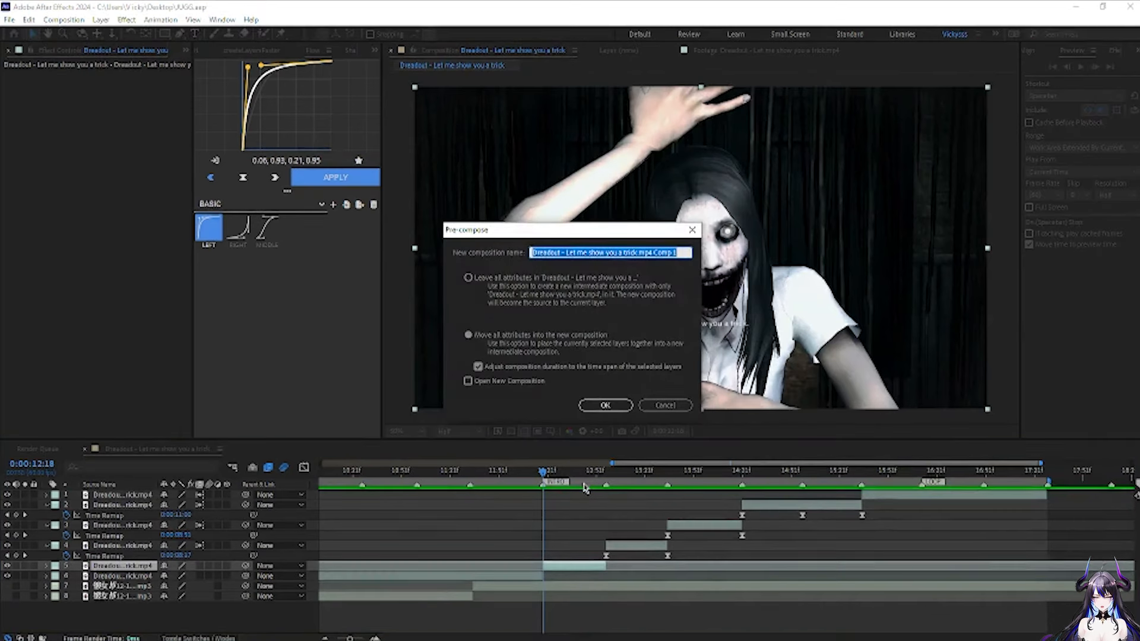
{"action": "type", "text": "H"}
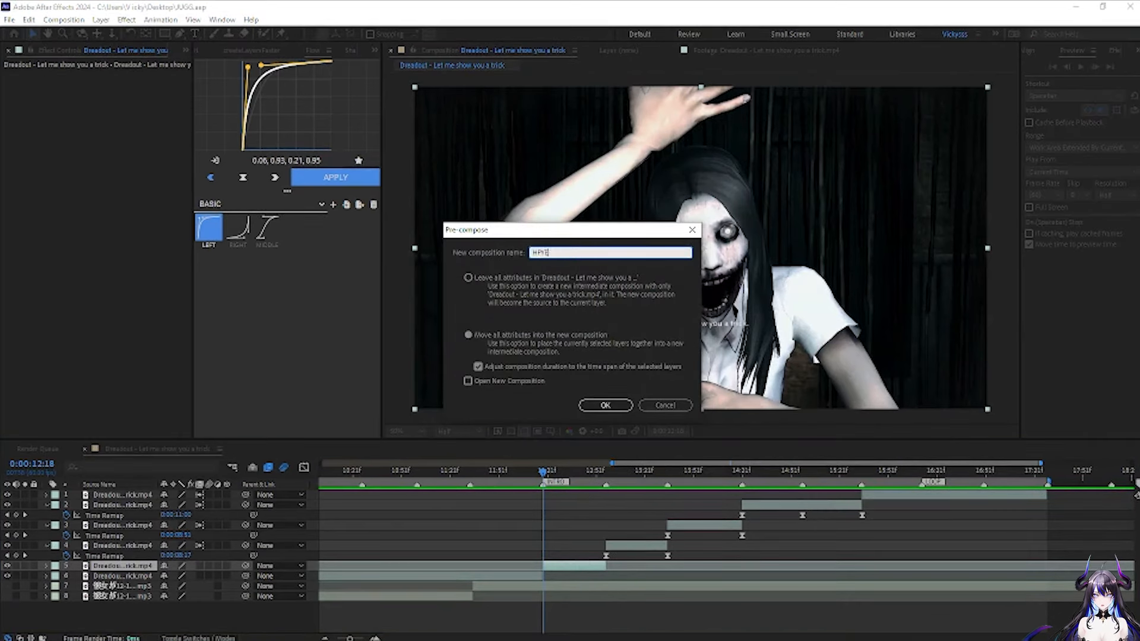
{"action": "type", "text": "YPERZOOM"}
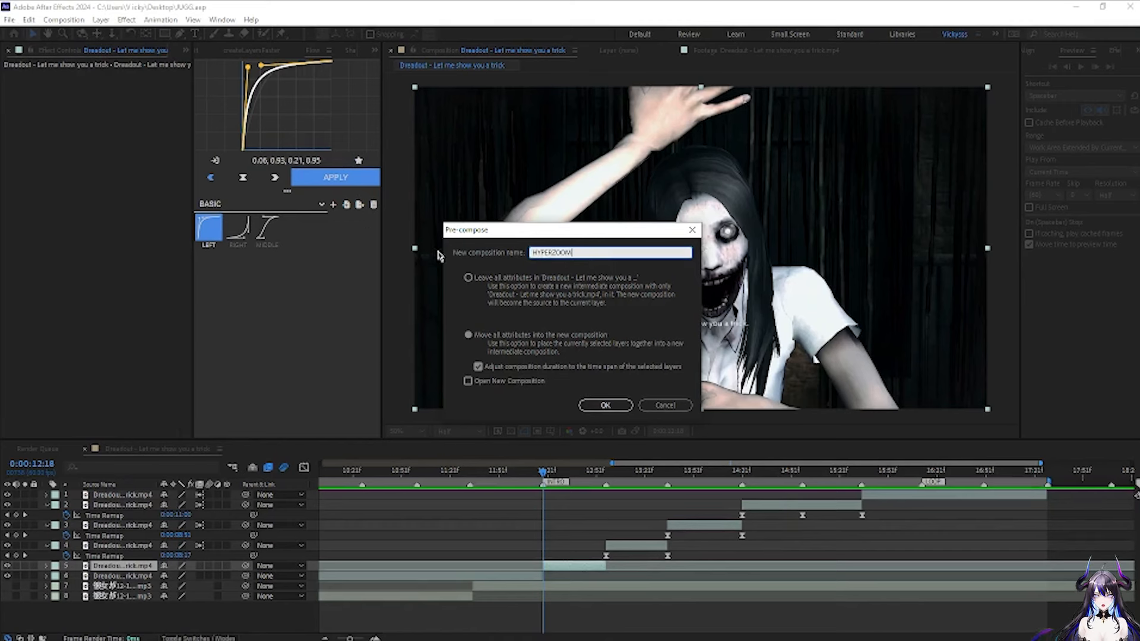
{"action": "left_click", "coordinate": [605, 405]}
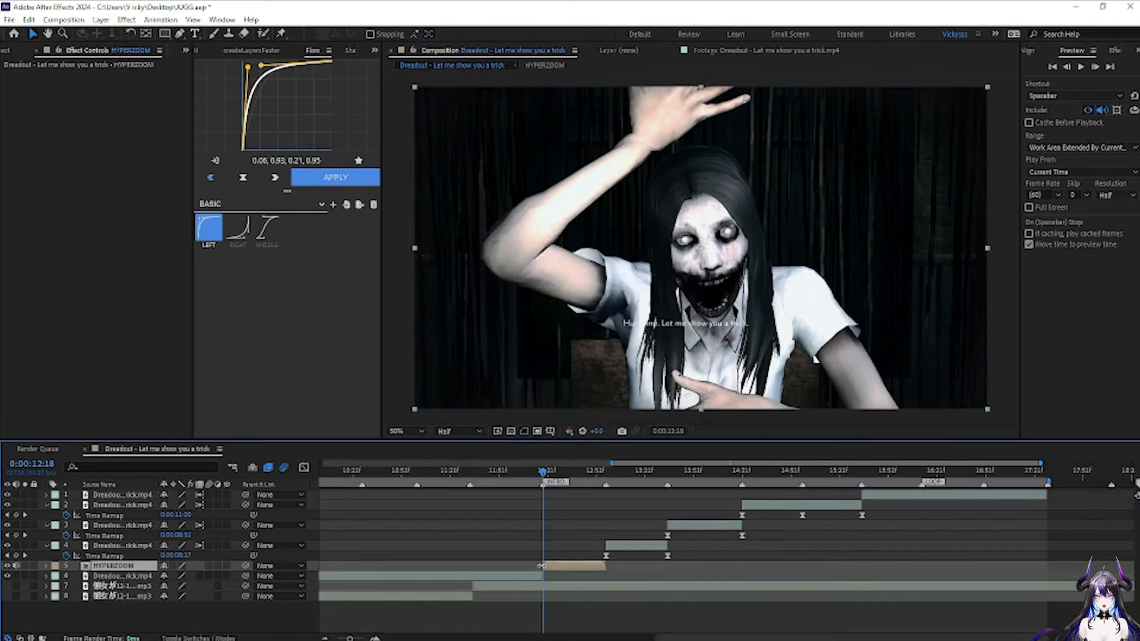
- Open the HYPERZOOM composition and apply the S_RandomEdits effect to its footage layer
{"action": "double_click", "coordinate": [563, 567]}
{"action": "left_click", "coordinate": [410, 496]}
{"action": "key", "text": "ctrl+space"}
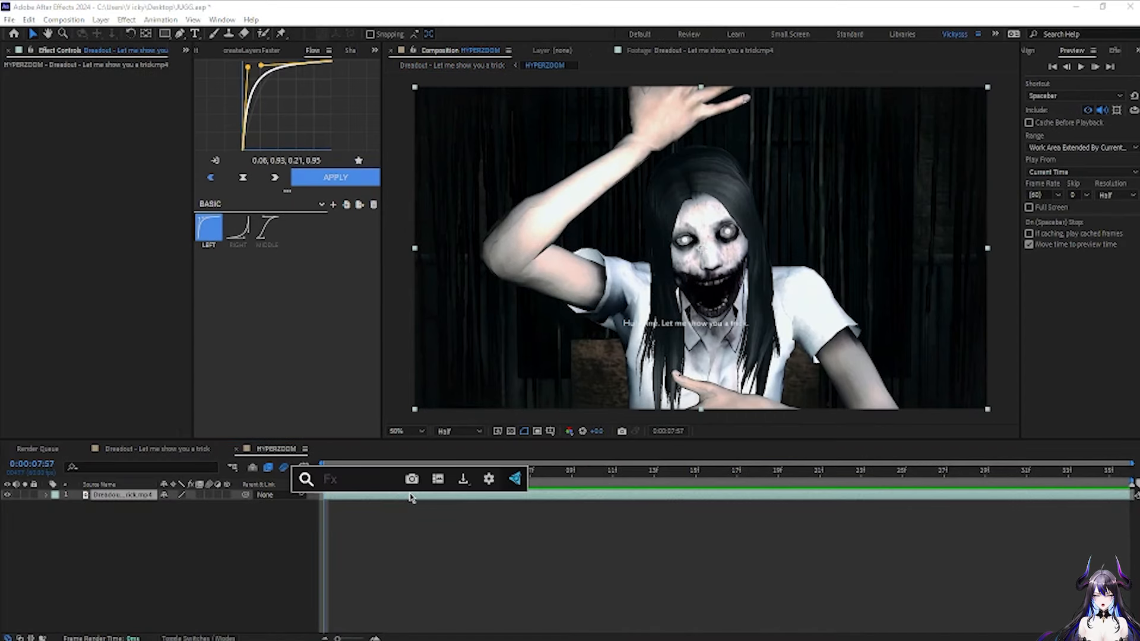
{"action": "type", "text": "S_RANDO"}
{"action": "key", "text": "Return"}
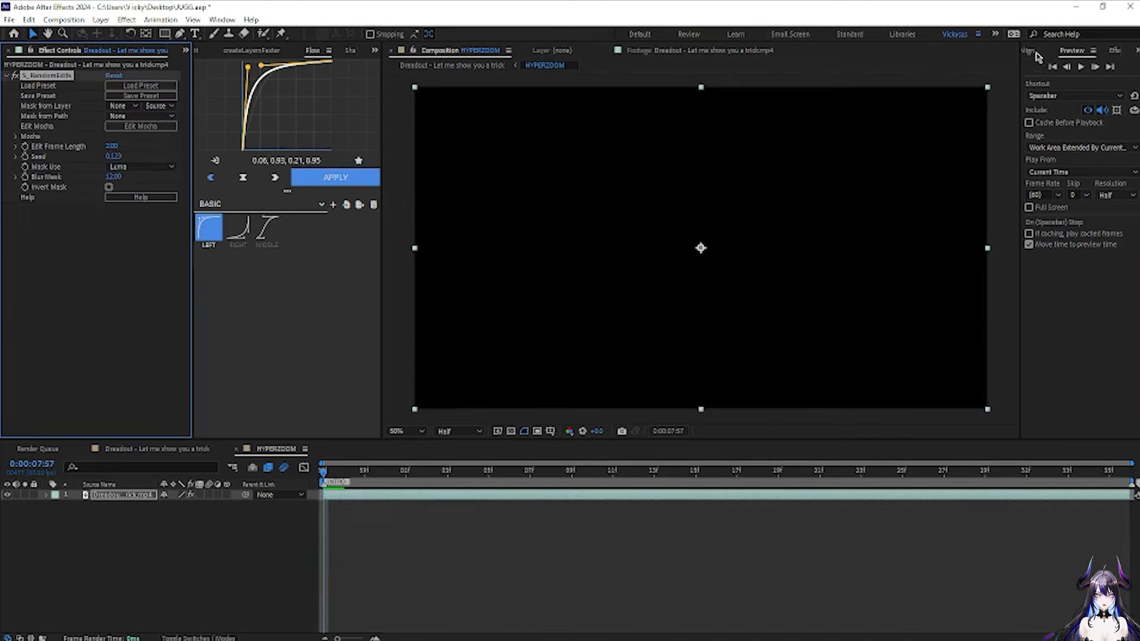
{"action": "left_click", "coordinate": [1114, 50]}
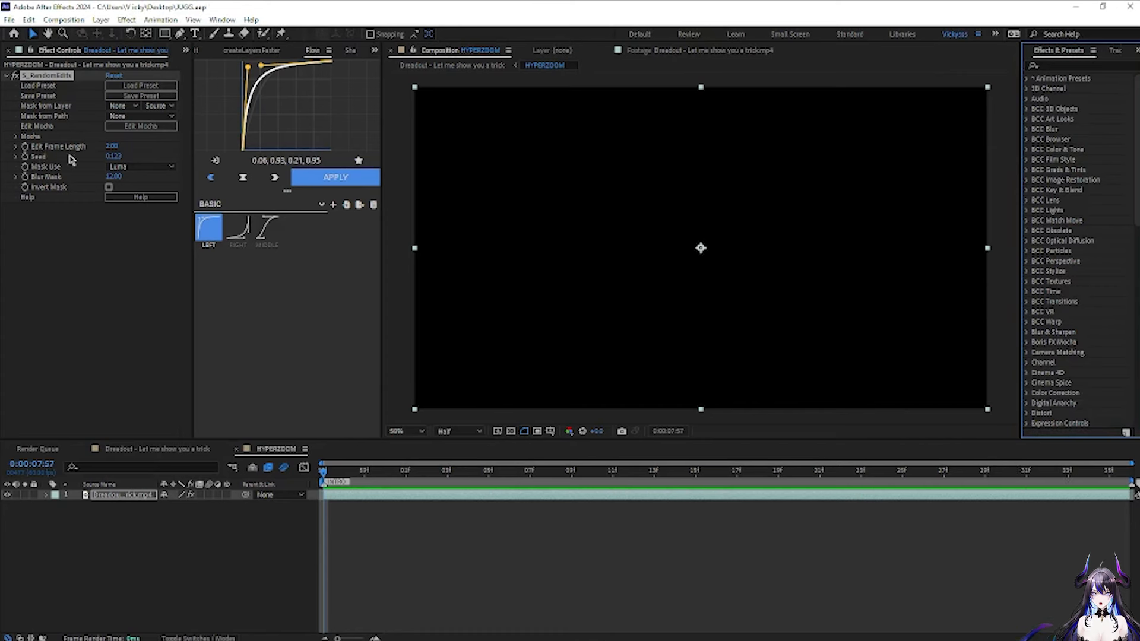
- Set the Edit Frame Length of S_RandomEdits to 1.00 and preview it before returning to the main composition
{"action": "left_click", "coordinate": [113, 147]}
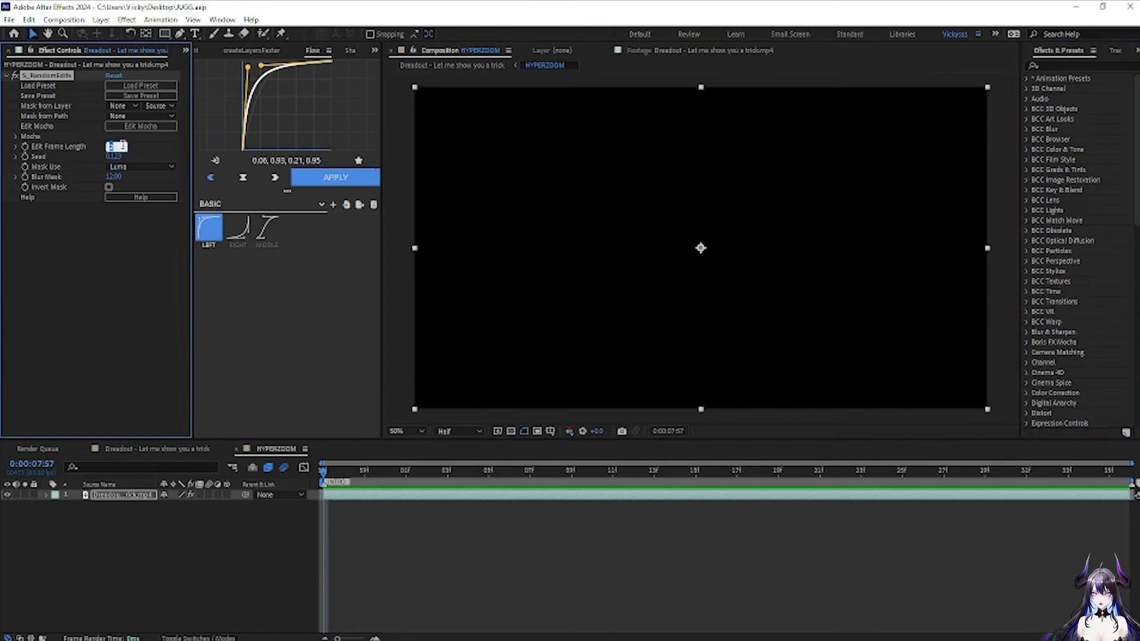
{"action": "key", "text": "Return"}
{"action": "key", "text": "space"}
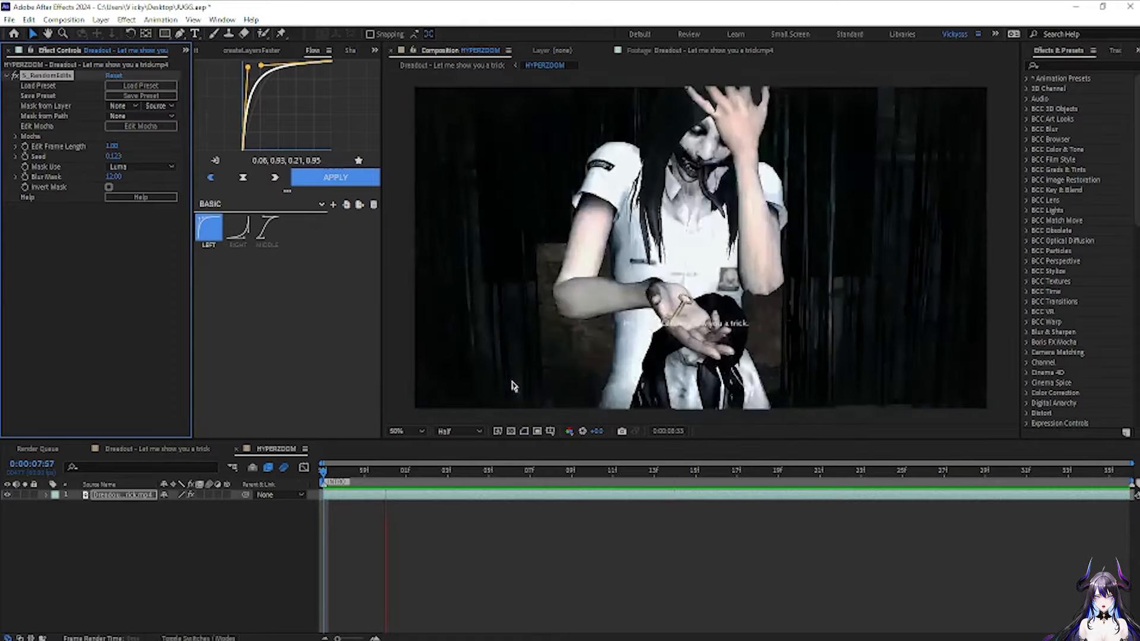
{"action": "key", "text": "space"}
{"action": "left_click", "coordinate": [179, 450]}
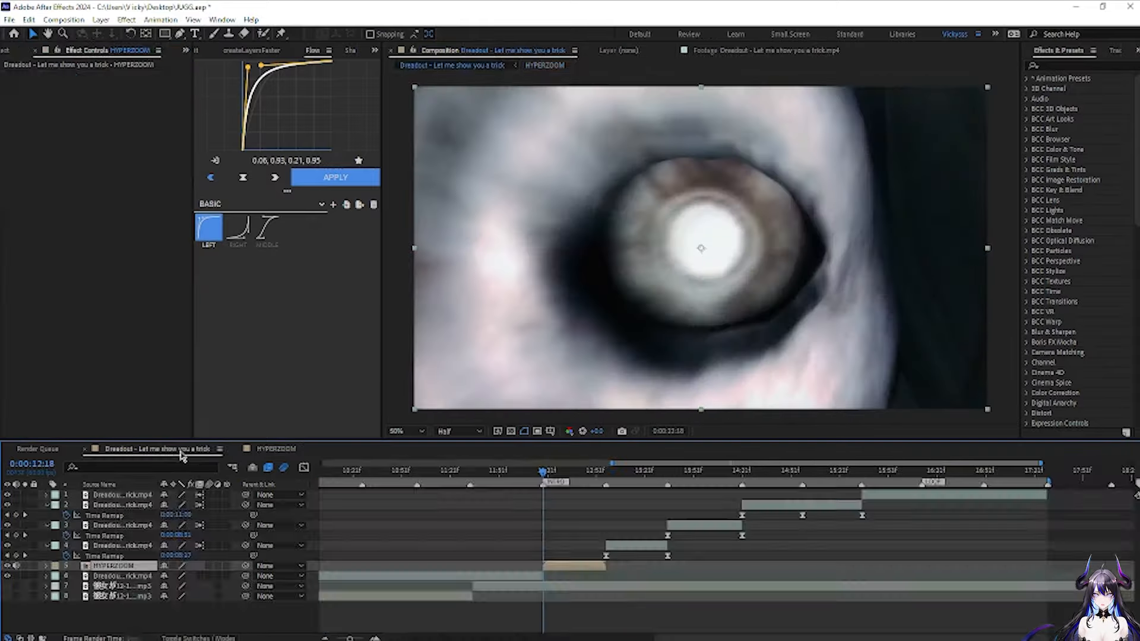
- Preview the main composition, then add an adjustment layer above HYPERZOOM at 0:00:12:18
{"action": "key", "text": "space"}
{"action": "mouse_move", "coordinate": [545, 475]}
{"action": "left_mouse_down"}
{"action": "mouse_move", "coordinate": [585, 483]}
{"action": "mouse_move", "coordinate": [519, 502]}
{"action": "mouse_move", "coordinate": [545, 497]}
{"action": "left_mouse_up"}
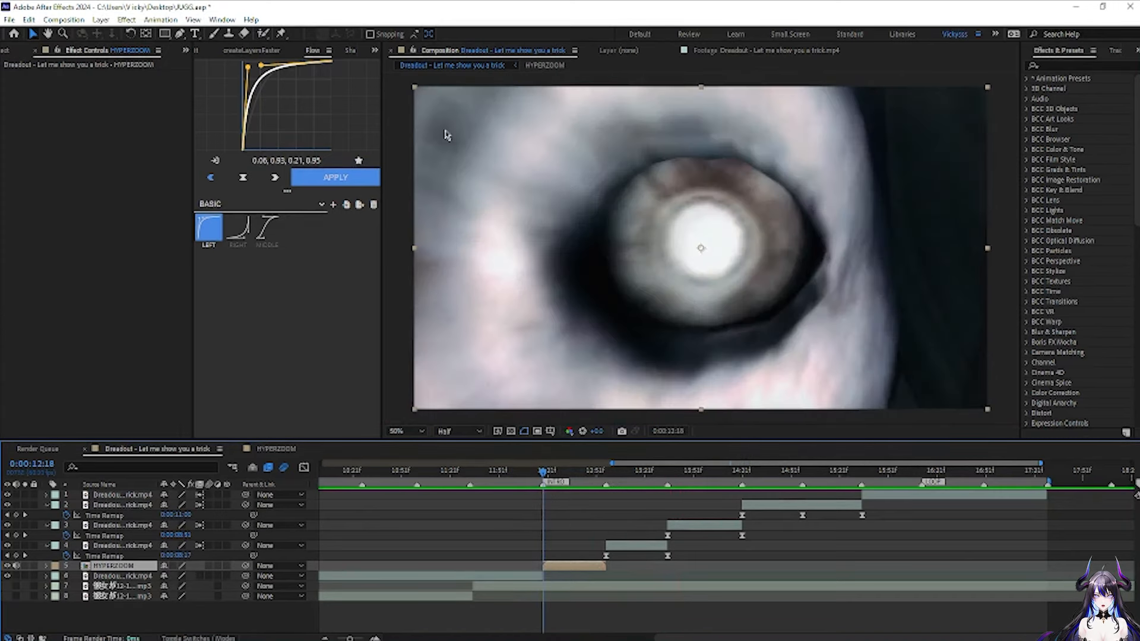
{"action": "left_click", "coordinate": [269, 51]}
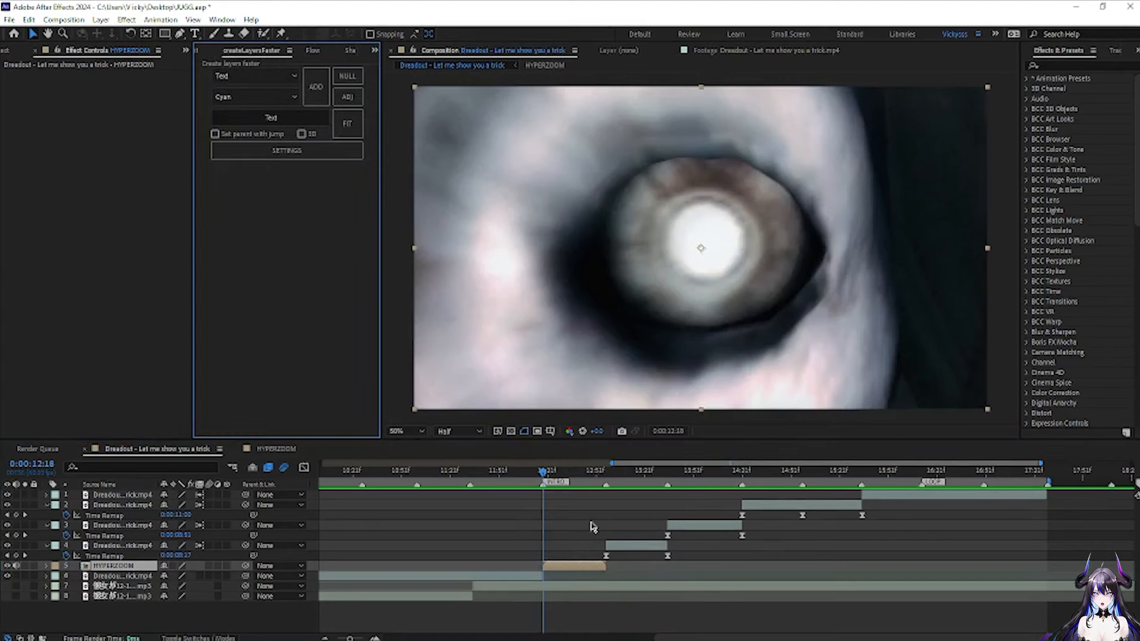
{"action": "left_click", "coordinate": [347, 97]}
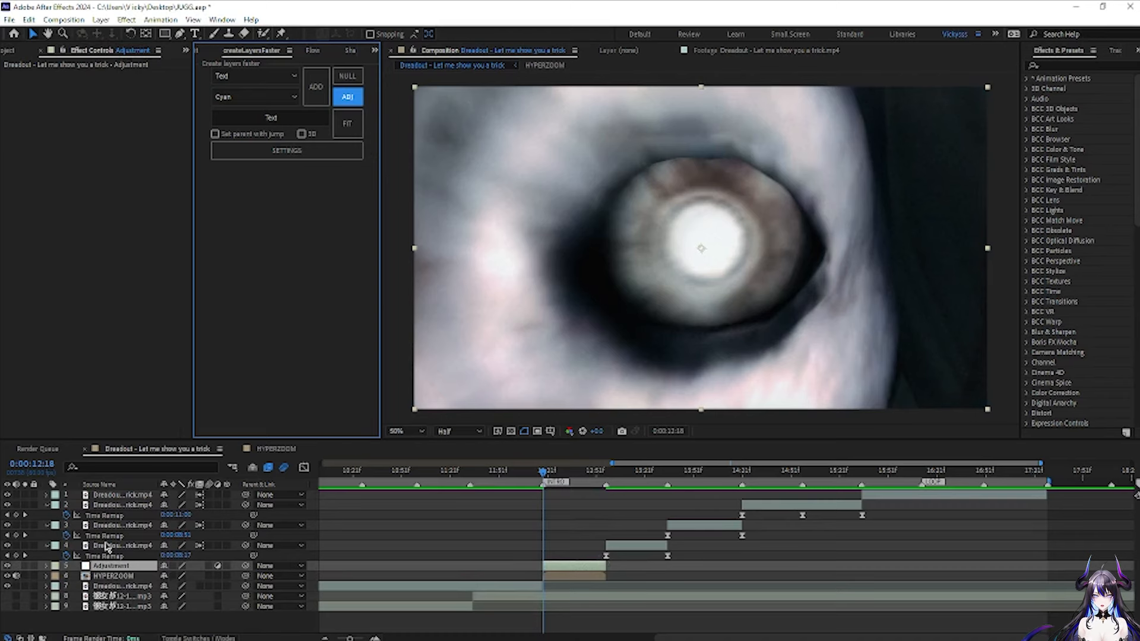
- Collapse the Time Remap keyframes of the three eased footage clips above the adjustment layer
{"action": "left_click", "coordinate": [105, 541]}
{"action": "key", "text": "u"}
{"action": "left_click", "coordinate": [106, 518]}
{"action": "key", "text": "u"}
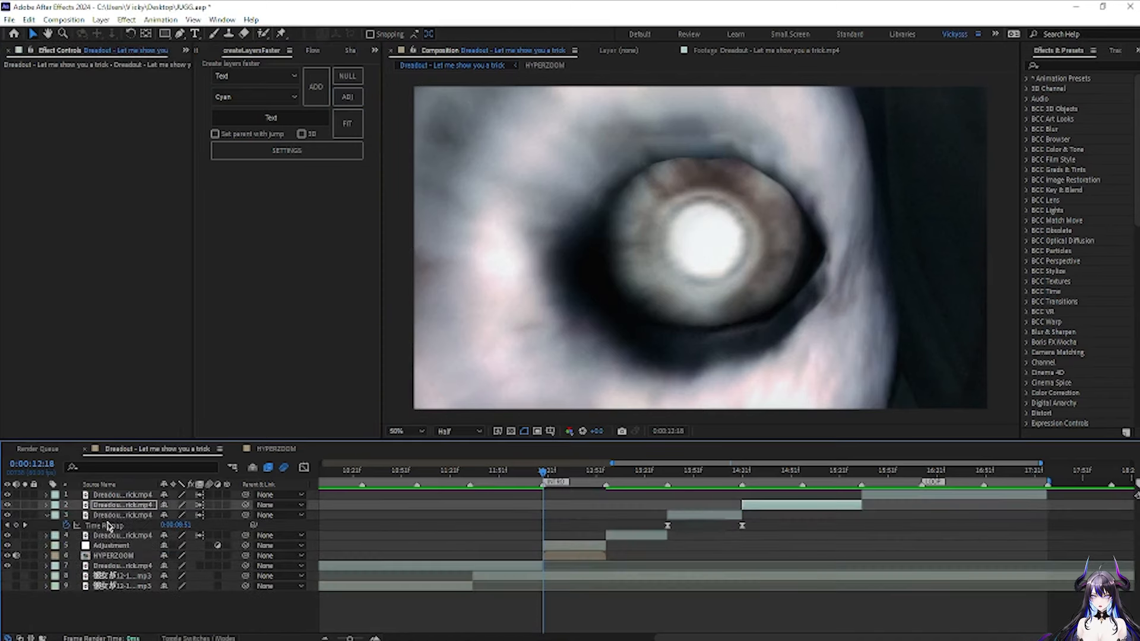
{"action": "left_click", "coordinate": [107, 516]}
{"action": "key", "text": "u"}
{"action": "left_click", "coordinate": [140, 526]}
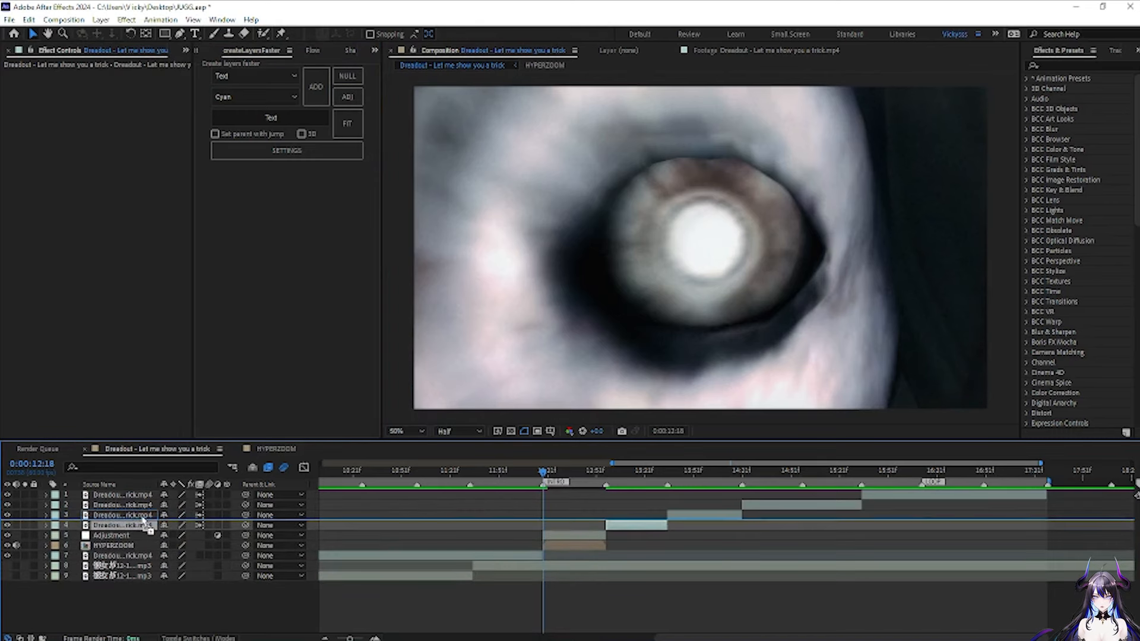
- Move the adjustment layer above the clip following HYPERZOOM and extend its end to about halfway through that clip
{"action": "left_click", "coordinate": [119, 536]}
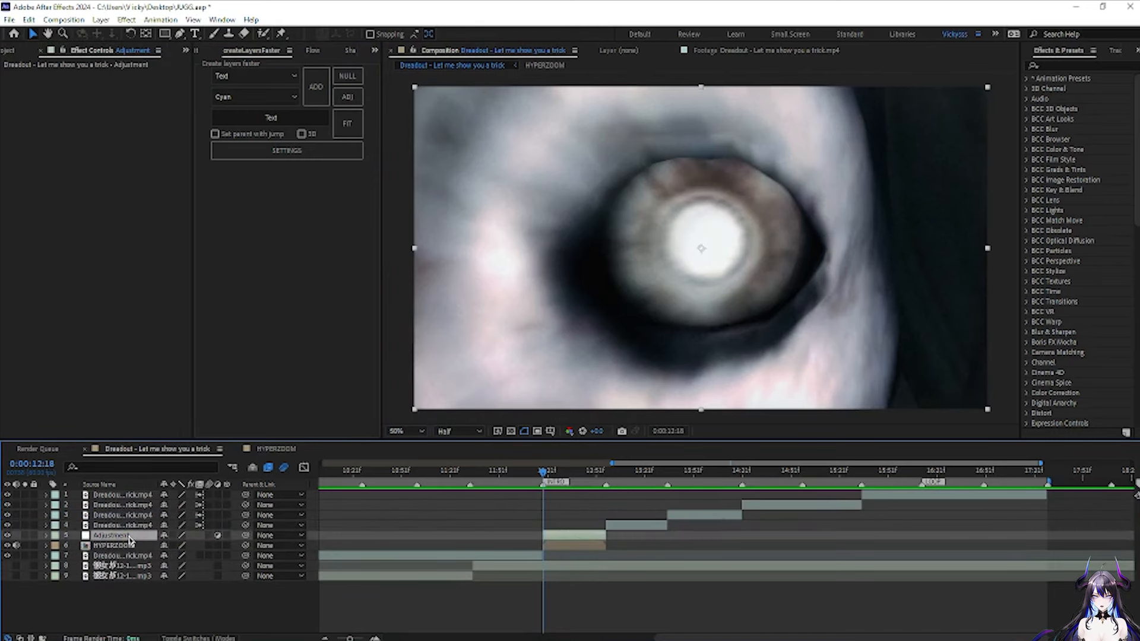
{"action": "left_click_drag", "start_coordinate": [130, 530], "coordinate": [249, 523]}
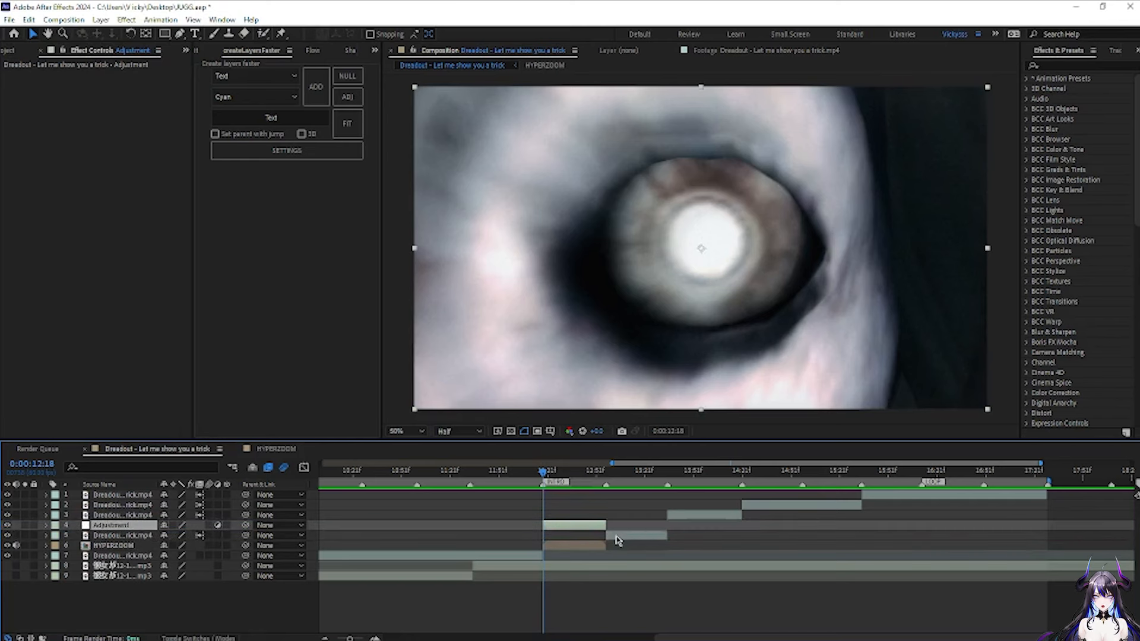
{"action": "left_click_drag", "start_coordinate": [606, 525], "coordinate": [633, 525]}
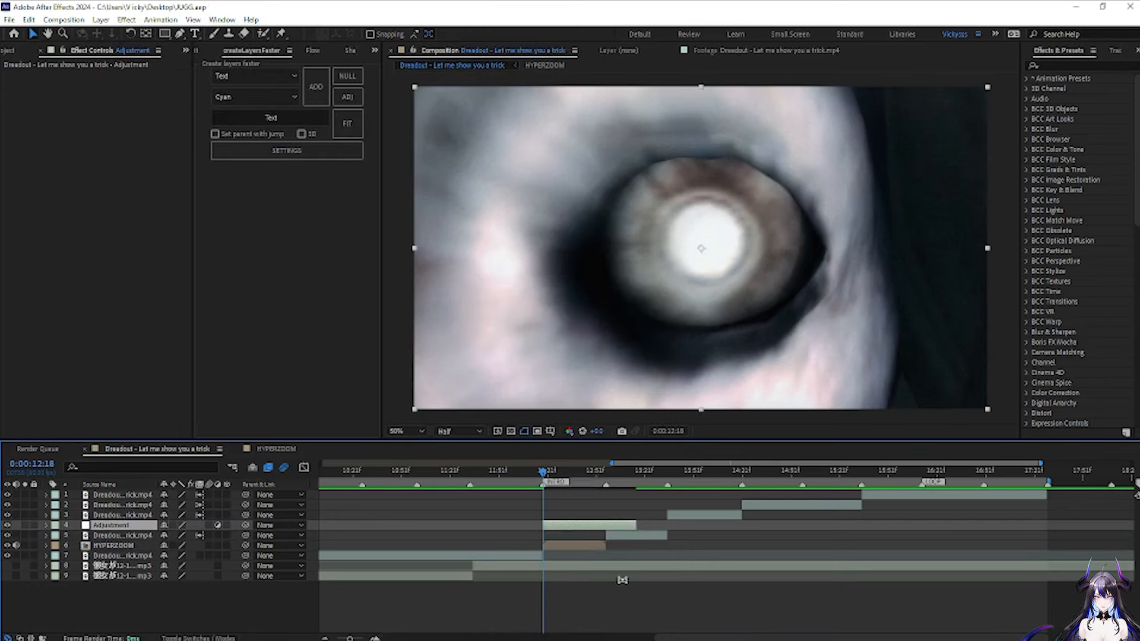
- Apply the Radial Blur effect to the adjustment layer and set its type to Zoom
{"action": "key", "text": "ctrl+space"}
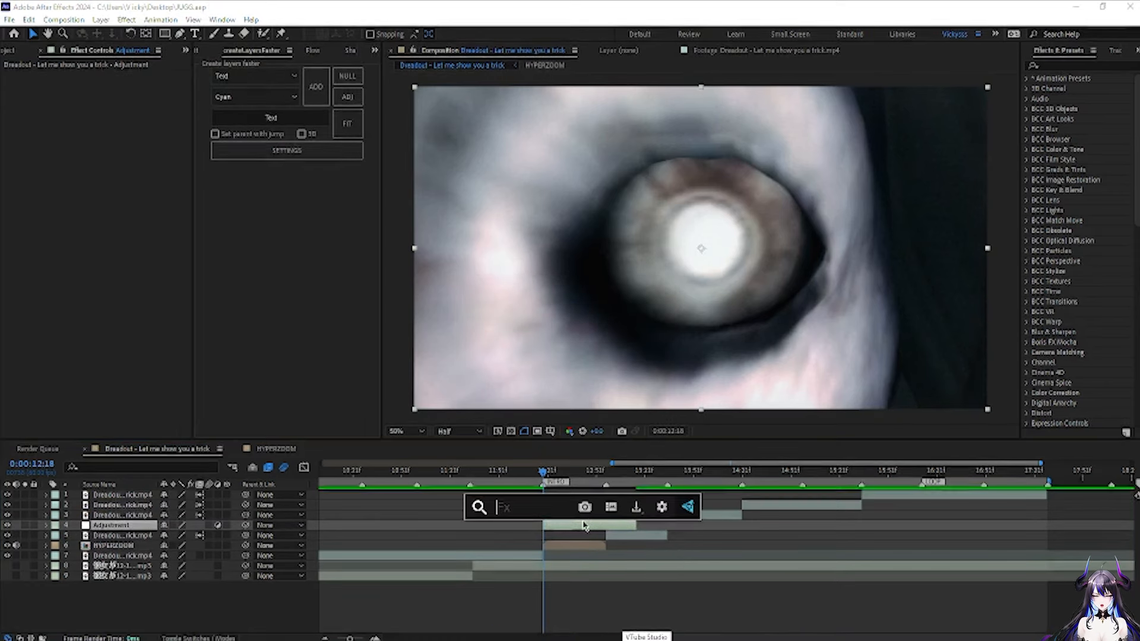
{"action": "type", "text": "radial"}
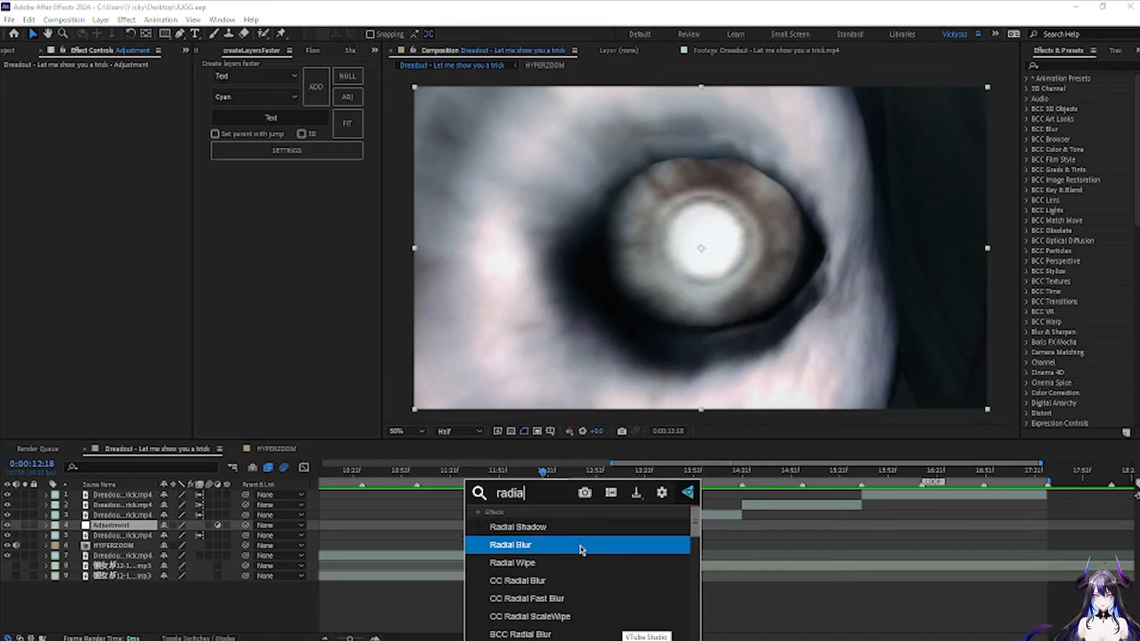
{"action": "left_click", "coordinate": [583, 545]}
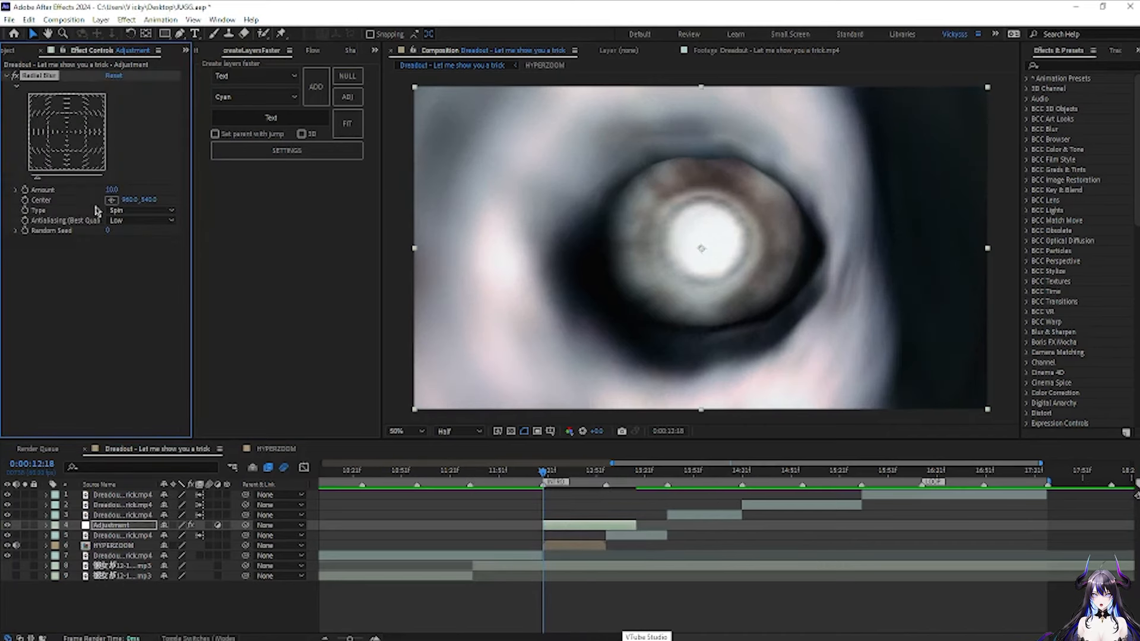
{"action": "left_click", "coordinate": [119, 210]}
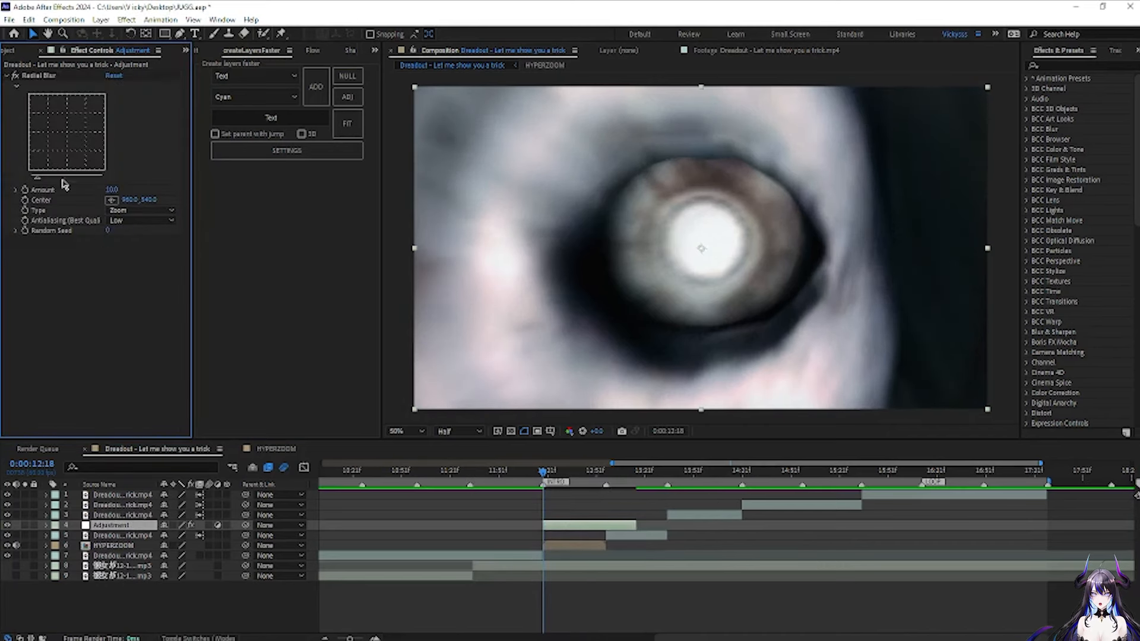
- Keyframe the Radial Blur Amount at 0.0 at 0:00:12:18 and reveal the adjustment layer's keyframes
{"action": "left_click", "coordinate": [34, 190]}
{"action": "left_click", "coordinate": [112, 190]}
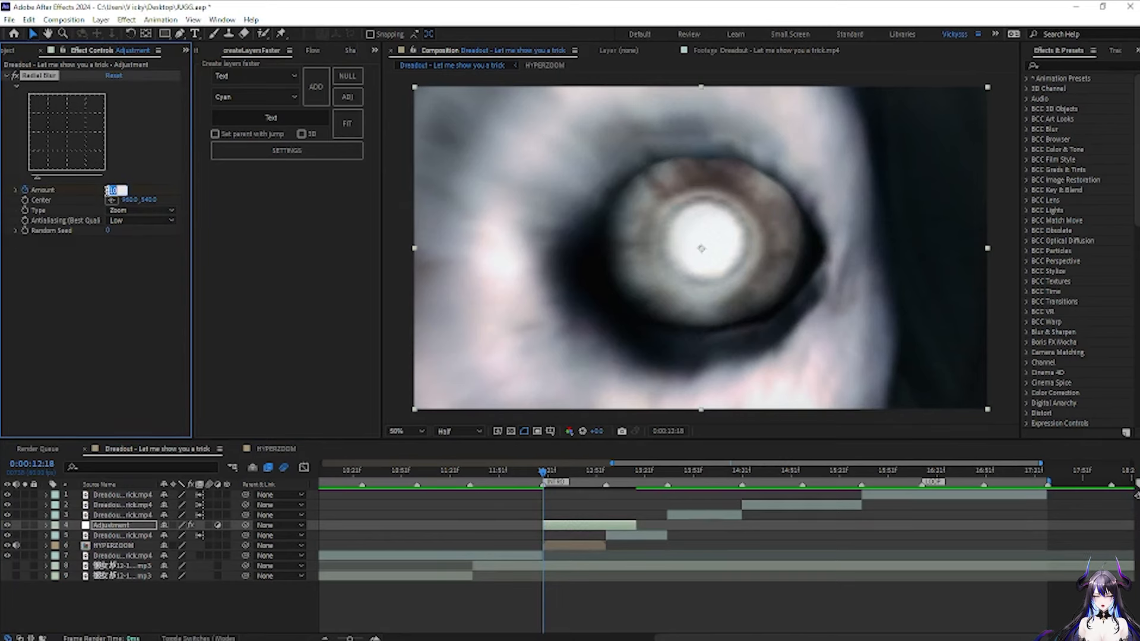
{"action": "type", "text": "0"}
{"action": "key", "text": "Return"}
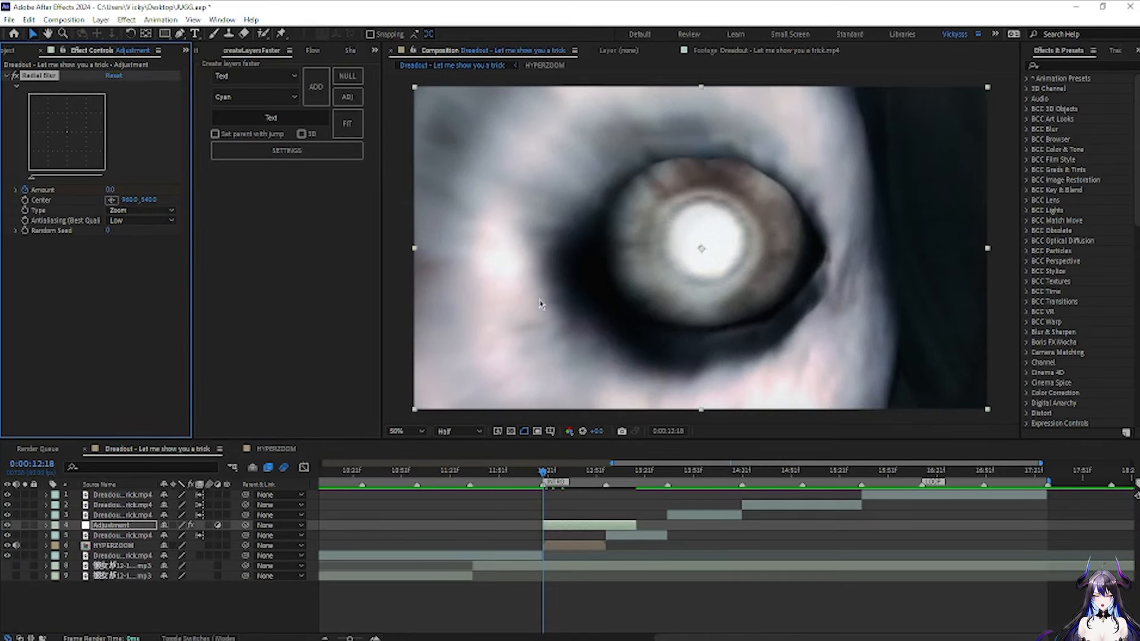
{"action": "key", "text": "y"}
{"action": "key", "text": "u"}
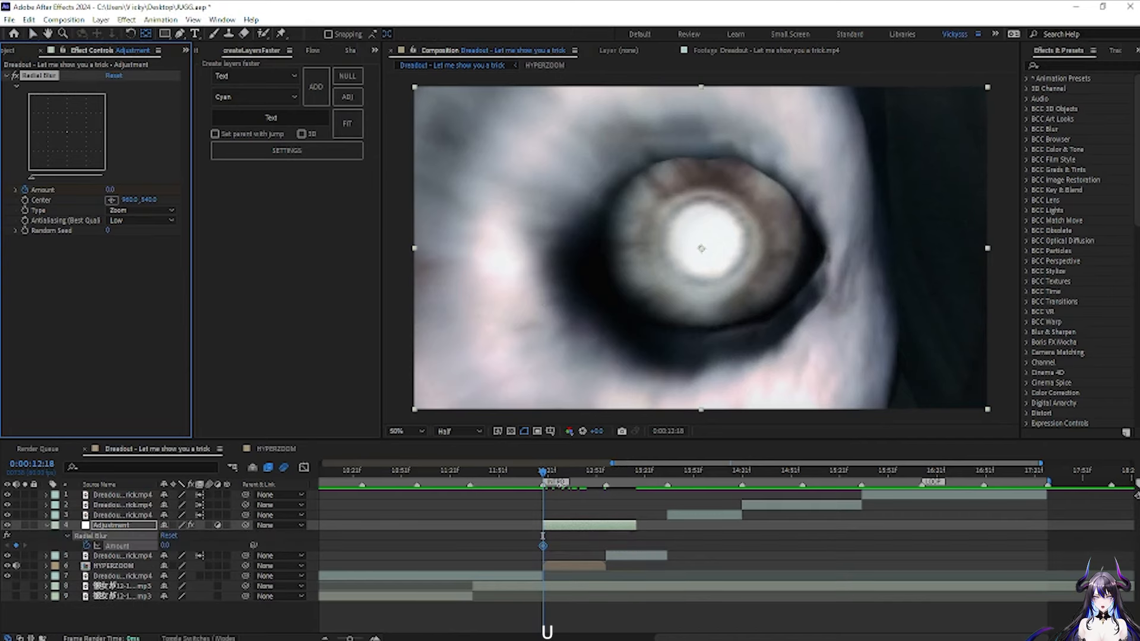
- Keyframe the Radial Blur Amount at 80 at 0:00:12:57, where the HYPERZOOM clip ends
{"action": "left_click_drag", "start_coordinate": [549, 482], "coordinate": [605, 478]}
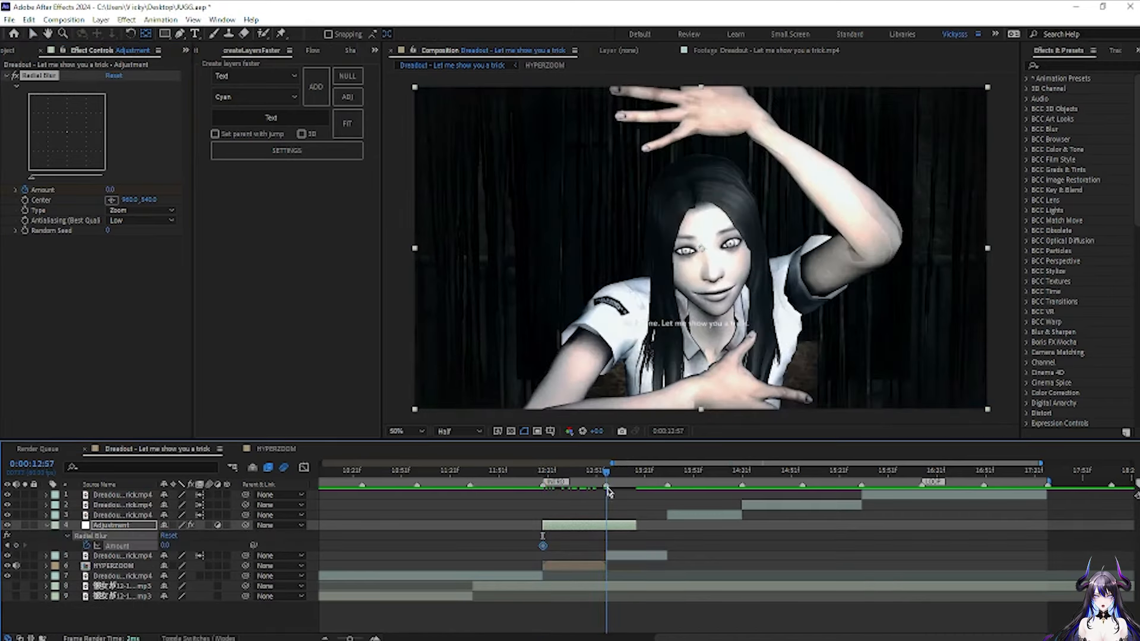
{"action": "left_click", "coordinate": [597, 565]}
{"action": "left_click", "coordinate": [599, 525]}
{"action": "key", "text": "v"}
{"action": "left_click", "coordinate": [110, 190]}
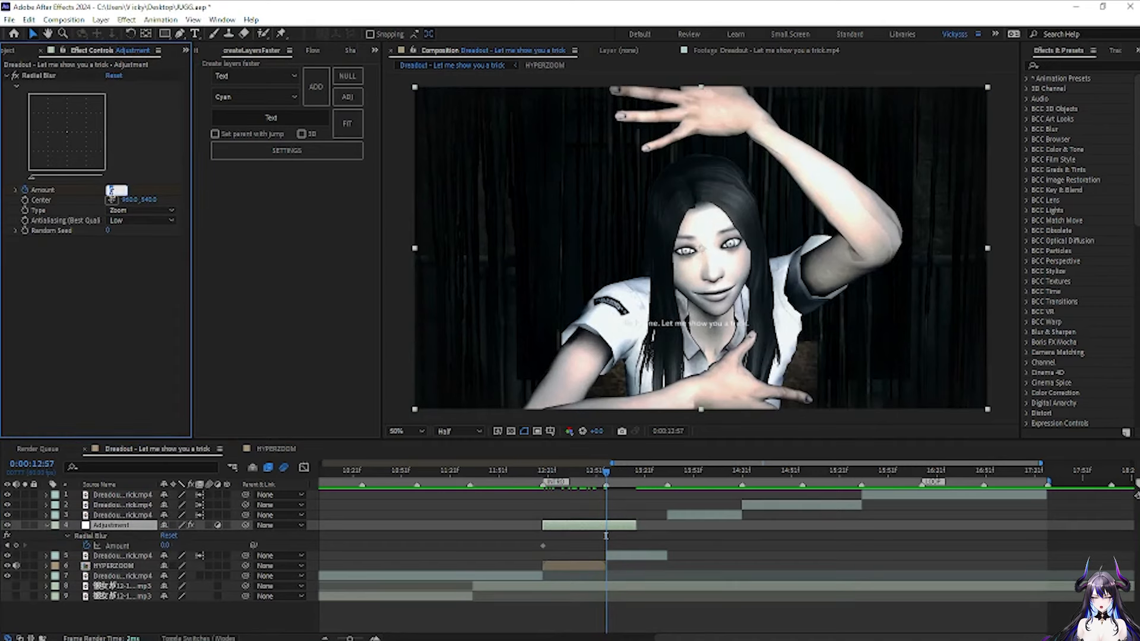
{"action": "type", "text": "80"}
{"action": "key", "text": "Return"}
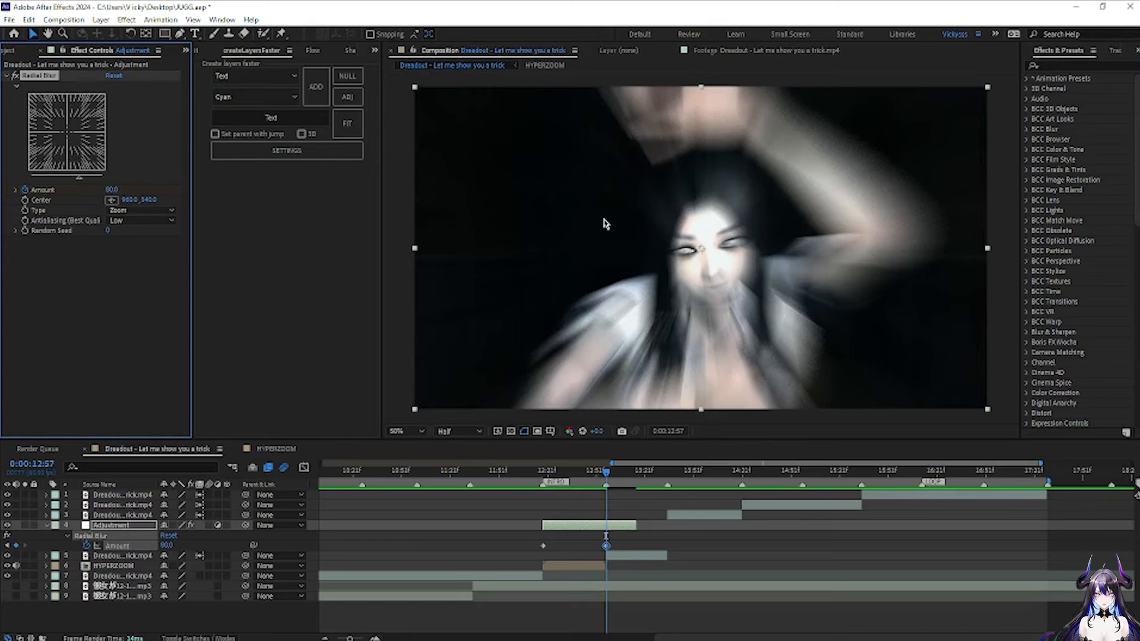
- Add a Radial Blur Amount keyframe of 0, place it at the adjustment layer's end, and Easy Ease all three keyframes
{"action": "left_click_drag", "start_coordinate": [606, 473], "coordinate": [625, 496]}
{"action": "left_click", "coordinate": [113, 189]}
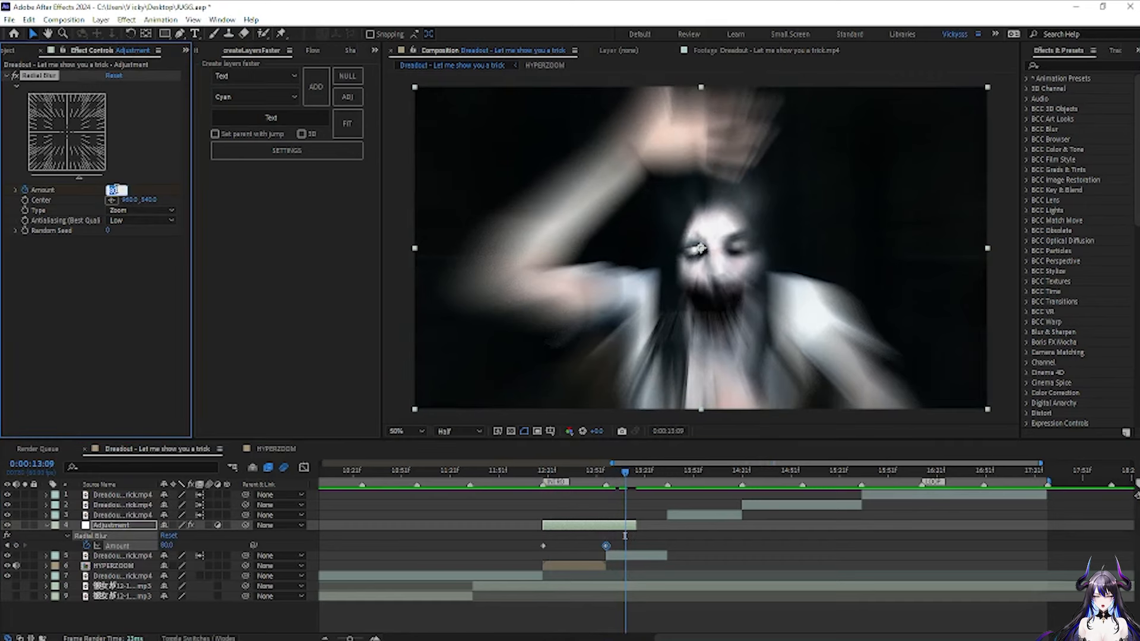
{"action": "type", "text": "0"}
{"action": "key", "text": "Return"}
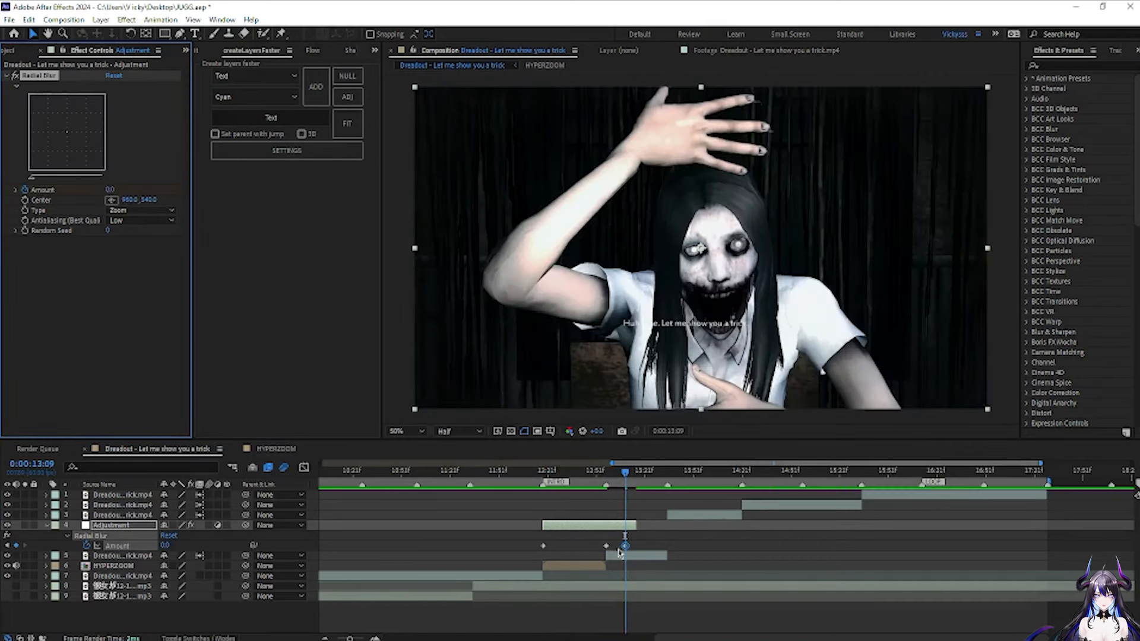
{"action": "left_click_drag", "start_coordinate": [627, 545], "coordinate": [509, 545]}
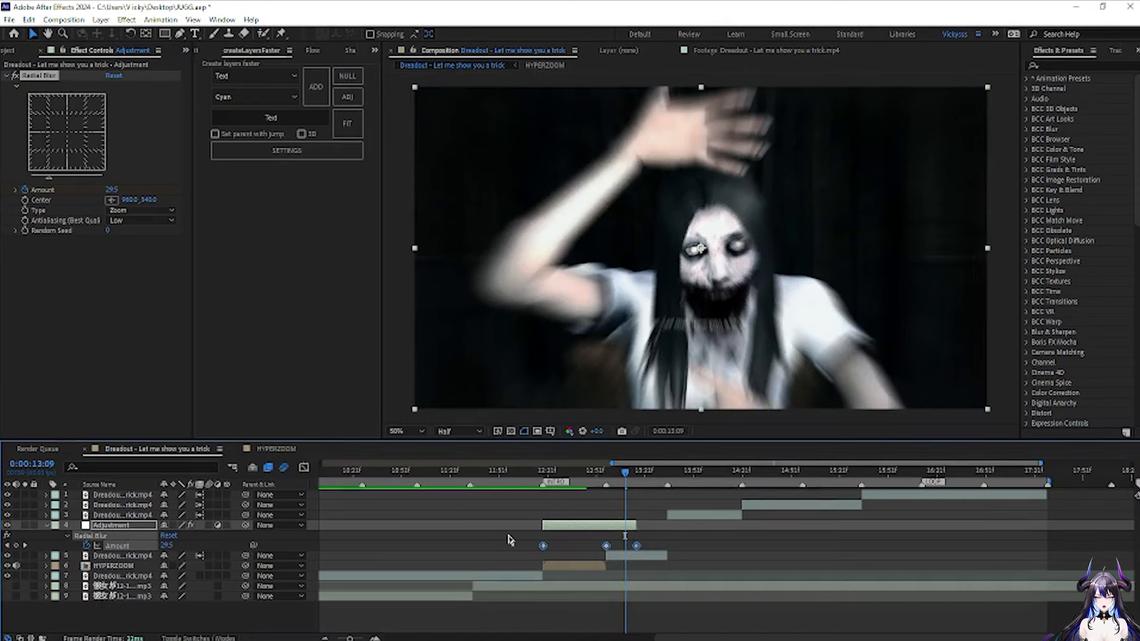
{"action": "key", "text": "F9"}
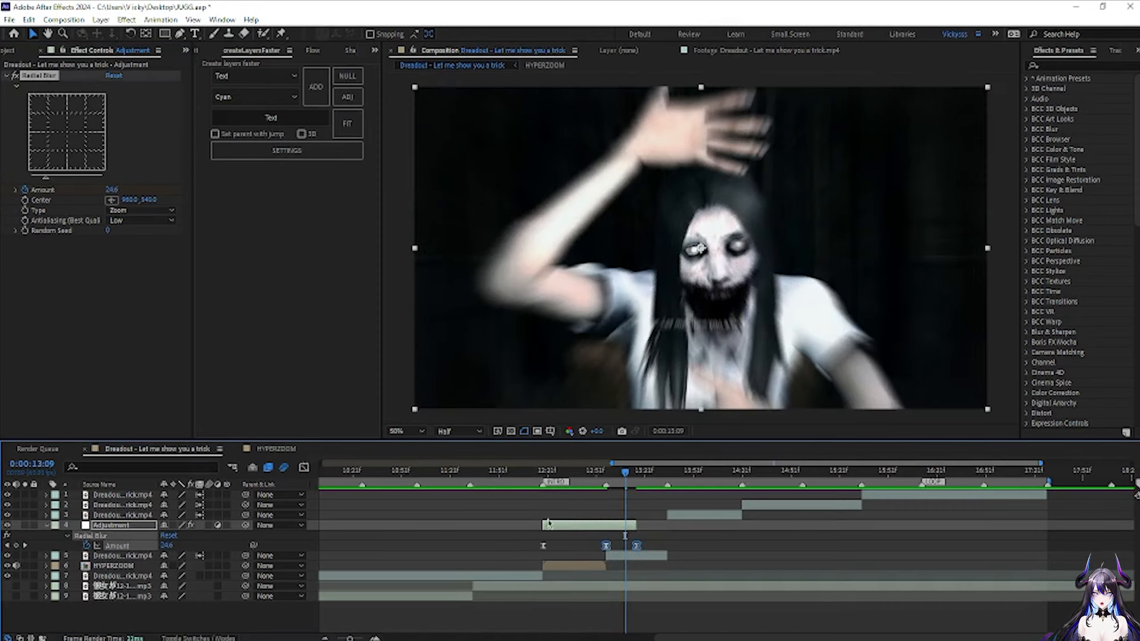
- Reshape the Radial Blur Amount value graph so the blur drops steeply after its peak and settles gradually at the last keyframe
{"action": "left_click", "coordinate": [306, 466]}
{"action": "right_click", "coordinate": [693, 572]}
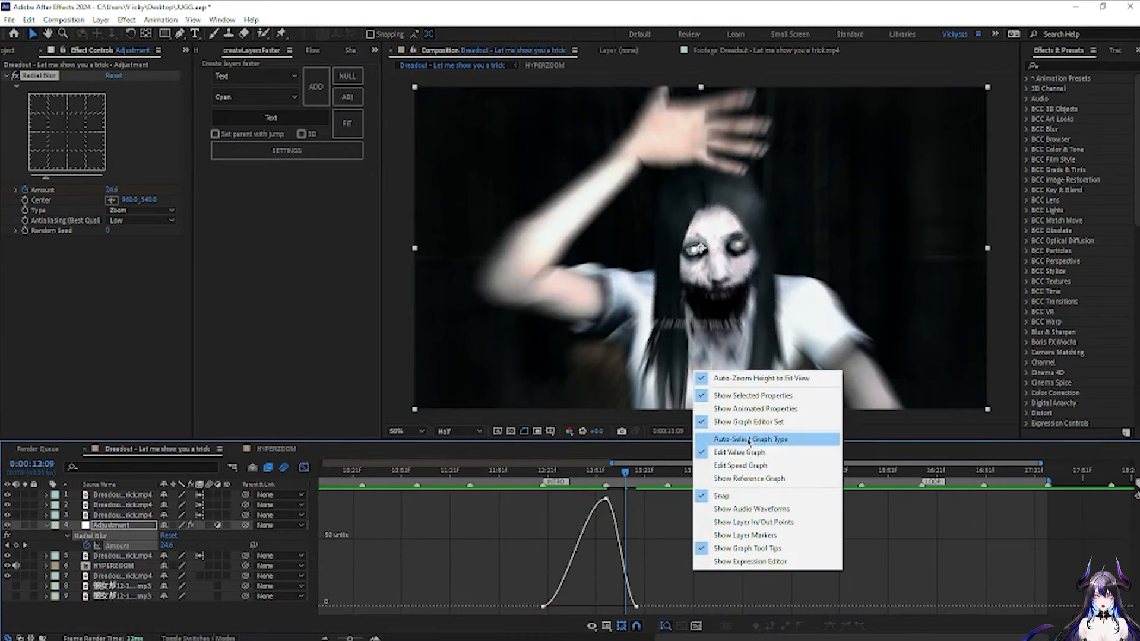
{"action": "left_click", "coordinate": [739, 453]}
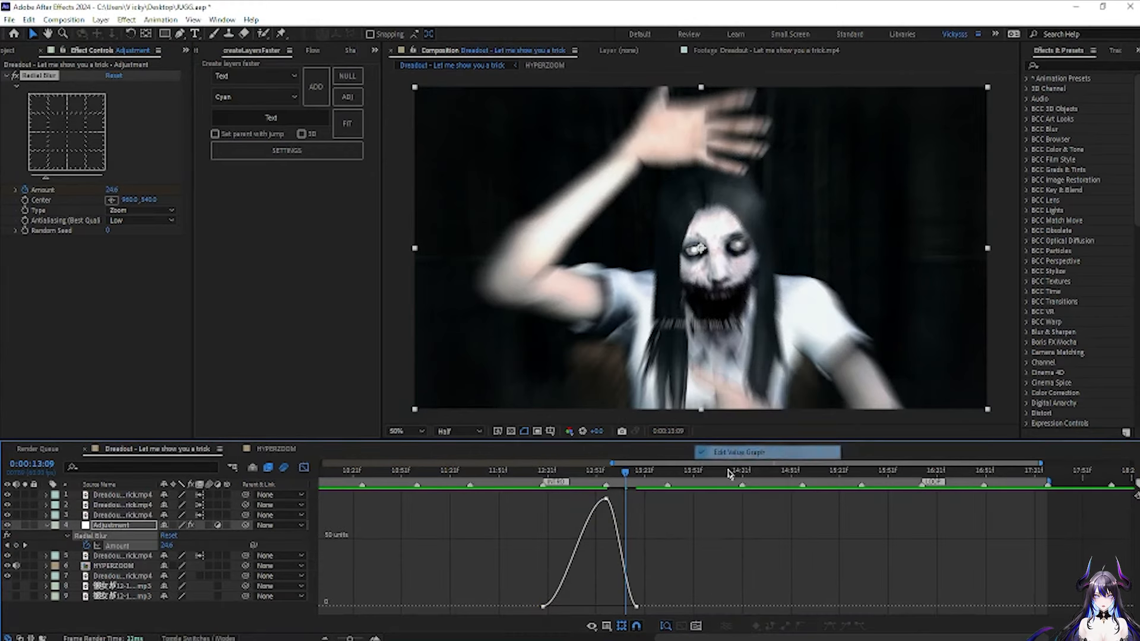
{"action": "left_click", "coordinate": [606, 499]}
{"action": "left_click_drag", "start_coordinate": [616, 500], "coordinate": [609, 564]}
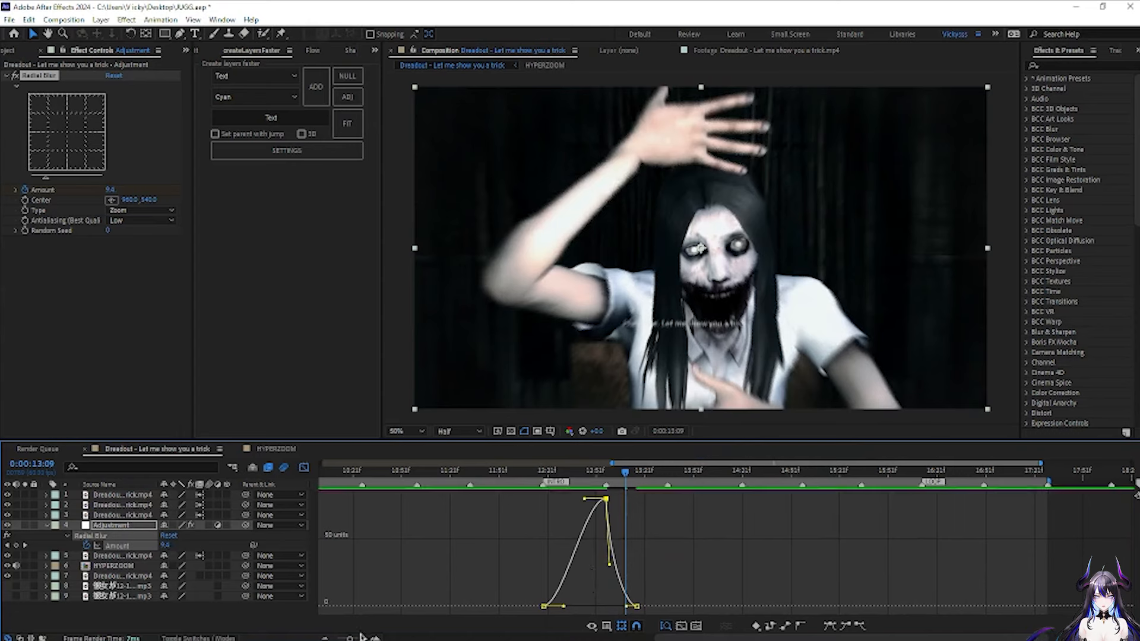
{"action": "left_click_drag", "start_coordinate": [350, 639], "coordinate": [357, 638]}
{"action": "left_click_drag", "start_coordinate": [730, 608], "coordinate": [683, 609]}
{"action": "left_click_drag", "start_coordinate": [684, 566], "coordinate": [662, 560]}
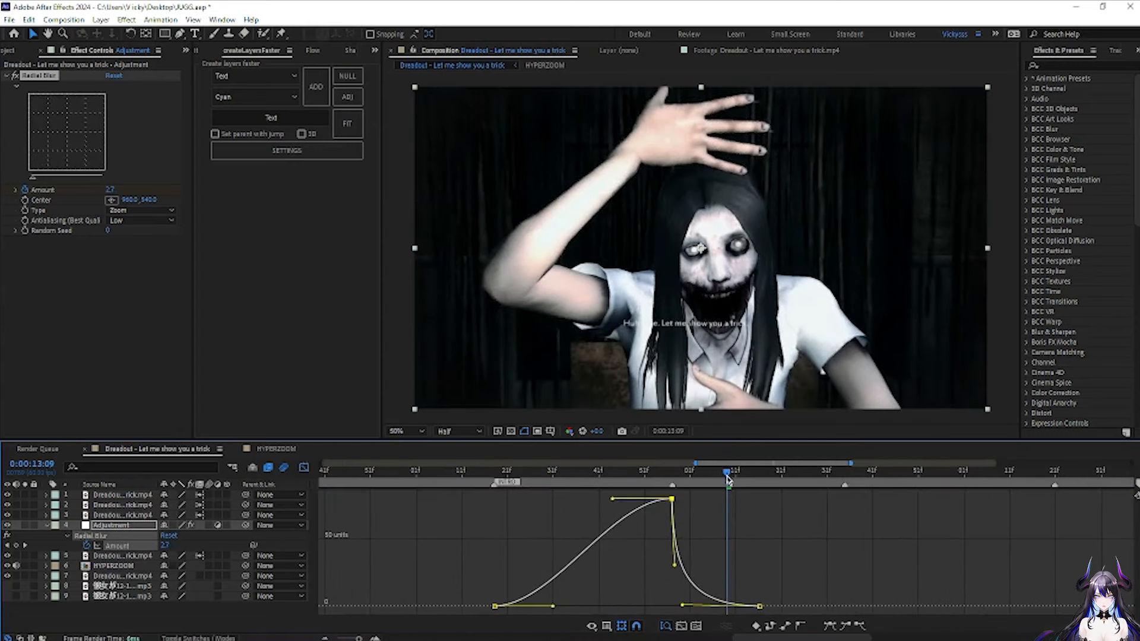
- Preview the radial blur transition from 0:00:11:59 and save the project
{"action": "left_click", "coordinate": [481, 472]}
{"action": "key", "text": "space"}
{"action": "key", "text": "space"}
{"action": "left_click", "coordinate": [304, 467]}
{"action": "left_click_drag", "start_coordinate": [881, 474], "coordinate": [409, 522]}
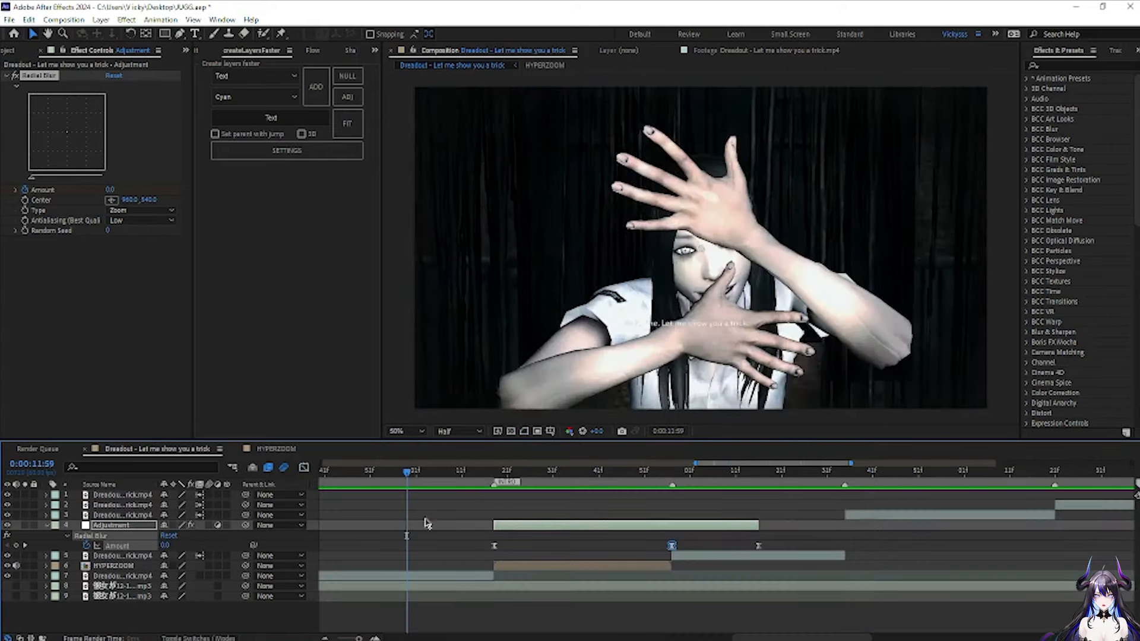
{"action": "key", "text": "space"}
{"action": "key", "text": "space"}
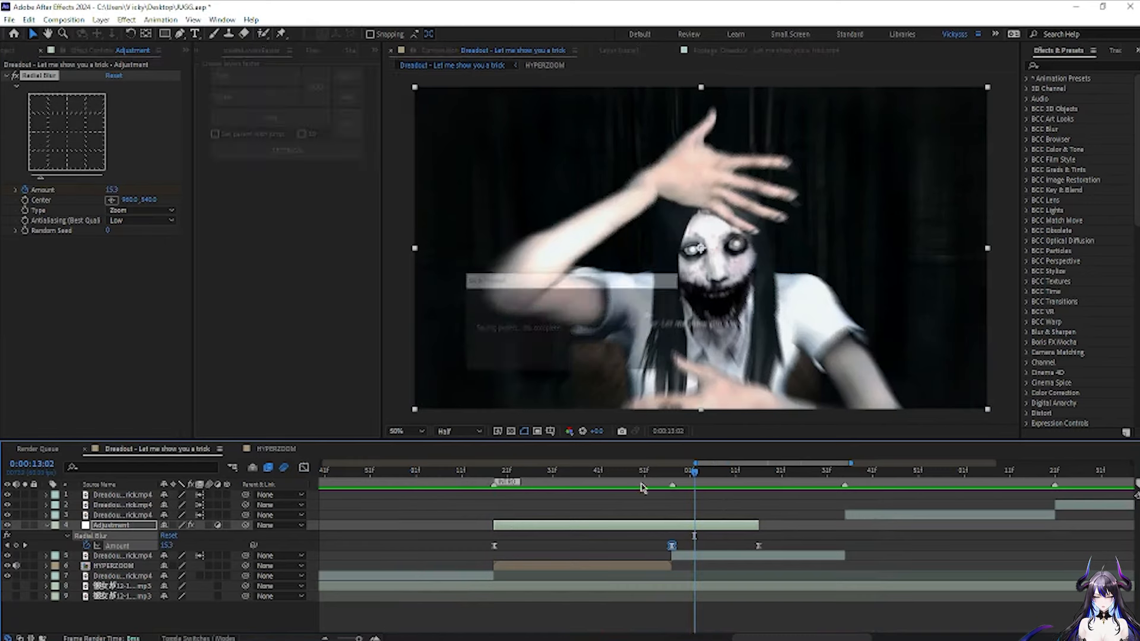
- Apply the Tint effect to the adjustment layer and keyframe Map White To and Amount to Tint at 0:00:12:18
{"action": "key", "text": "j"}
{"action": "key", "text": "ctrl+space"}
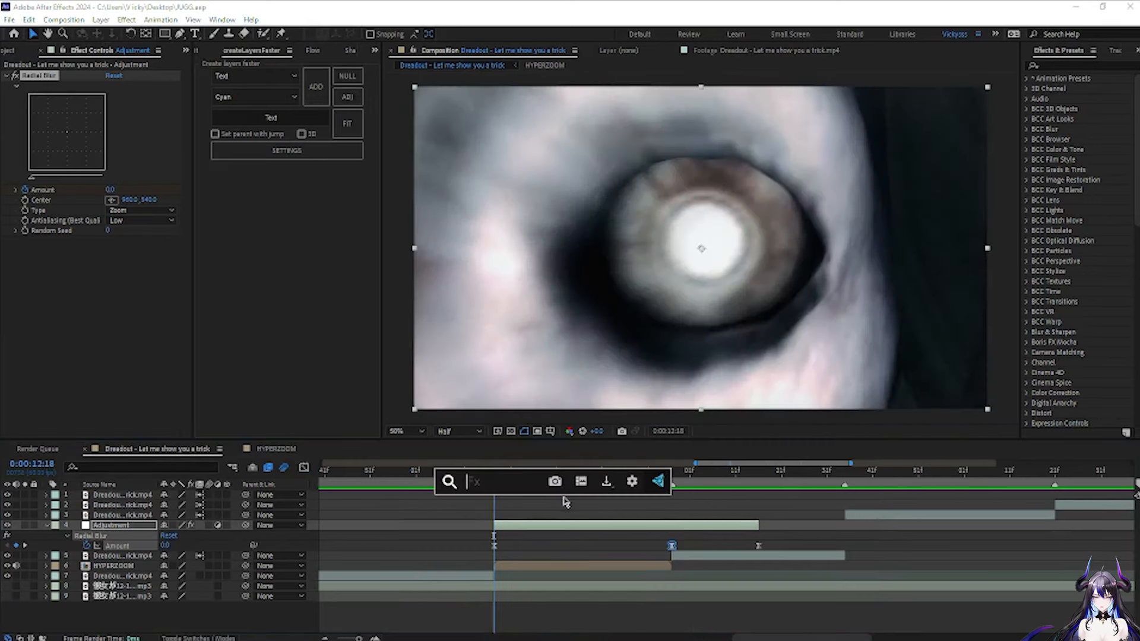
{"action": "type", "text": "tint"}
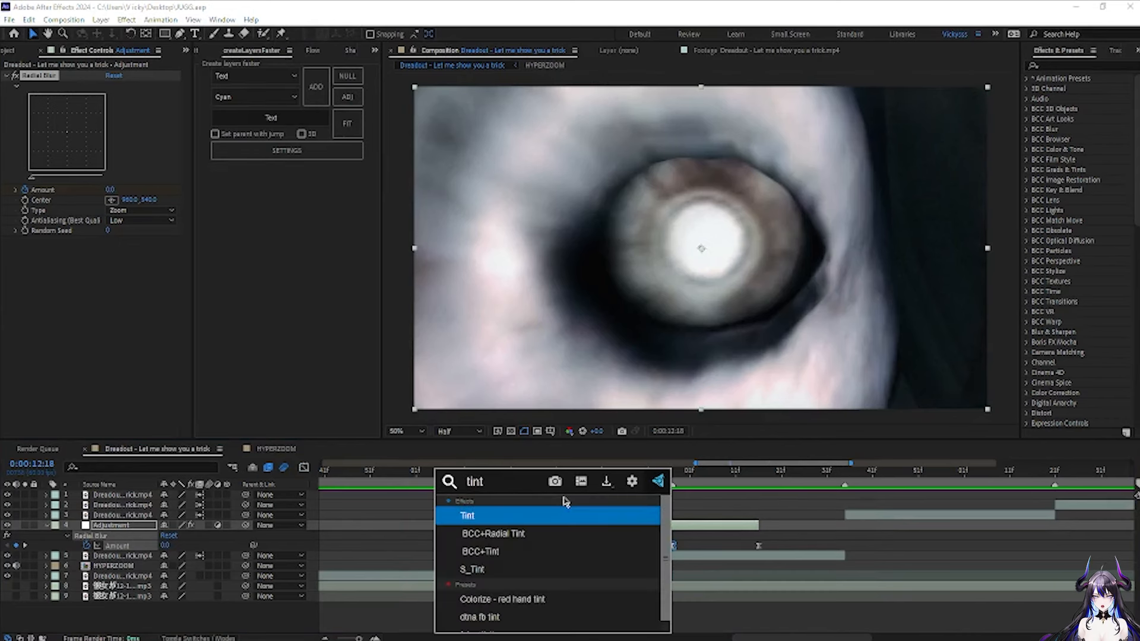
{"action": "key", "text": "Return"}
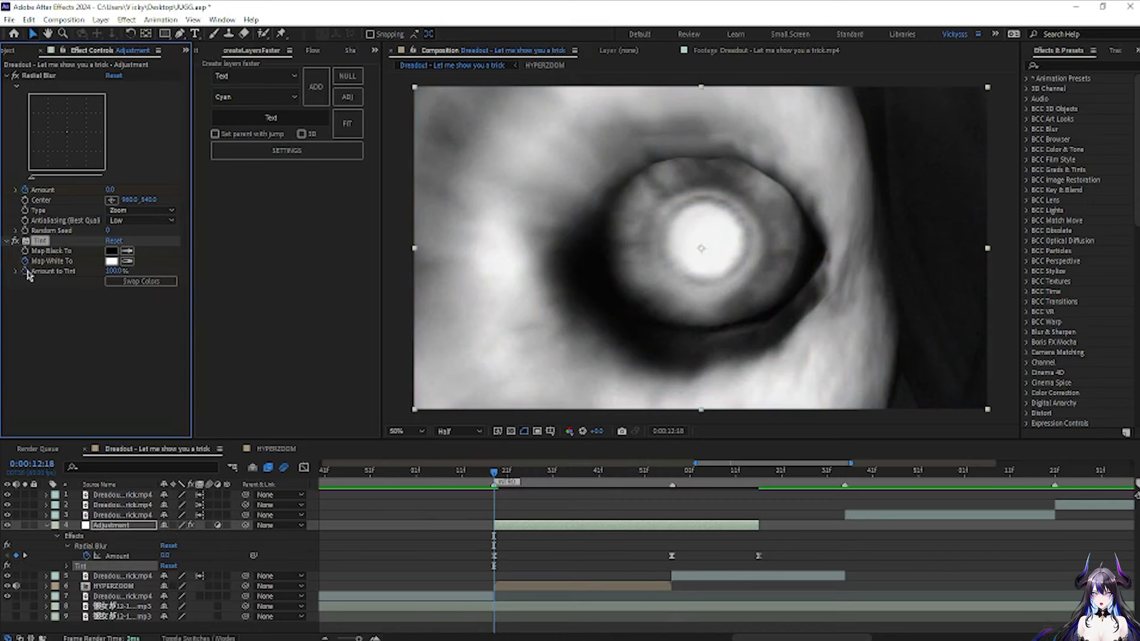
{"action": "key", "text": "u"}
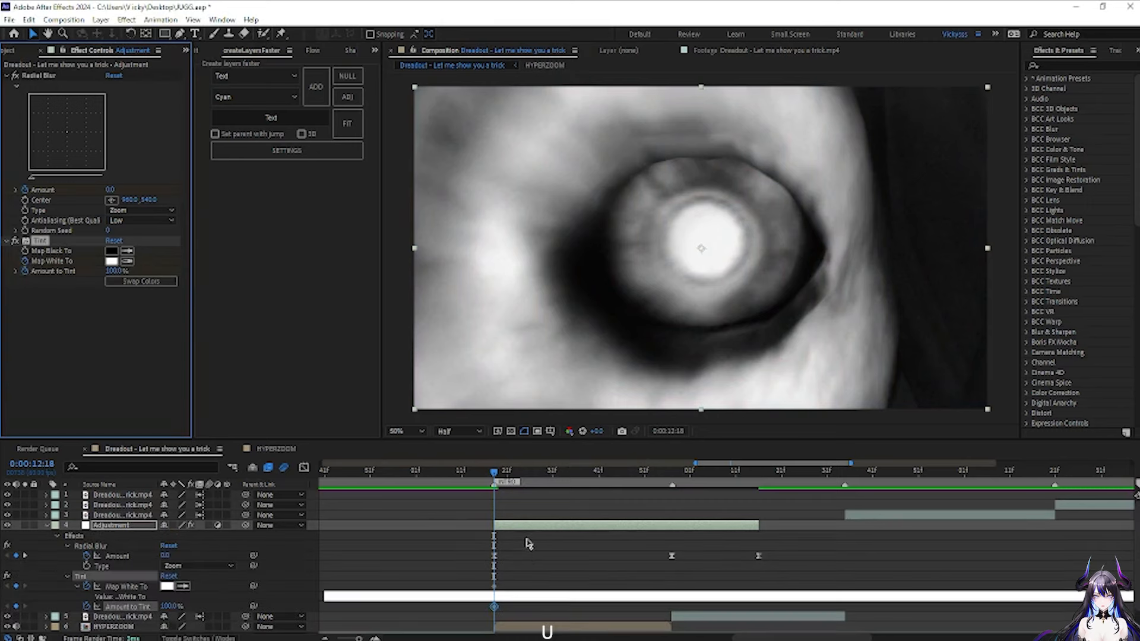
- Move the 100% Amount to Tint keyframe to the end of the HYPERZOOM clip and preview the section
{"action": "left_click_drag", "start_coordinate": [490, 606], "coordinate": [672, 607]}
{"action": "scroll", "coordinate": [677, 597], "scroll_direction": "down", "scroll_amount": 2}
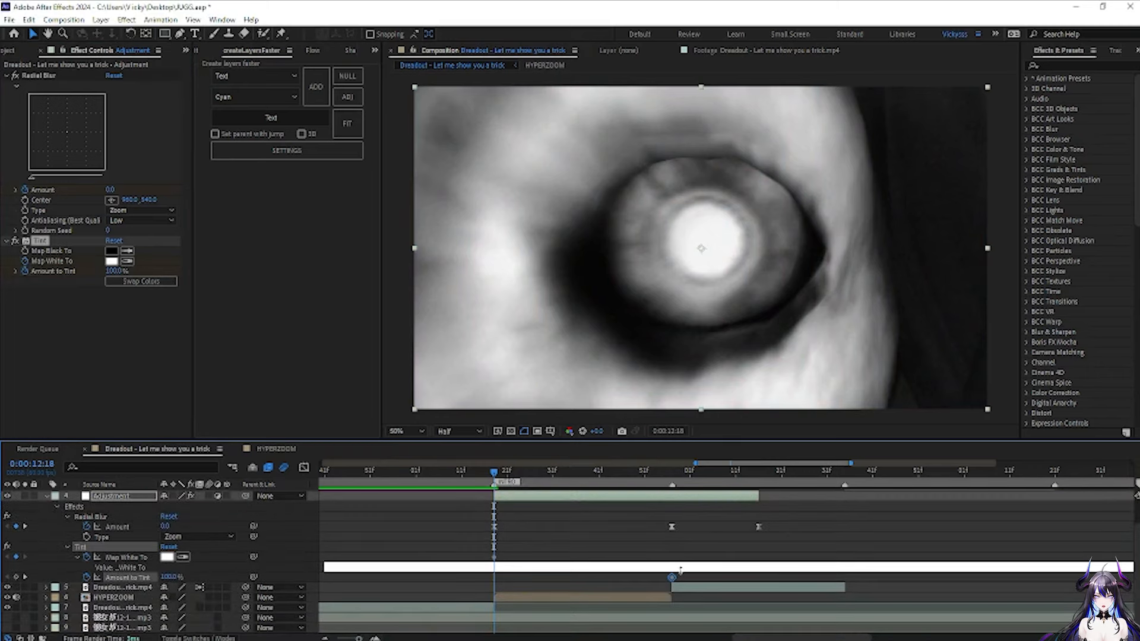
{"action": "key", "text": "space"}
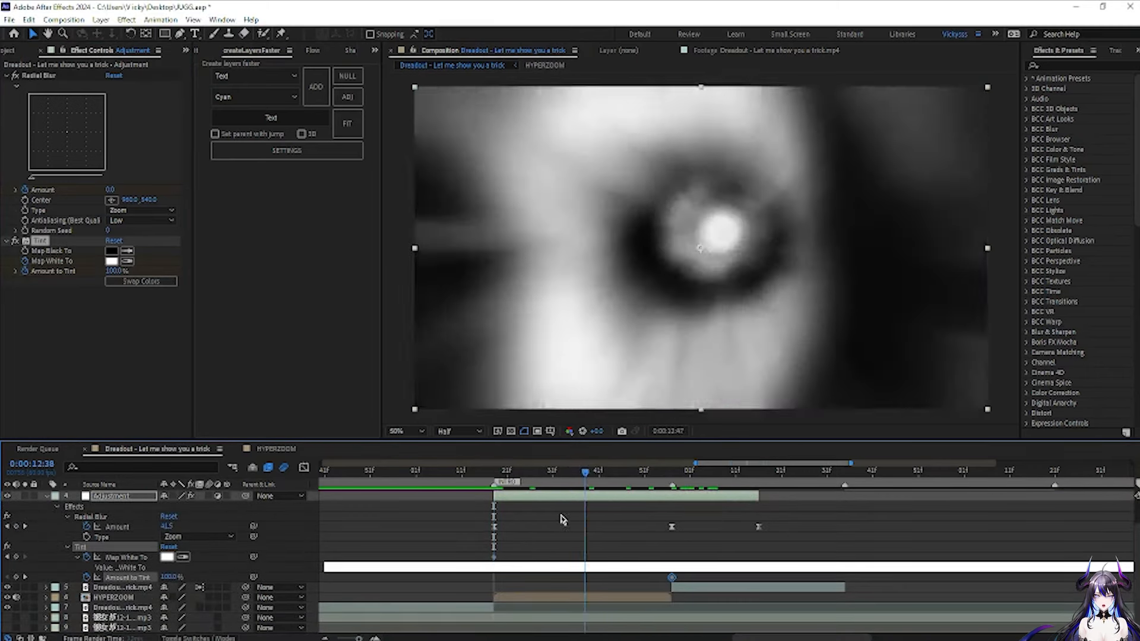
{"action": "key", "text": "space"}
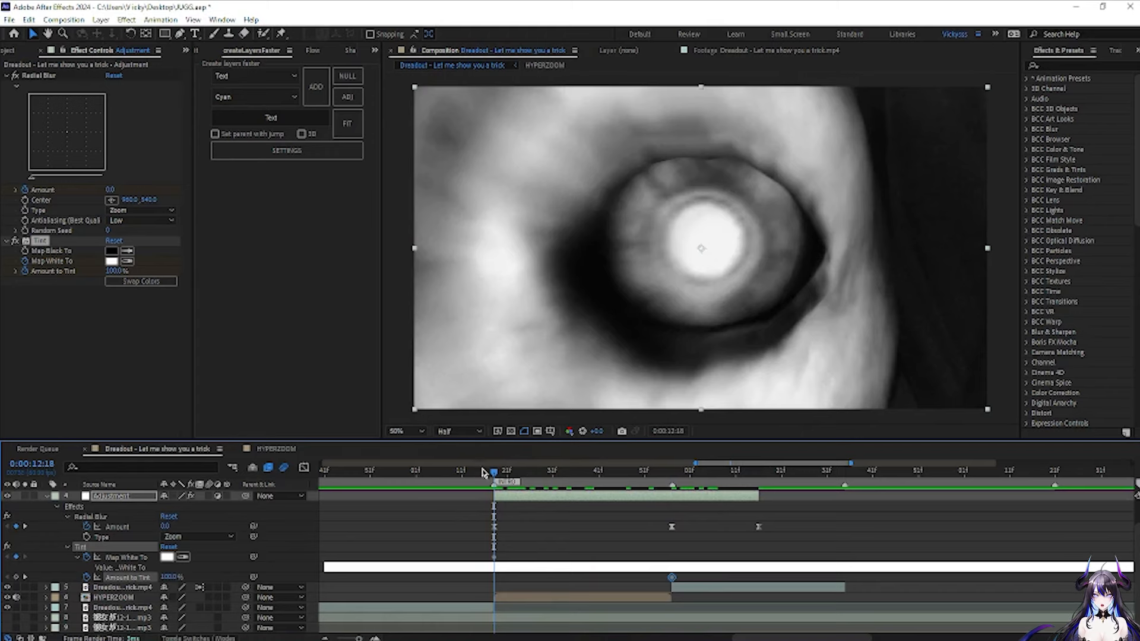
- Keyframe the Tint effect's Map White To as dark red 910000 at 0:00:12:57 on the adjustment layer
{"action": "key", "text": "space"}
{"action": "left_click_drag", "start_coordinate": [659, 497], "coordinate": [679, 502]}
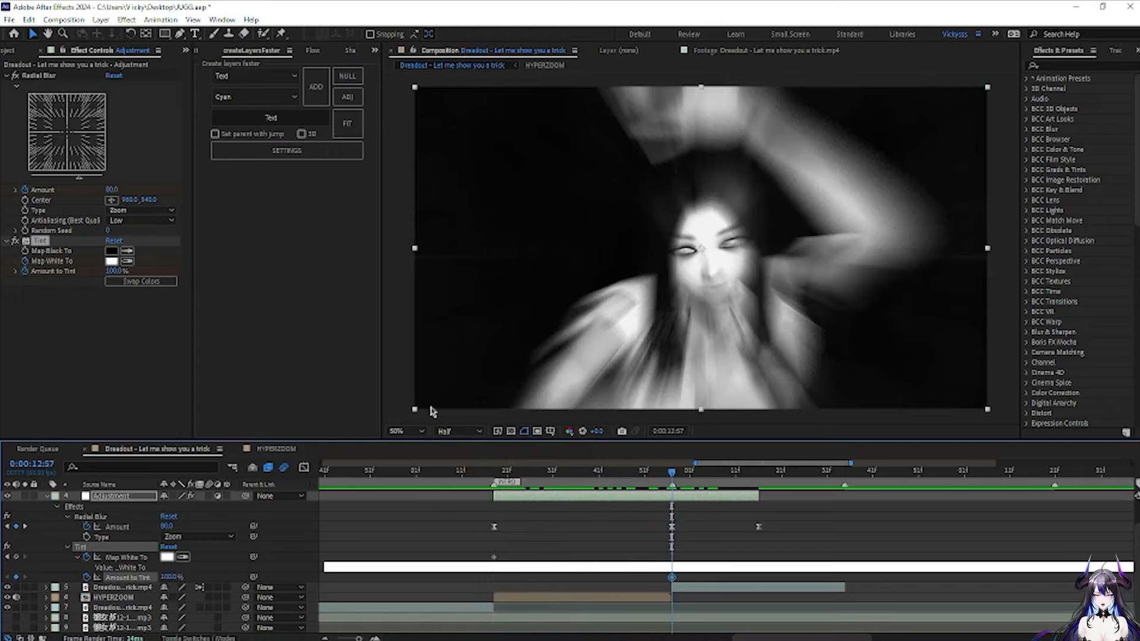
{"action": "left_click", "coordinate": [112, 260]}
{"action": "left_click", "coordinate": [591, 440]}
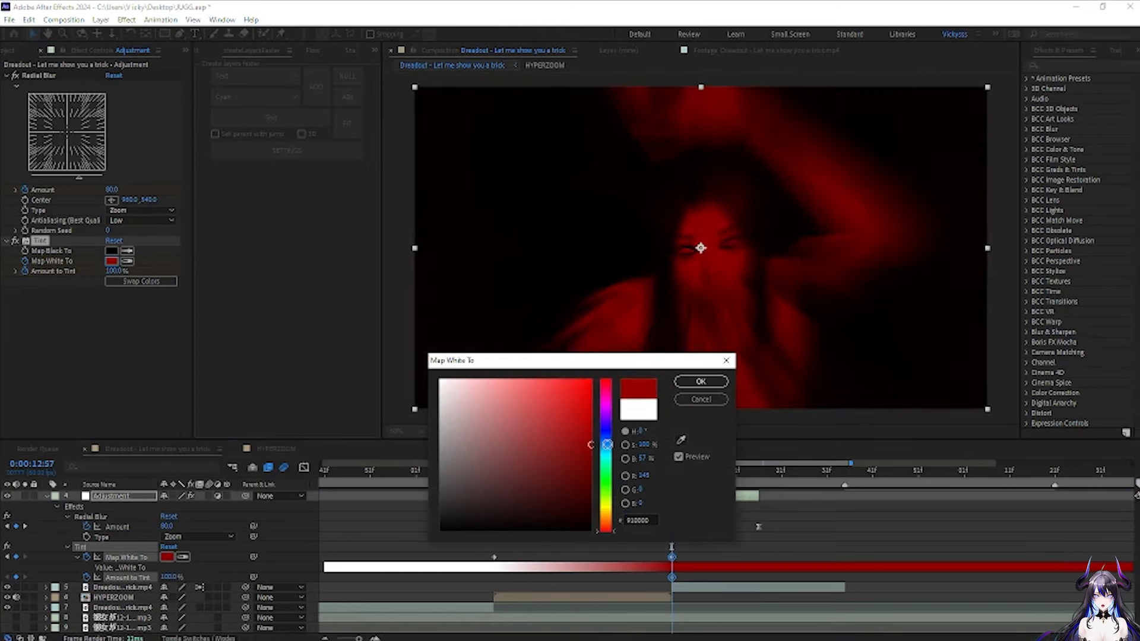
{"action": "left_click", "coordinate": [701, 381]}
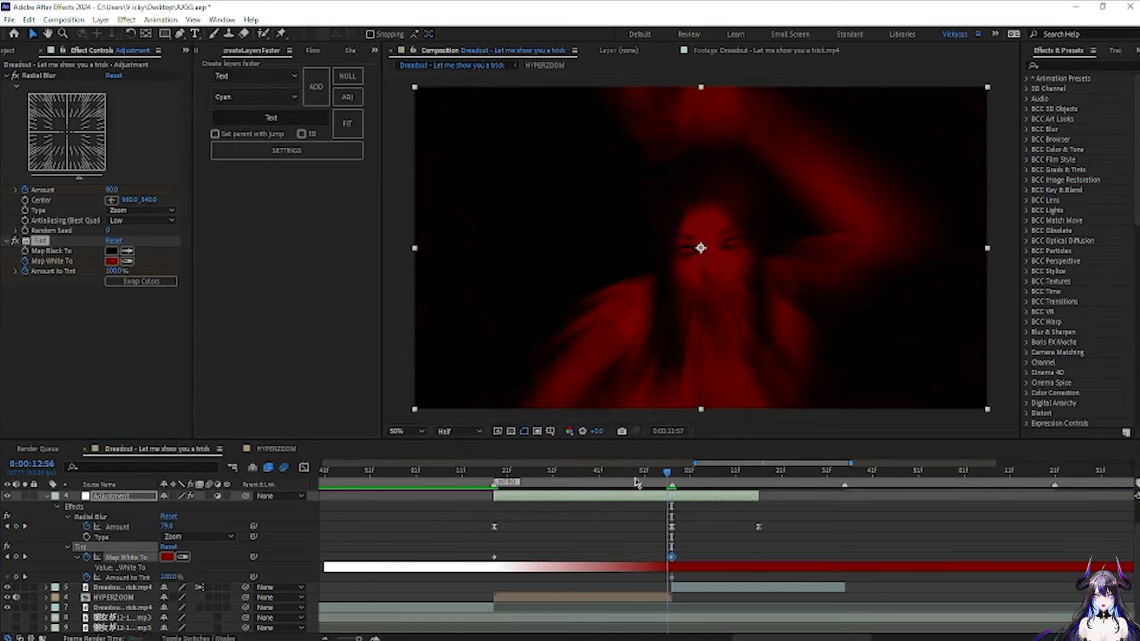
- Preview the red tint, shift its Map White To keyframe earlier to 0:00:12:46, and play the section again
{"action": "key", "text": "space"}
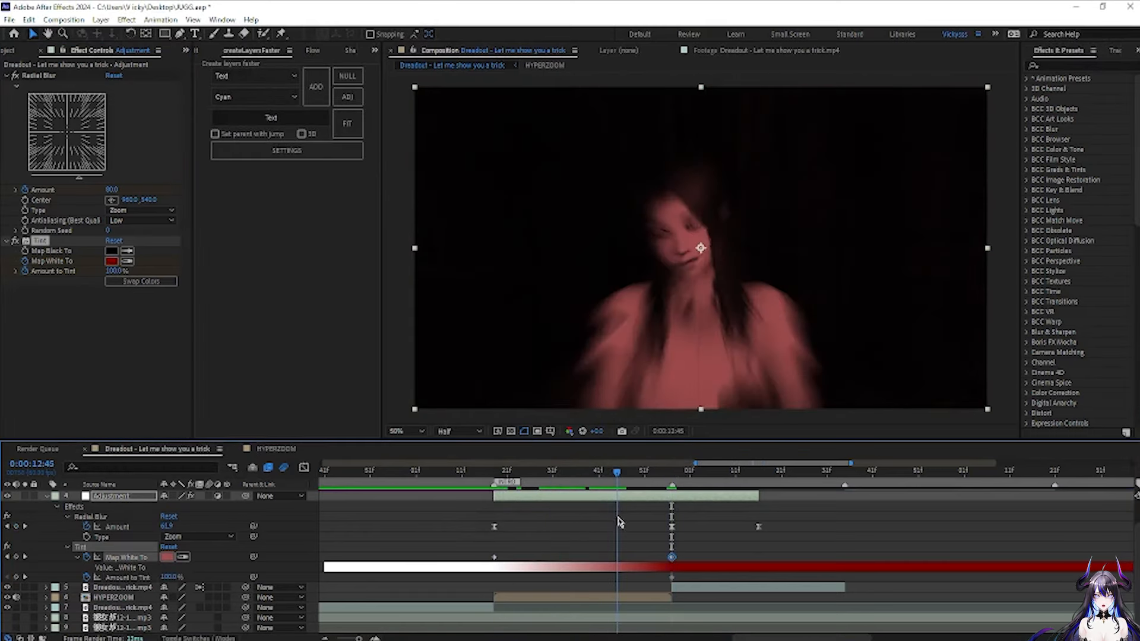
{"action": "left_click_drag", "start_coordinate": [670, 558], "coordinate": [622, 560]}
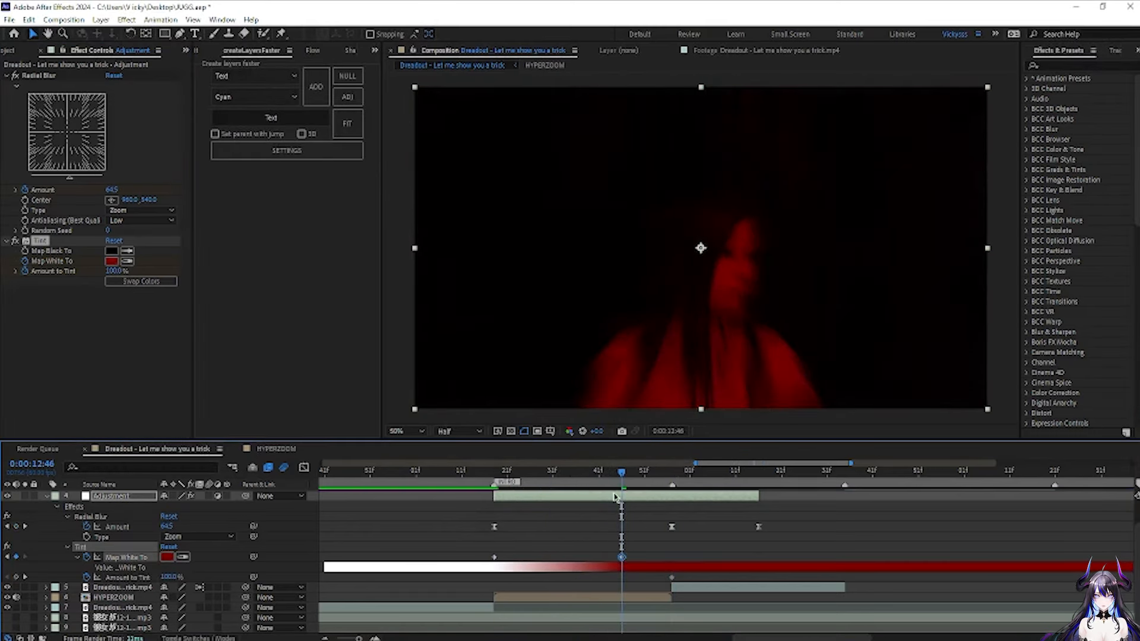
{"action": "key", "text": "space"}
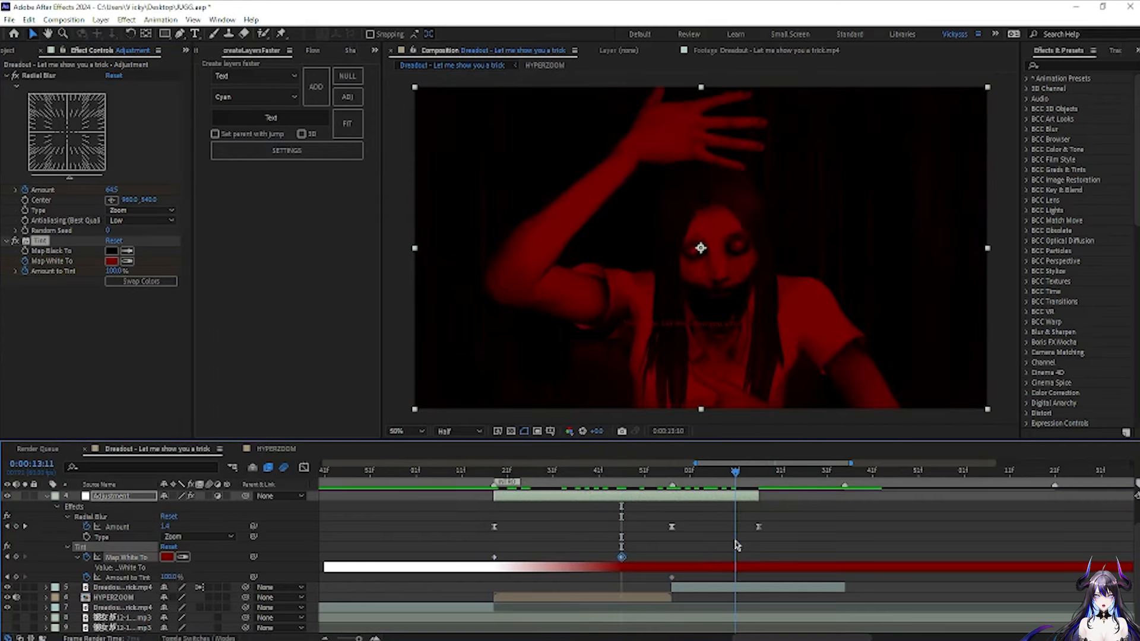
- Add keyframes returning Map White To to near-white and Amount to Tint to 0%, placing both at the adjustment layer's end
{"action": "left_click", "coordinate": [111, 260]}
{"action": "left_click_drag", "start_coordinate": [588, 403], "coordinate": [440, 377]}
{"action": "left_click", "coordinate": [702, 378]}
{"action": "left_click_drag", "start_coordinate": [740, 557], "coordinate": [752, 559]}
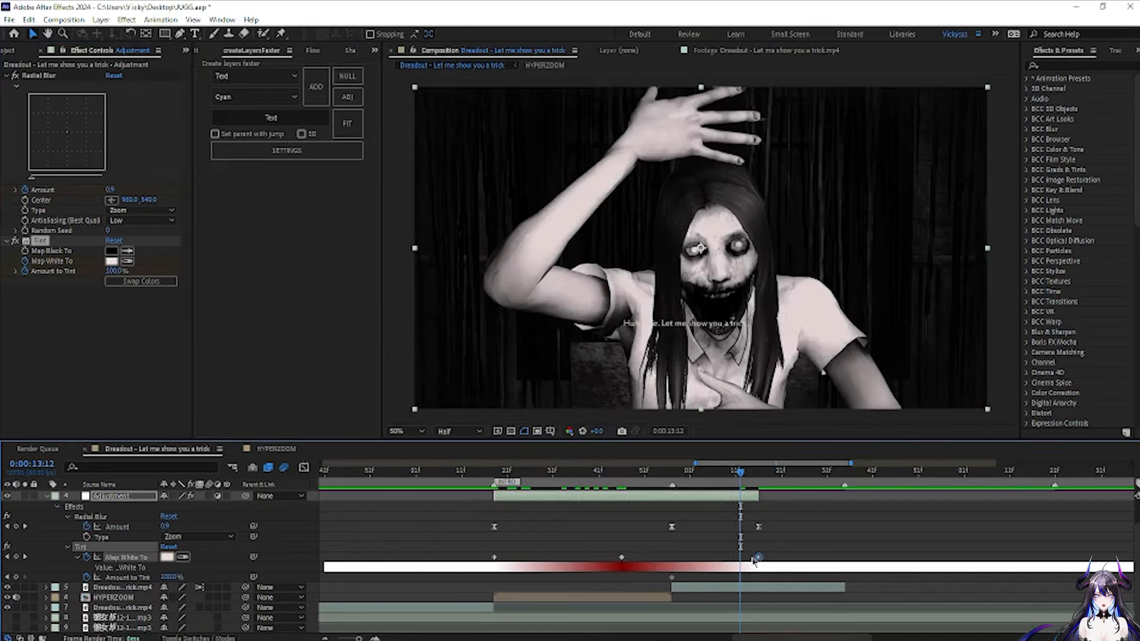
{"action": "left_click_drag", "start_coordinate": [112, 271], "coordinate": [2, 284]}
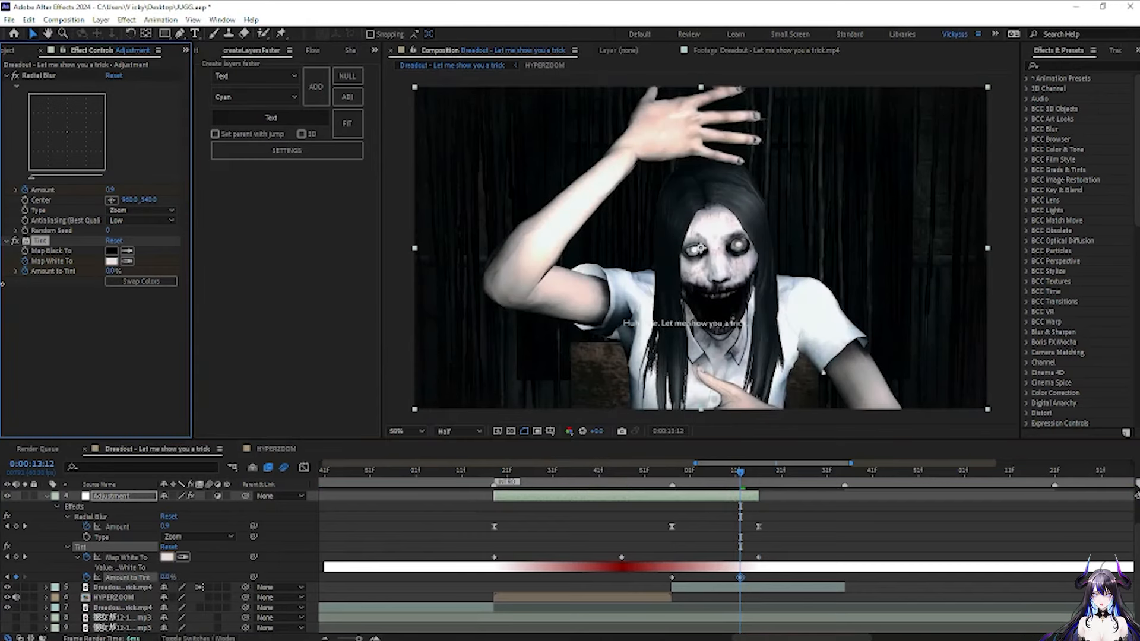
{"action": "left_click_drag", "start_coordinate": [740, 577], "coordinate": [758, 578]}
- Collapse the adjustment layer's properties, preview the tint transition from 0:00:11:58, and save the project
{"action": "left_click_drag", "start_coordinate": [734, 477], "coordinate": [490, 497]}
{"action": "key", "text": "u"}
{"action": "key", "text": "space"}
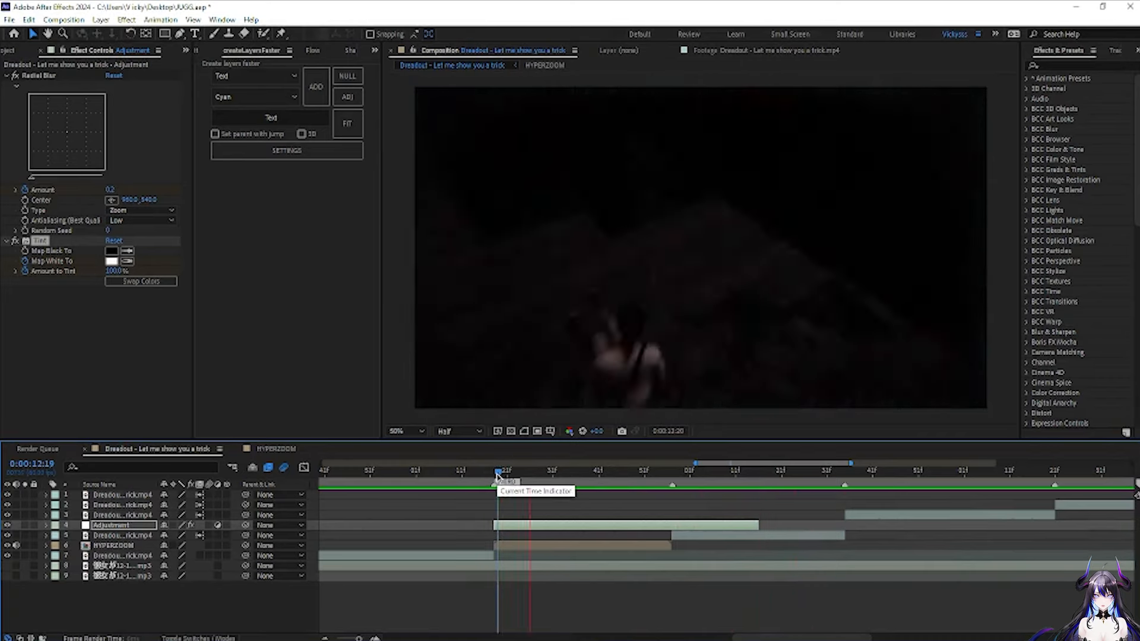
{"action": "left_click_drag", "start_coordinate": [498, 475], "coordinate": [403, 475]}
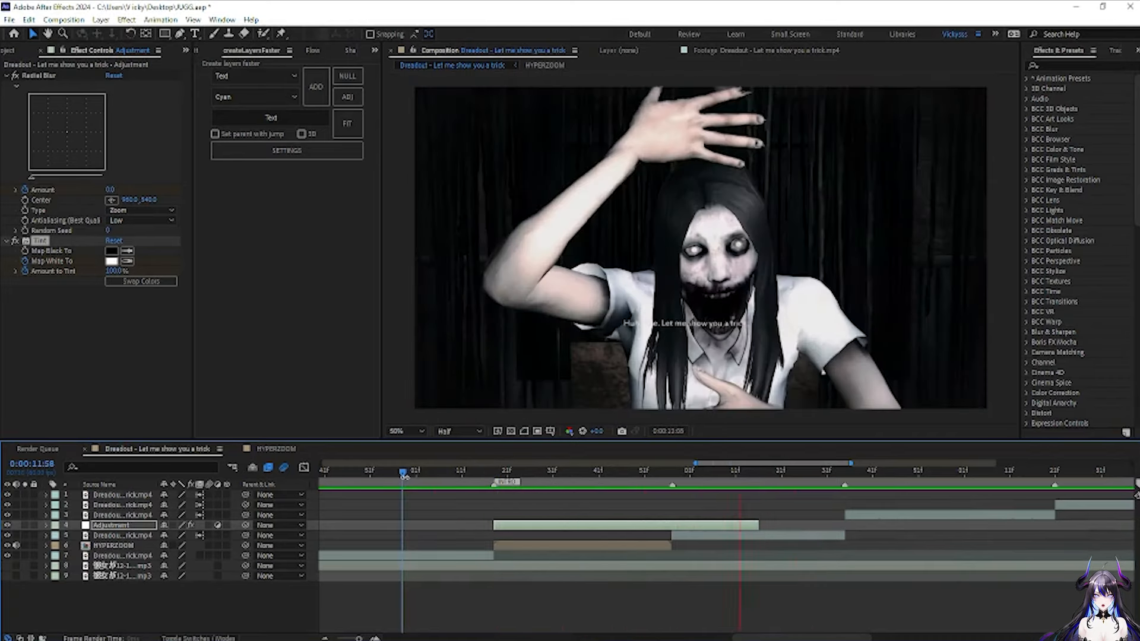
{"action": "left_click_drag", "start_coordinate": [405, 474], "coordinate": [656, 497]}
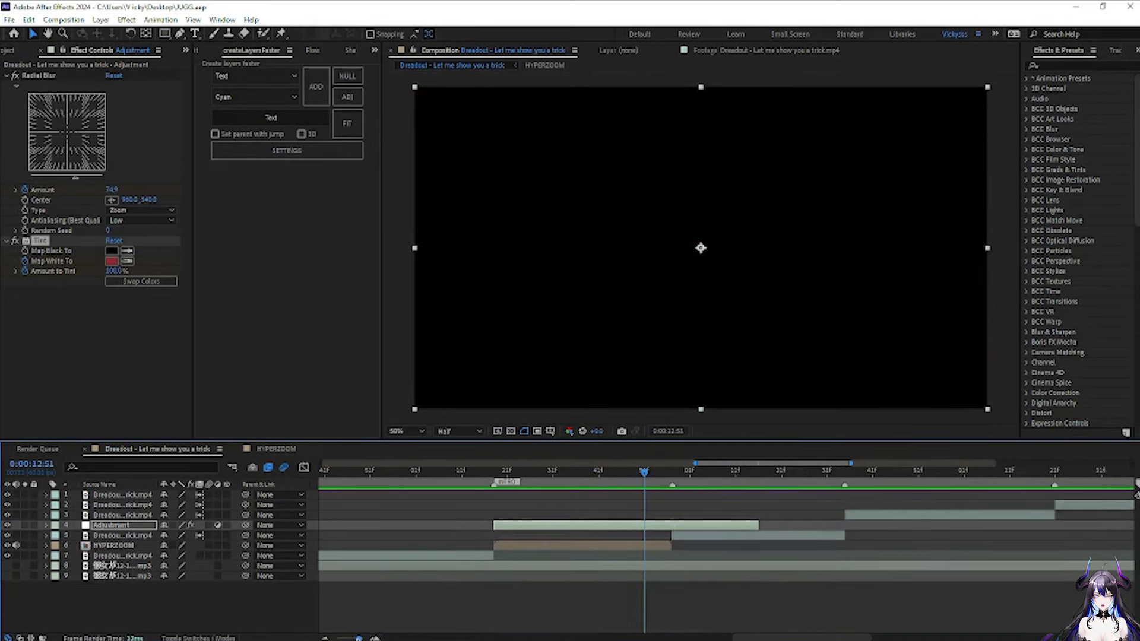
- Create a null matching the Dreadout clip that follows HYPERZOOM, starting at 0:00:12:57 and placed directly above that clip
{"action": "key", "text": "minus"}
{"action": "key", "text": "minus"}
{"action": "key", "text": "minus"}
{"action": "key", "text": "minus"}
{"action": "key", "text": "minus"}
{"action": "key", "text": "equal"}
{"action": "key", "text": "equal"}
{"action": "left_click_drag", "start_coordinate": [726, 472], "coordinate": [664, 534]}
{"action": "left_click", "coordinate": [673, 521]}
{"action": "key", "text": "u"}
{"action": "key", "text": "u"}
{"action": "left_click_drag", "start_coordinate": [654, 472], "coordinate": [604, 486]}
{"action": "left_click", "coordinate": [641, 542]}
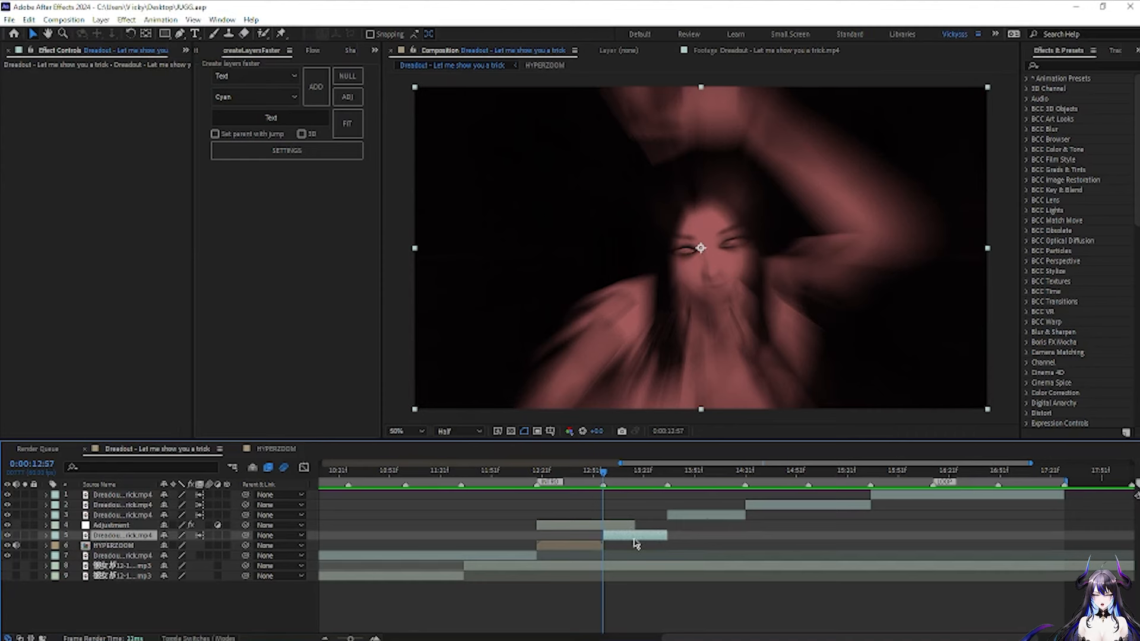
{"action": "left_click", "coordinate": [348, 76]}
{"action": "left_click", "coordinate": [642, 538]}
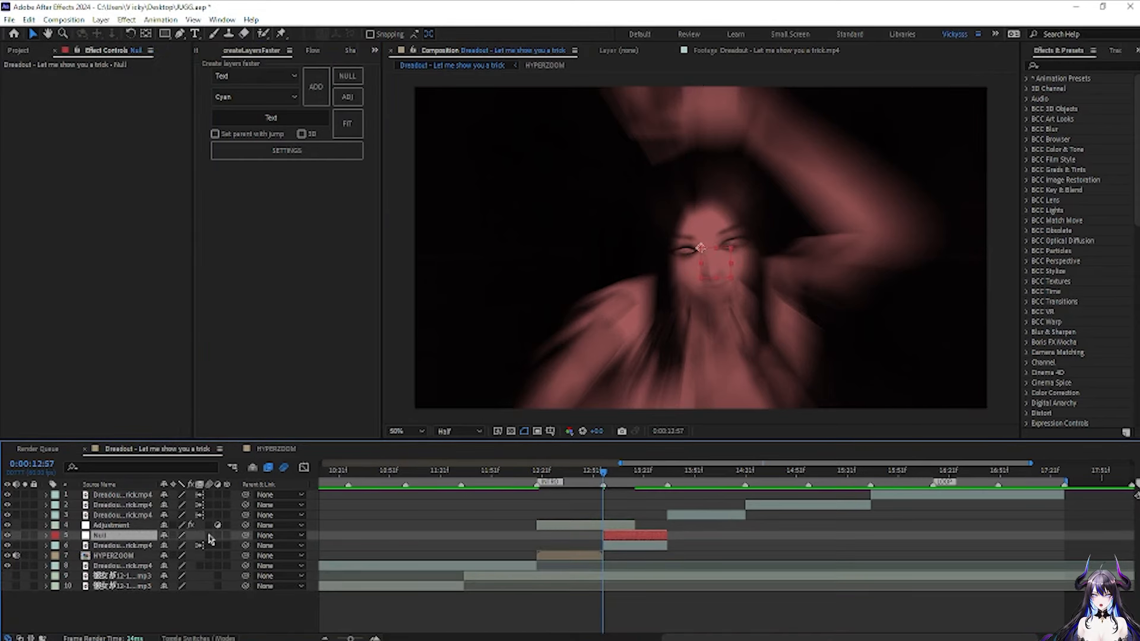
- Enable motion blur on all visual layers and parent the clip directly below the null to it
{"action": "key", "text": "ctrl+a"}
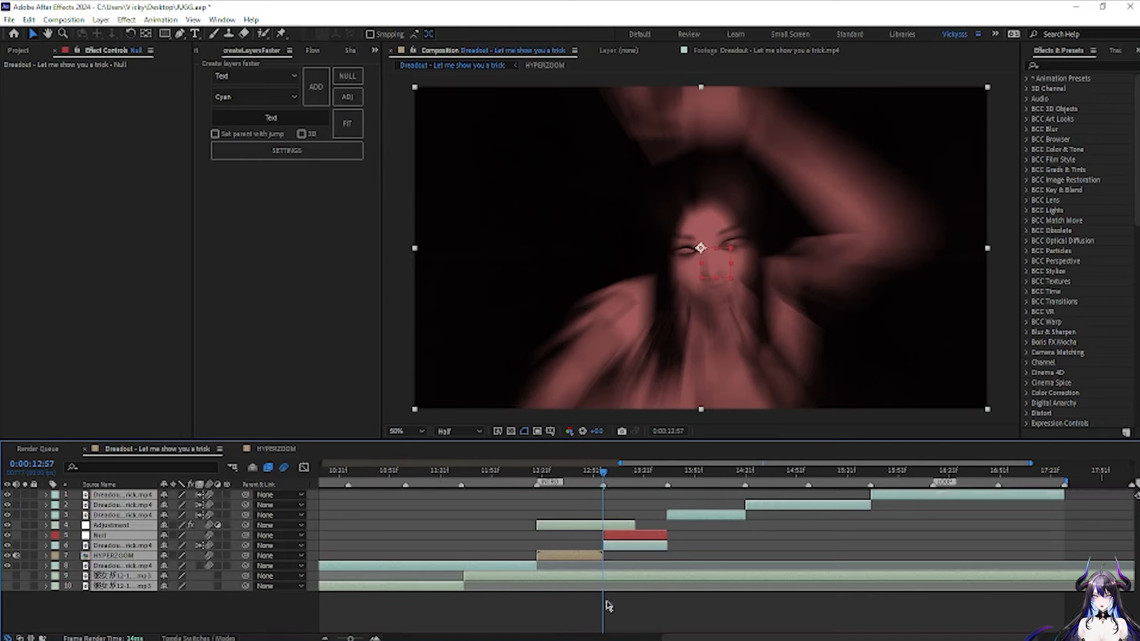
{"action": "left_click", "coordinate": [609, 605]}
{"action": "left_click", "coordinate": [656, 546]}
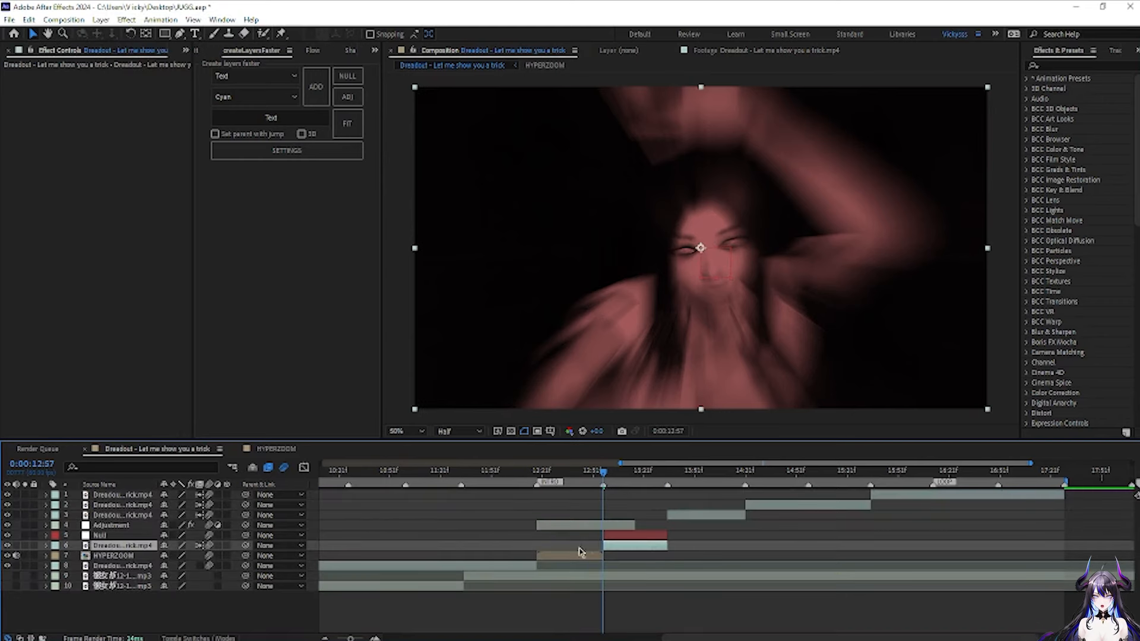
{"action": "left_click_drag", "start_coordinate": [245, 546], "coordinate": [120, 541]}
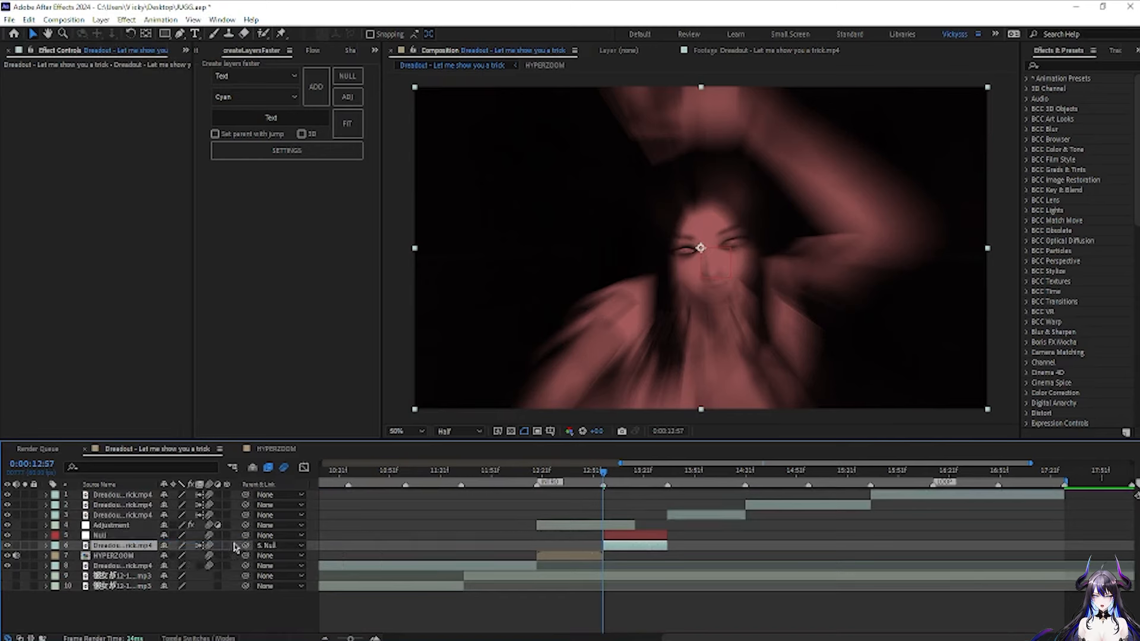
- Keyframe the null's Scale from 292% at 0:00:12:57 to 100% at the end of the null
{"action": "left_click", "coordinate": [136, 536]}
{"action": "key", "text": "s"}
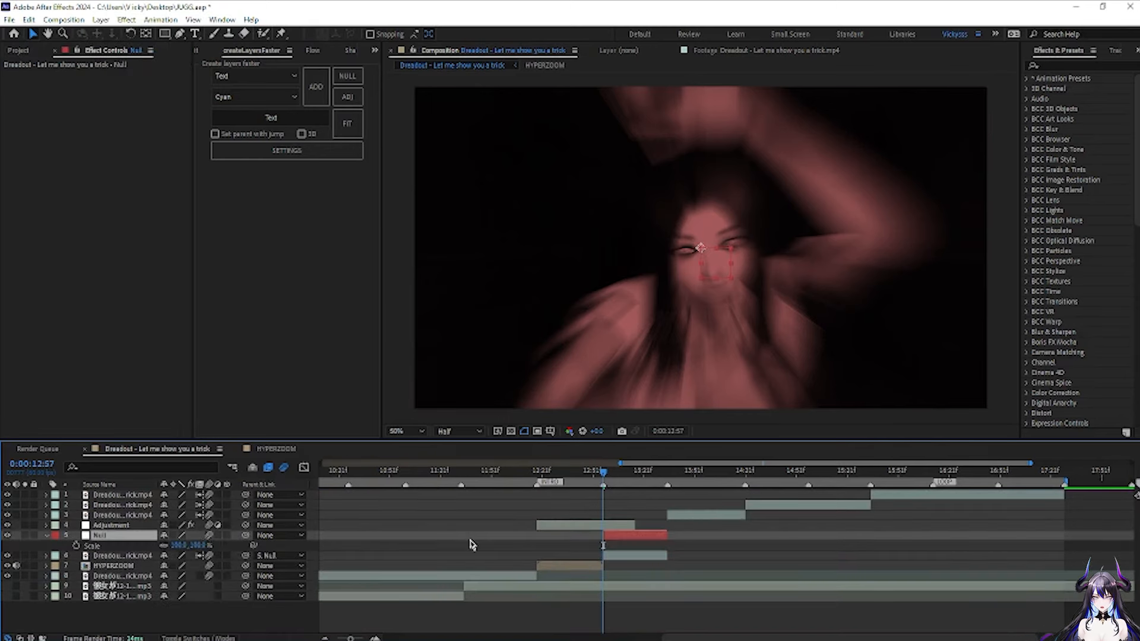
{"action": "left_click", "coordinate": [76, 546]}
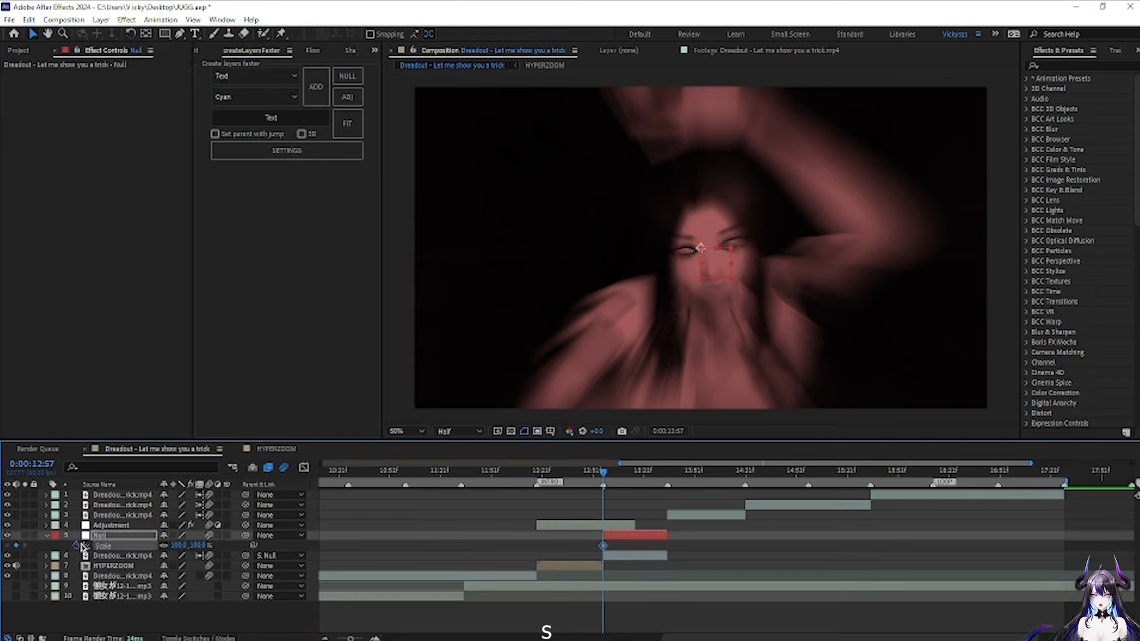
{"action": "left_click_drag", "start_coordinate": [603, 545], "coordinate": [660, 547]}
{"action": "left_click_drag", "start_coordinate": [180, 545], "coordinate": [717, 412]}
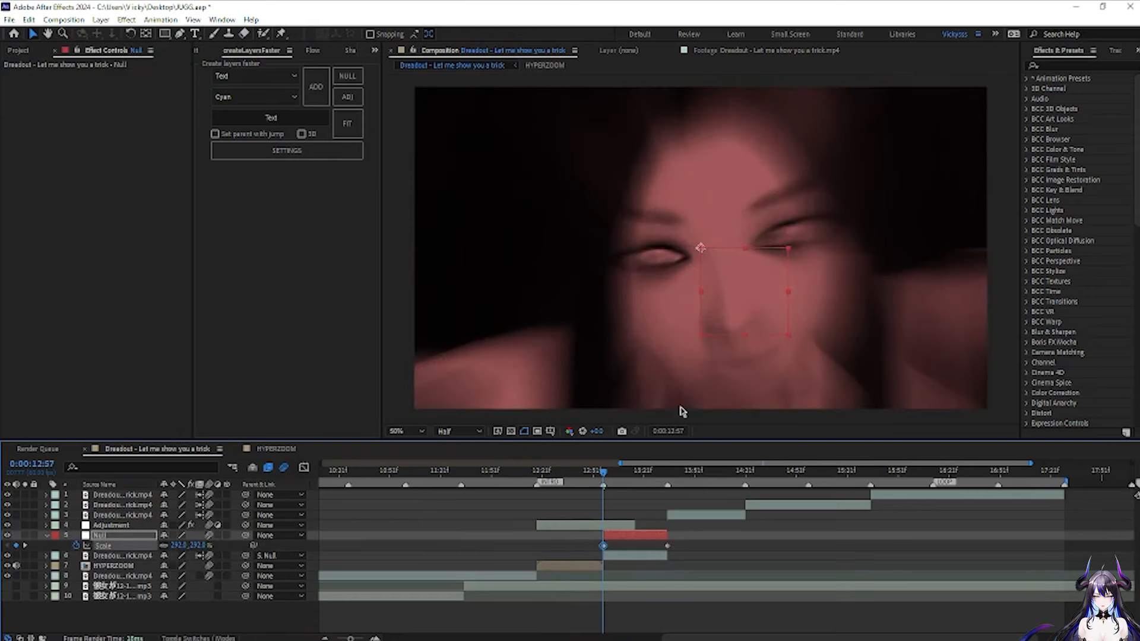
- Easy Ease both null Scale keyframes and reshape the value graph into a steep initial drop with a gradual settle
{"action": "left_click_drag", "start_coordinate": [687, 545], "coordinate": [521, 566]}
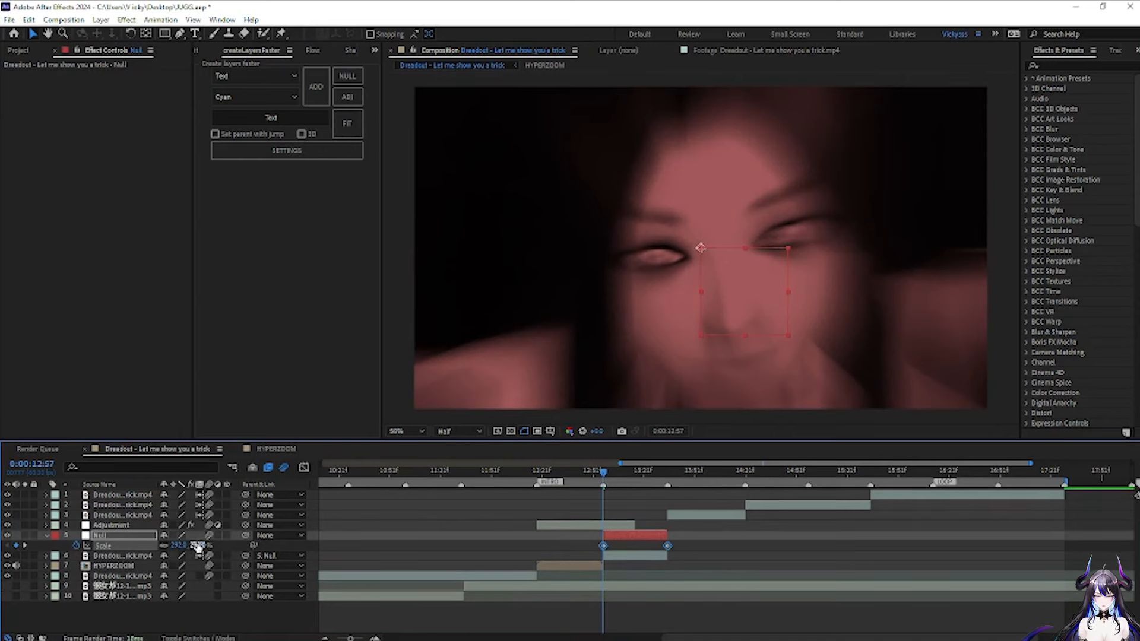
{"action": "left_click", "coordinate": [304, 468]}
{"action": "right_click", "coordinate": [617, 520]}
{"action": "left_click", "coordinate": [651, 403]}
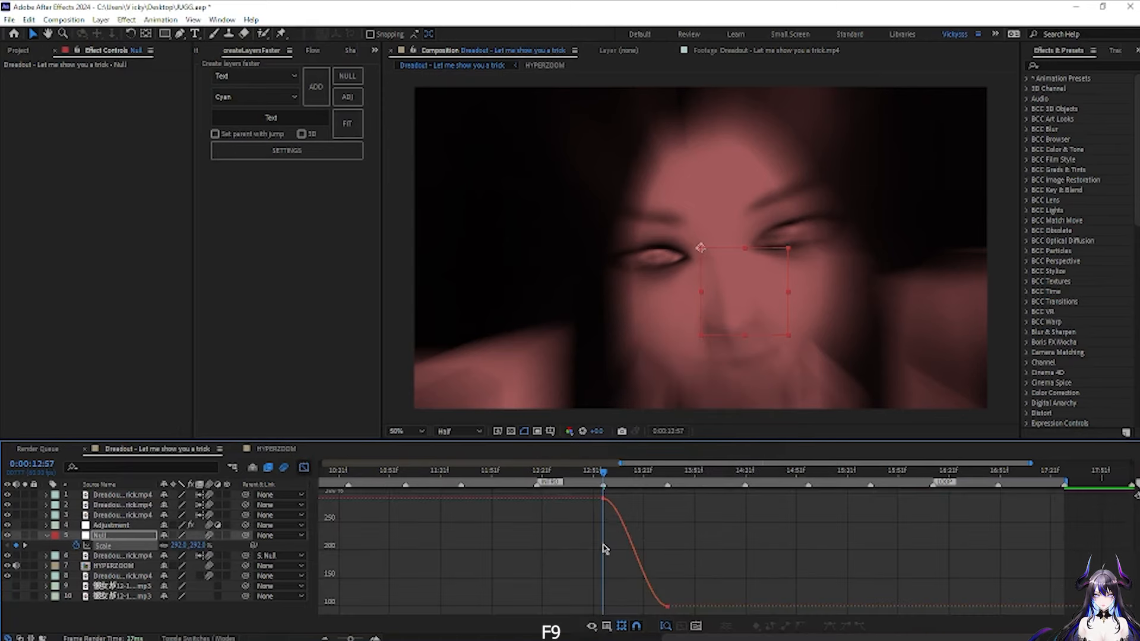
{"action": "left_click", "coordinate": [623, 514]}
{"action": "left_click_drag", "start_coordinate": [625, 499], "coordinate": [607, 604]}
- Preview the null's zoom-out from 0:00:11:45 and return from the graph to the layer bar view
{"action": "key", "text": "space"}
{"action": "left_click", "coordinate": [482, 472]}
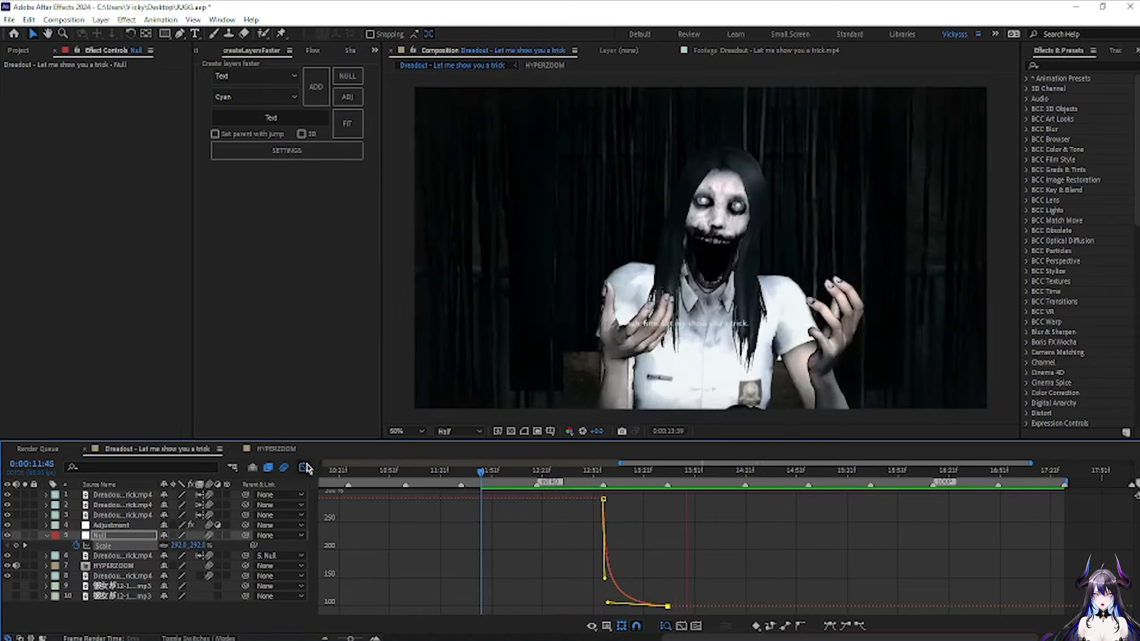
{"action": "key", "text": "shift+F3"}
{"action": "key", "text": "space"}
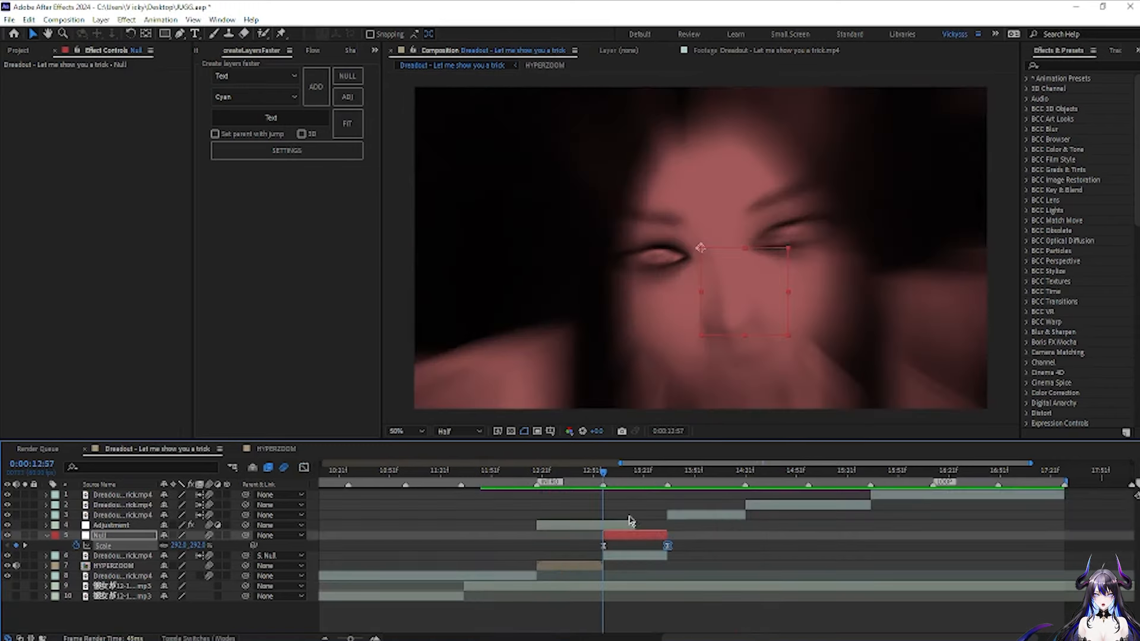
- Collapse the null's Scale property and apply S_DissolveShake to the Dreadout clip below the null
{"action": "key", "text": "s"}
{"action": "left_click", "coordinate": [647, 545]}
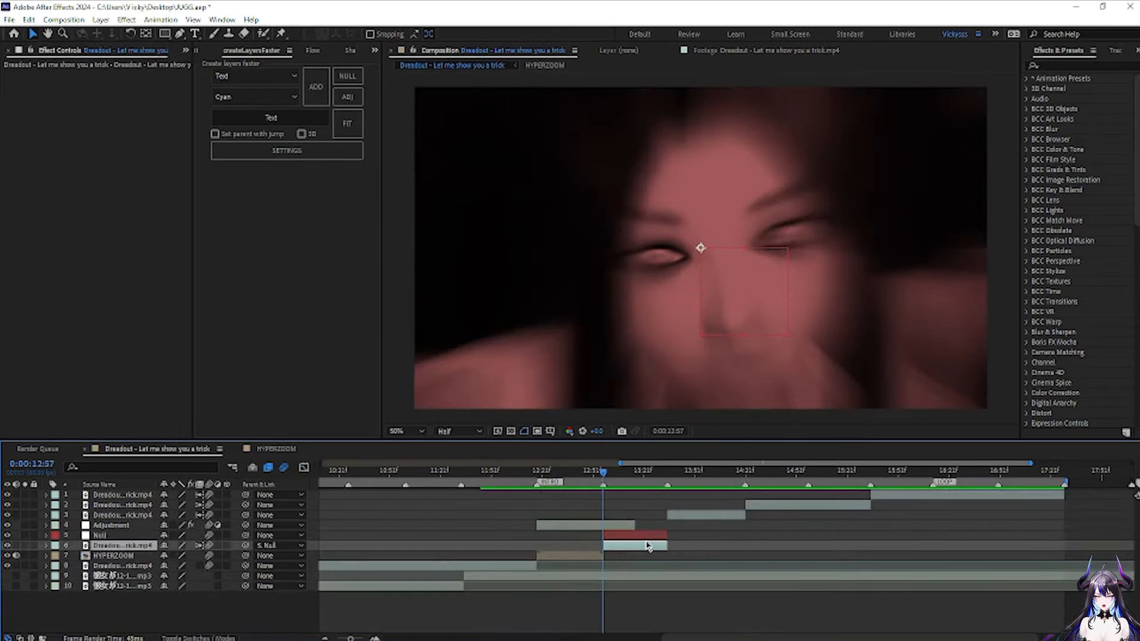
{"action": "key", "text": "ctrl+space"}
{"action": "type", "text": "s_diss"}
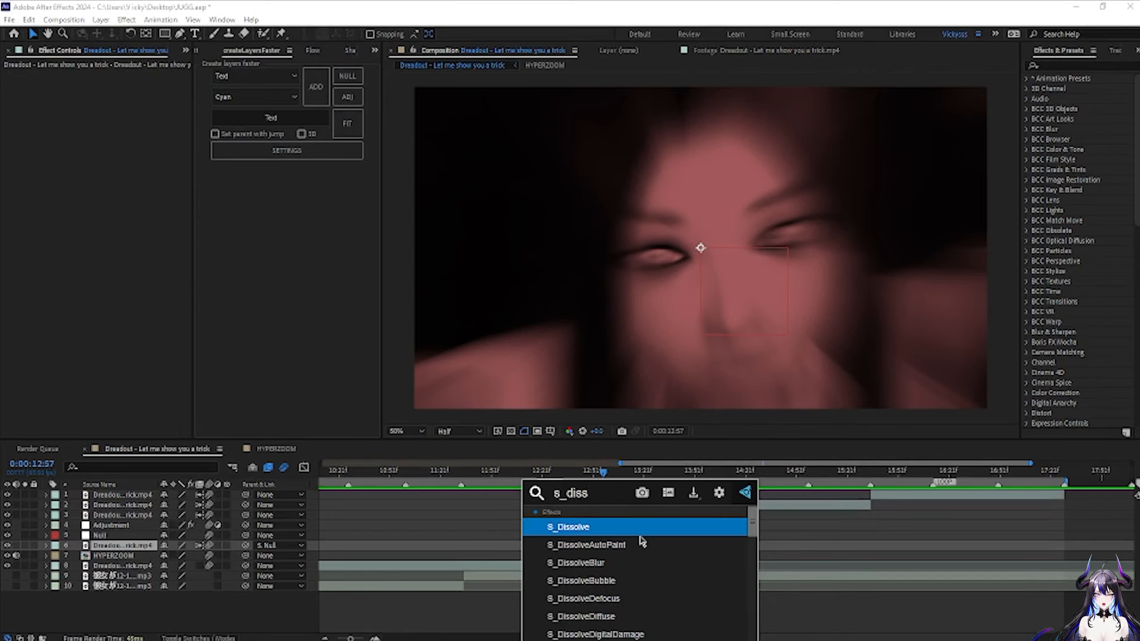
{"action": "type", "text": "olvesha"}
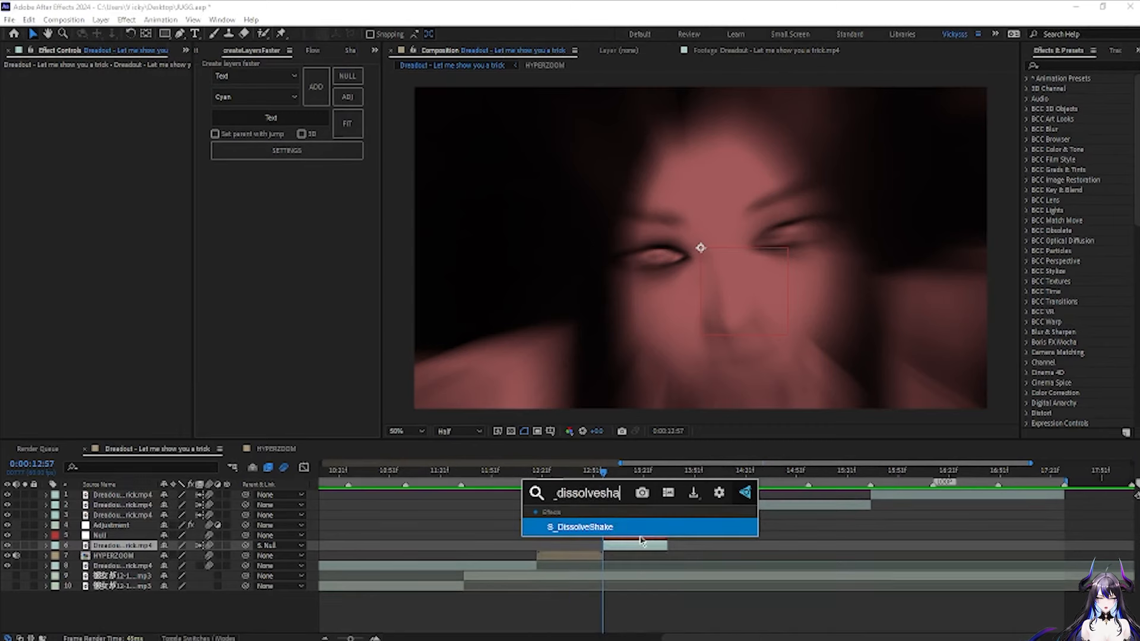
{"action": "key", "text": "Return"}
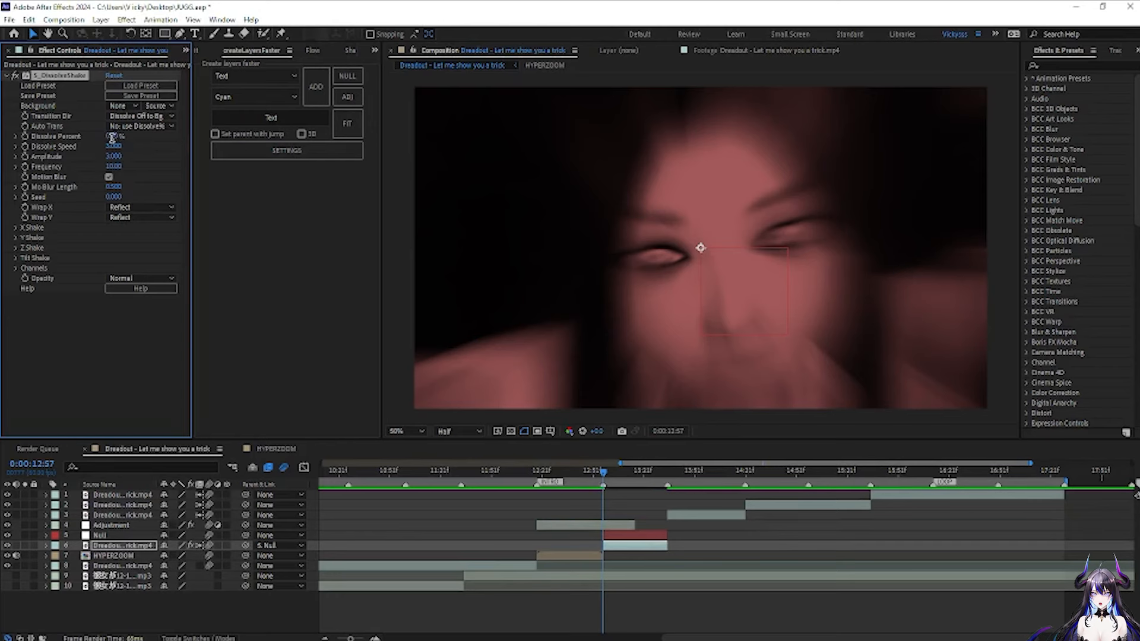
- Set S_DissolveShake's Dissolve Percent to 50% and keyframe Amplitude at 4 and Frequency at 18 at 0:00:12:57
{"action": "left_click", "coordinate": [112, 136]}
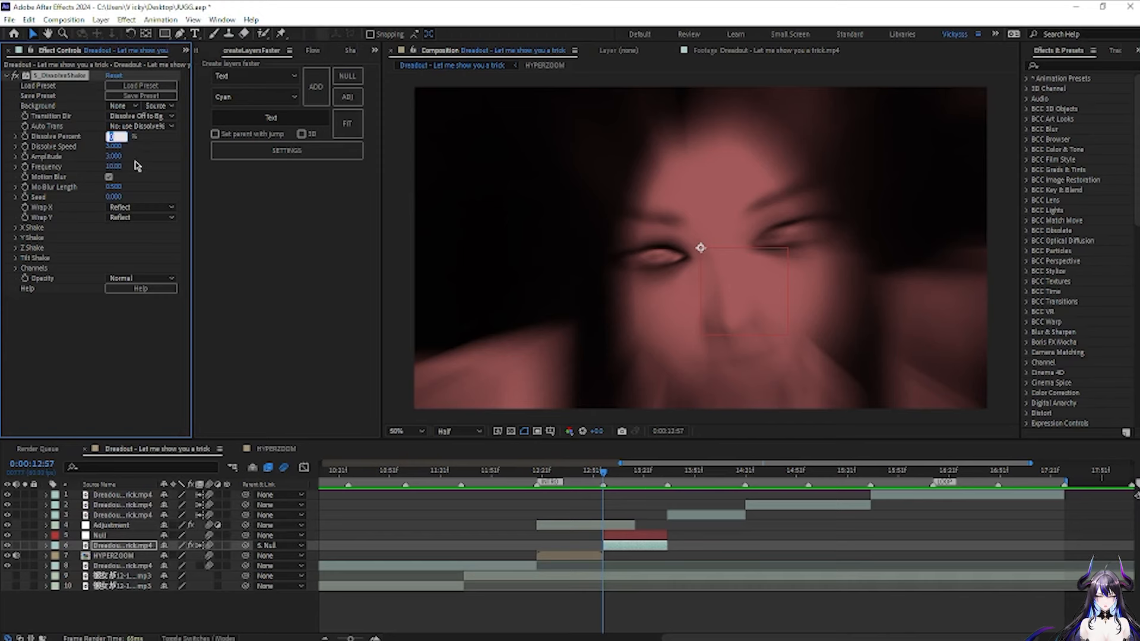
{"action": "type", "text": "0"}
{"action": "key", "text": "Return"}
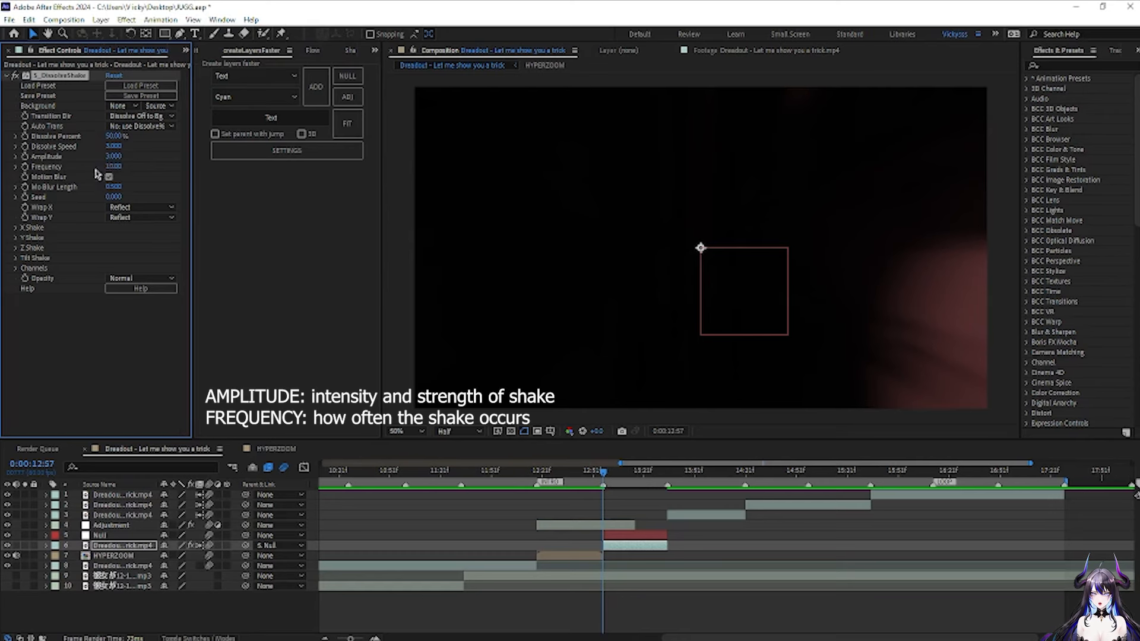
{"action": "left_click", "coordinate": [116, 156]}
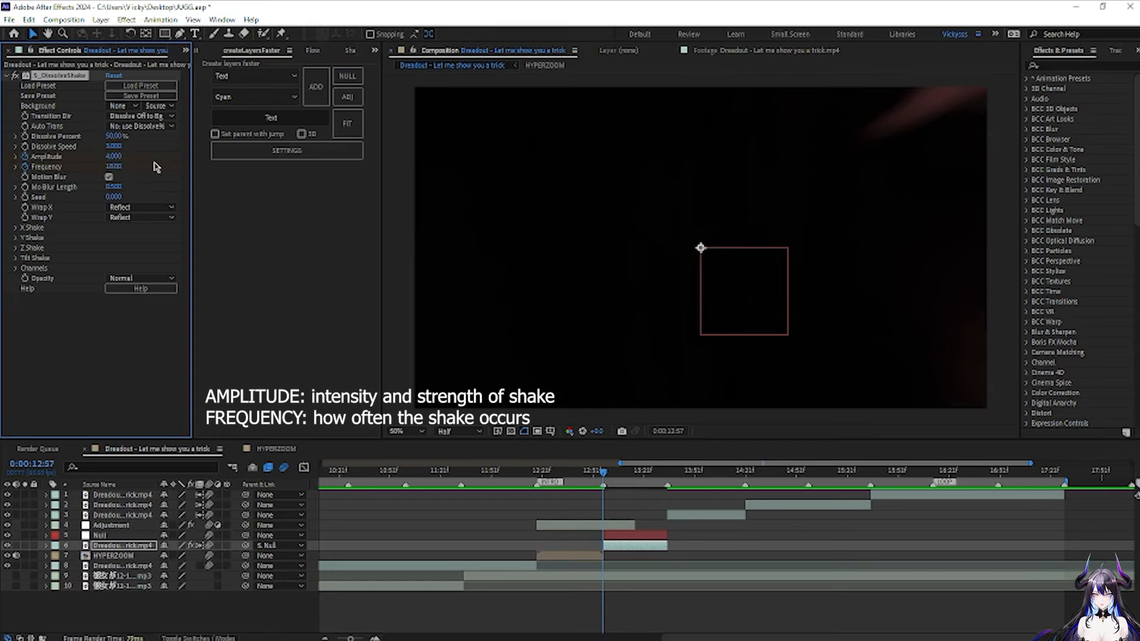
{"action": "key", "text": "Return"}
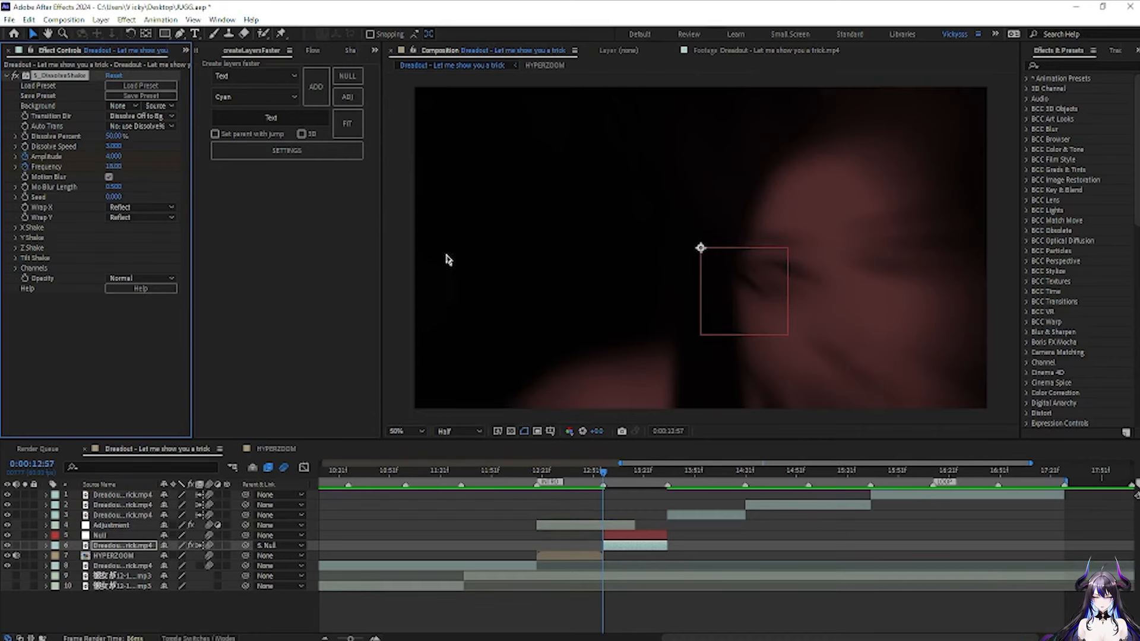
- Reveal the clip's keyframes and add shake keyframes at 0:00:13:29 with Amplitude 0.1 and Frequency 15
{"action": "key", "text": "u"}
{"action": "left_click_drag", "start_coordinate": [608, 478], "coordinate": [659, 493]}
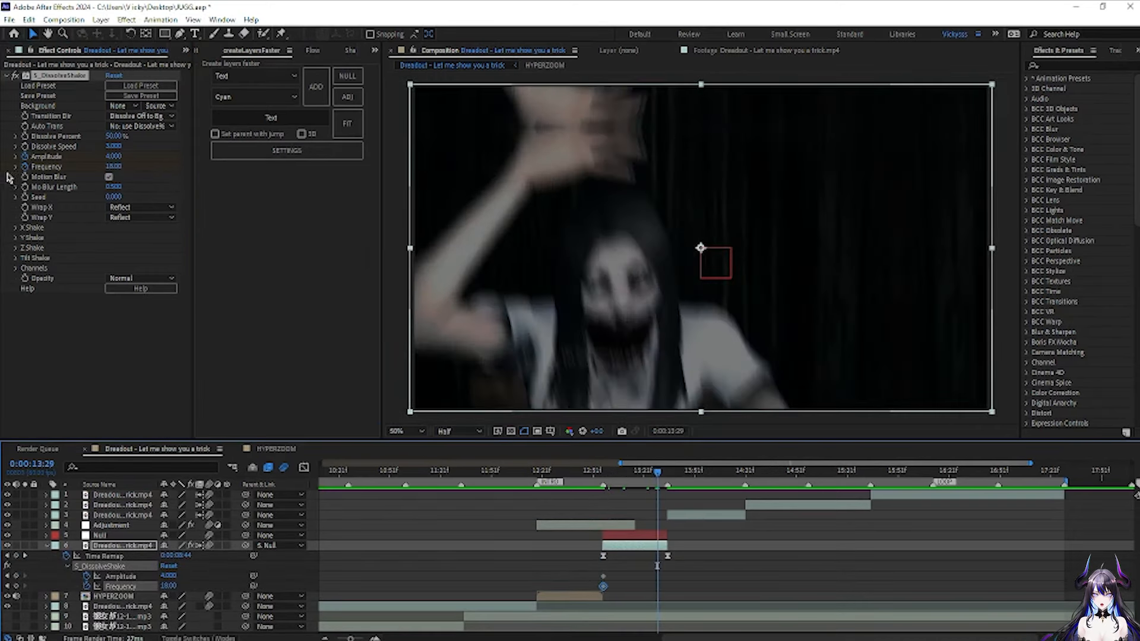
{"action": "left_click", "coordinate": [112, 157]}
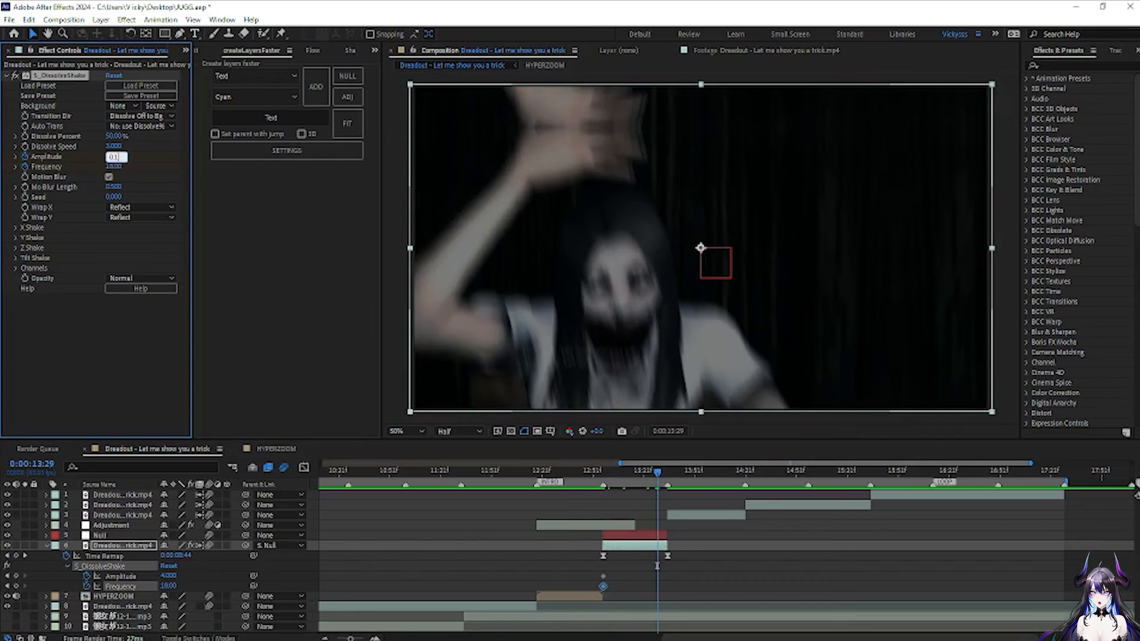
{"action": "key", "text": "Return"}
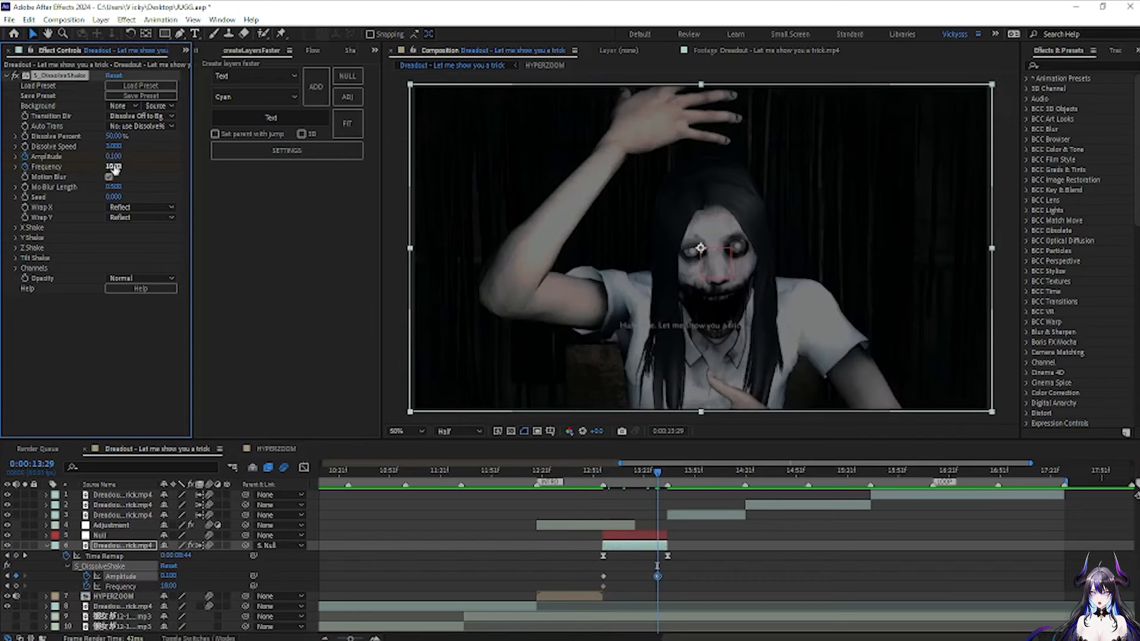
{"action": "left_click", "coordinate": [114, 168]}
{"action": "type", "text": "15"}
{"action": "key", "text": "Return"}
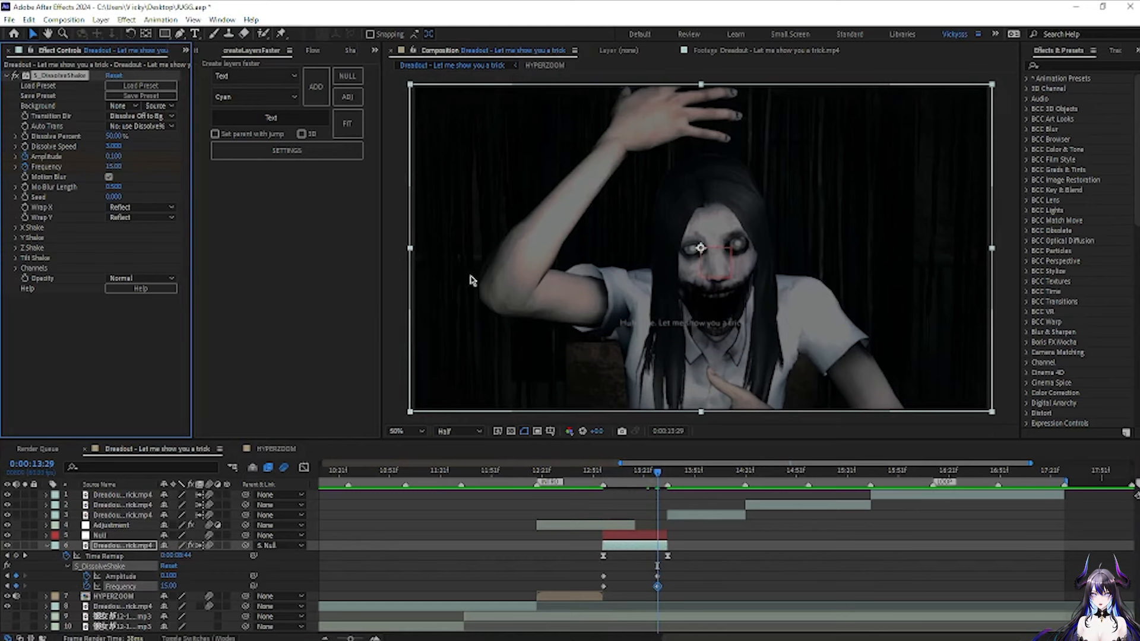
- Place the second Amplitude and Frequency keyframes at the clip's end and apply Easy Ease to all four shake keyframes
{"action": "left_click_drag", "start_coordinate": [673, 569], "coordinate": [597, 590]}
{"action": "key", "text": "F9"}
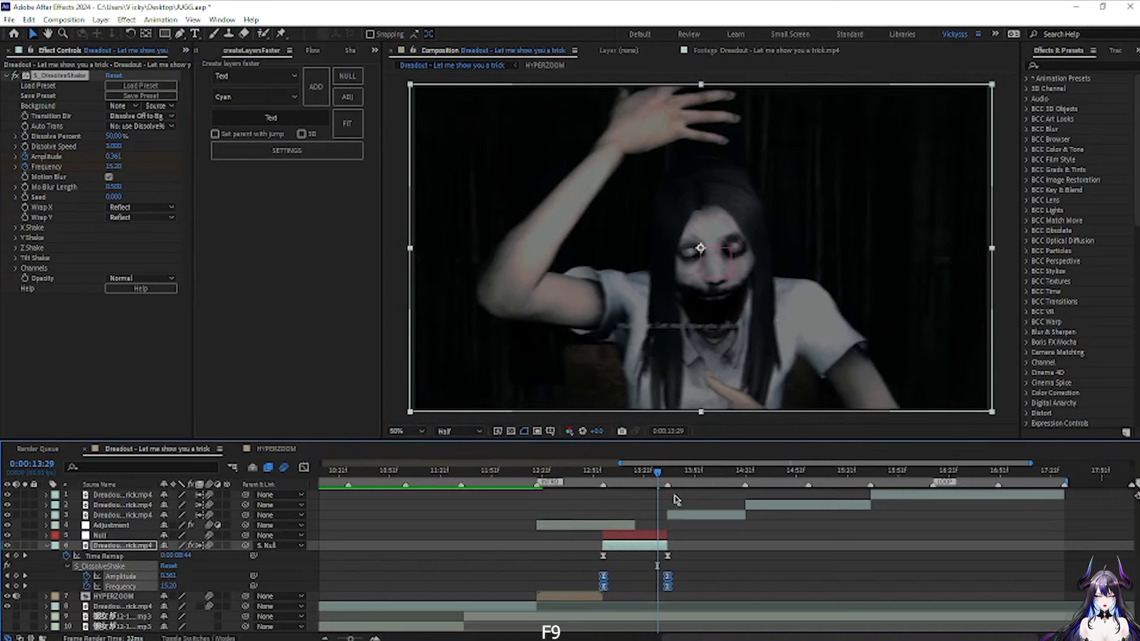
- At 0:00:12:57, set S_DissolveShake's Tilt Rand Amp to 6 and Tilt Wave Amp to 3
{"action": "left_click_drag", "start_coordinate": [657, 475], "coordinate": [604, 473]}
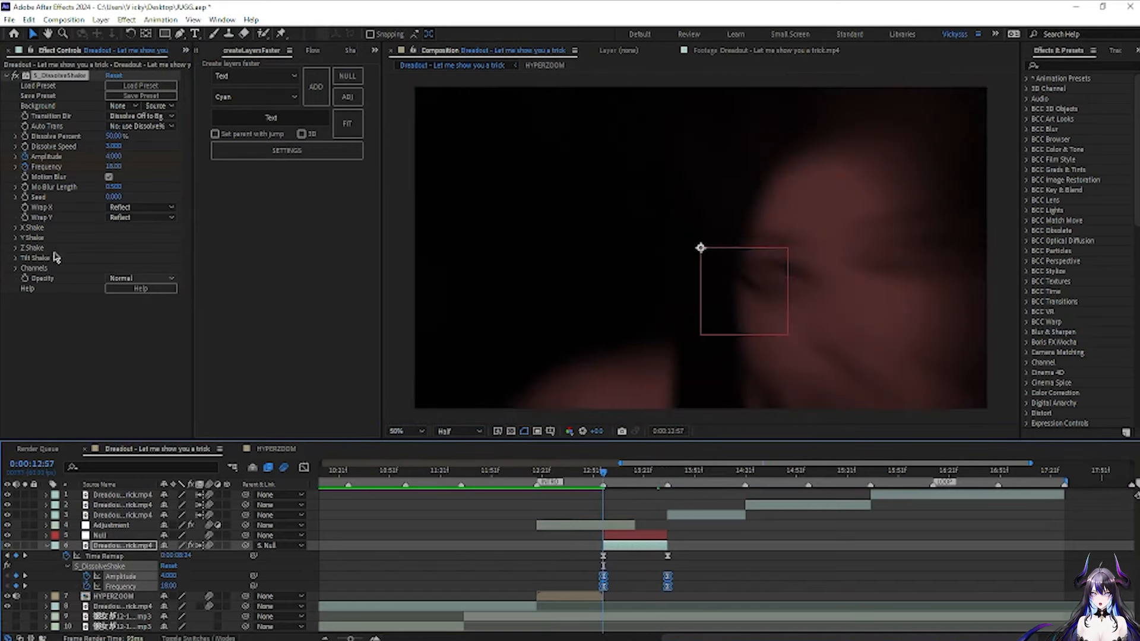
{"action": "left_click", "coordinate": [18, 248]}
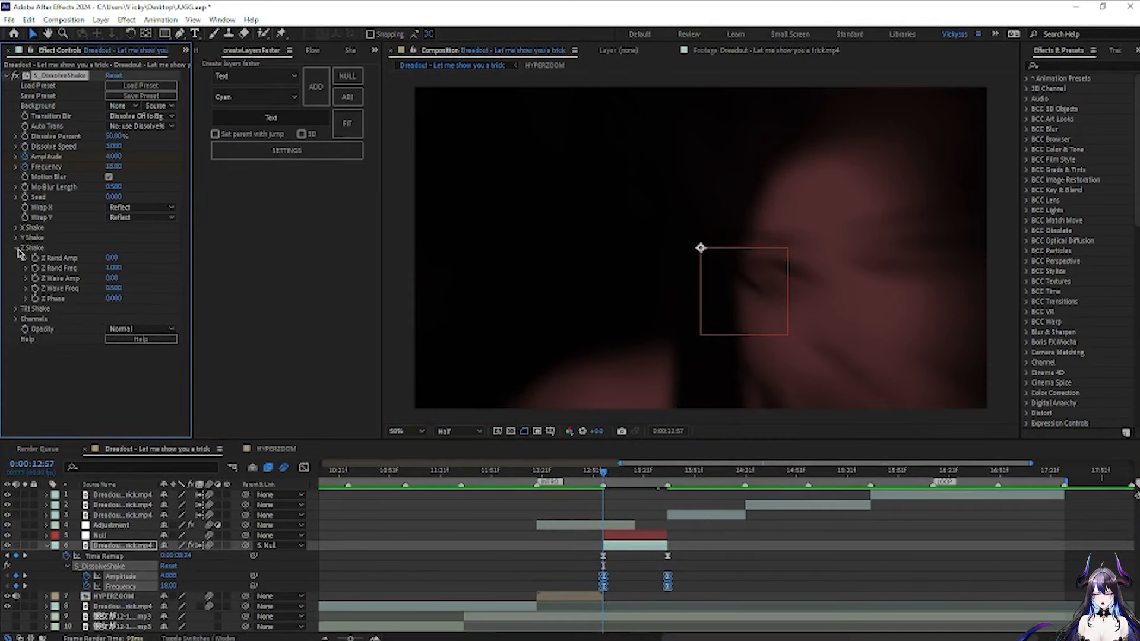
{"action": "left_click", "coordinate": [17, 248]}
{"action": "left_click", "coordinate": [13, 228]}
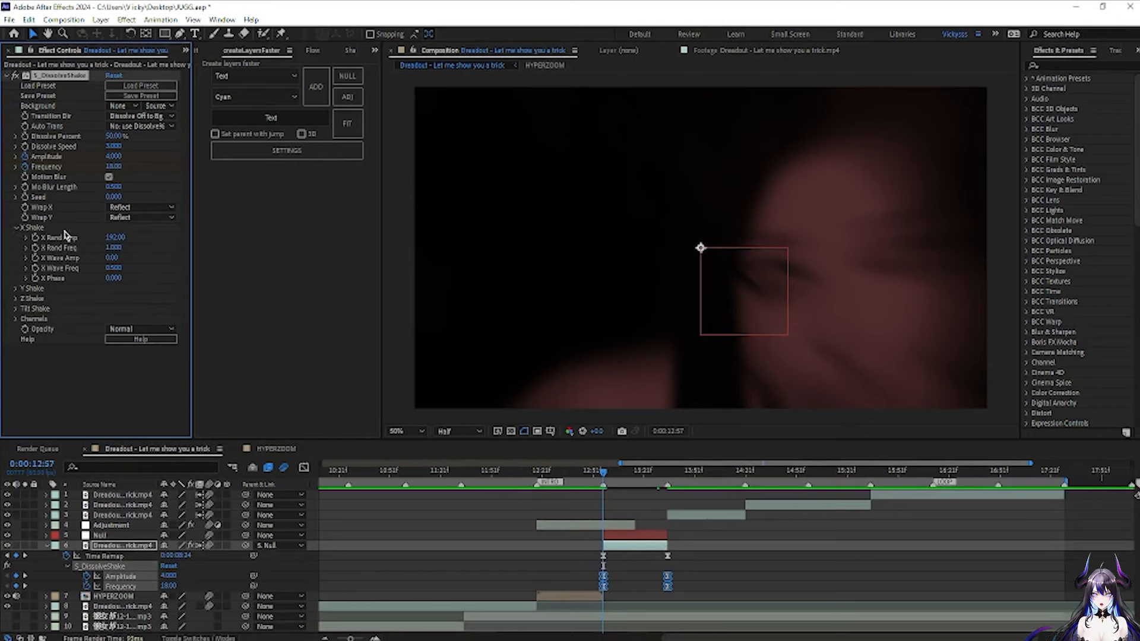
{"action": "left_click", "coordinate": [16, 229]}
{"action": "left_click", "coordinate": [16, 229]}
{"action": "left_click", "coordinate": [16, 229]}
{"action": "left_click", "coordinate": [15, 257]}
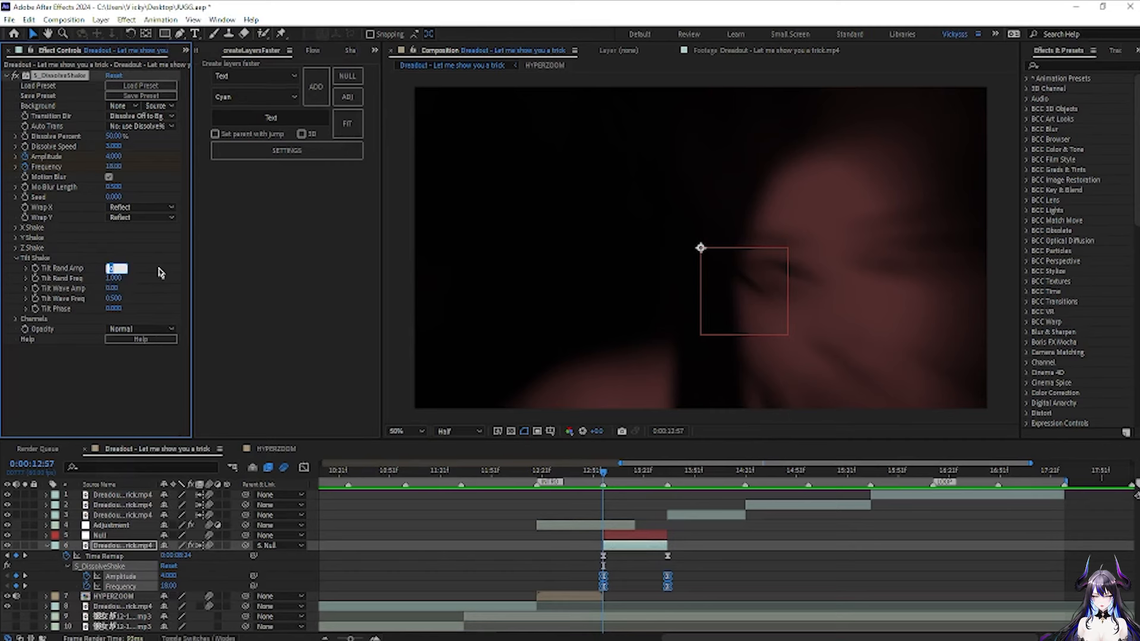
{"action": "key", "text": "Return"}
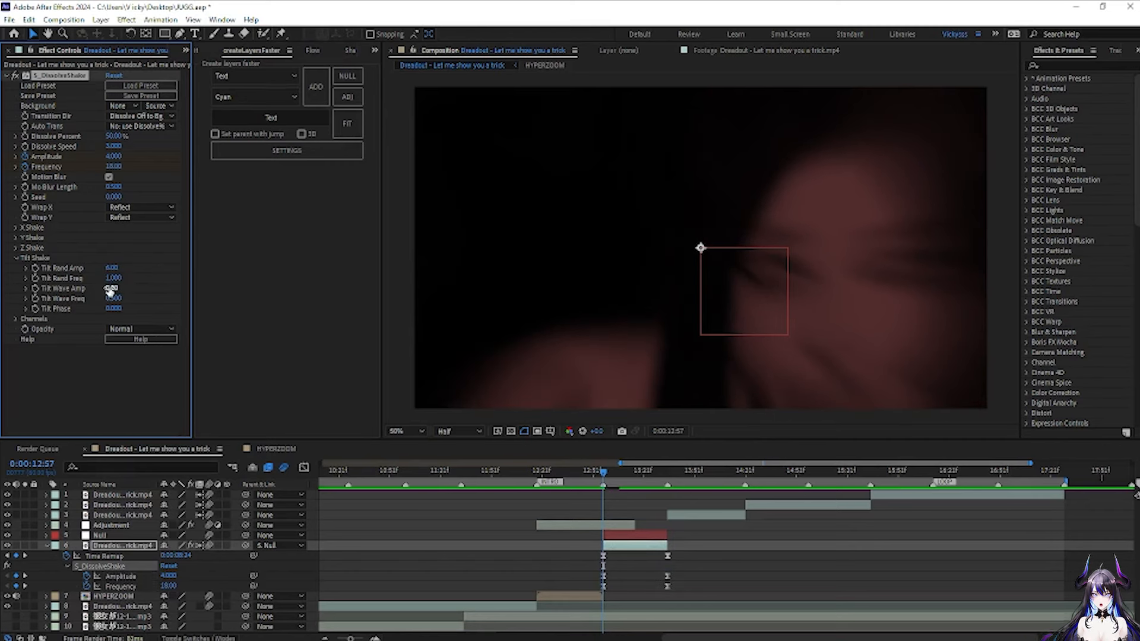
{"action": "left_click_drag", "start_coordinate": [113, 288], "coordinate": [123, 290]}
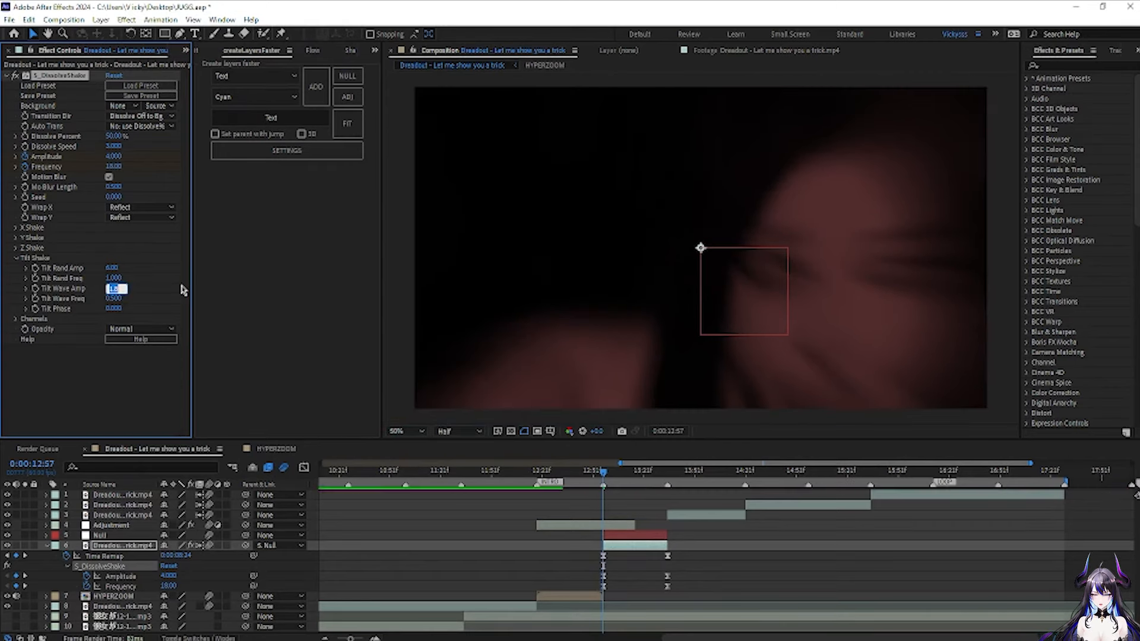
- Preview the tilted shake on the Dreadout clip from 0:00:12:57
{"action": "key", "text": "space"}
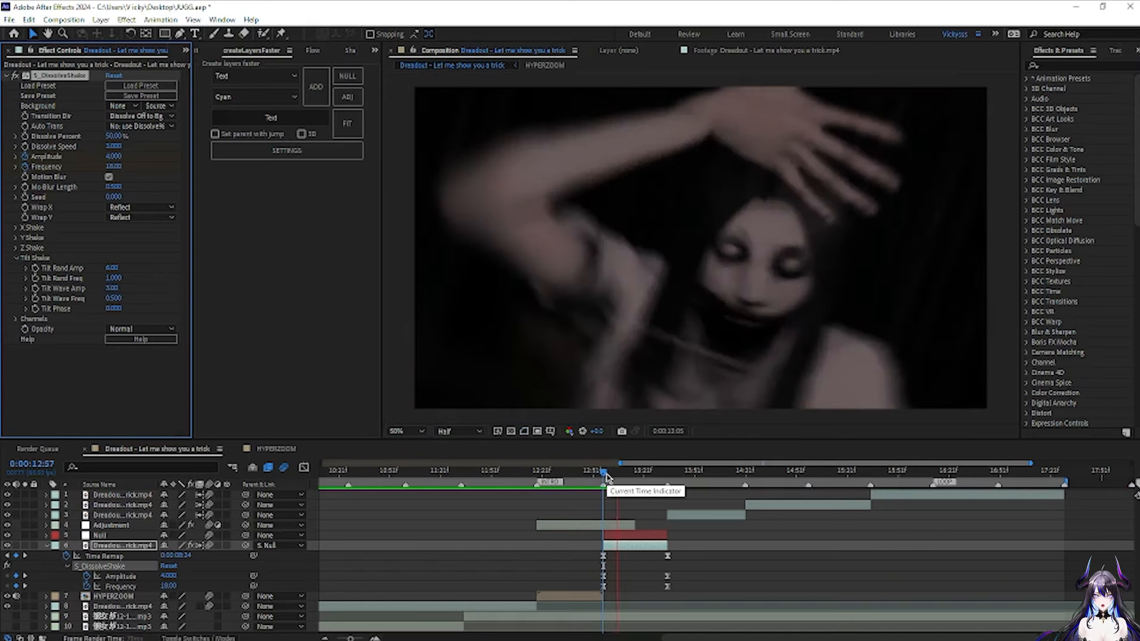
{"action": "key", "text": "ctrl+k"}
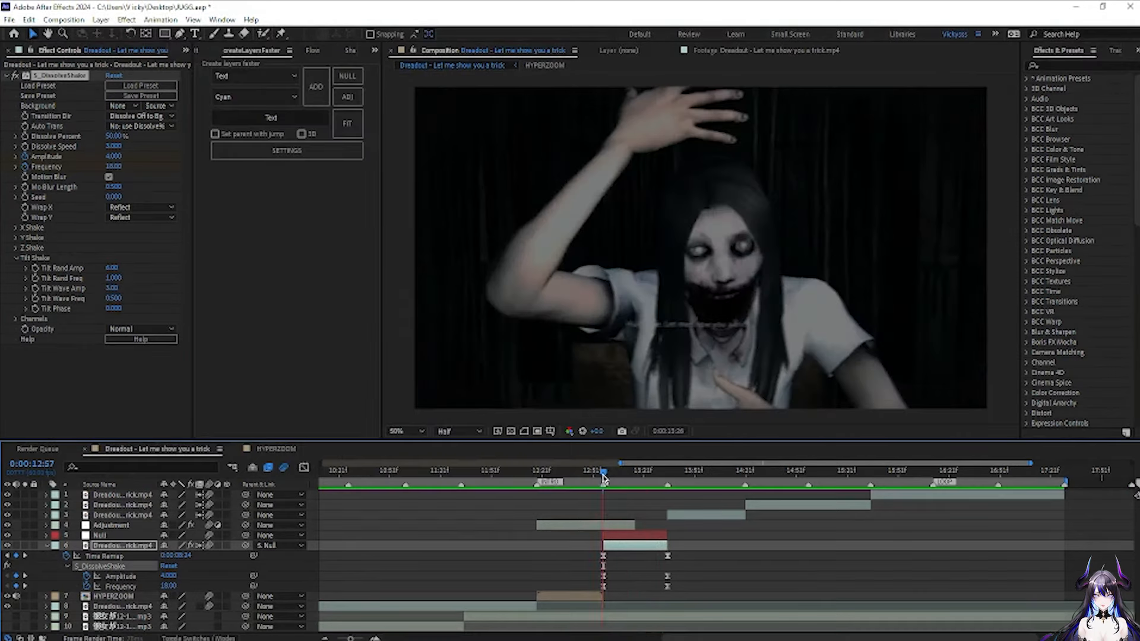
{"action": "key", "text": "space"}
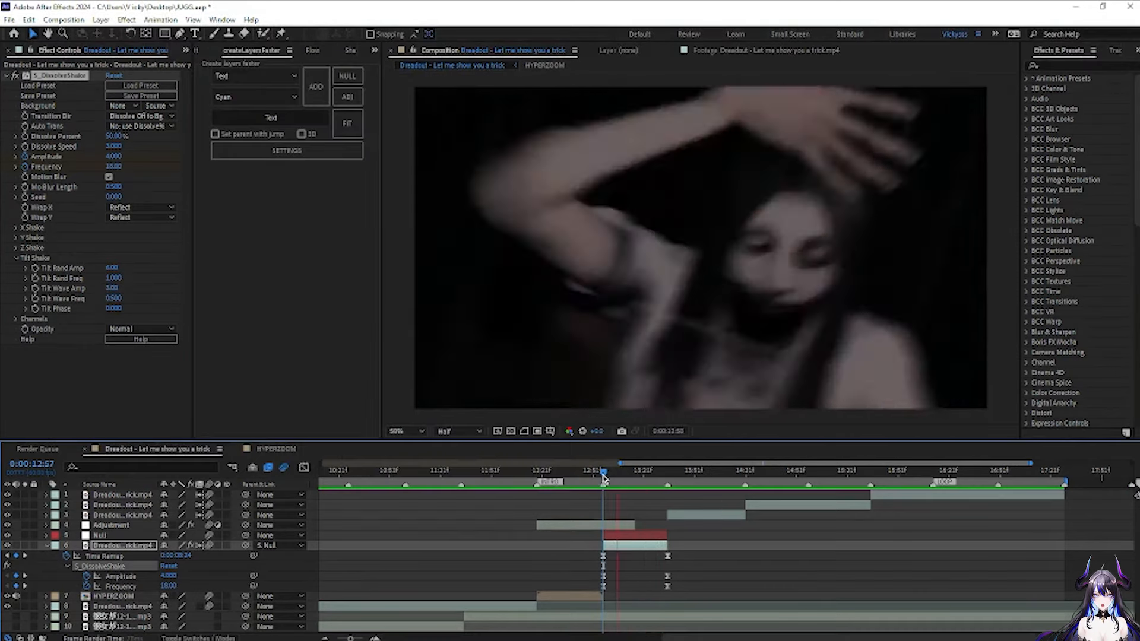
{"action": "key", "text": "space"}
- Reshape the shake's Amplitude curve in the Graph Editor into a steep initial drop with a long flat tail, and preview it
{"action": "left_click_drag", "start_coordinate": [700, 575], "coordinate": [582, 592]}
{"action": "left_click", "coordinate": [316, 50]}
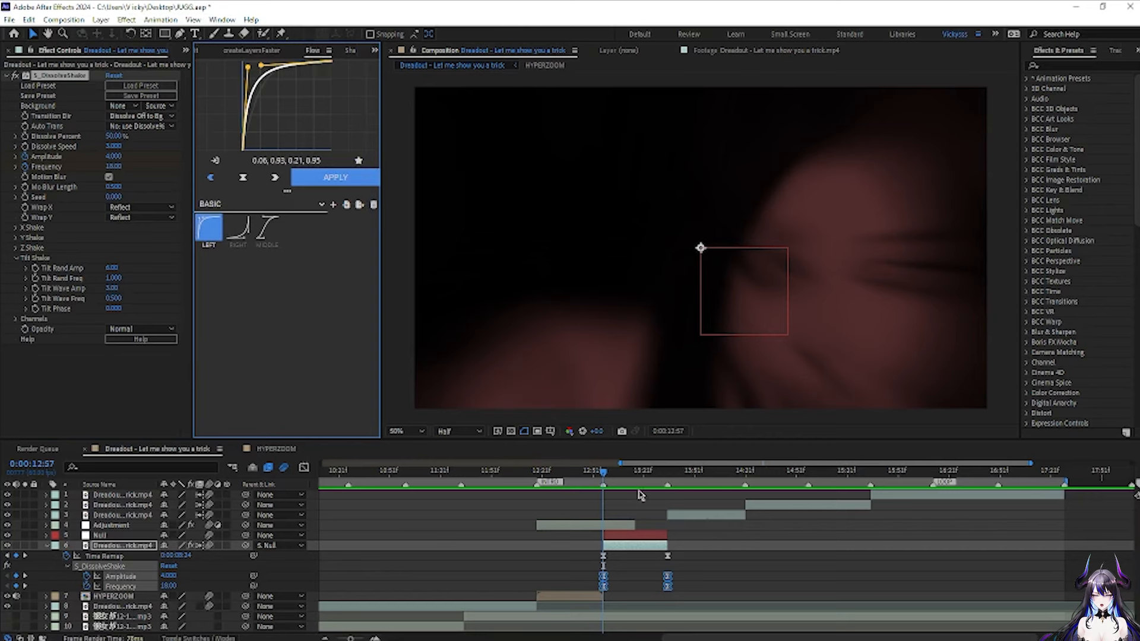
{"action": "left_click", "coordinate": [705, 572]}
{"action": "left_click_drag", "start_coordinate": [681, 569], "coordinate": [574, 580]}
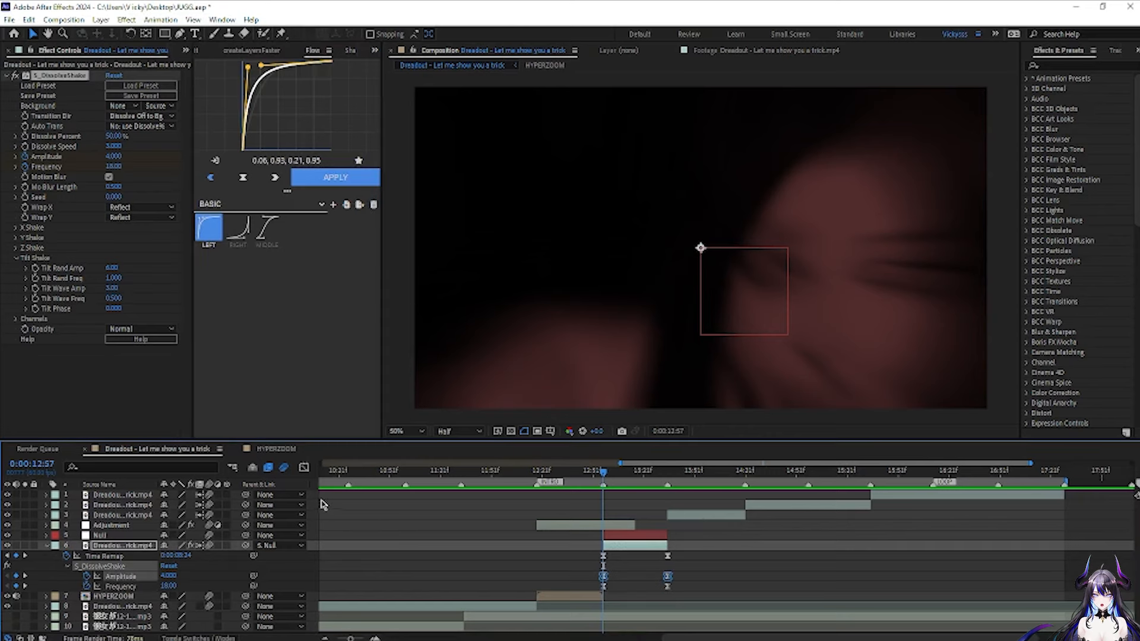
{"action": "left_click", "coordinate": [304, 469]}
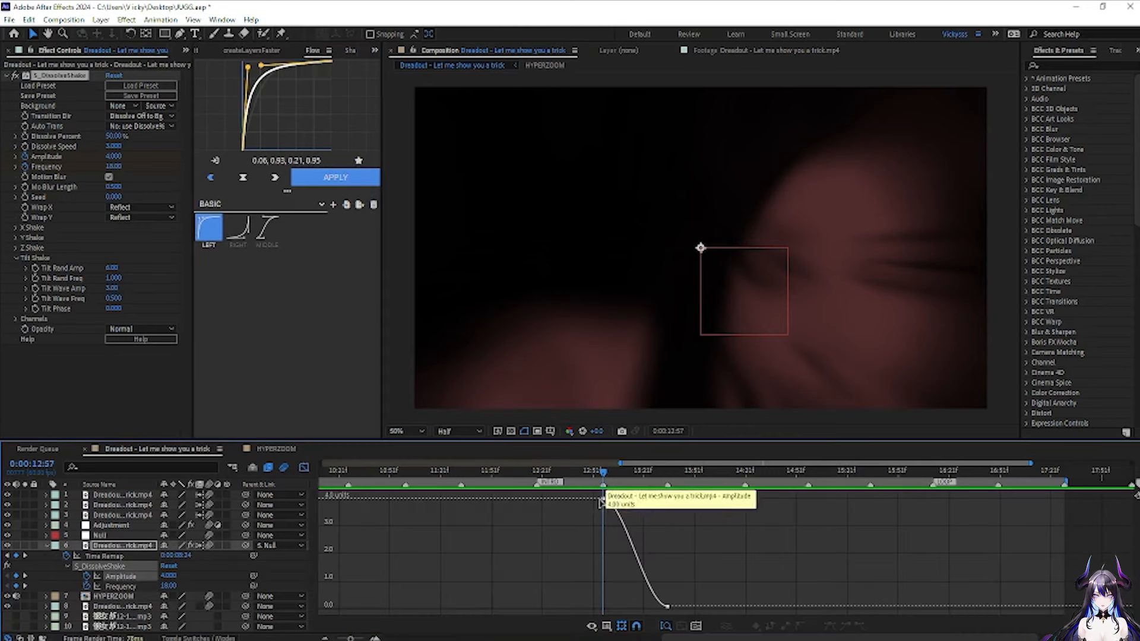
{"action": "left_click", "coordinate": [668, 606]}
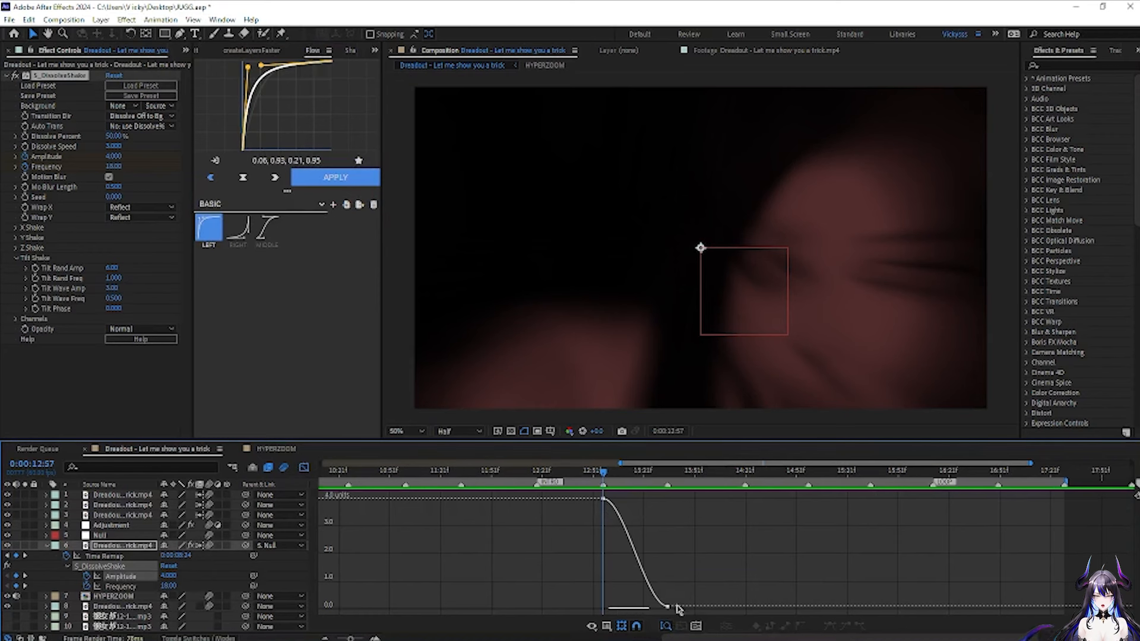
{"action": "left_click_drag", "start_coordinate": [646, 606], "coordinate": [600, 615]}
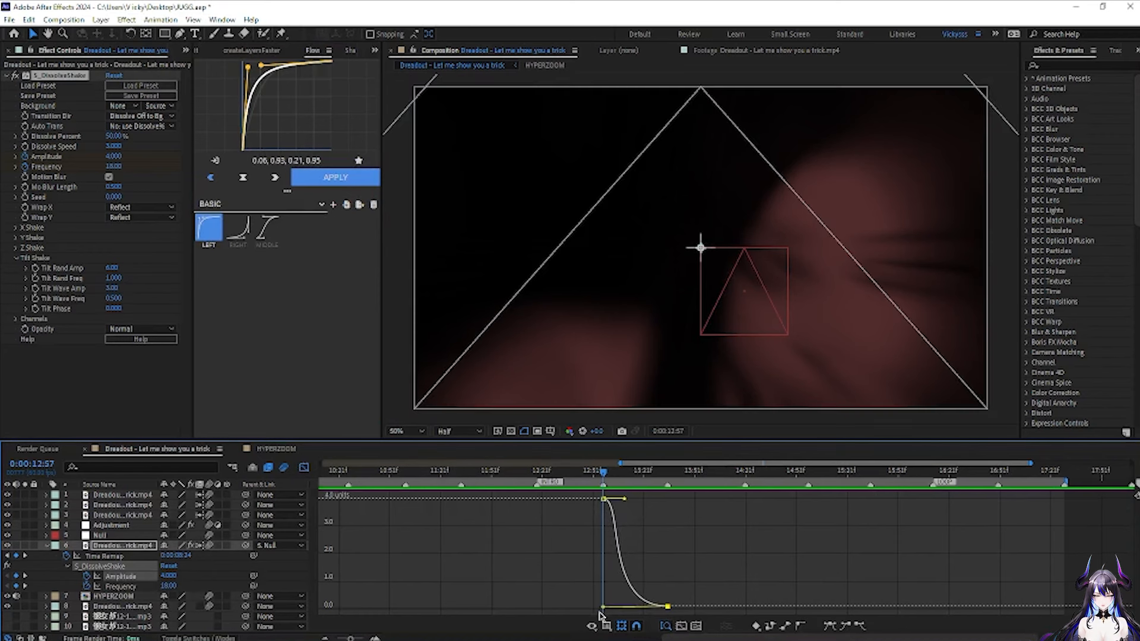
{"action": "left_click_drag", "start_coordinate": [350, 639], "coordinate": [360, 640]}
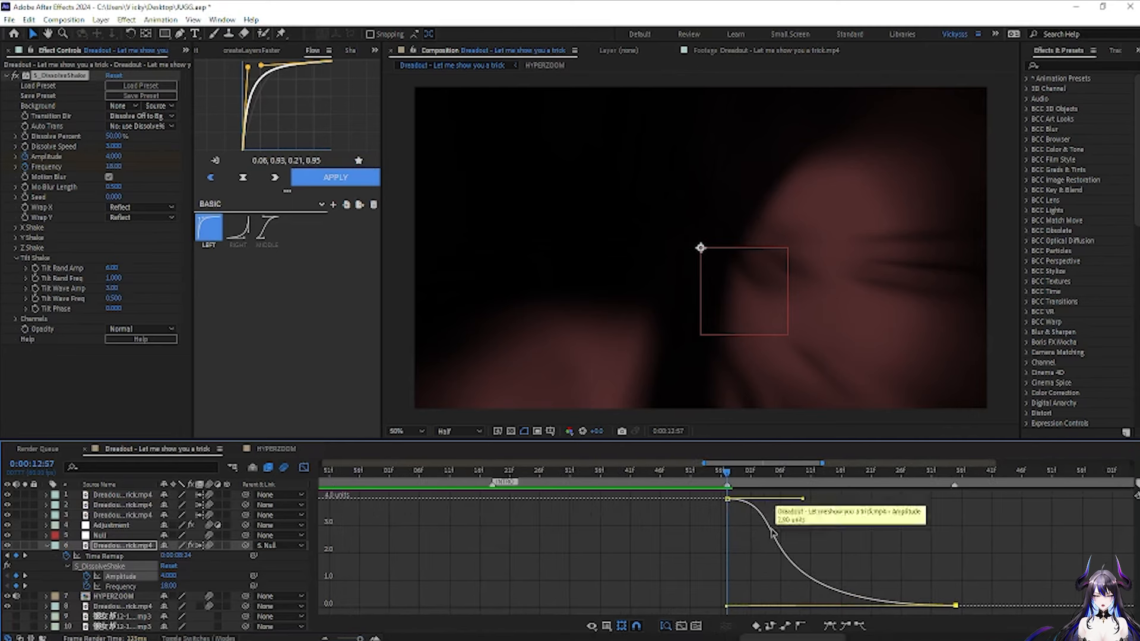
{"action": "left_click_drag", "start_coordinate": [802, 500], "coordinate": [768, 607]}
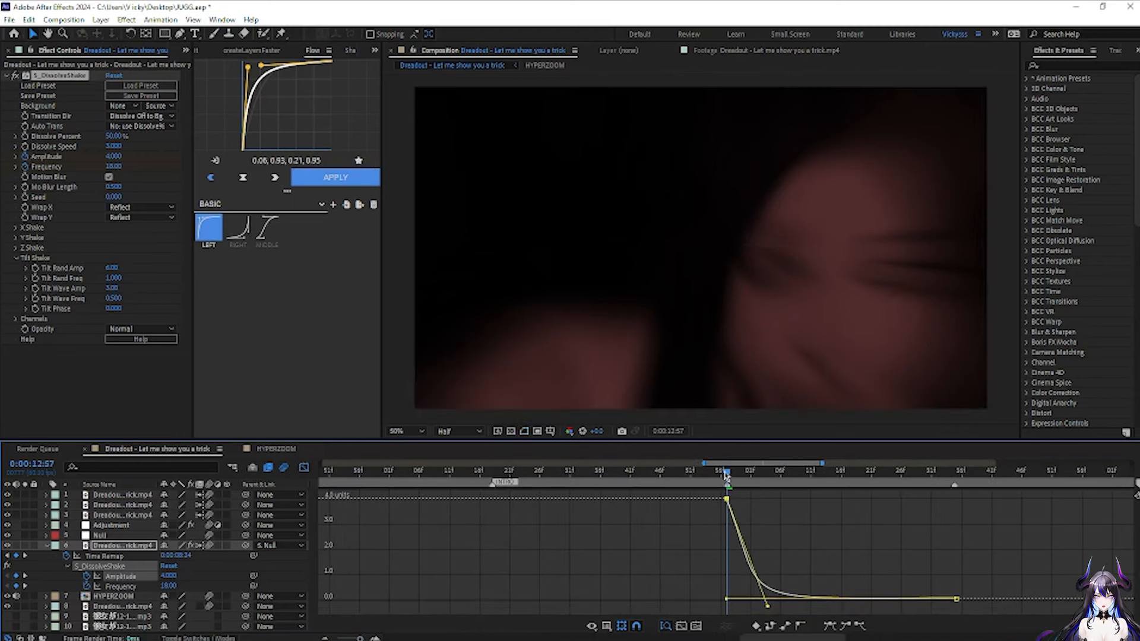
{"action": "key", "text": "space"}
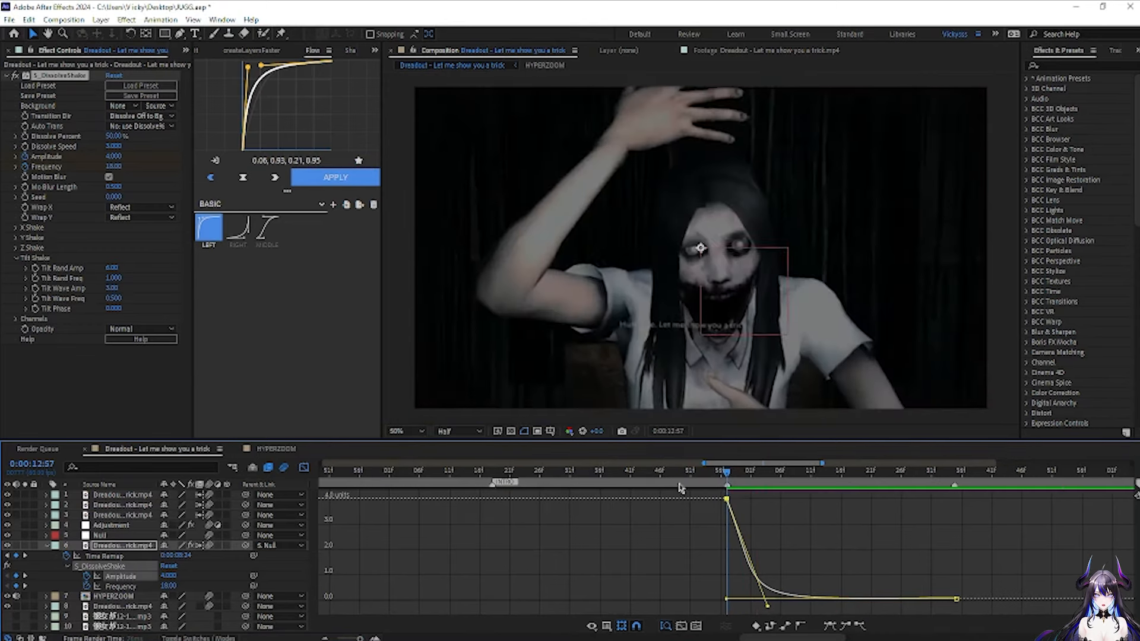
{"action": "key", "text": "space"}
- Reshape the shake's Frequency curve into a steep initial drop that levels off toward the clip's end
{"action": "left_click", "coordinate": [113, 586]}
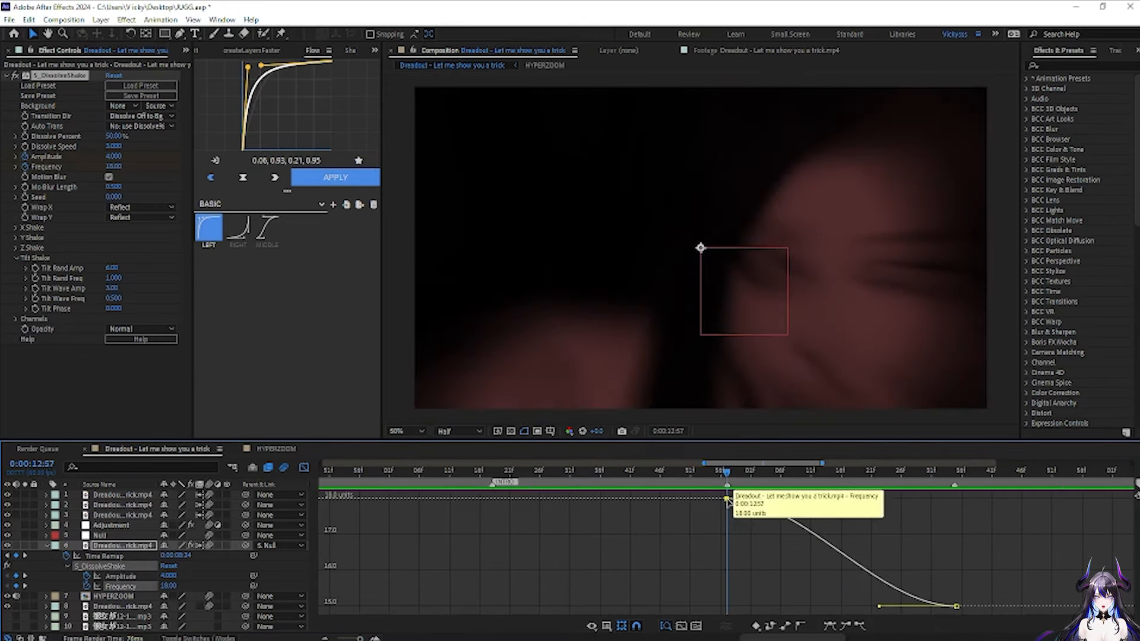
{"action": "left_click_drag", "start_coordinate": [879, 606], "coordinate": [733, 606]}
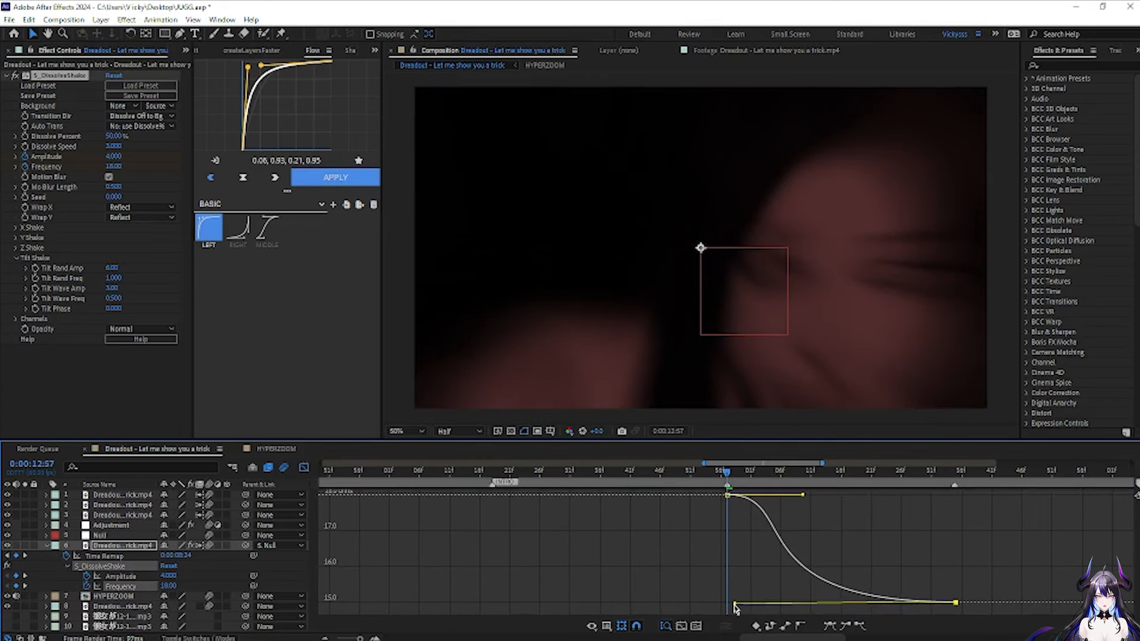
{"action": "left_click_drag", "start_coordinate": [804, 501], "coordinate": [758, 606]}
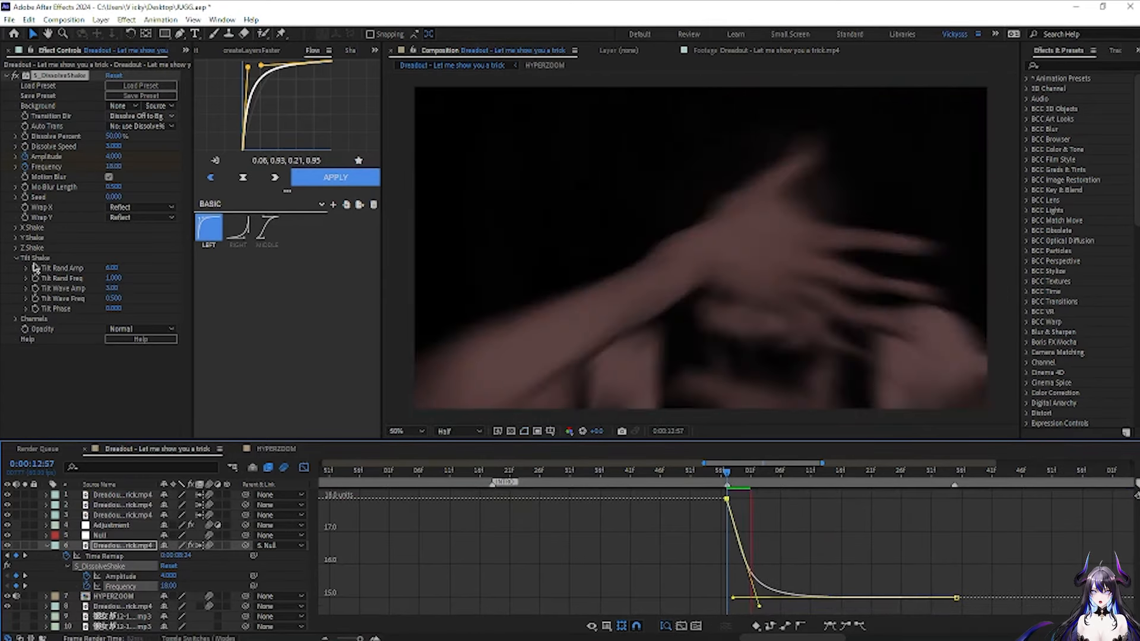
- Review S_DissolveShake's Z Shake and Y Shake parameters during playback and collapse the shake groups
{"action": "left_click", "coordinate": [16, 249]}
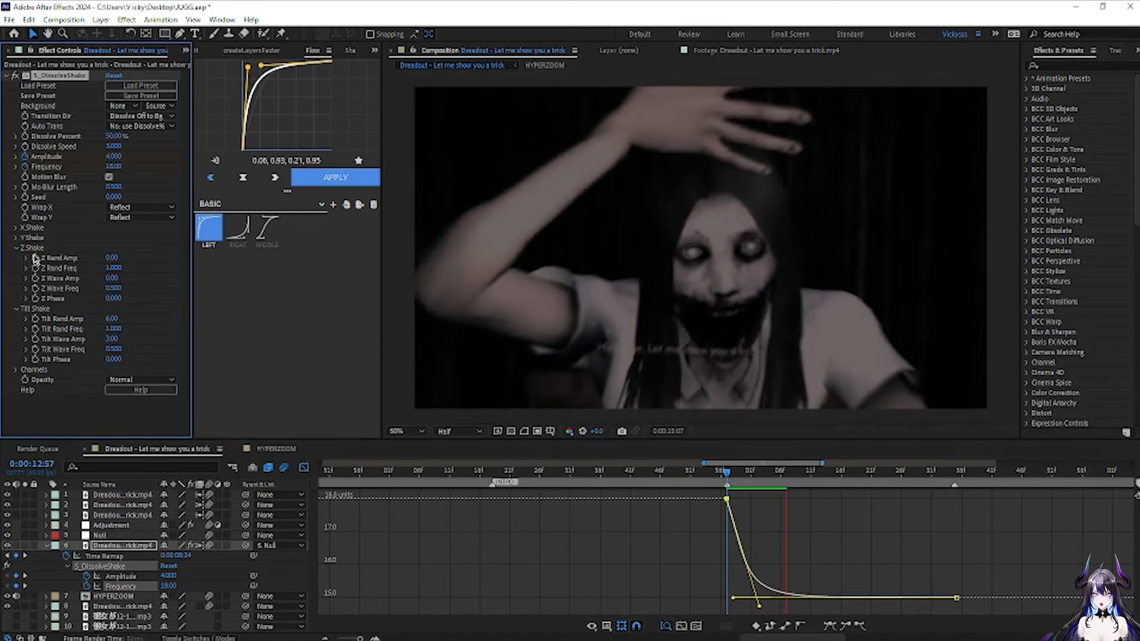
{"action": "left_click", "coordinate": [16, 248]}
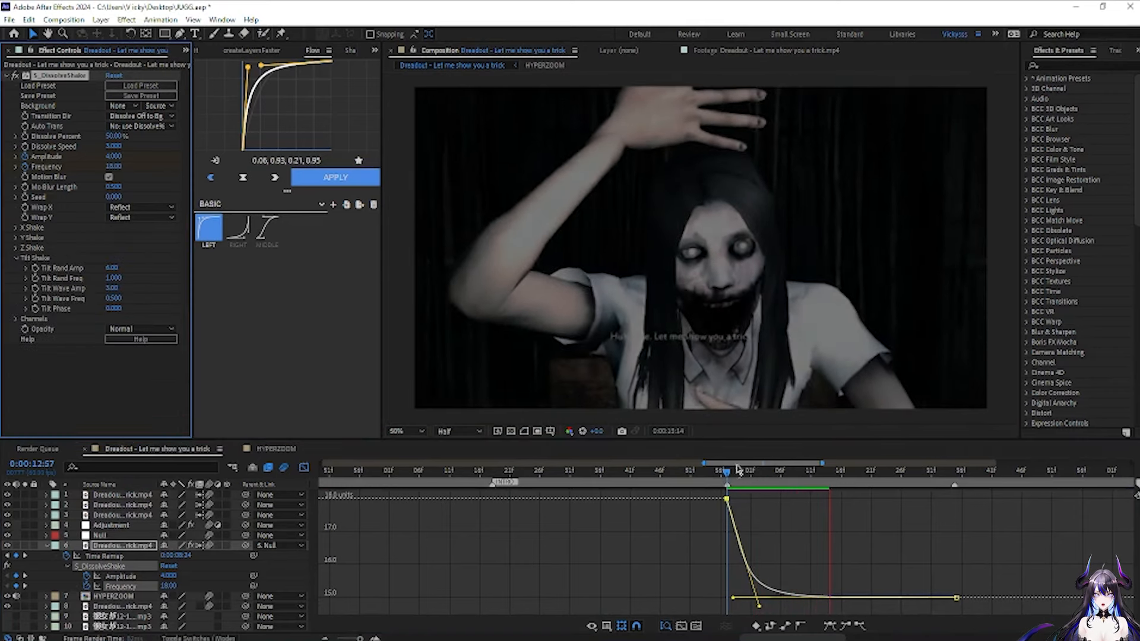
{"action": "left_click", "coordinate": [16, 259]}
{"action": "left_click", "coordinate": [15, 238]}
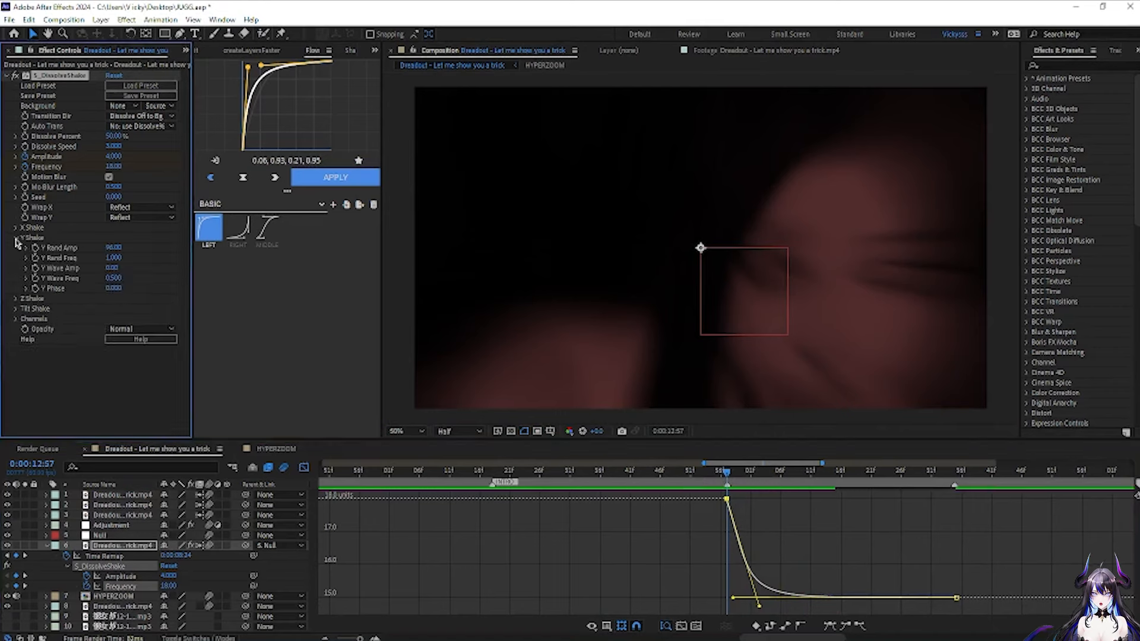
{"action": "left_click", "coordinate": [16, 238]}
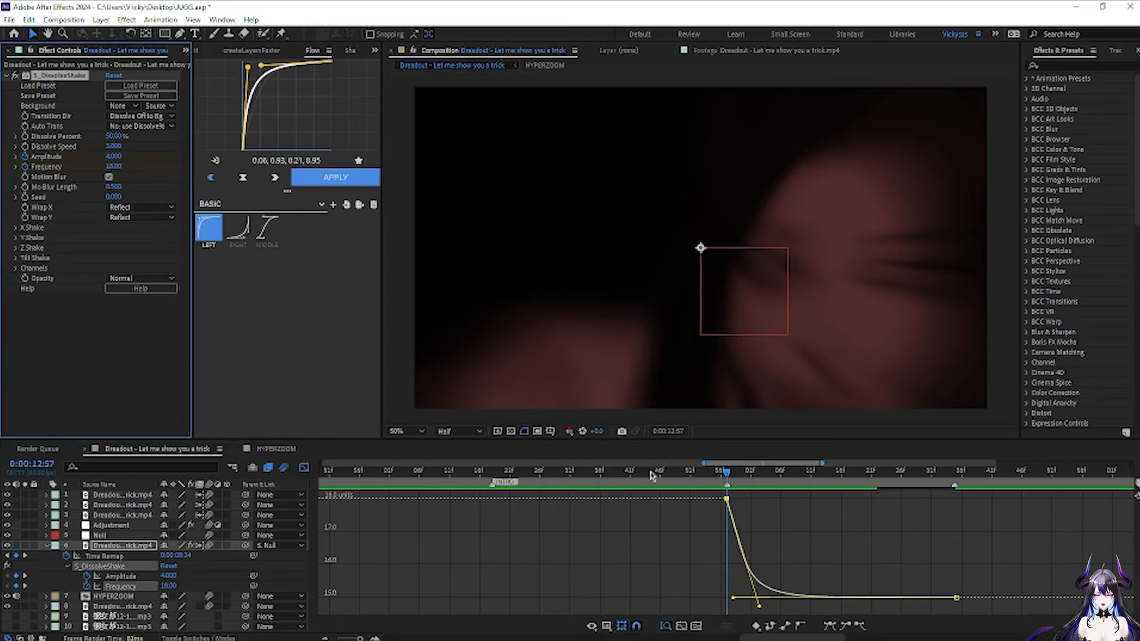
- Return to the layer bar view and preview the zoom and shake sequence from 0:00:12:02 and from 0:00:11:53
{"action": "left_click", "coordinate": [304, 467]}
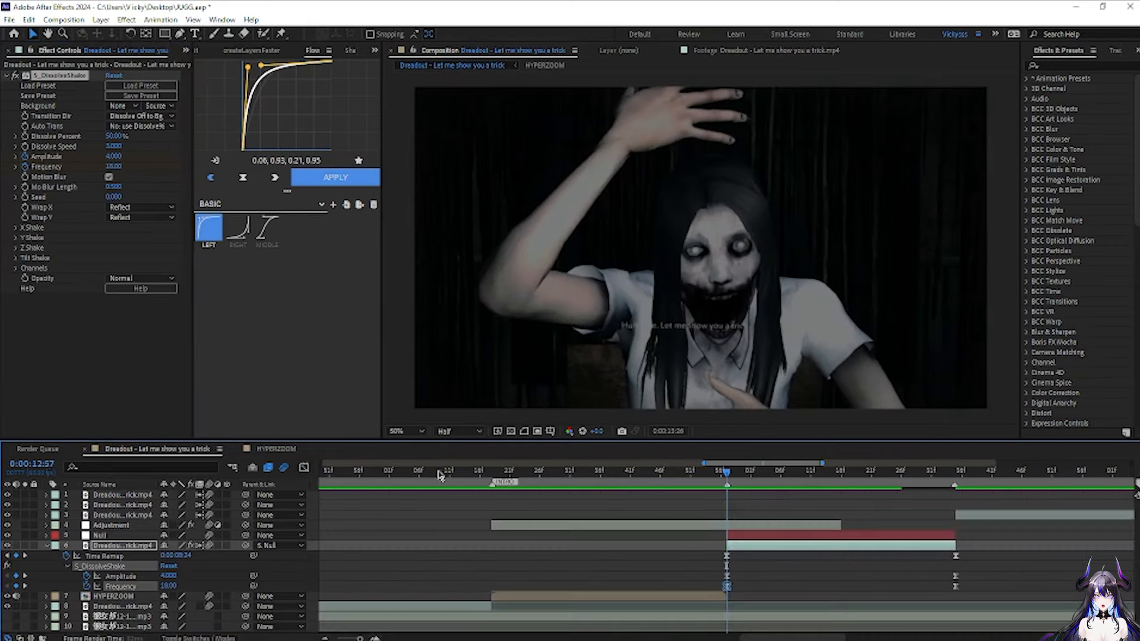
{"action": "left_click", "coordinate": [395, 472]}
{"action": "key", "text": "space"}
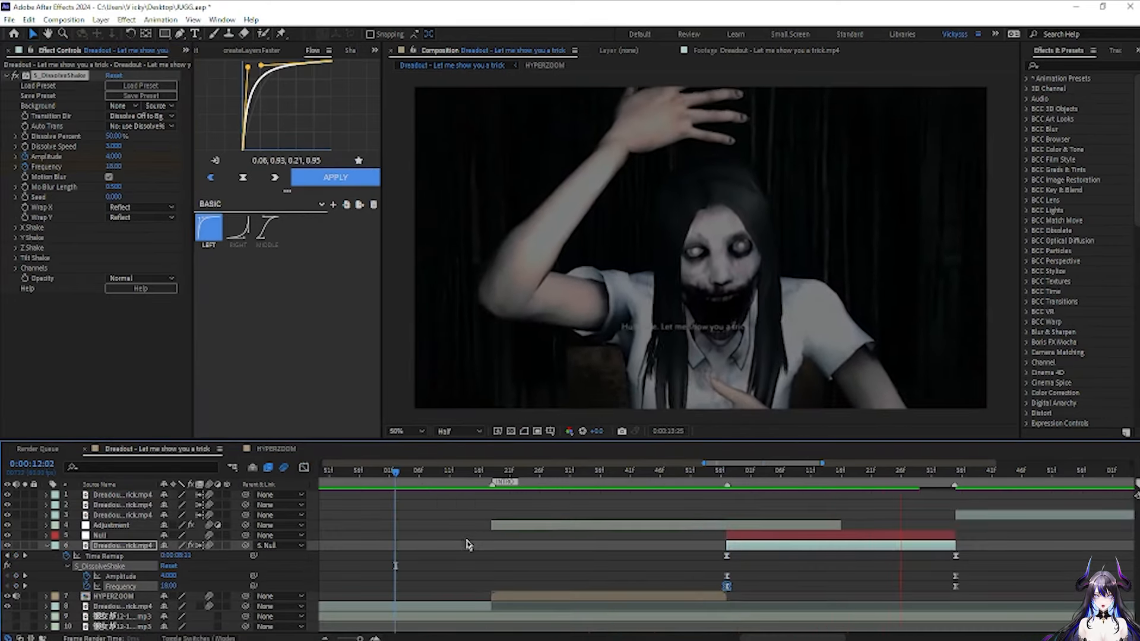
{"action": "left_click_drag", "start_coordinate": [362, 638], "coordinate": [355, 638]}
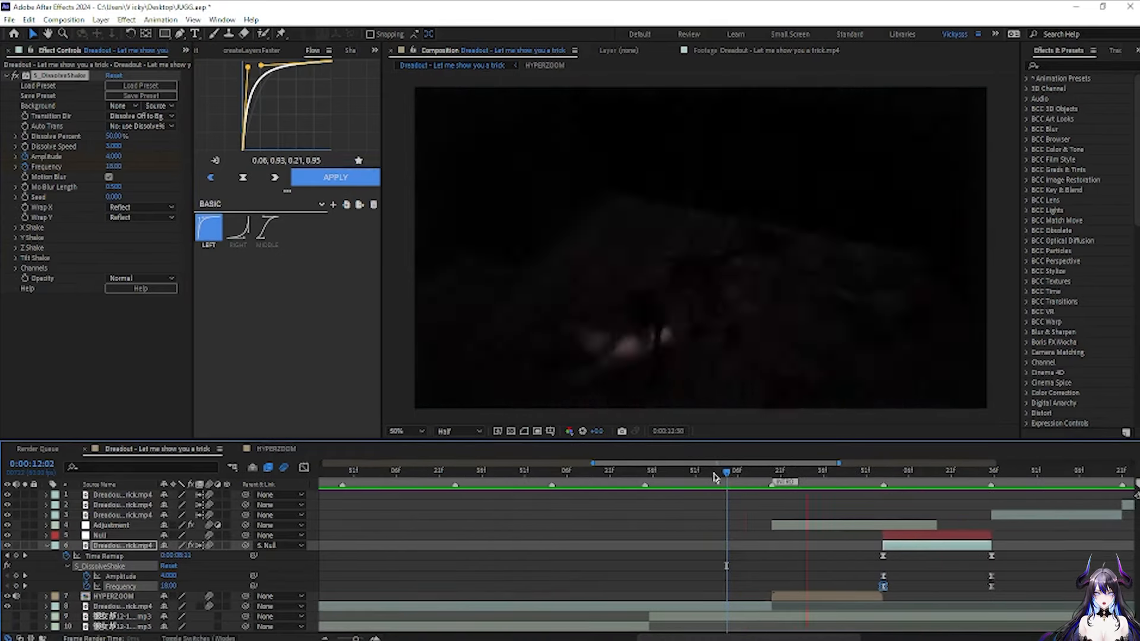
{"action": "key", "text": "space"}
{"action": "key", "text": "space"}
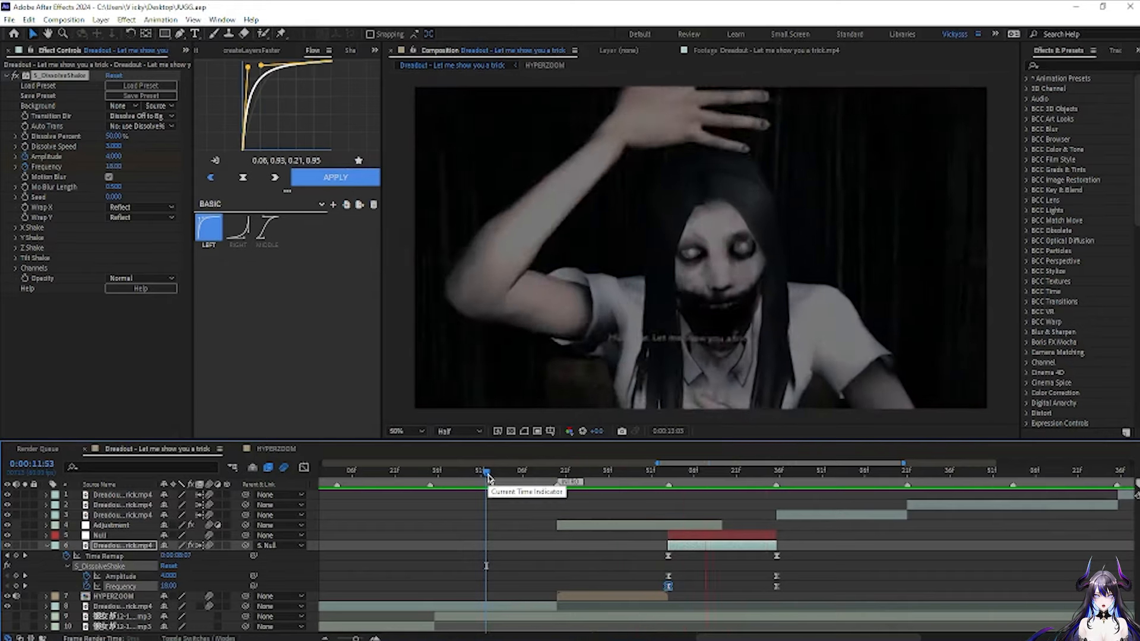
{"action": "left_click_drag", "start_coordinate": [488, 477], "coordinate": [509, 521]}
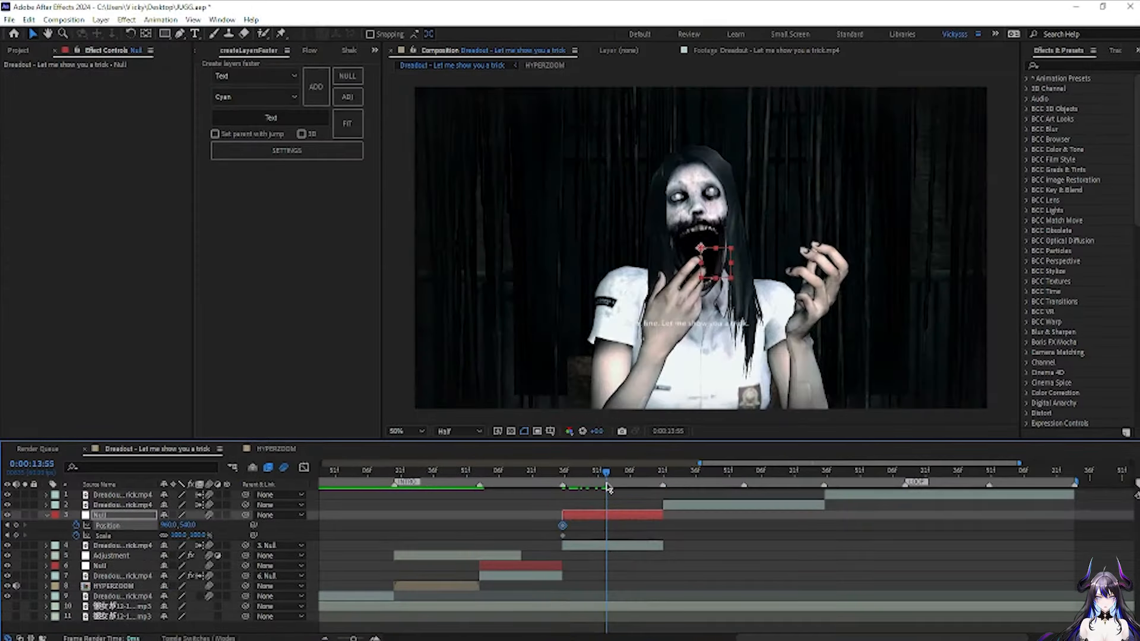
- Scale up the upper null, place its second Position and Scale keyframes at the layer's end, and Easy Ease all of them
{"action": "mouse_move", "coordinate": [609, 488]}
{"action": "left_mouse_down"}
{"action": "mouse_move", "coordinate": [559, 493]}
{"action": "mouse_move", "coordinate": [589, 496]}
{"action": "left_mouse_up"}
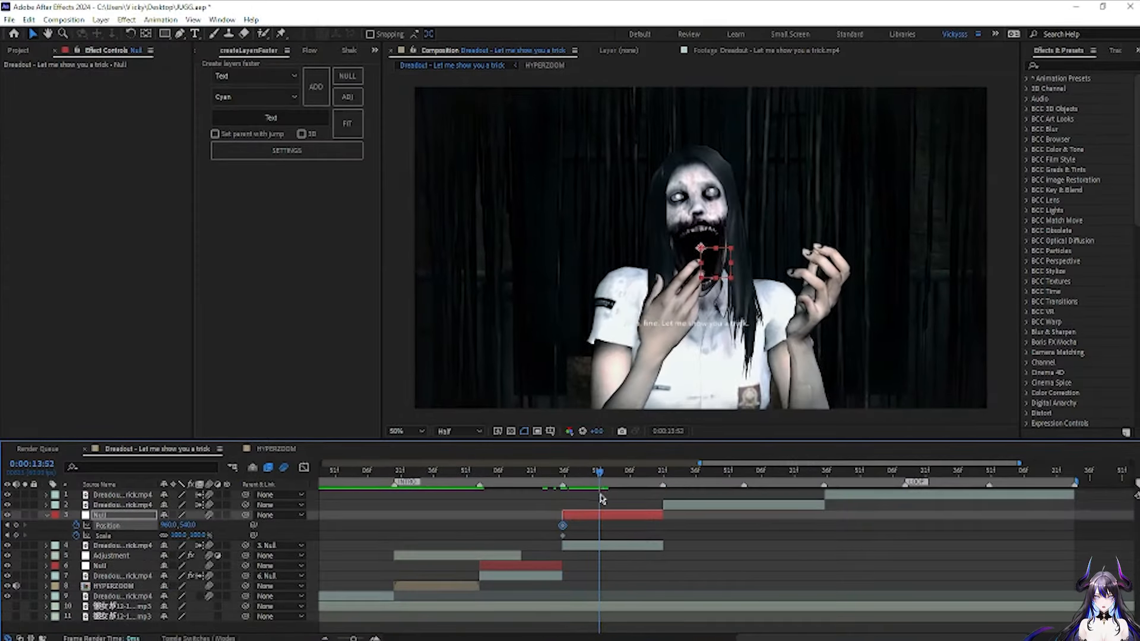
{"action": "left_click_drag", "start_coordinate": [182, 535], "coordinate": [226, 533]}
{"action": "left_click_drag", "start_coordinate": [634, 515], "coordinate": [628, 538]}
{"action": "left_click_drag", "start_coordinate": [628, 528], "coordinate": [665, 532]}
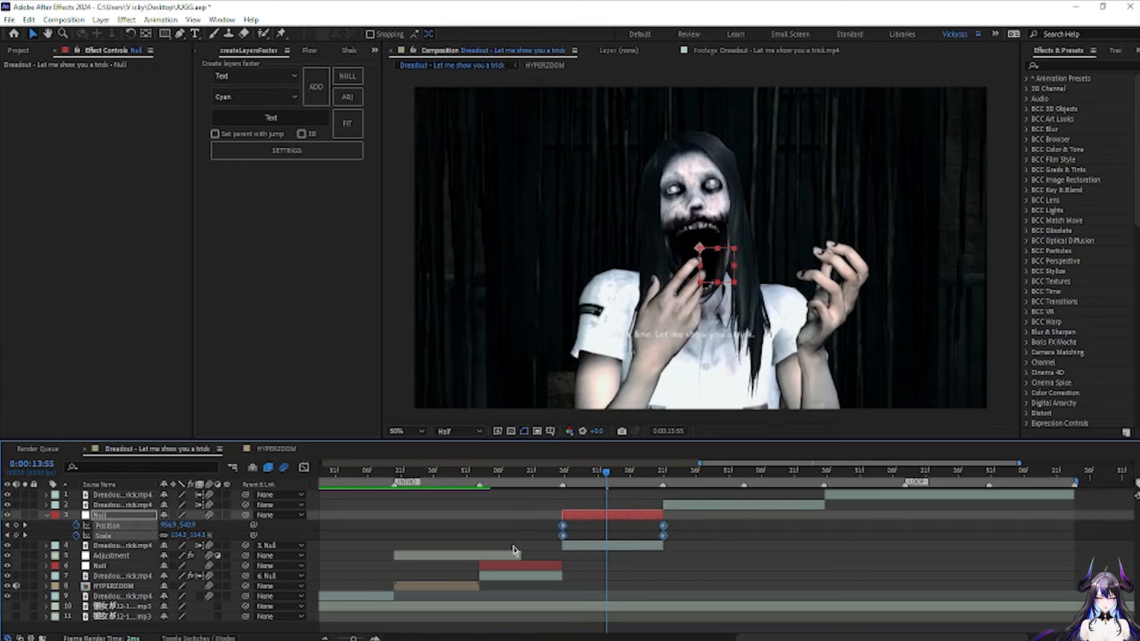
{"action": "key", "text": "F9"}
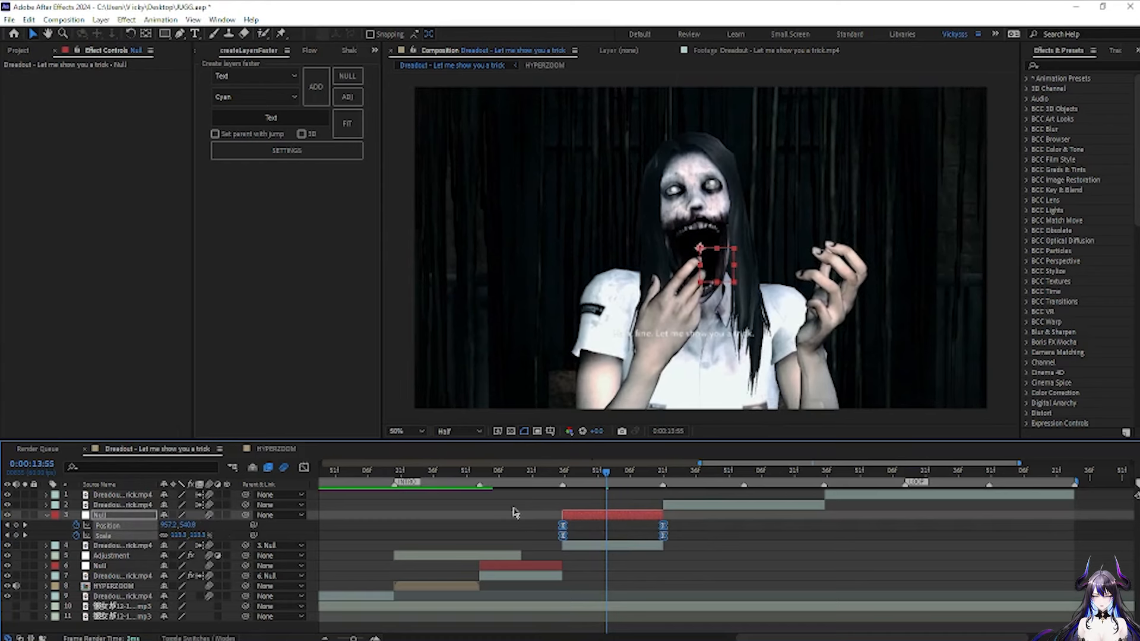
- Reshape the upper null's Scale curve so it changes sharply at the first keyframe and eases out toward the end
{"action": "left_click", "coordinate": [304, 468]}
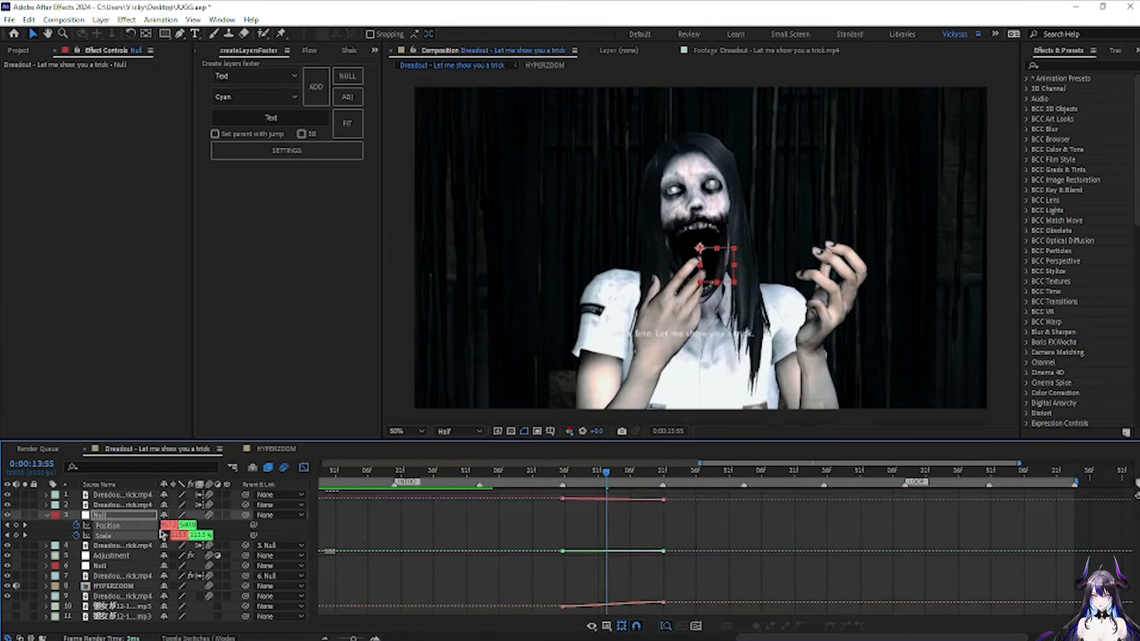
{"action": "left_click", "coordinate": [211, 522]}
{"action": "left_click", "coordinate": [135, 528]}
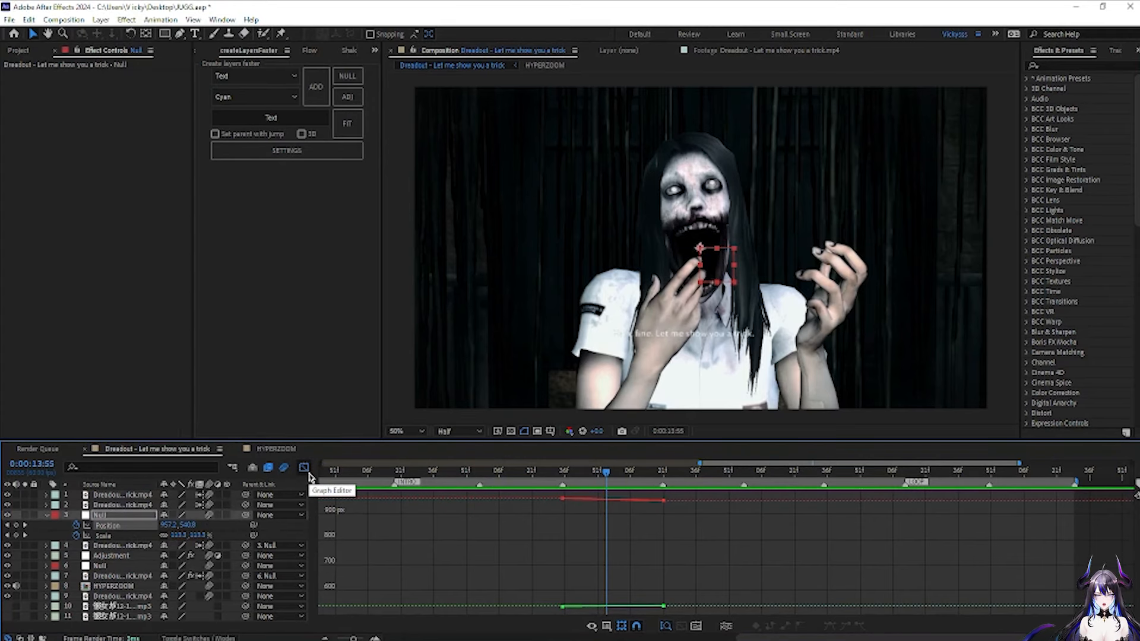
{"action": "left_click", "coordinate": [113, 536]}
{"action": "left_click_drag", "start_coordinate": [596, 605], "coordinate": [565, 541]}
{"action": "left_click_drag", "start_coordinate": [630, 499], "coordinate": [565, 502]}
- Shape the upper null's Position curve with the same fast start and long ease-out, preview the zoom, and go to 0:00:13:35
{"action": "left_click", "coordinate": [127, 526]}
{"action": "left_click_drag", "start_coordinate": [596, 606], "coordinate": [565, 606]}
{"action": "left_click_drag", "start_coordinate": [630, 607], "coordinate": [564, 606]}
{"action": "left_click", "coordinate": [304, 467]}
{"action": "left_click", "coordinate": [382, 473]}
{"action": "key", "text": "space"}
{"action": "left_click_drag", "start_coordinate": [383, 474], "coordinate": [563, 474]}
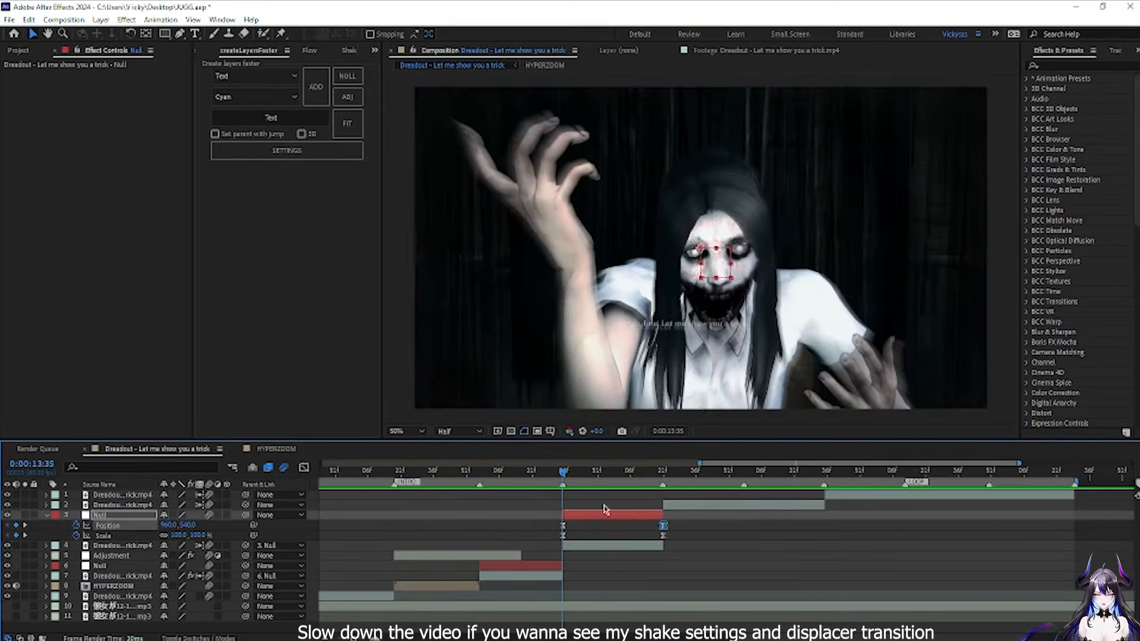
- Apply S_DissolveShake to the clip under the upper null with Dissolve Percent 30%, keyframing Amplitude at 3 and Frequency at 20 at its start
{"action": "left_click", "coordinate": [594, 545]}
{"action": "key", "text": "ctrl+space"}
{"action": "type", "text": "s_dissolvesh"}
{"action": "left_click", "coordinate": [568, 530]}
{"action": "left_click_drag", "start_coordinate": [111, 137], "coordinate": [102, 136]}
{"action": "left_click_drag", "start_coordinate": [25, 157], "coordinate": [24, 167]}
{"action": "left_click", "coordinate": [113, 157]}
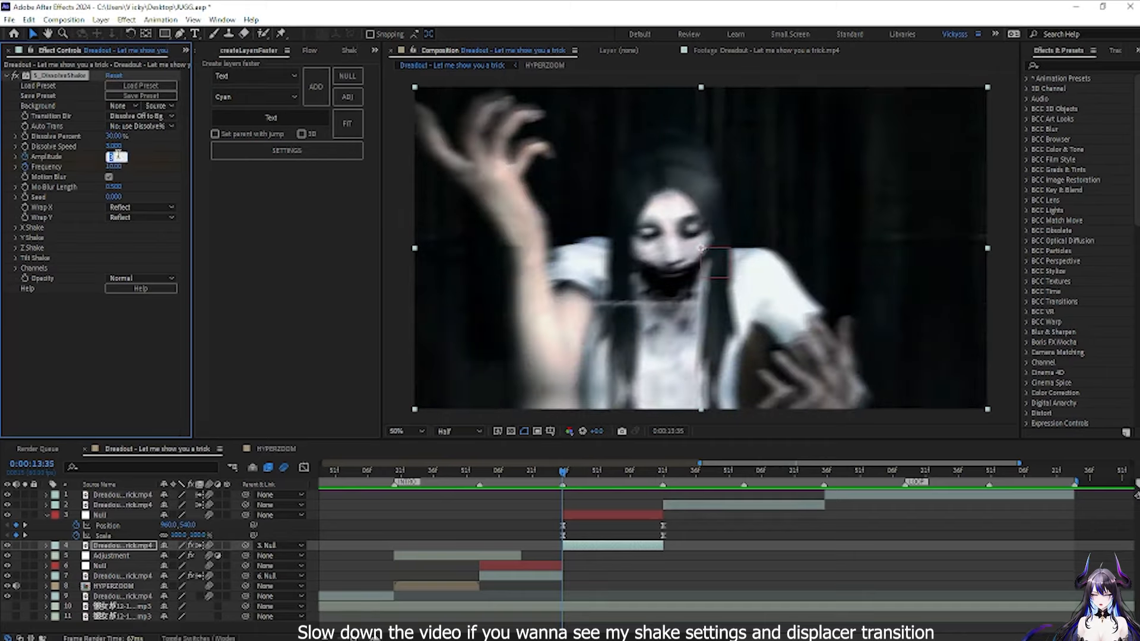
{"action": "type", "text": "3"}
{"action": "key", "text": "Tab"}
{"action": "type", "text": "20u"}
- Keyframe the shake's Amplitude to 0 at the clip's end and Easy Ease the shake keyframes
{"action": "left_click", "coordinate": [114, 157]}
{"action": "type", "text": "0"}
{"action": "mouse_move", "coordinate": [563, 473]}
{"action": "left_mouse_down"}
{"action": "mouse_move", "coordinate": [646, 473]}
{"action": "mouse_move", "coordinate": [563, 473]}
{"action": "left_mouse_up"}
{"action": "key", "text": "F9"}
{"action": "left_click", "coordinate": [349, 50]}
{"action": "right_click", "coordinate": [300, 57]}
{"action": "left_click", "coordinate": [338, 62]}
{"action": "scroll", "coordinate": [653, 570], "scroll_direction": "left", "scroll_amount": 2}
- Set S_DissolveShake's Z Rand Amp to 90
{"action": "left_click", "coordinate": [16, 258]}
{"action": "left_click", "coordinate": [114, 288]}
{"action": "left_click", "coordinate": [16, 258]}
{"action": "left_click", "coordinate": [16, 248]}
{"action": "left_click", "coordinate": [113, 259]}
{"action": "type", "text": "90"}
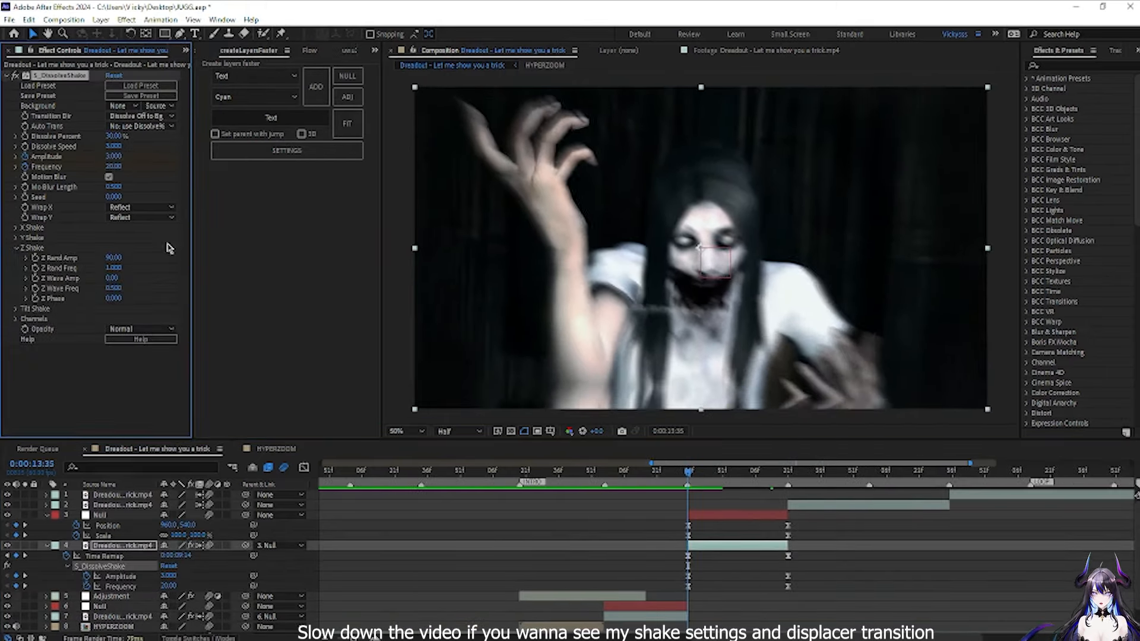
- Reshape the new shake's Frequency curve into a steep drop that flattens toward the clip's end, and save the project
{"action": "left_click", "coordinate": [120, 576]}
{"action": "left_click", "coordinate": [304, 467]}
{"action": "left_click", "coordinate": [131, 588]}
{"action": "left_click_drag", "start_coordinate": [755, 607], "coordinate": [701, 605]}
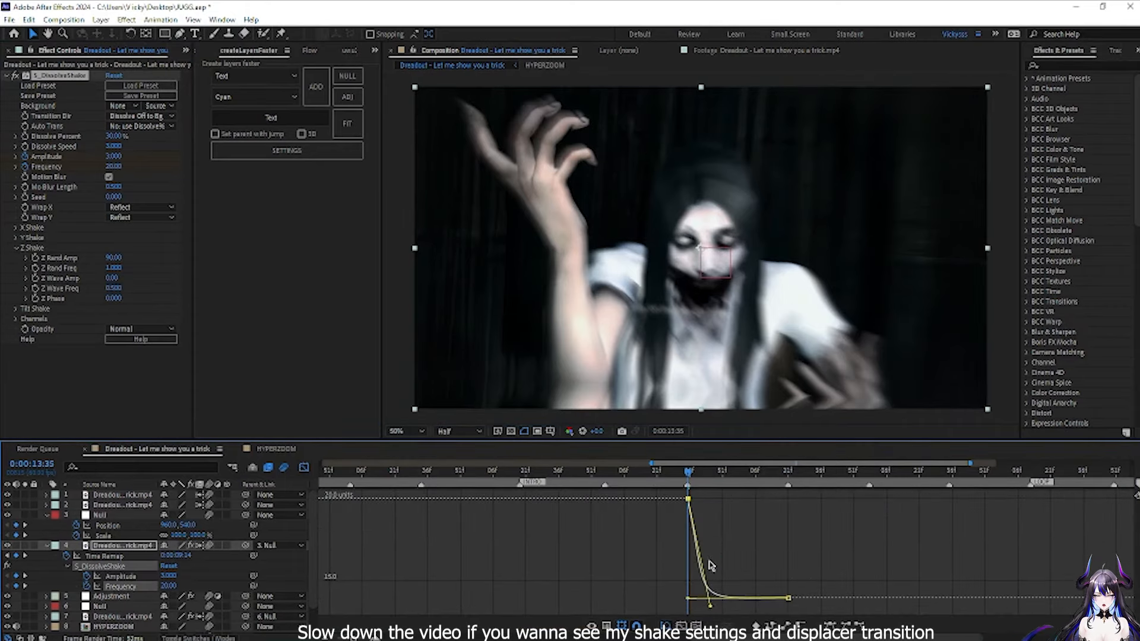
{"action": "key", "text": "ctrl+d"}
{"action": "key", "text": "ctrl+s"}
- Reveal the clip's modified properties and review the shake's Frequency and Amplitude curves
{"action": "left_click", "coordinate": [104, 536]}
{"action": "left_click", "coordinate": [105, 556]}
{"action": "left_click", "coordinate": [304, 467]}
{"action": "key", "text": "u"}
{"action": "key", "text": "u"}
{"action": "left_click", "coordinate": [120, 545]}
{"action": "left_click", "coordinate": [304, 467]}
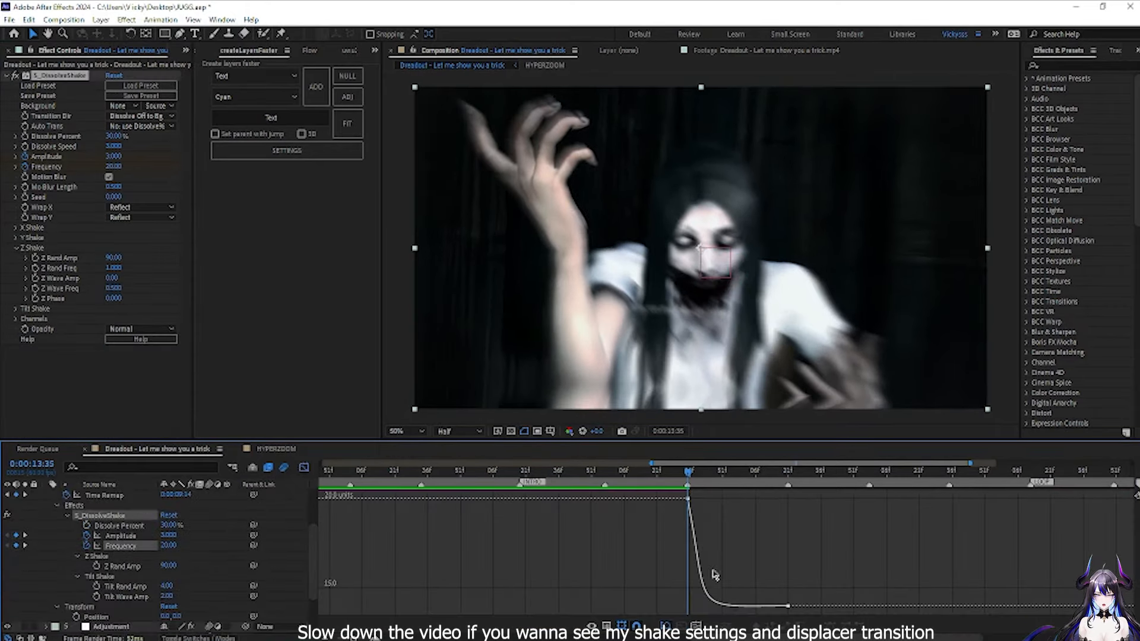
{"action": "left_click", "coordinate": [120, 535]}
{"action": "left_click", "coordinate": [304, 468]}
- Collapse the clip's properties and play back the shake from 0:00:13:02 and nearby points, checking its Z Rand Amp
{"action": "key", "text": "space"}
{"action": "key", "text": "u"}
{"action": "left_click", "coordinate": [608, 472]}
{"action": "key", "text": "space"}
{"action": "left_click", "coordinate": [615, 473]}
{"action": "key", "text": "space"}
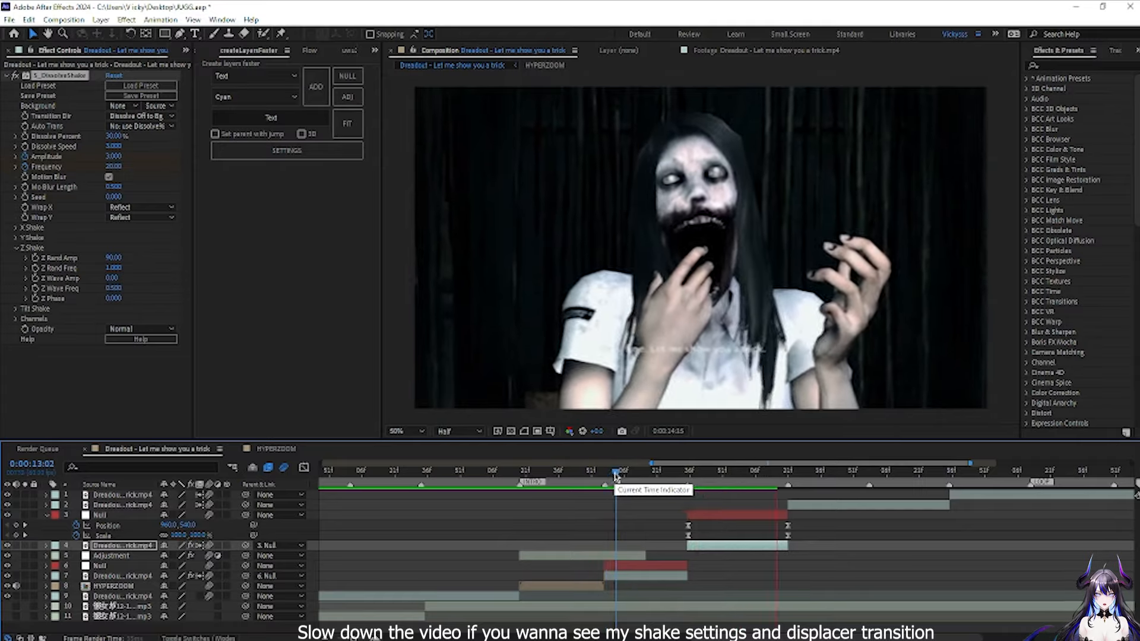
{"action": "left_click", "coordinate": [467, 473]}
{"action": "key", "text": "space"}
{"action": "left_click", "coordinate": [113, 258]}
{"action": "left_click_drag", "start_coordinate": [724, 473], "coordinate": [674, 473]}
{"action": "key", "text": "space"}
- Save the project, collapse the upper null's keyframes, and preview the cut leading into the shaken clip
{"action": "key", "text": "ctrl+s"}
{"action": "left_click", "coordinate": [720, 515]}
{"action": "key", "text": "u"}
{"action": "key", "text": "space"}
{"action": "left_click", "coordinate": [578, 474]}
{"action": "key", "text": "space"}
{"action": "left_click", "coordinate": [588, 473]}
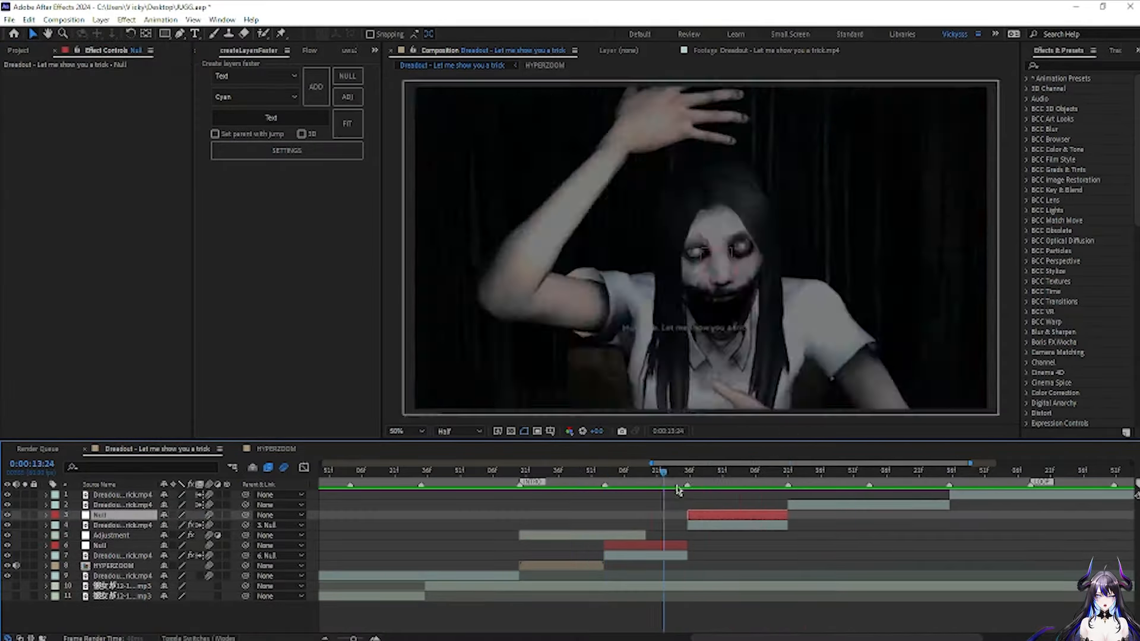
- Examine the clip's S_DissolveShake Y Shake settings and play back the sequence from 0:00:12:39
{"action": "left_click", "coordinate": [736, 526]}
{"action": "left_click", "coordinate": [688, 473]}
{"action": "left_click", "coordinate": [16, 247]}
{"action": "left_click", "coordinate": [16, 238]}
{"action": "left_click", "coordinate": [692, 473]}
{"action": "left_click", "coordinate": [565, 473]}
{"action": "key", "text": "space"}
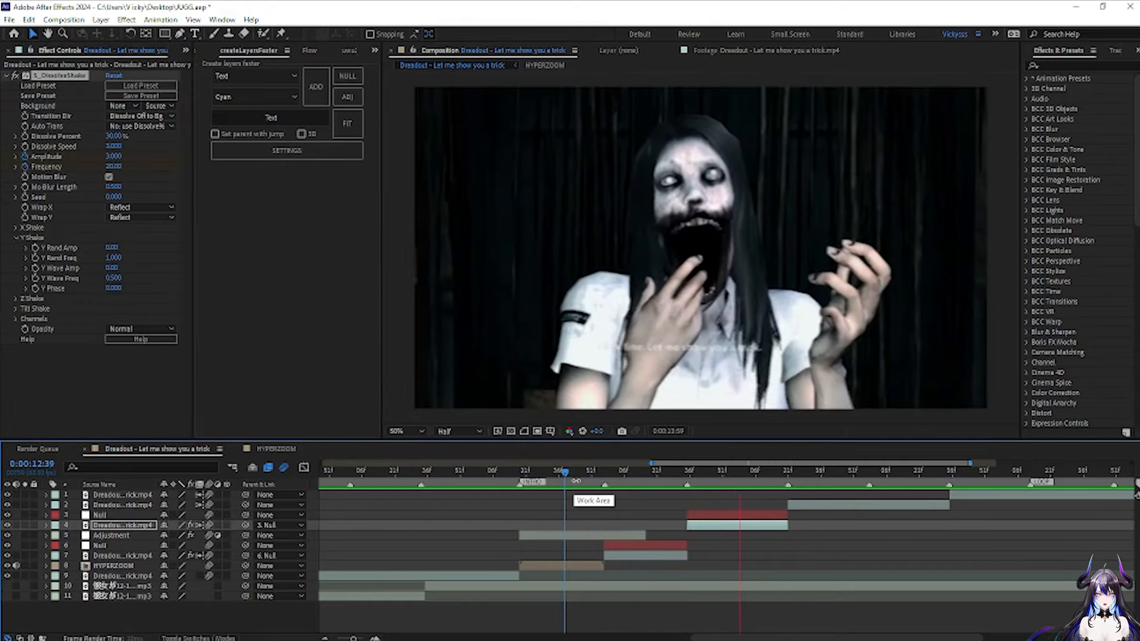
- Apply S_DissolveShake to the clip on layer 2 and keyframe Dissolve Percent up to 39% at 0:00:14:58
{"action": "left_click", "coordinate": [710, 473]}
{"action": "left_click", "coordinate": [851, 473]}
{"action": "left_click", "coordinate": [811, 506]}
{"action": "scroll", "coordinate": [700, 507], "scroll_direction": "right", "scroll_amount": 5}
{"action": "key", "text": "ctrl+space"}
{"action": "type", "text": "s_dissolveshake"}
{"action": "key", "text": "Return"}
{"action": "left_click", "coordinate": [24, 137]}
{"action": "key", "text": "u"}
{"action": "left_click", "coordinate": [111, 137]}
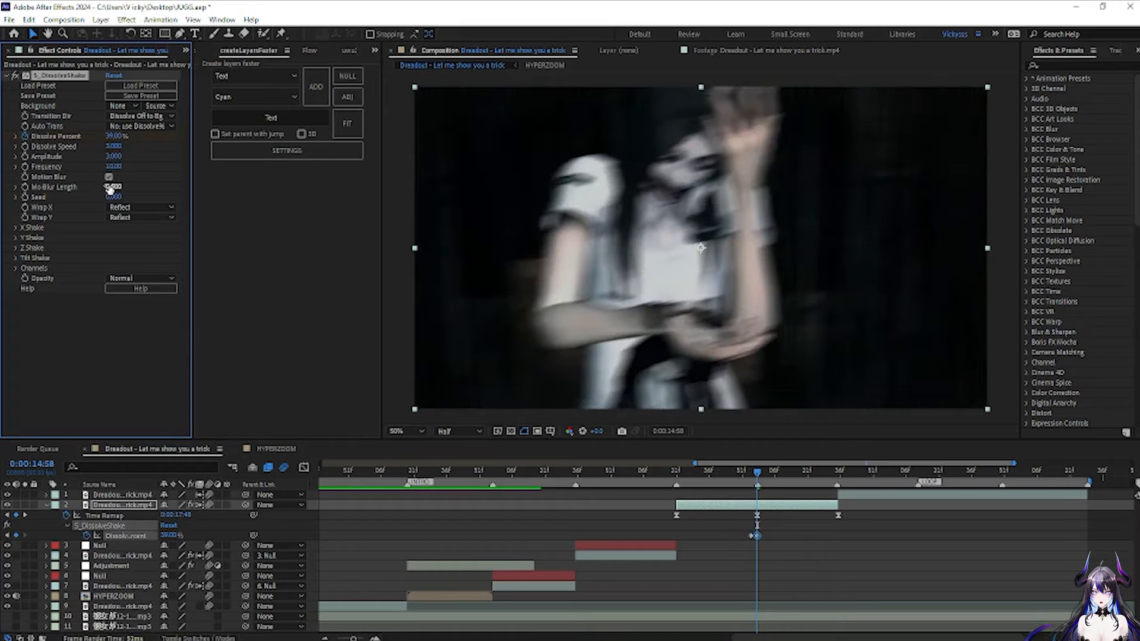
- Keyframe Dissolve Percent to 0% at the clip's end, Easy Ease all its keyframes, and preview the shake from 0:00:14:44
{"action": "left_click", "coordinate": [791, 474]}
{"action": "left_click", "coordinate": [112, 136]}
{"action": "type", "text": "0"}
{"action": "left_click_drag", "start_coordinate": [792, 536], "coordinate": [838, 537]}
{"action": "left_click_drag", "start_coordinate": [736, 544], "coordinate": [867, 532]}
{"action": "key", "text": "F9"}
{"action": "left_click", "coordinate": [726, 473]}
{"action": "key", "text": "space"}
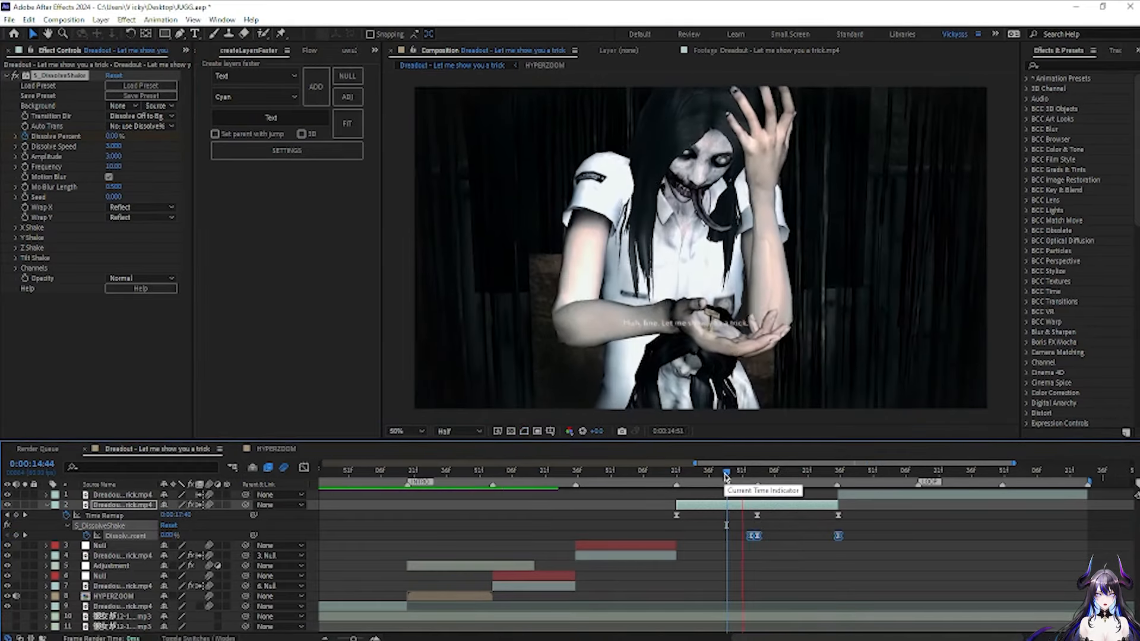
- Reshape the Dissolve Percent curve into a steep drop that levels off, and preview the sequence from 0:00:12:33
{"action": "left_click", "coordinate": [304, 467]}
{"action": "left_click_drag", "start_coordinate": [784, 500], "coordinate": [776, 589]}
{"action": "key", "text": "space"}
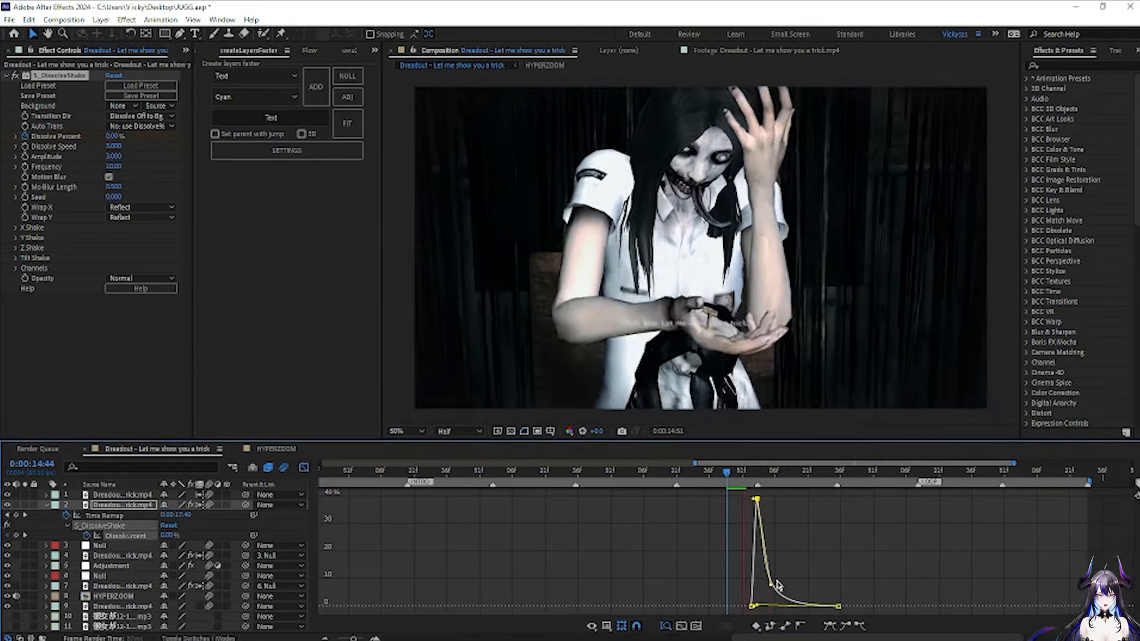
{"action": "left_click", "coordinate": [304, 467]}
{"action": "left_click", "coordinate": [440, 473]}
{"action": "key", "text": "space"}
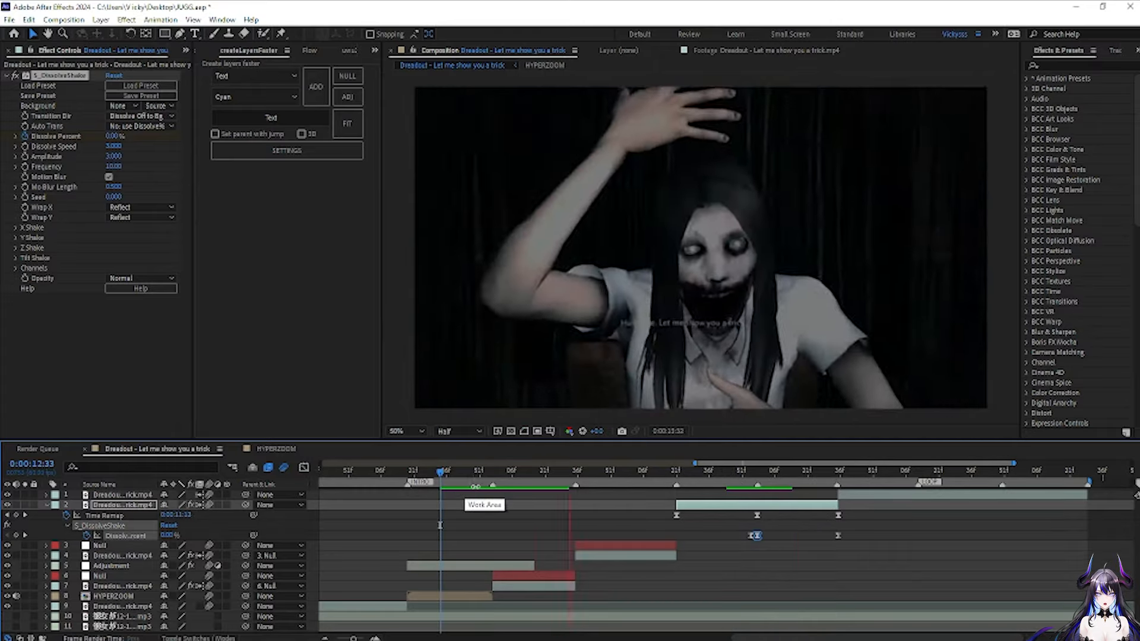
{"action": "left_click", "coordinate": [658, 531]}
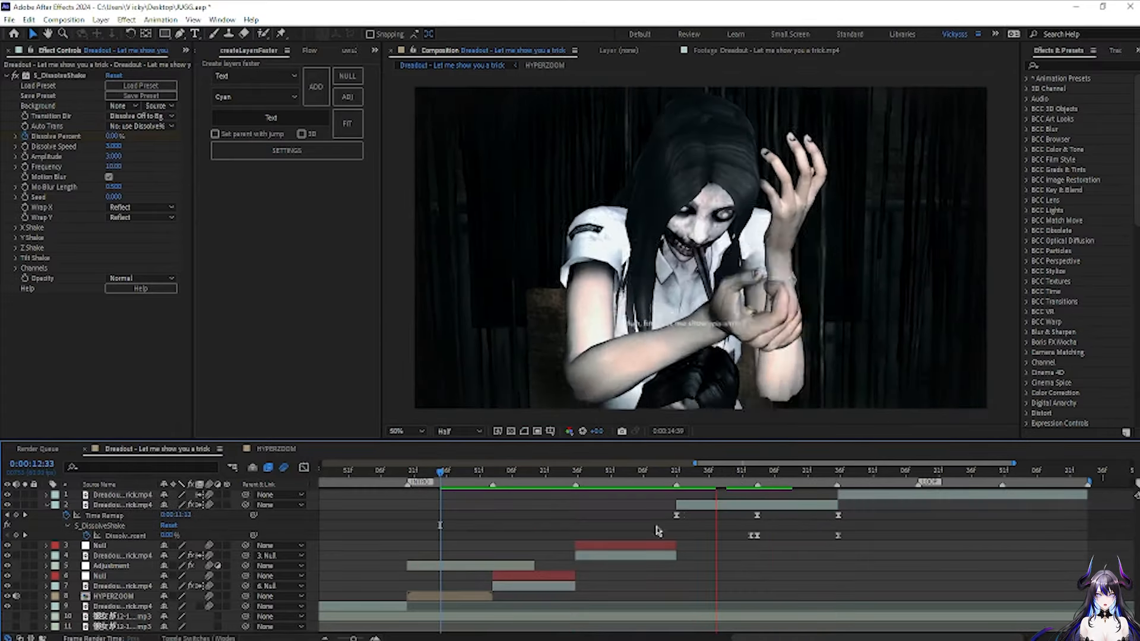
- Extend the layer 2 clip's start and its first Time Remap keyframe back to 0:00:14:08, and save the project
{"action": "left_click_drag", "start_coordinate": [440, 473], "coordinate": [676, 516]}
{"action": "left_click_drag", "start_coordinate": [676, 515], "coordinate": [649, 515]}
{"action": "left_click_drag", "start_coordinate": [675, 473], "coordinate": [650, 491]}
{"action": "key", "text": "alt+["}
{"action": "key", "text": "ctrl+s"}
- Apply the Displacer Pro effect to the extended clip
{"action": "key", "text": "ctrl+space"}
{"action": "type", "text": "dis"}
{"action": "key", "text": "Down"}
{"action": "key", "text": "Return"}
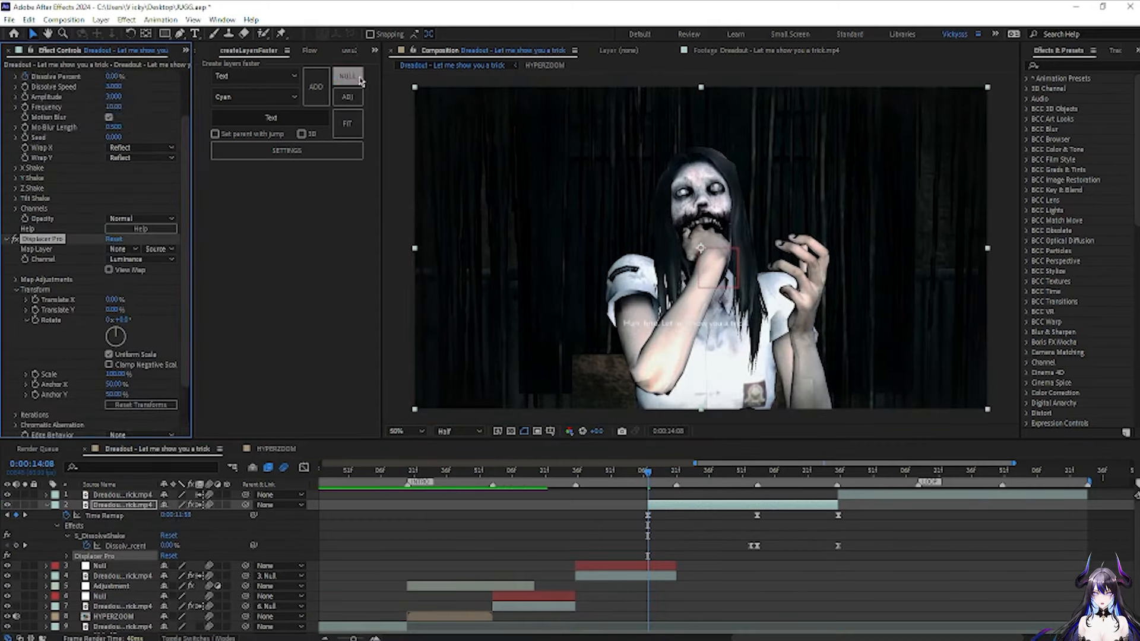
- Add a null for the clip, keyframe its Scale upward from 66% at the start, and shape the curve into a sharp S
{"action": "left_click_drag", "start_coordinate": [178, 515], "coordinate": [171, 521]}
{"action": "left_click_drag", "start_coordinate": [677, 516], "coordinate": [702, 515]}
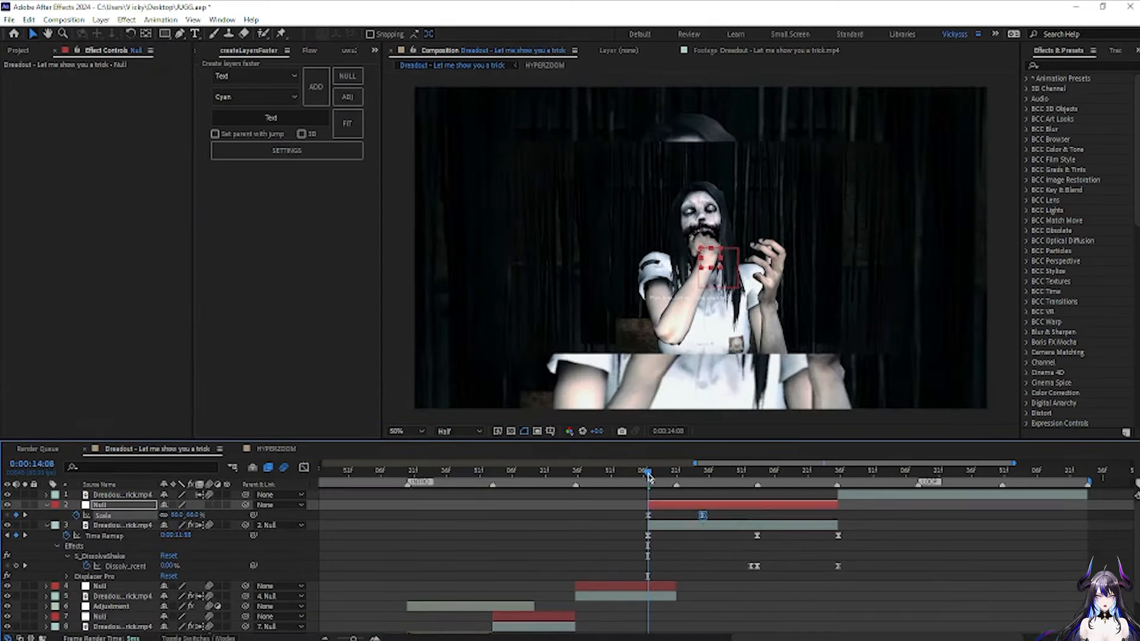
{"action": "left_click", "coordinate": [304, 467]}
{"action": "left_click_drag", "start_coordinate": [667, 605], "coordinate": [697, 606]}
{"action": "left_click_drag", "start_coordinate": [684, 606], "coordinate": [655, 606]}
{"action": "left_click", "coordinate": [304, 468]}
{"action": "left_click", "coordinate": [628, 472]}
{"action": "key", "text": "ctrl+space"}
{"action": "type", "text": "motion"}
{"action": "left_click", "coordinate": [582, 544]}
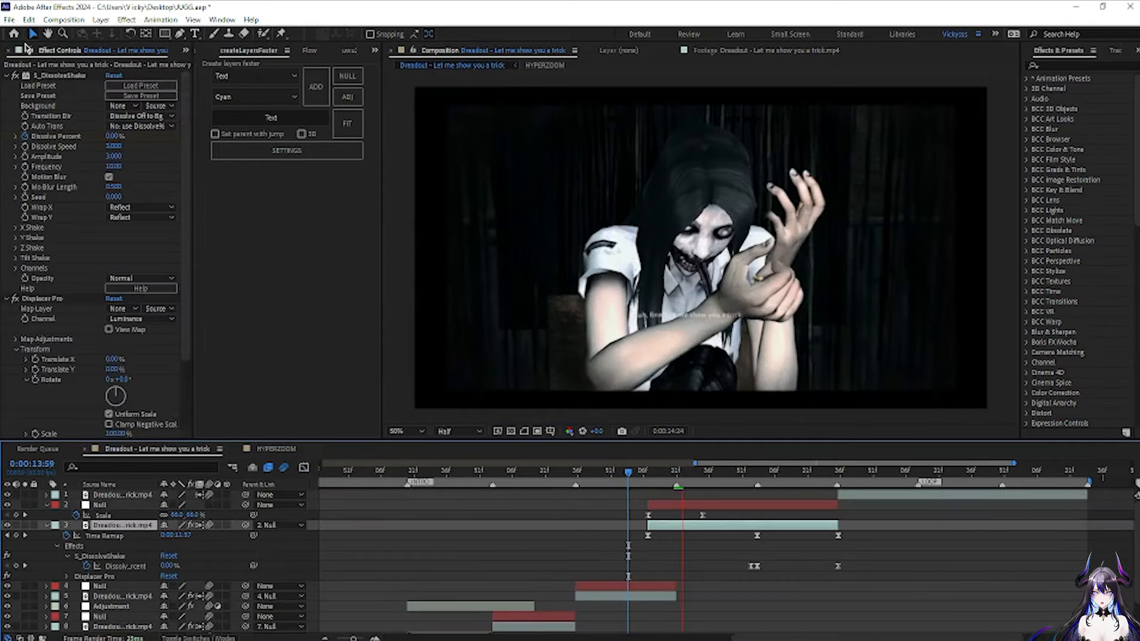
{"action": "left_click_drag", "start_coordinate": [40, 75], "coordinate": [43, 196]}
{"action": "key", "text": "Delete"}
- Set S_DissolveShake's Wrap X and Wrap Y to No, and apply Motion Tile with Output Width 390, Output Height 290 and mirrored edges
{"action": "left_click", "coordinate": [7, 76]}
{"action": "left_click", "coordinate": [122, 217]}
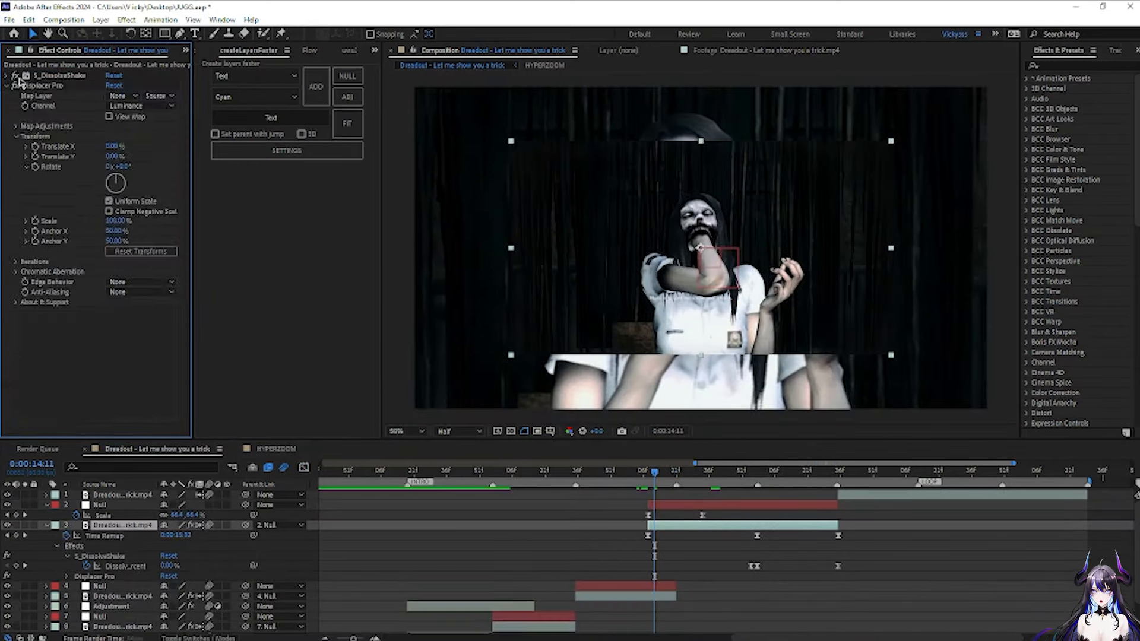
{"action": "left_click", "coordinate": [123, 232]}
{"action": "key", "text": "ctrl+space"}
{"action": "type", "text": "motion"}
{"action": "key", "text": "Return"}
{"action": "left_click_drag", "start_coordinate": [114, 368], "coordinate": [286, 368]}
{"action": "left_click_drag", "start_coordinate": [114, 378], "coordinate": [234, 353]}
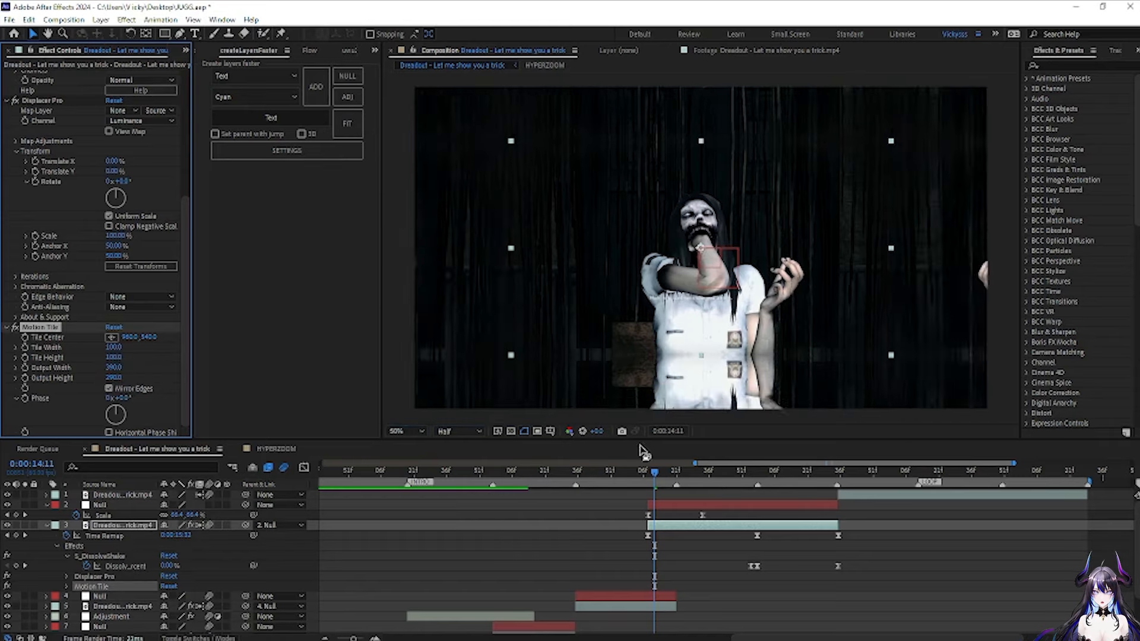
- Keyframe Displacer Pro's Scale from 0% at 0:00:14:08 to 100% at the null's second Scale keyframe, and collapse the clip's properties
{"action": "left_click_drag", "start_coordinate": [654, 473], "coordinate": [648, 473]}
{"action": "scroll", "coordinate": [89, 178], "scroll_direction": "up", "scroll_amount": 5}
{"action": "left_click", "coordinate": [7, 75]}
{"action": "left_click", "coordinate": [36, 221]}
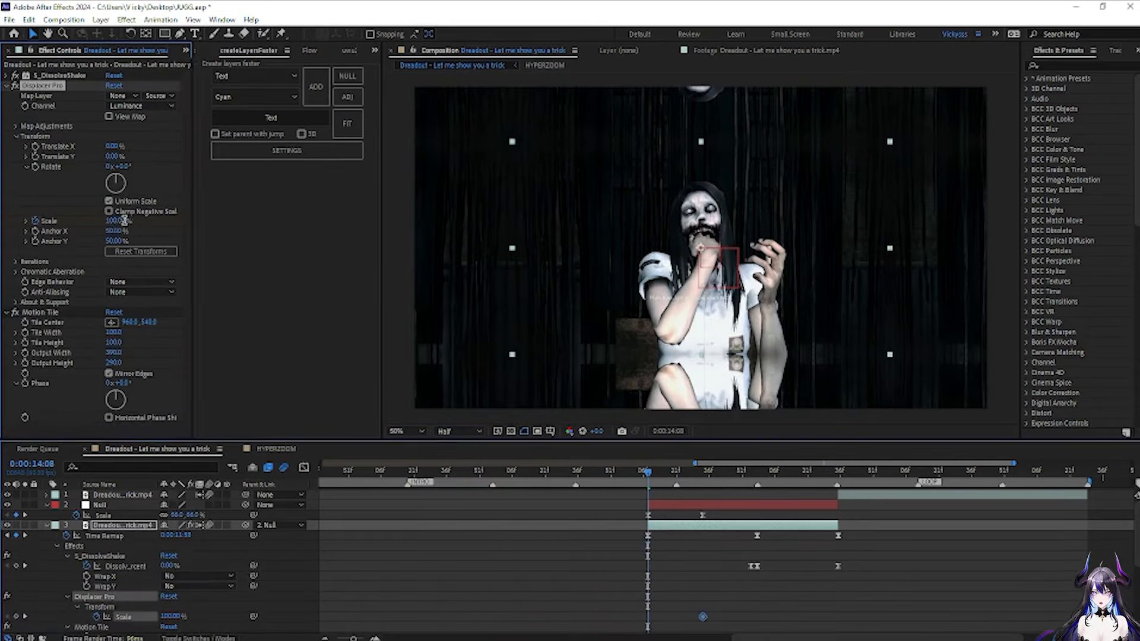
{"action": "key", "text": "ctrl+v"}
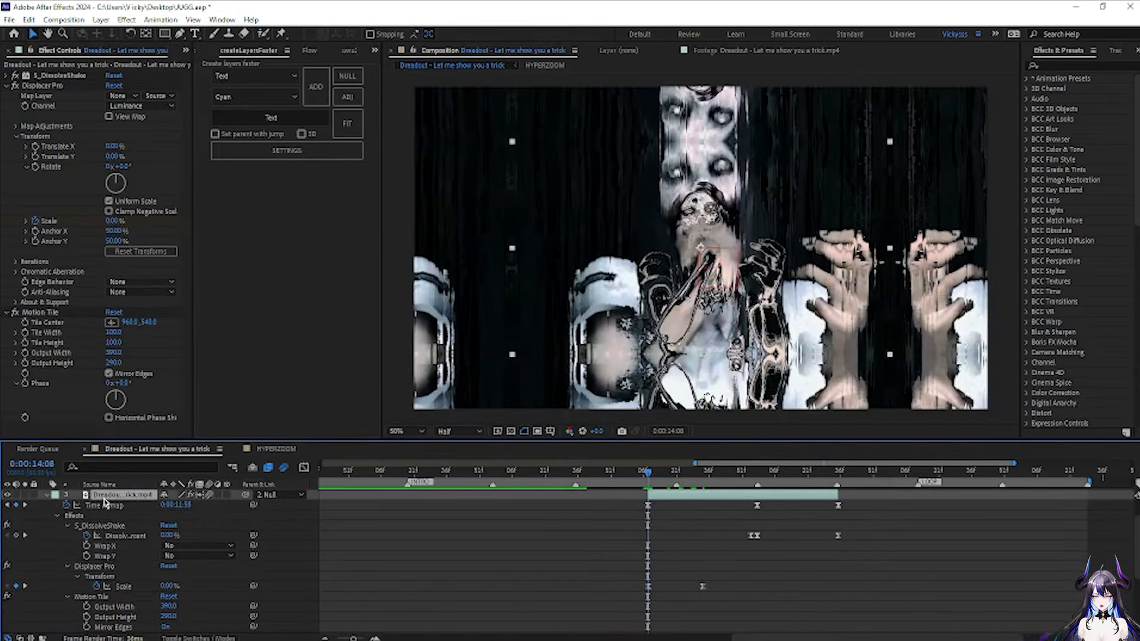
{"action": "key", "text": "u"}
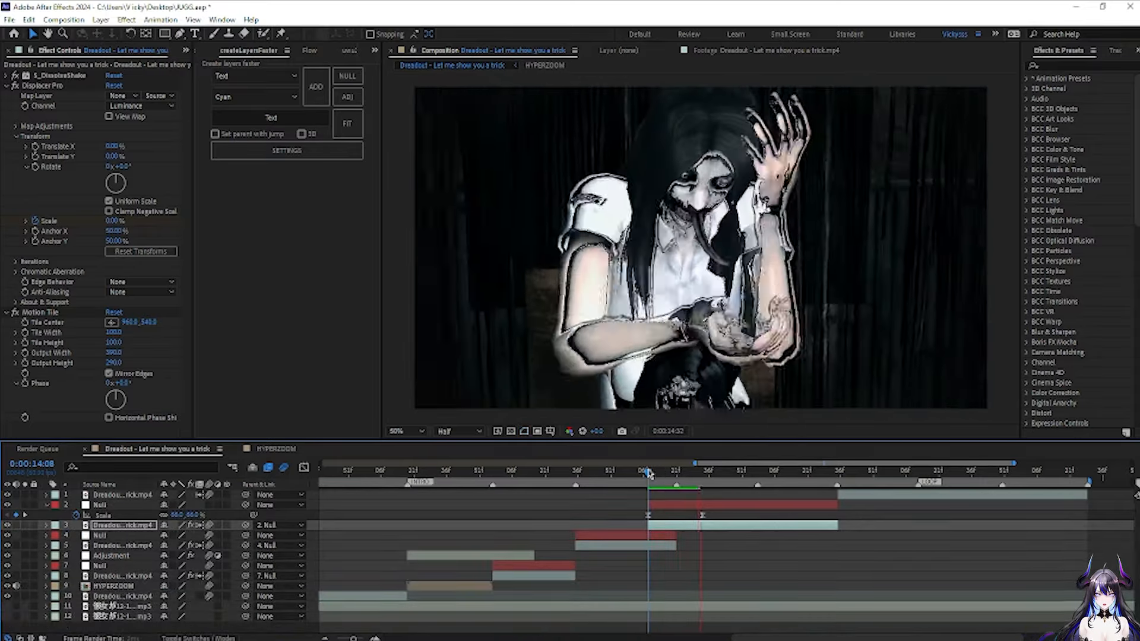
- Preview the displacement transition and apply S_HueSatBright to the displaced clip
{"action": "key", "text": "space"}
{"action": "key", "text": "u"}
{"action": "left_click_drag", "start_coordinate": [720, 572], "coordinate": [641, 580]}
{"action": "left_click", "coordinate": [623, 473]}
{"action": "key", "text": "ctrl+space"}
{"action": "key", "text": "Return"}
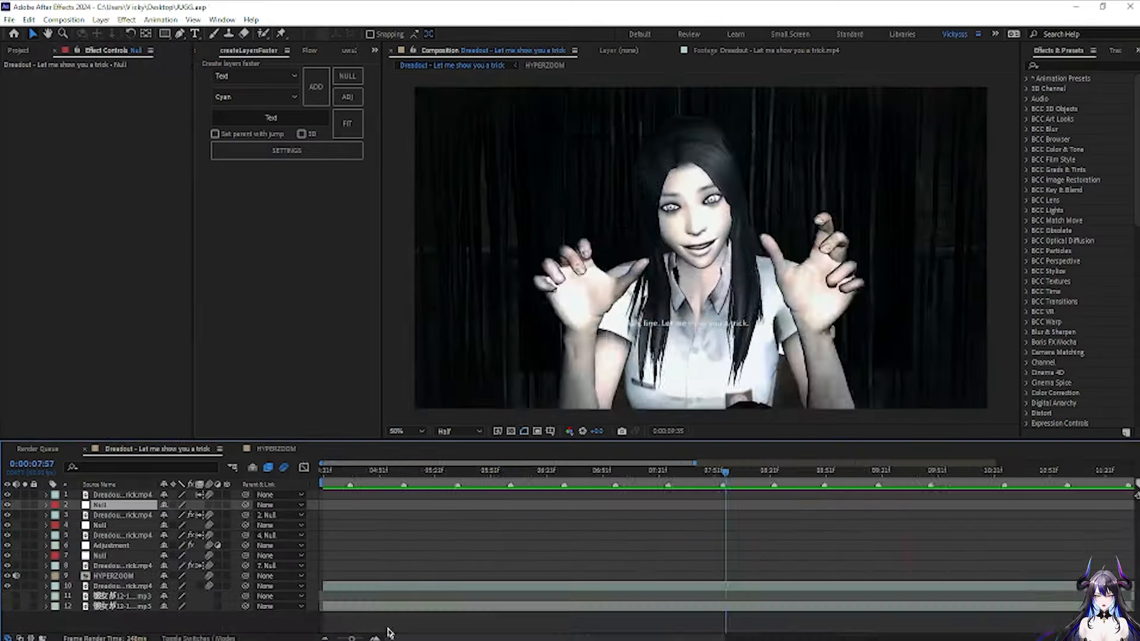
- Collapse the displaced clip's effects, enable the audio of layer 11, and play the edit from 0:00:07:57
{"action": "left_click_drag", "start_coordinate": [460, 639], "coordinate": [705, 639]}
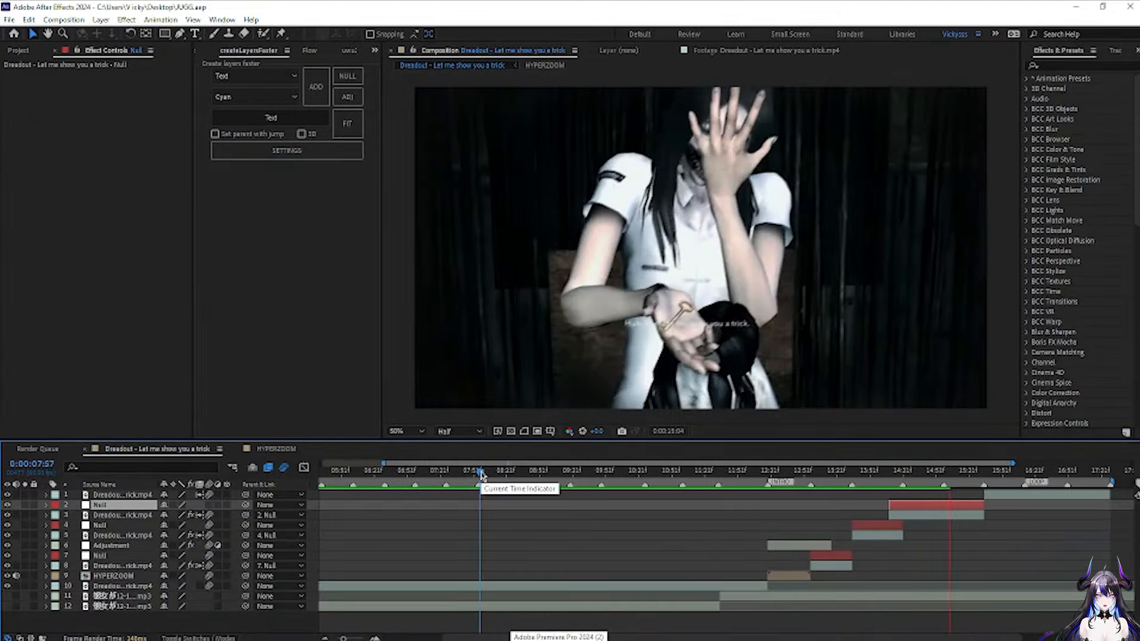
{"action": "key", "text": "ctrl+Down"}
{"action": "left_click", "coordinate": [5, 323]}
{"action": "left_click", "coordinate": [6, 85]}
{"action": "left_click", "coordinate": [16, 596]}
{"action": "key", "text": "space"}
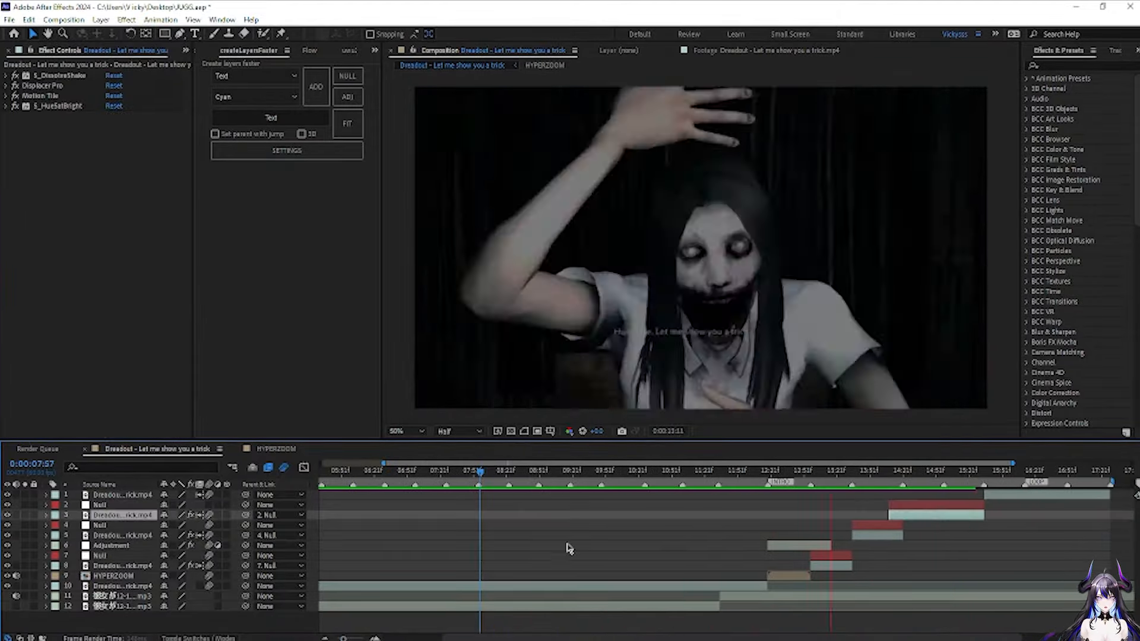
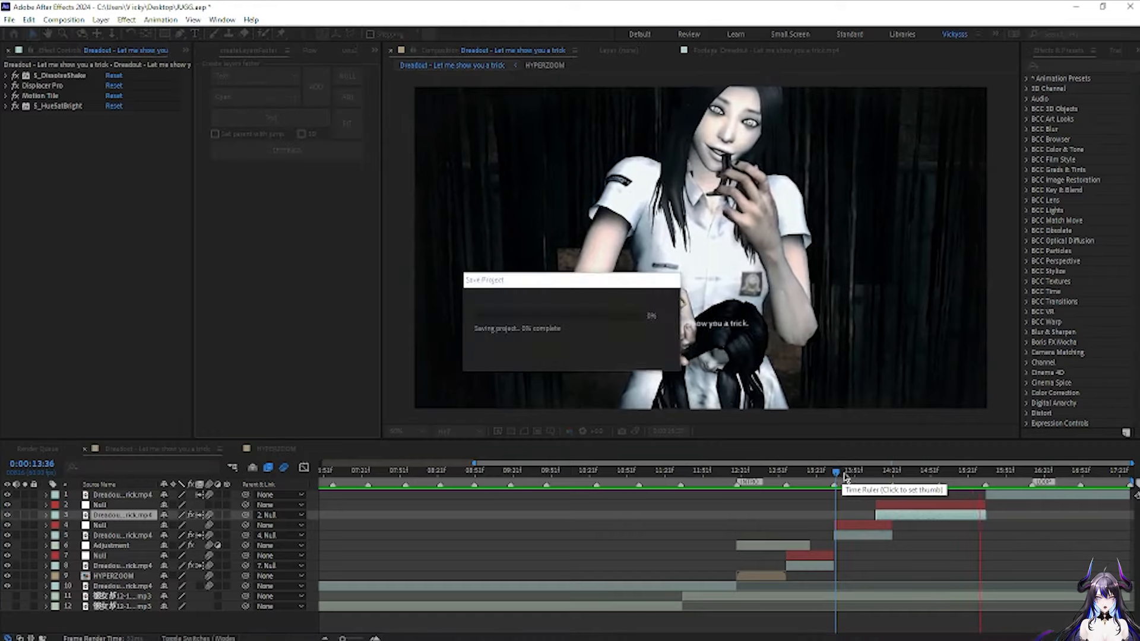
- Split the last clip on layer 1 at the 0:00:16:50 beat marker
{"action": "left_click_drag", "start_coordinate": [909, 474], "coordinate": [979, 505]}
{"action": "mouse_move", "coordinate": [1098, 478]}
{"action": "left_mouse_down"}
{"action": "mouse_move", "coordinate": [1122, 474]}
{"action": "mouse_move", "coordinate": [1071, 482]}
{"action": "mouse_move", "coordinate": [1080, 482]}
{"action": "left_mouse_up"}
{"action": "left_click", "coordinate": [1085, 500]}
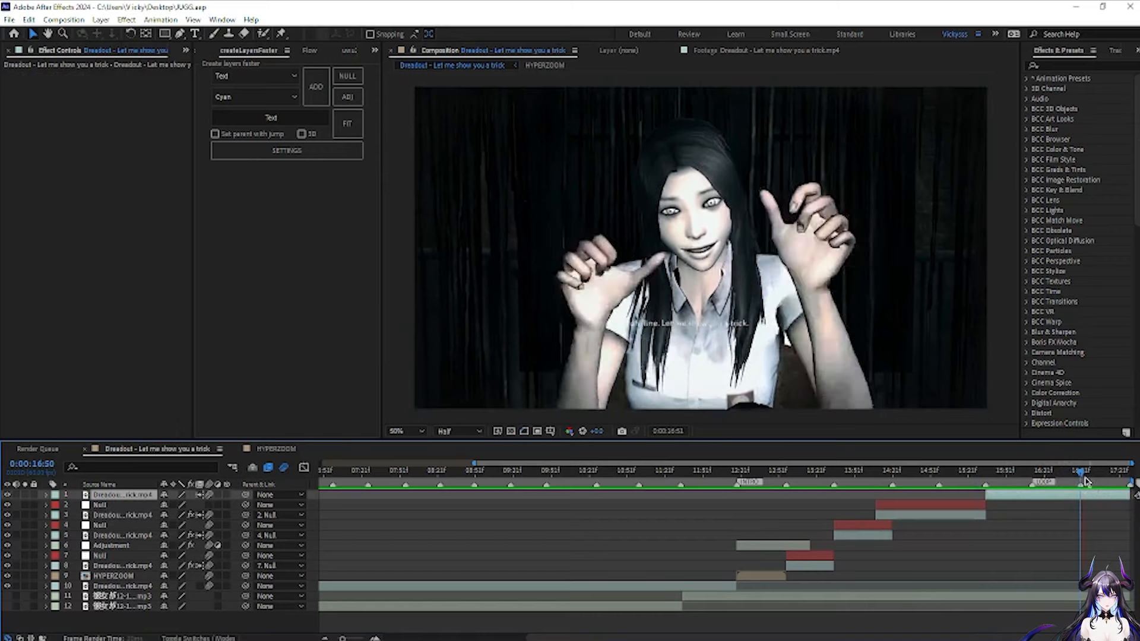
{"action": "left_click", "coordinate": [1084, 476]}
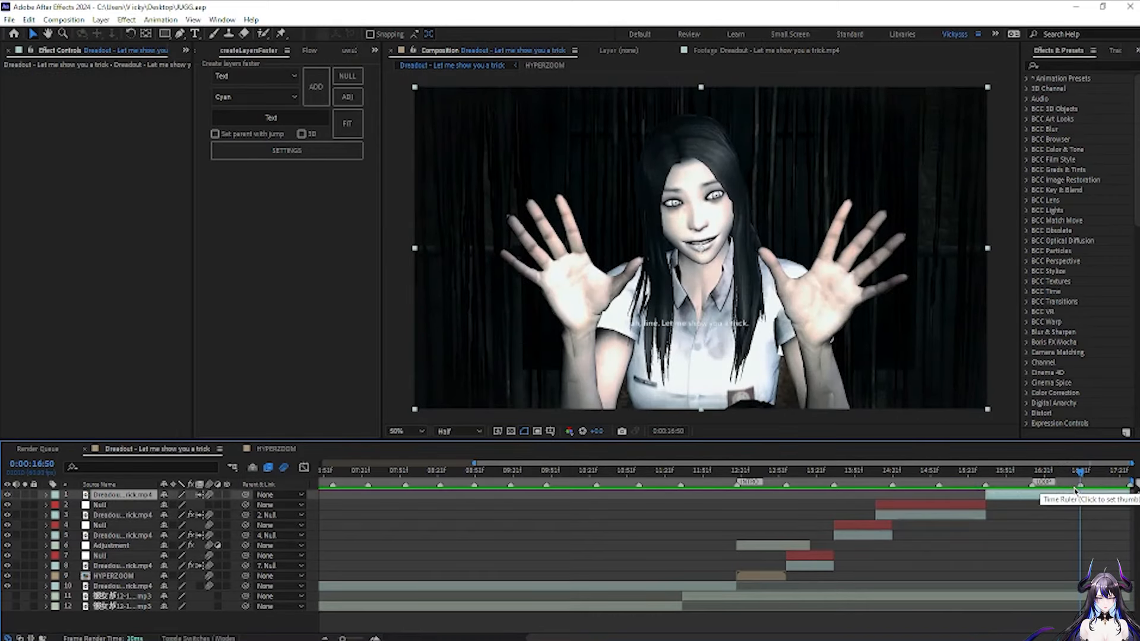
{"action": "key", "text": "ctrl+shift+d"}
- Apply Wave Warp to the split-off clip with Wave Height 280 and Wave Width 600
{"action": "key", "text": "ctrl+space"}
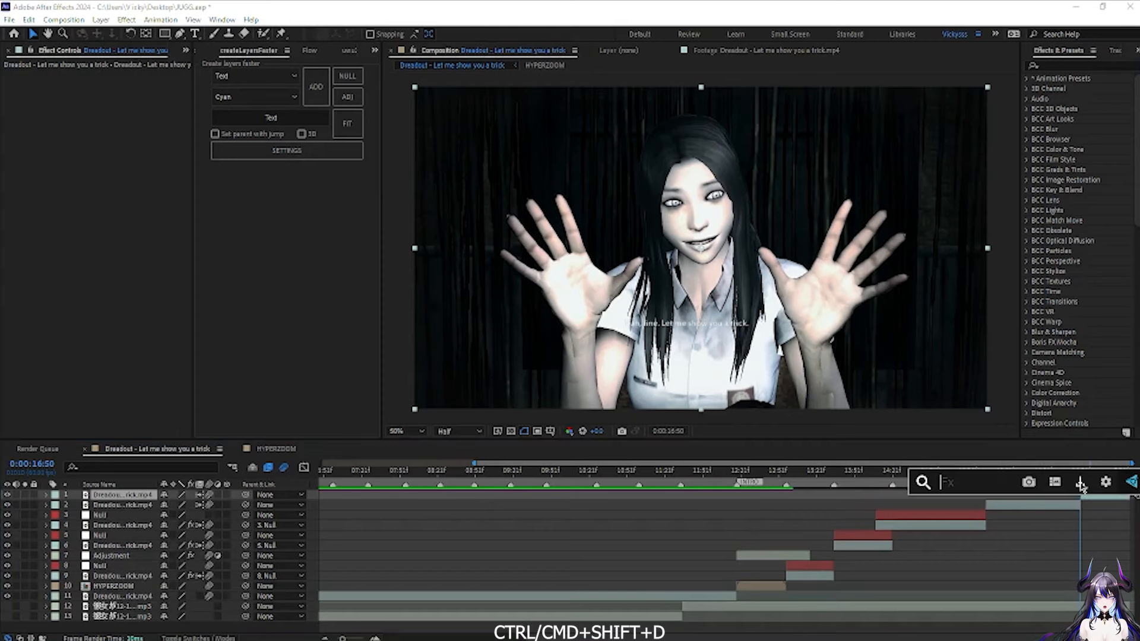
{"action": "type", "text": "wave wa"}
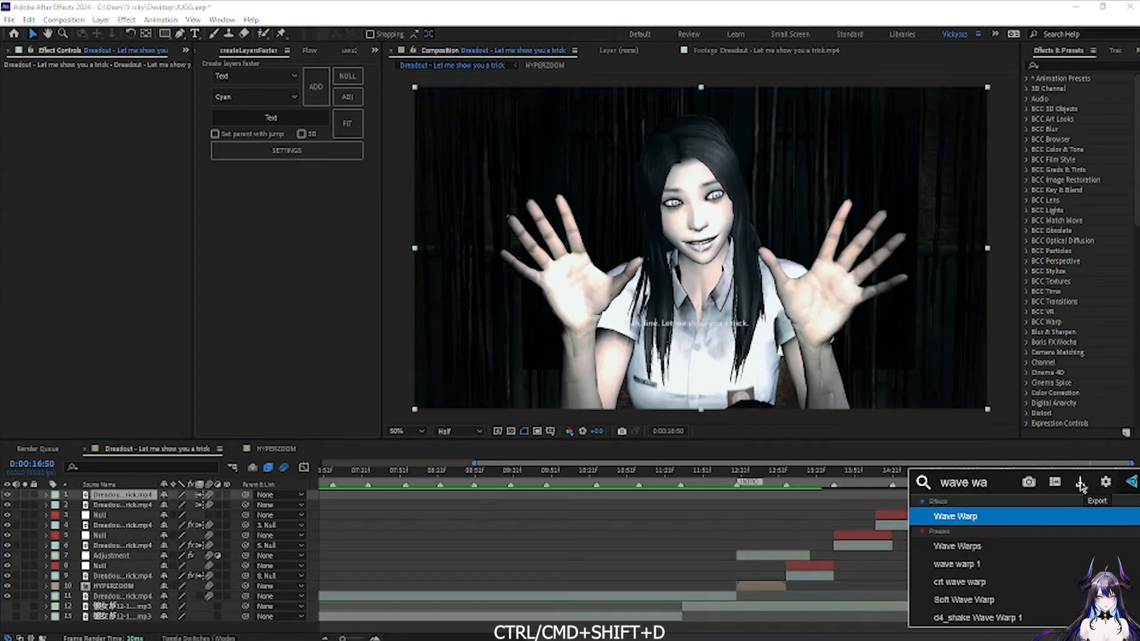
{"action": "key", "text": "Return"}
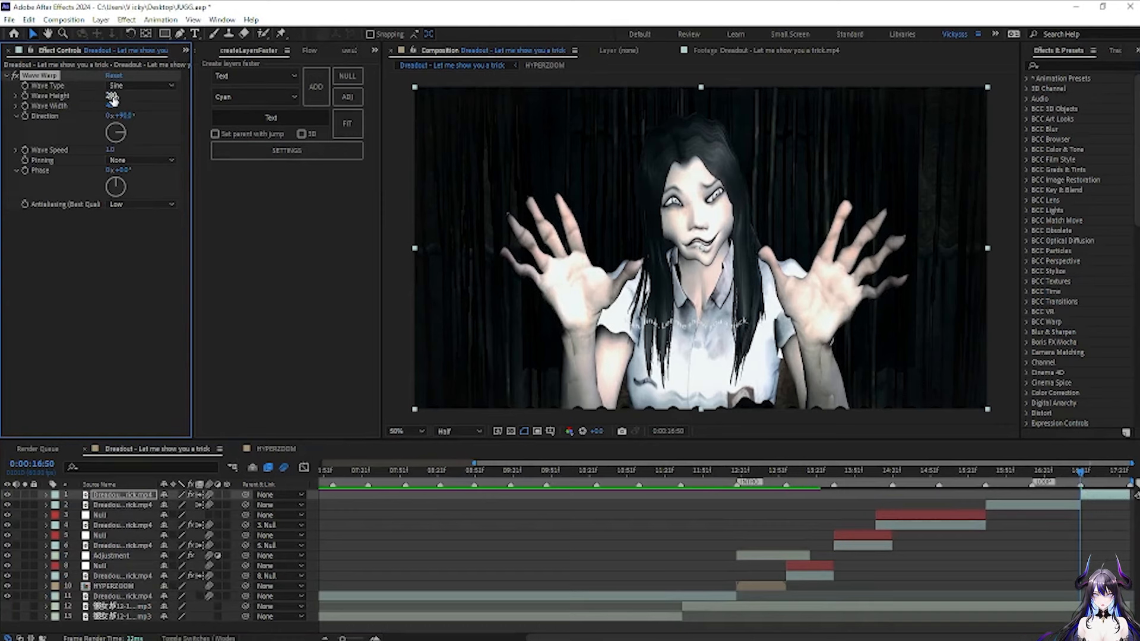
{"action": "key", "text": "Return"}
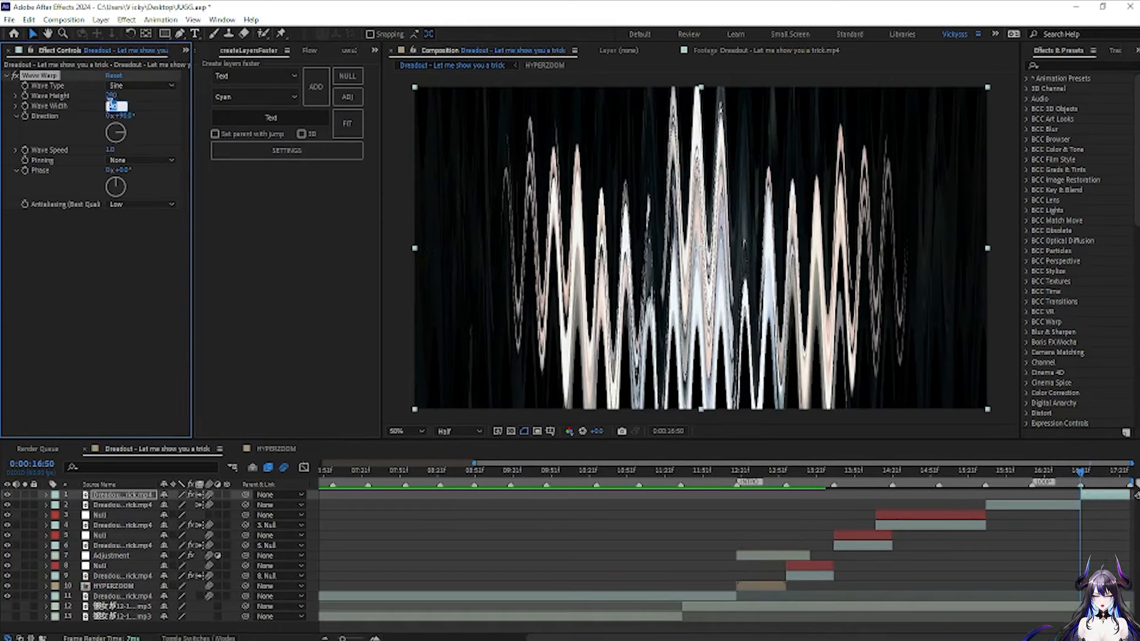
{"action": "key", "text": "Return"}
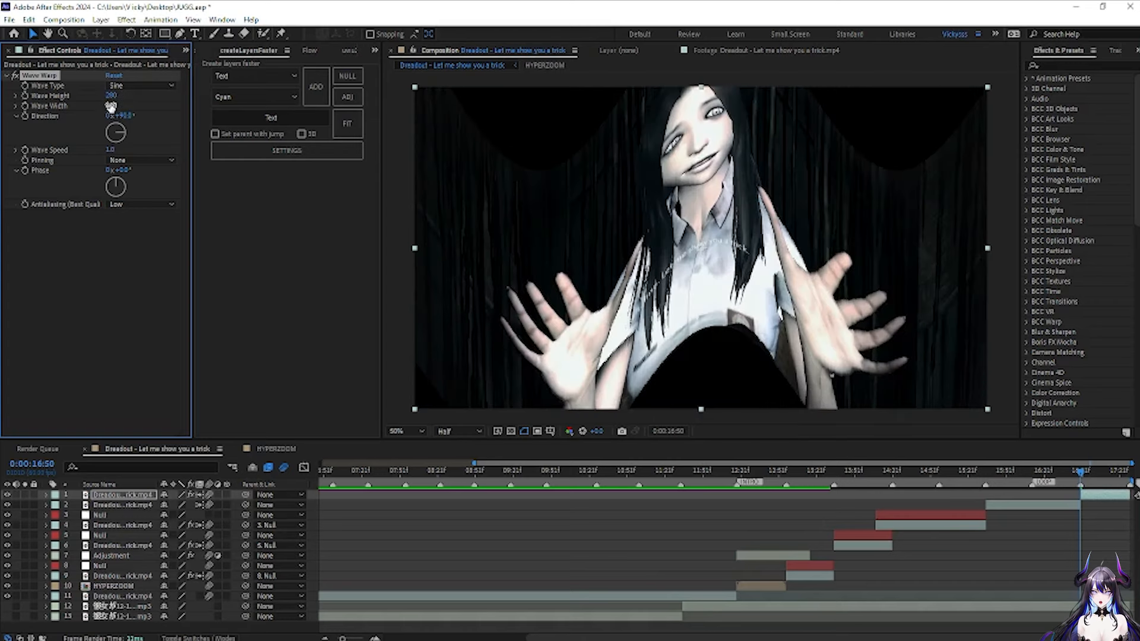
- Apply Motion Tile above Wave Warp with Mirror Edges enabled, Output Width 250 and Output Height 170
{"action": "key", "text": "ctrl+space"}
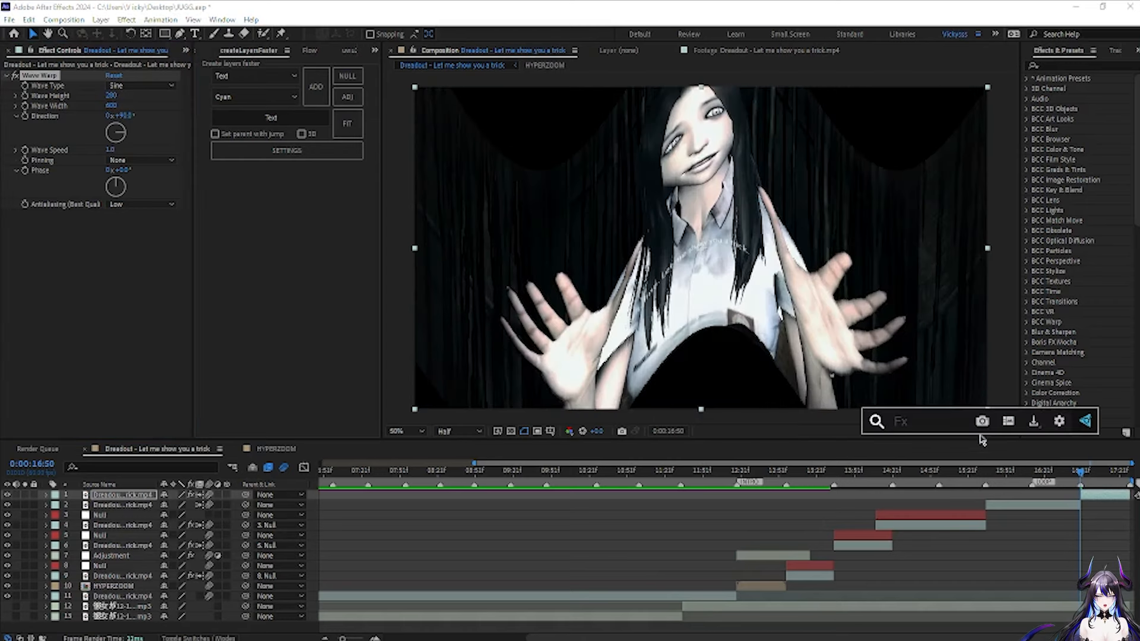
{"action": "type", "text": "motion"}
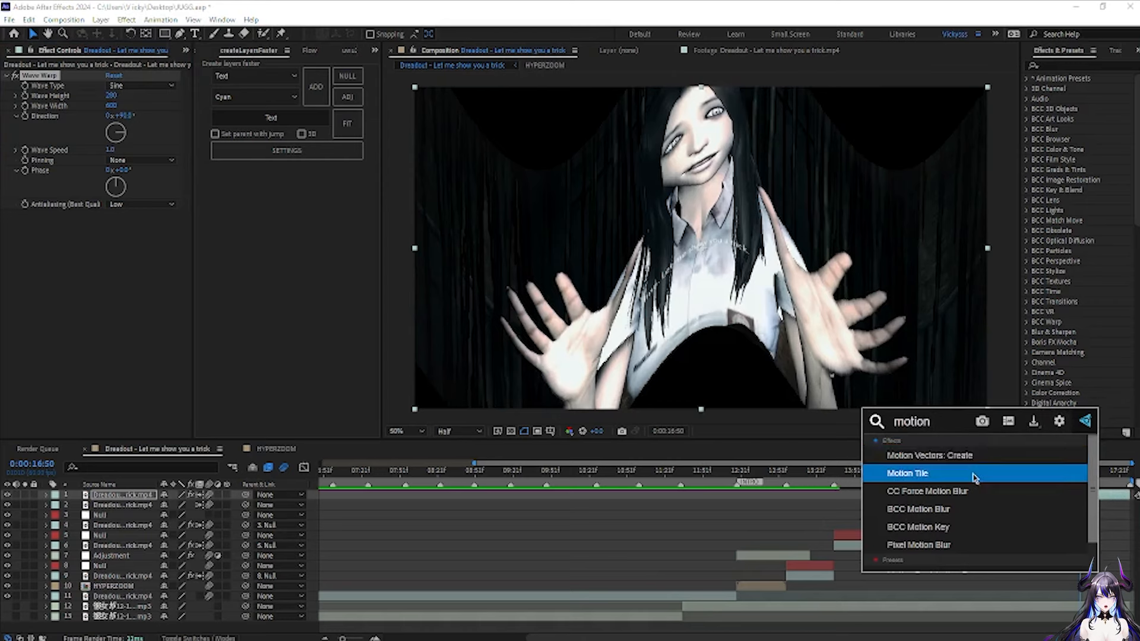
{"action": "left_click", "coordinate": [974, 473]}
{"action": "left_click_drag", "start_coordinate": [52, 77], "coordinate": [59, 338]}
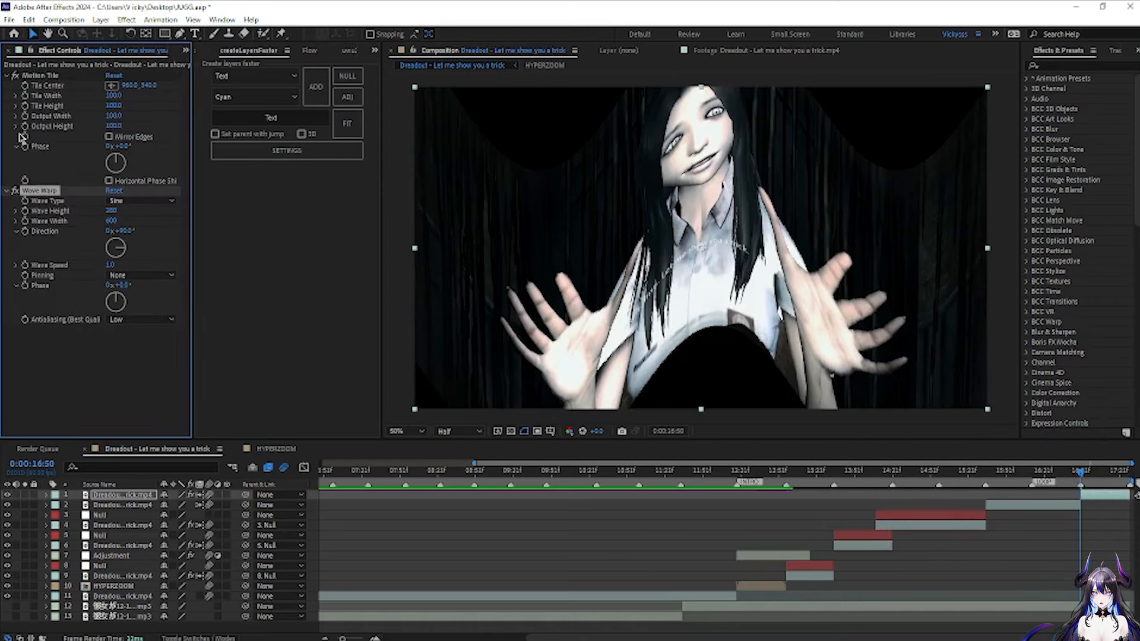
{"action": "left_click", "coordinate": [110, 138]}
{"action": "left_click_drag", "start_coordinate": [114, 128], "coordinate": [256, 116]}
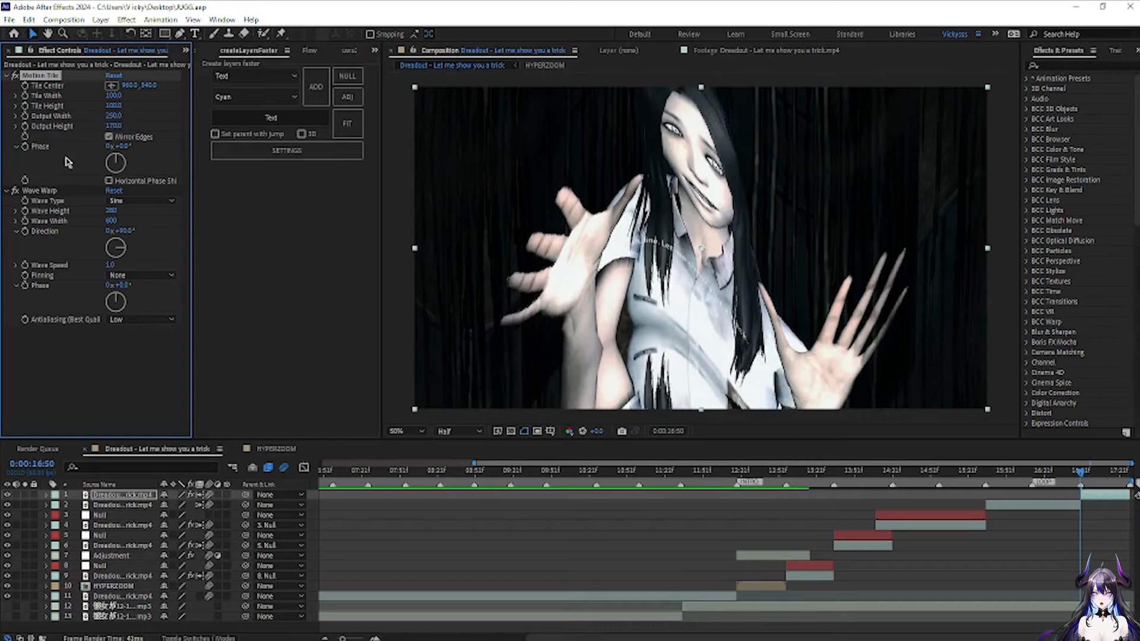
- Set Wave Warp's Direction to 119° and Wave Speed to 20, and keyframe Wave Height from 280 at 0:00:16:50 to 0 at 0:00:17:28
{"action": "left_click_drag", "start_coordinate": [125, 233], "coordinate": [145, 232]}
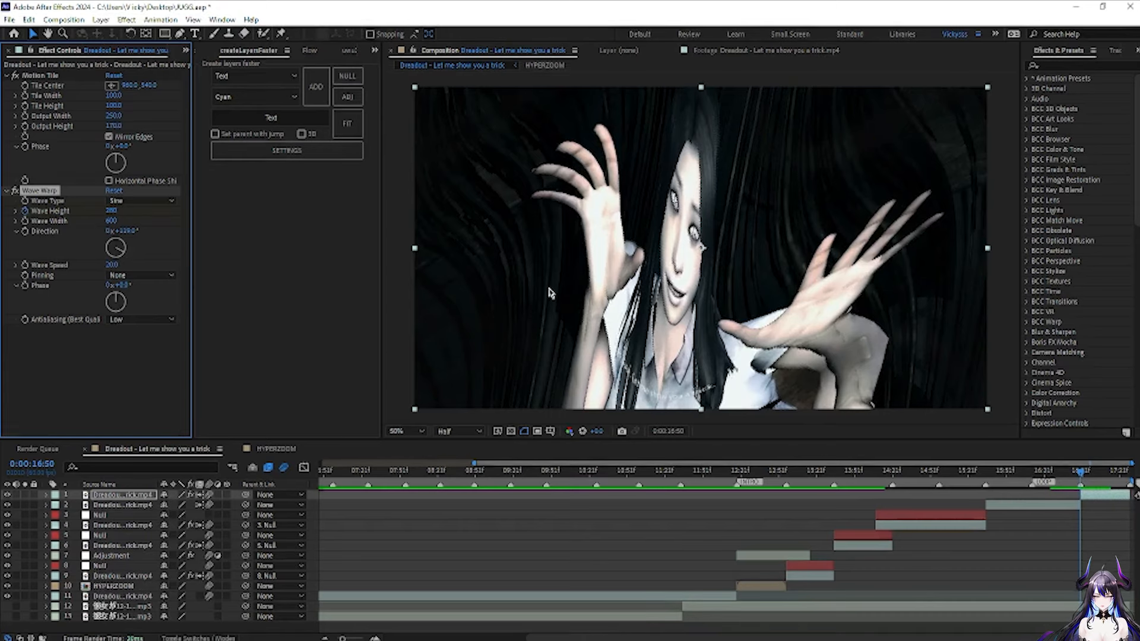
{"action": "key", "text": "u"}
{"action": "left_click_drag", "start_coordinate": [1084, 478], "coordinate": [1135, 490]}
{"action": "left_click", "coordinate": [113, 211]}
{"action": "type", "text": "0"}
{"action": "key", "text": "Return"}
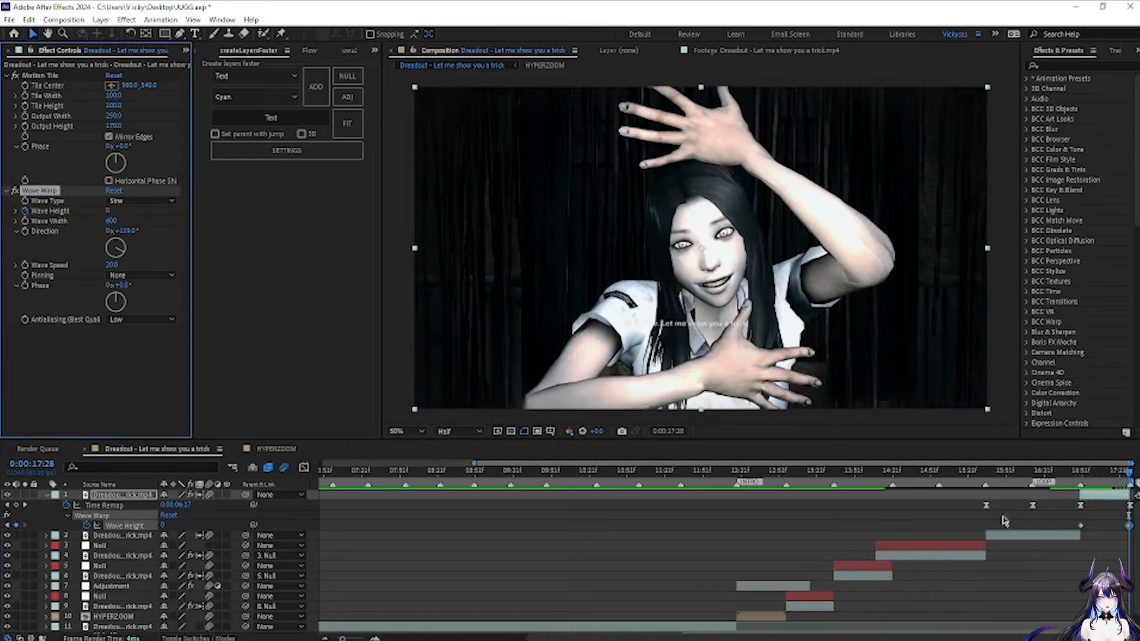
- Easy-ease both Wave Height keyframes, shape the value curve into a steep initial drop with a long ease-out, and preview it
{"action": "left_click_drag", "start_coordinate": [1004, 521], "coordinate": [1132, 533]}
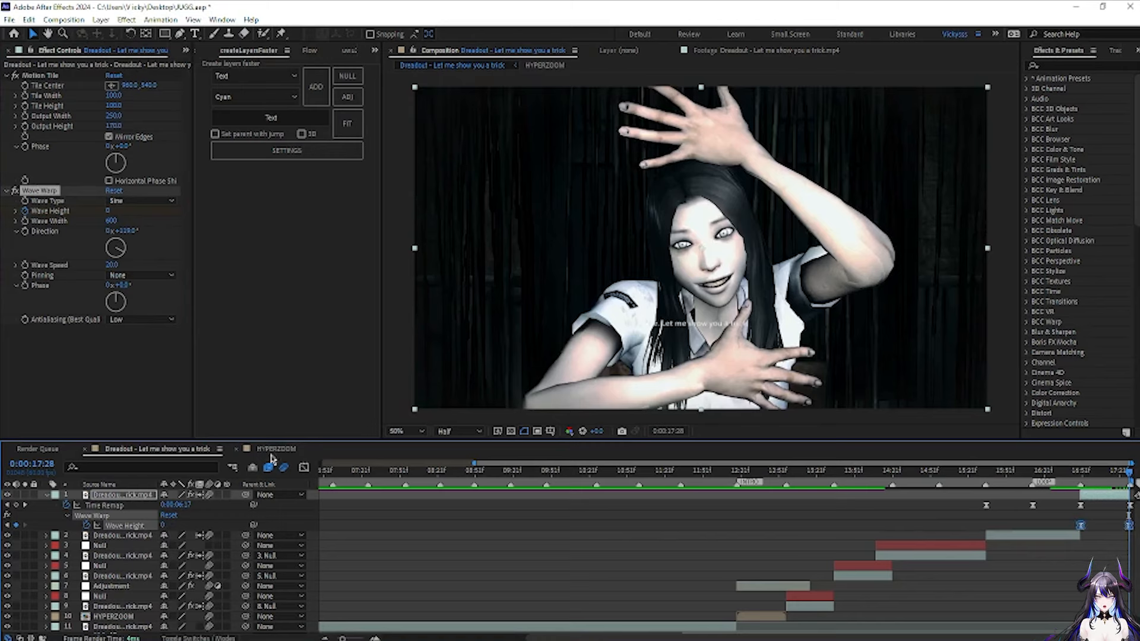
{"action": "left_click", "coordinate": [304, 468]}
{"action": "right_click", "coordinate": [1019, 530]}
{"action": "left_click", "coordinate": [1045, 402]}
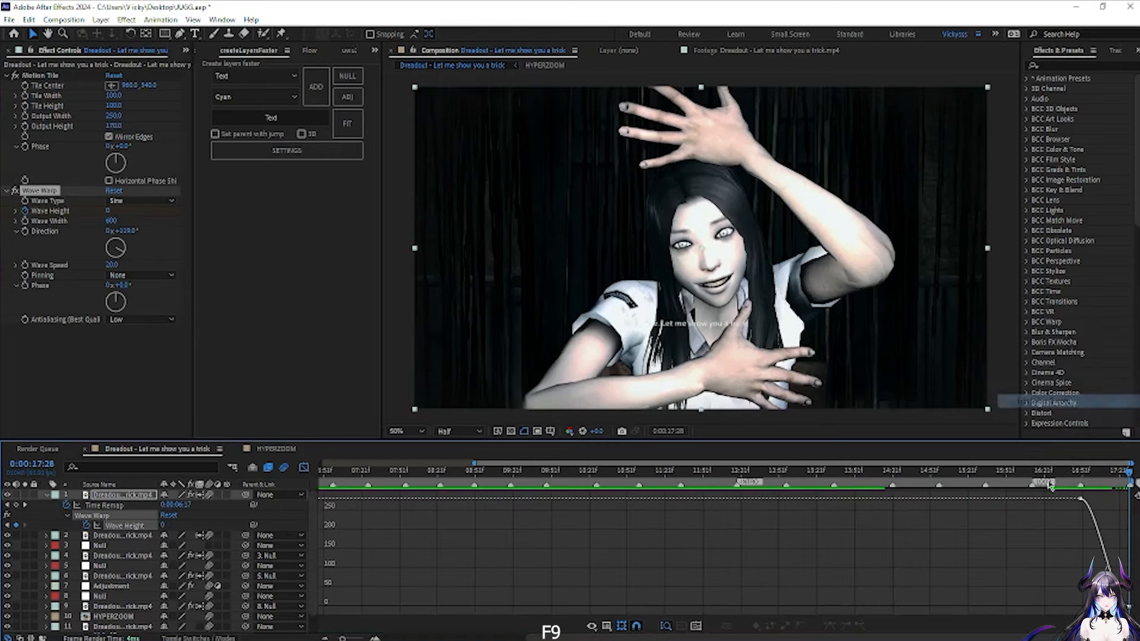
{"action": "left_click", "coordinate": [1081, 500]}
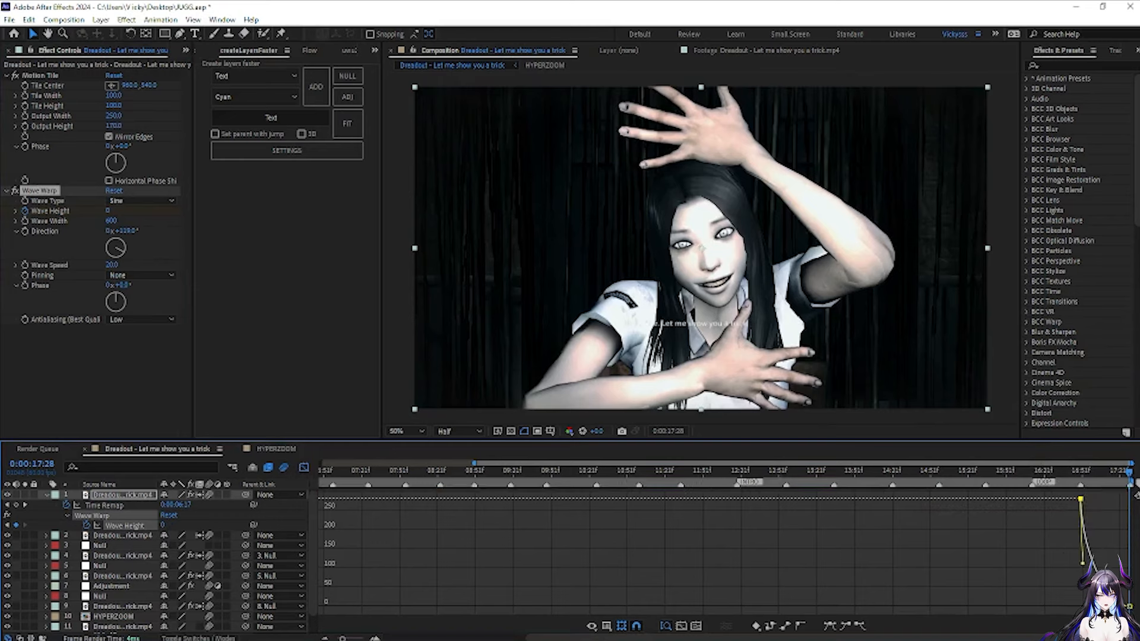
{"action": "left_click_drag", "start_coordinate": [1113, 606], "coordinate": [1083, 606]}
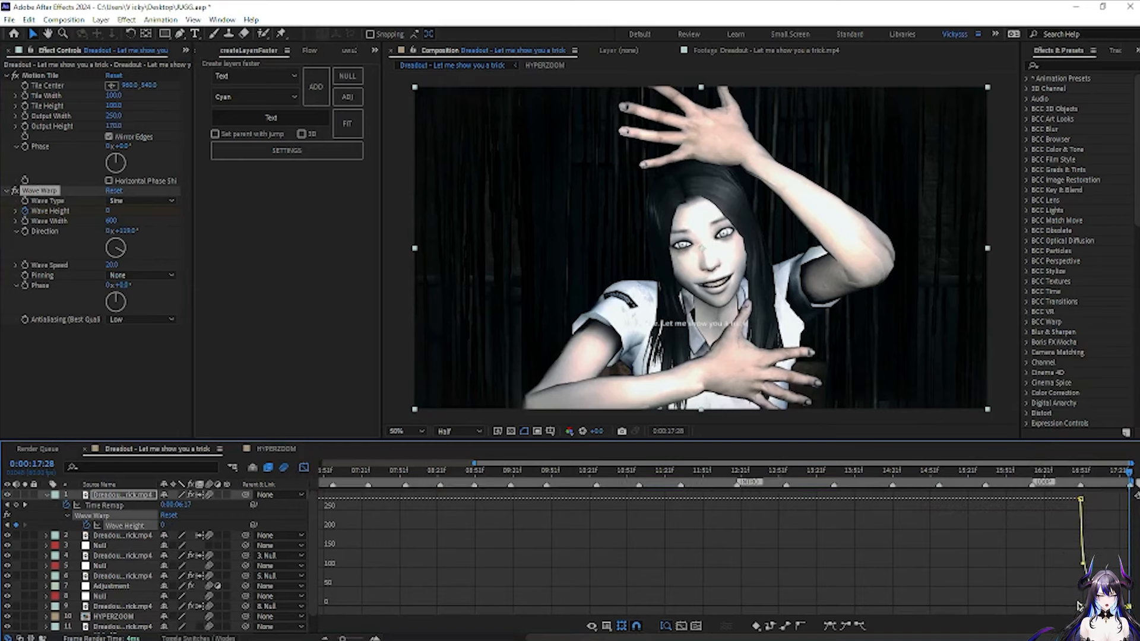
{"action": "left_click_drag", "start_coordinate": [1083, 563], "coordinate": [1081, 574]}
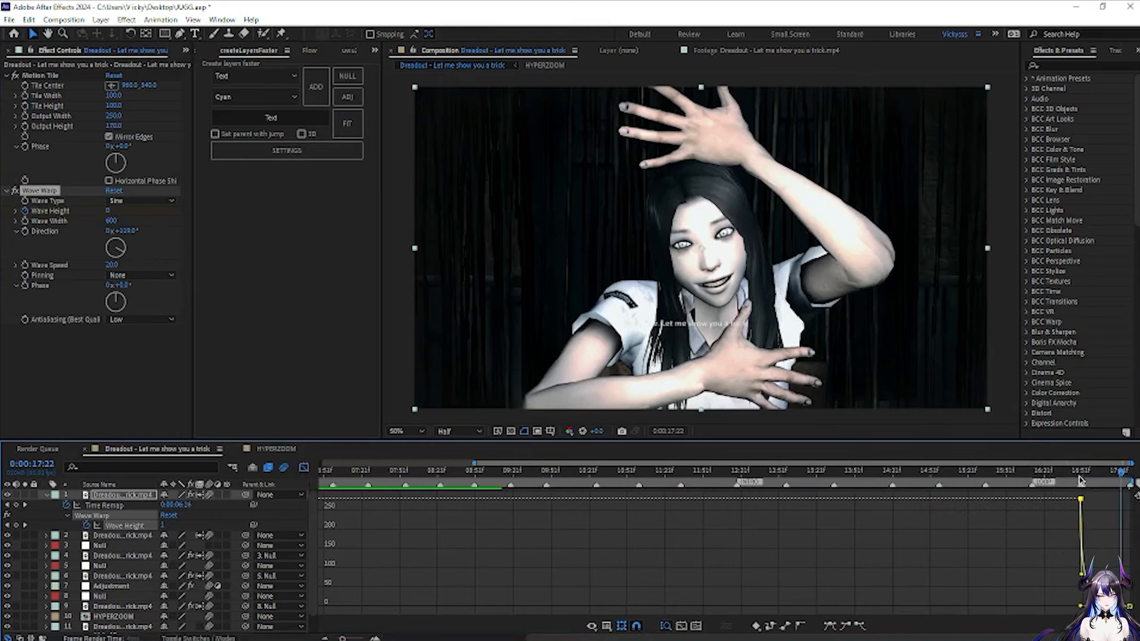
{"action": "key", "text": "space"}
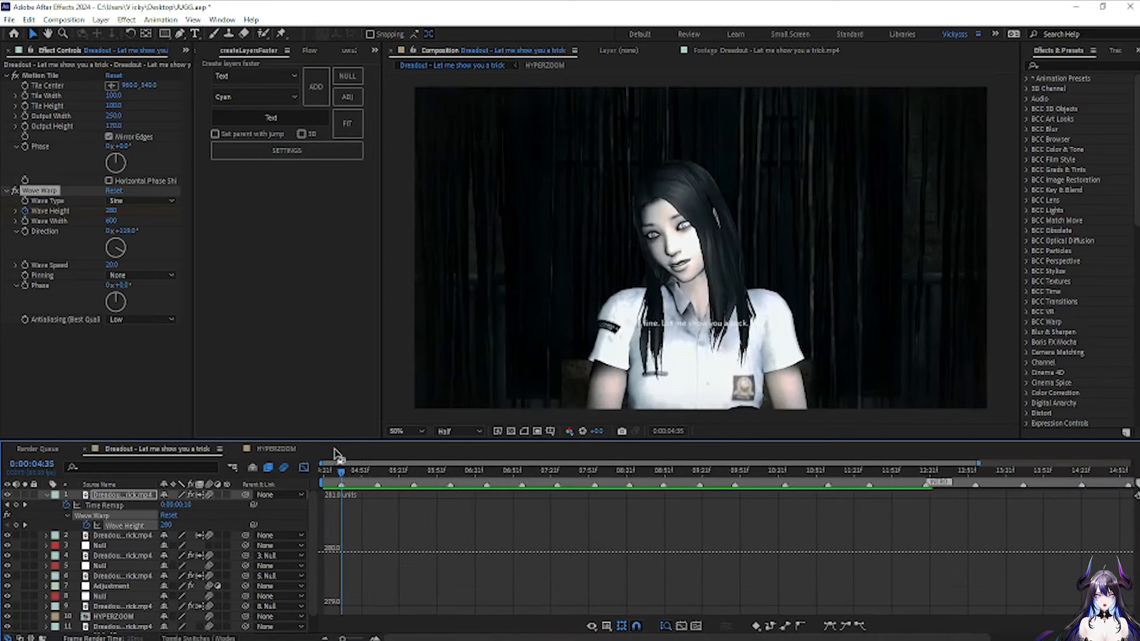
{"action": "left_click", "coordinate": [304, 467]}
- Set Wave Warp's Wave Width to 700 and preview the clip from 0:00:16:50
{"action": "left_click_drag", "start_coordinate": [772, 472], "coordinate": [1079, 536]}
{"action": "left_click_drag", "start_coordinate": [1120, 474], "coordinate": [1083, 483]}
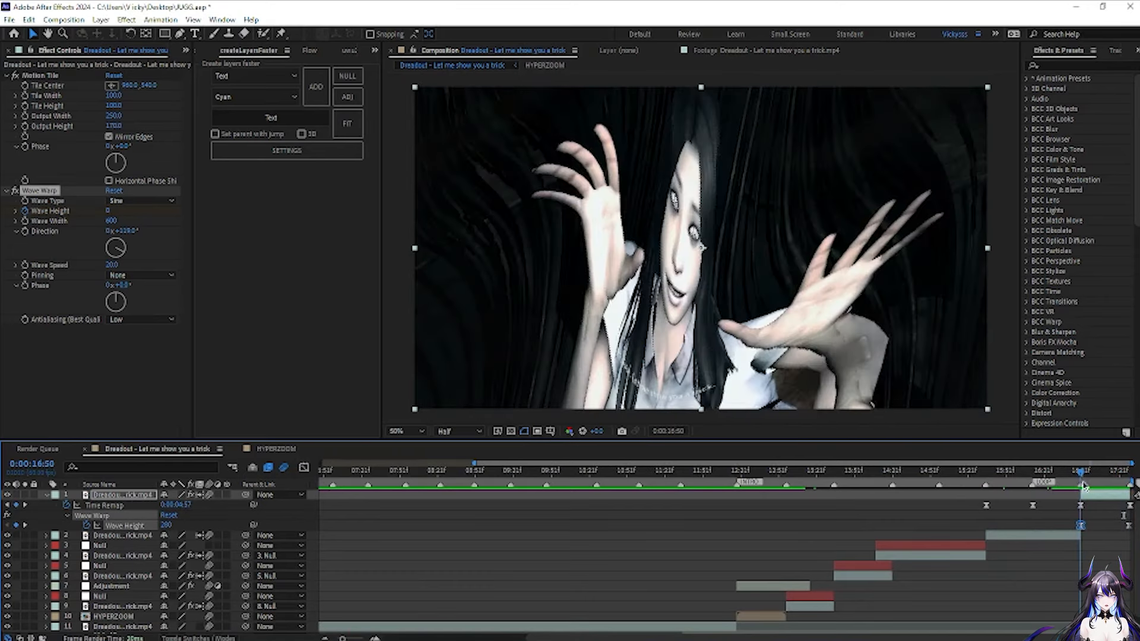
{"action": "left_click", "coordinate": [111, 221]}
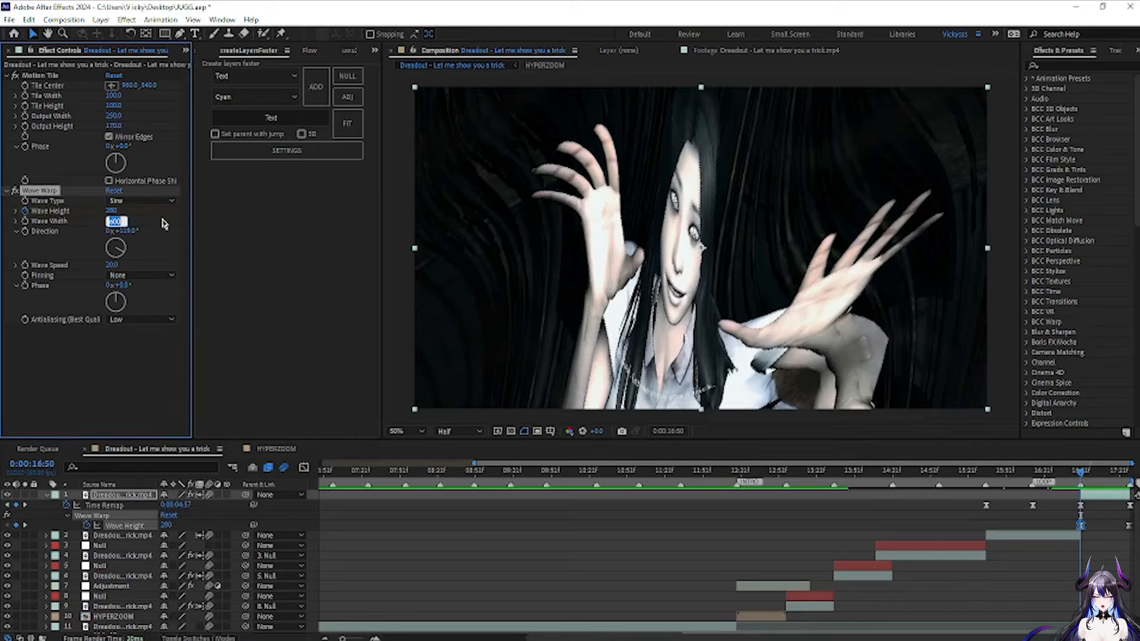
{"action": "key", "text": "Return"}
{"action": "key", "text": "space"}
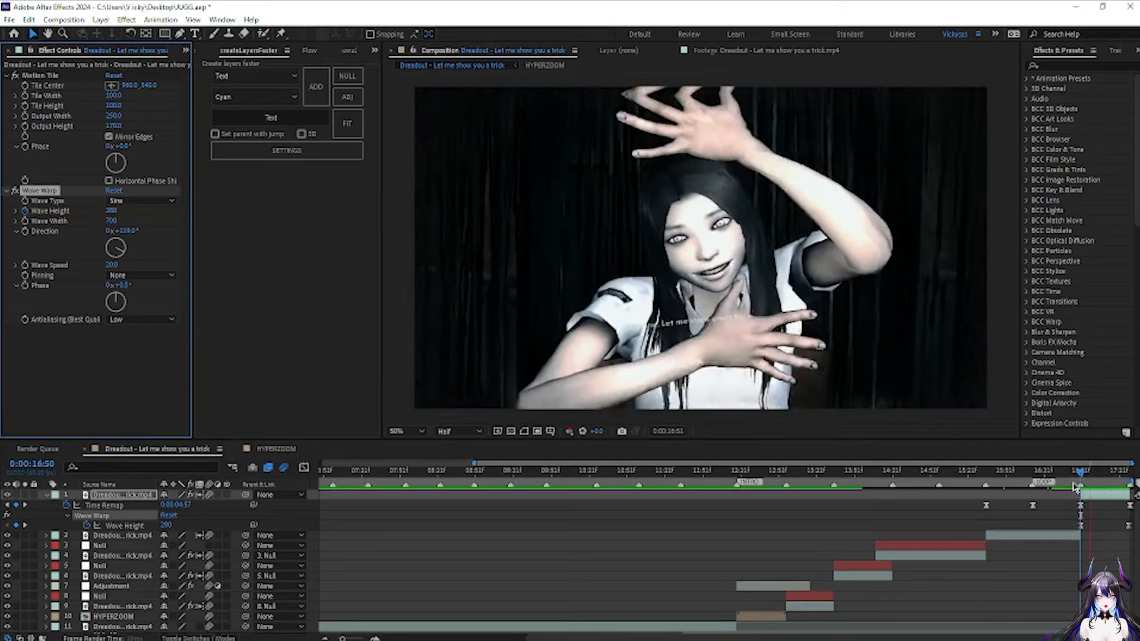
{"action": "left_click", "coordinate": [1081, 474]}
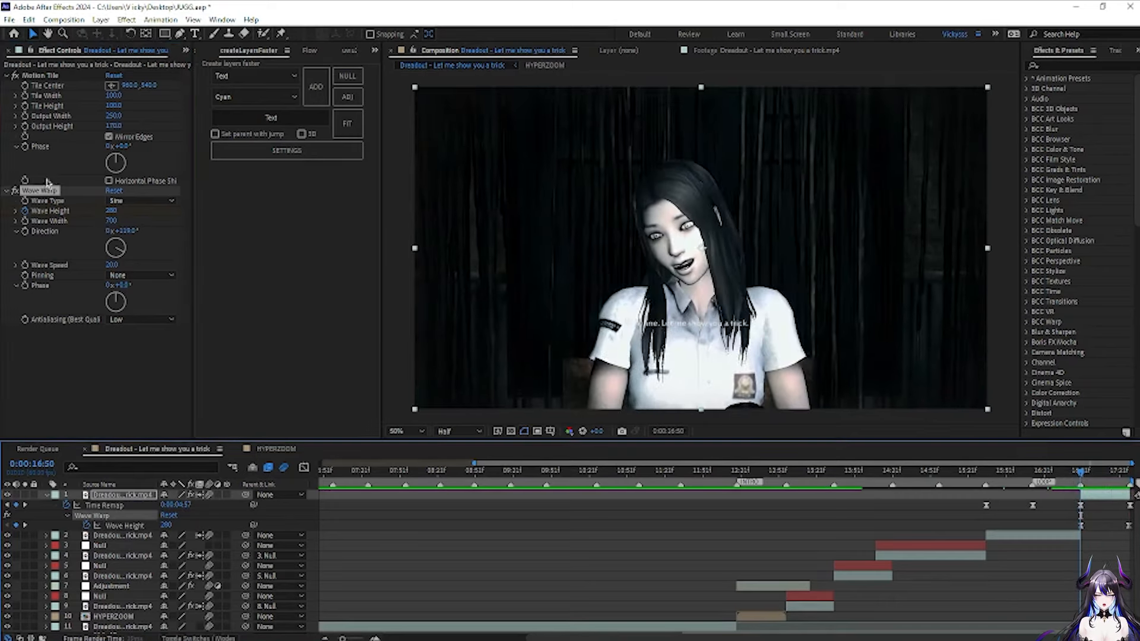
- Set the starting Wave Height keyframe at 0:00:16:50 to 250 and preview the warp
{"action": "left_click", "coordinate": [110, 210]}
{"action": "type", "text": "250"}
{"action": "key", "text": "Return"}
{"action": "key", "text": "space"}
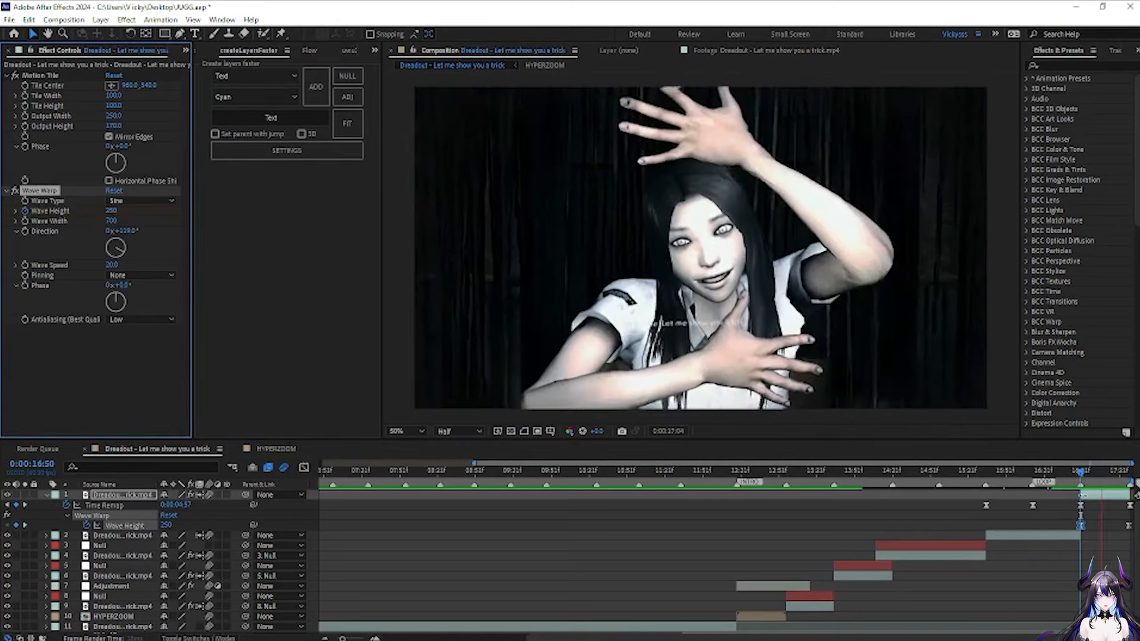
{"action": "key", "text": "space"}
- Raise Wave Warp's Wave Speed to 28, preview the result, and collapse the clip's keyframed properties
{"action": "left_click", "coordinate": [112, 264]}
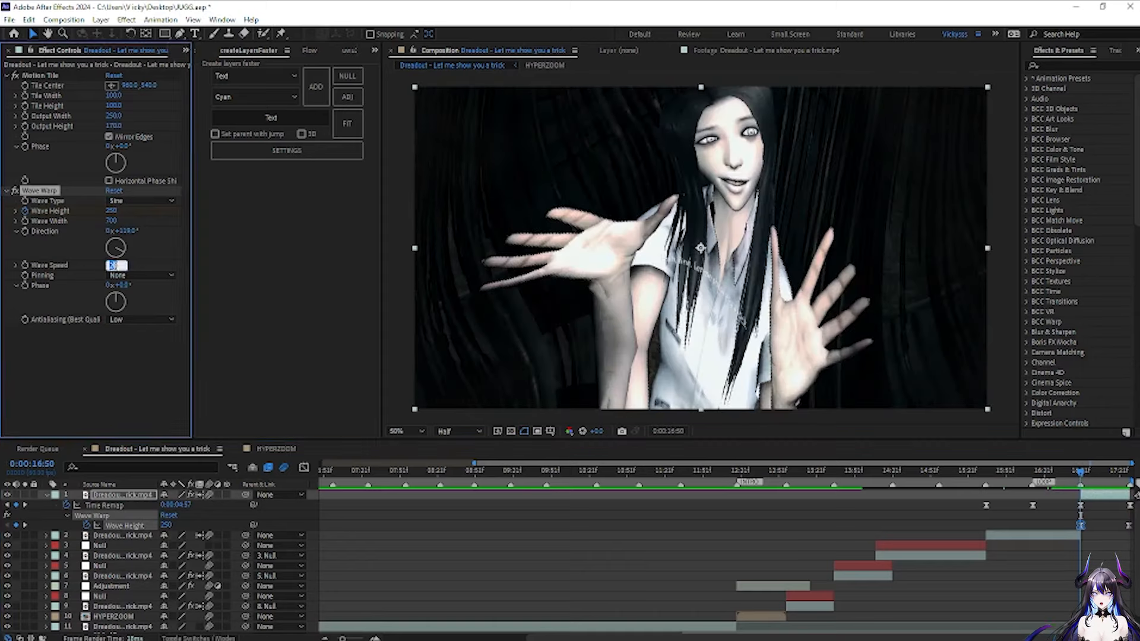
{"action": "type", "text": "28"}
{"action": "key", "text": "Return"}
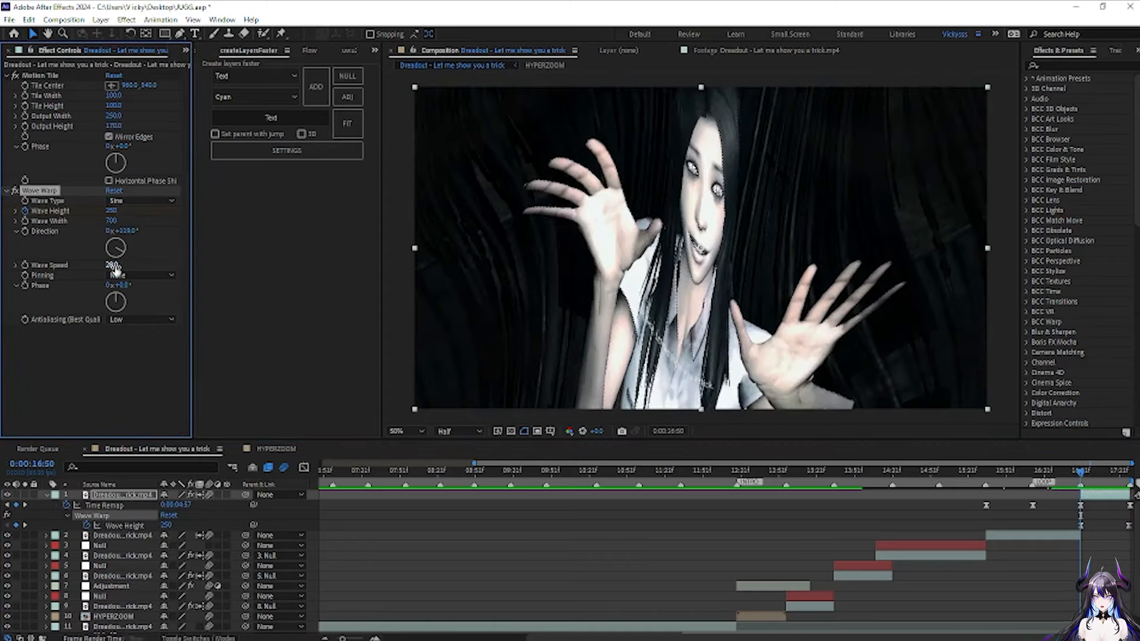
{"action": "key", "text": "space"}
{"action": "left_click_drag", "start_coordinate": [1077, 470], "coordinate": [1081, 471]}
{"action": "key", "text": "u"}
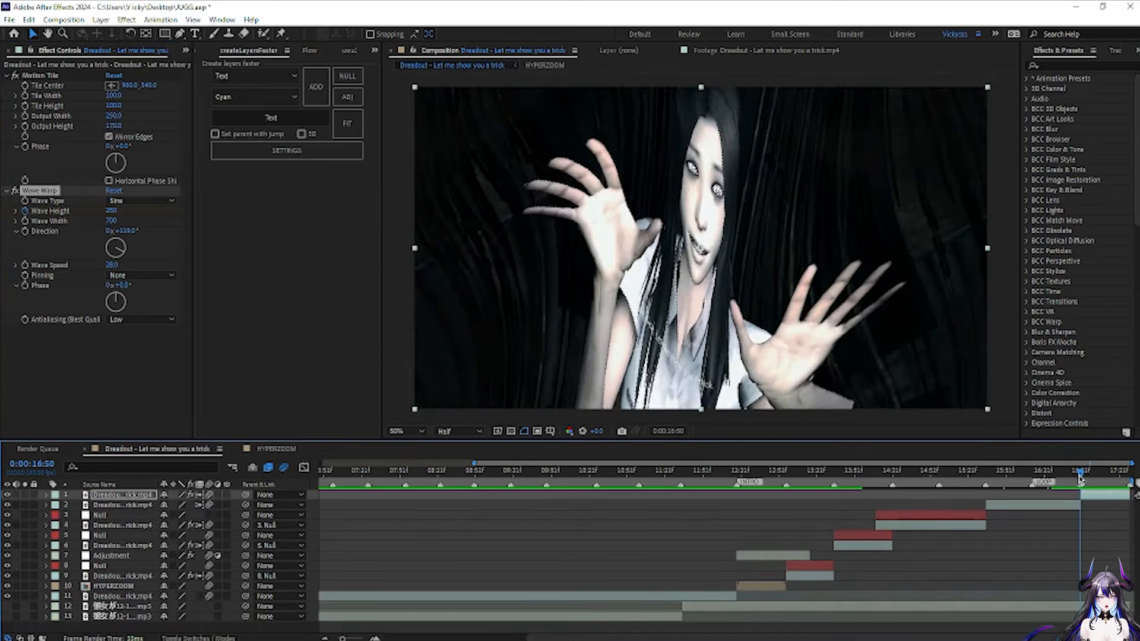
- Add an adjustment layer, split it at 0:00:16:50, and delete the part after the cut
{"action": "left_click_drag", "start_coordinate": [342, 639], "coordinate": [358, 639]}
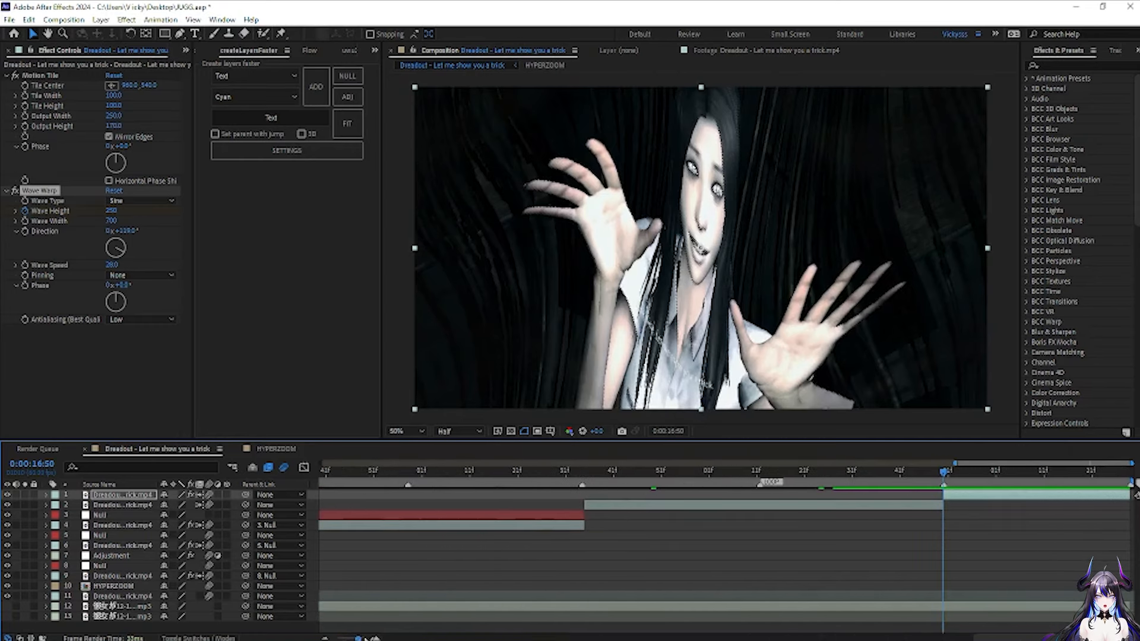
{"action": "left_click", "coordinate": [100, 20]}
{"action": "mouse_move", "coordinate": [111, 34]}
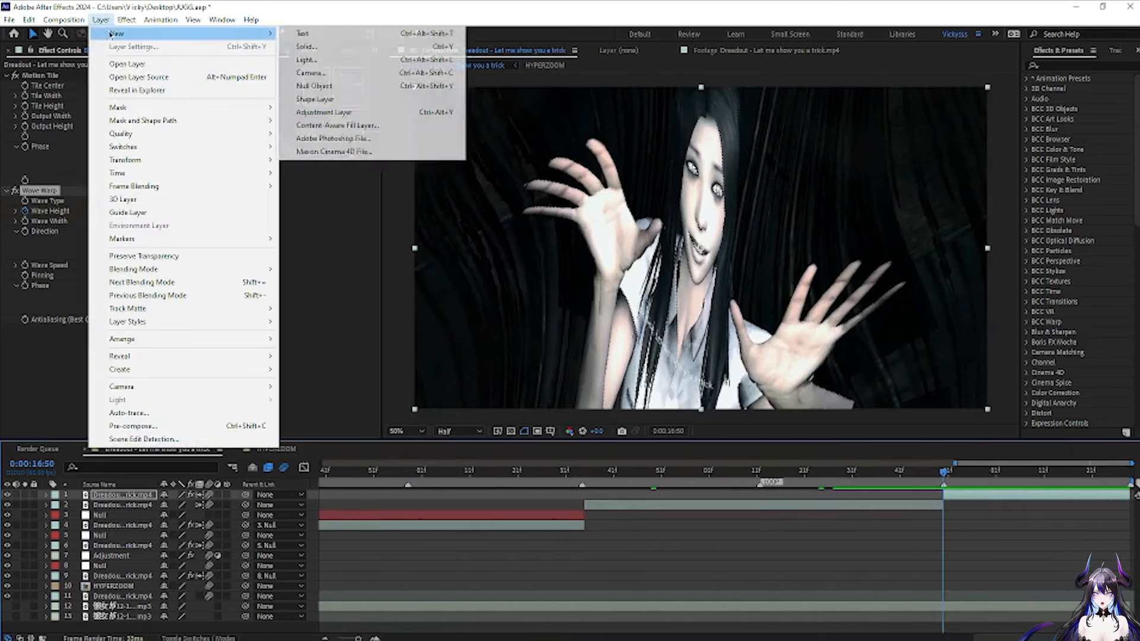
{"action": "left_click", "coordinate": [347, 112]}
{"action": "key", "text": "ctrl+shift+d"}
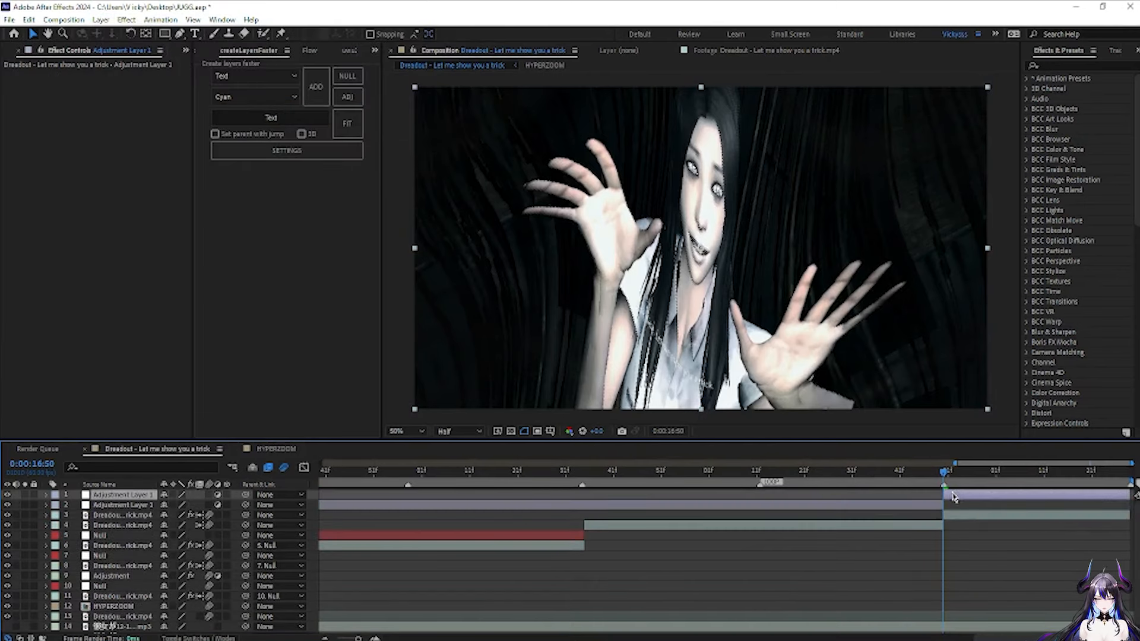
{"action": "key", "text": "Delete"}
- Split the adjustment layer at 0:00:16:46 and delete the earlier part, keeping only the short piece before the warp clip
{"action": "left_click", "coordinate": [941, 474]}
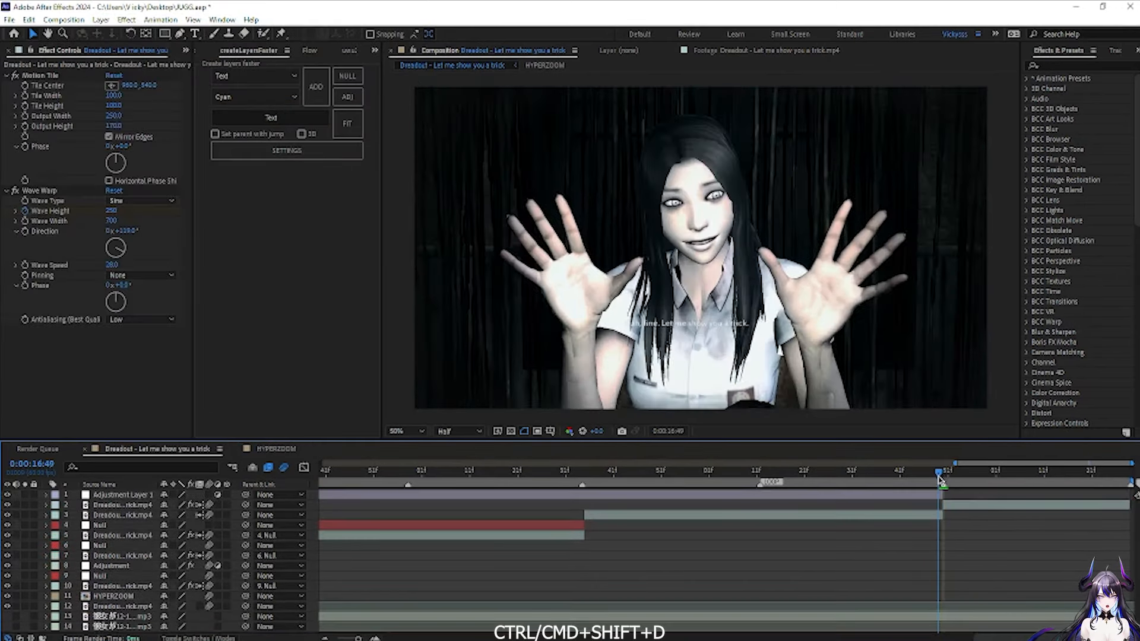
{"action": "left_click", "coordinate": [924, 474]}
{"action": "left_click", "coordinate": [926, 495]}
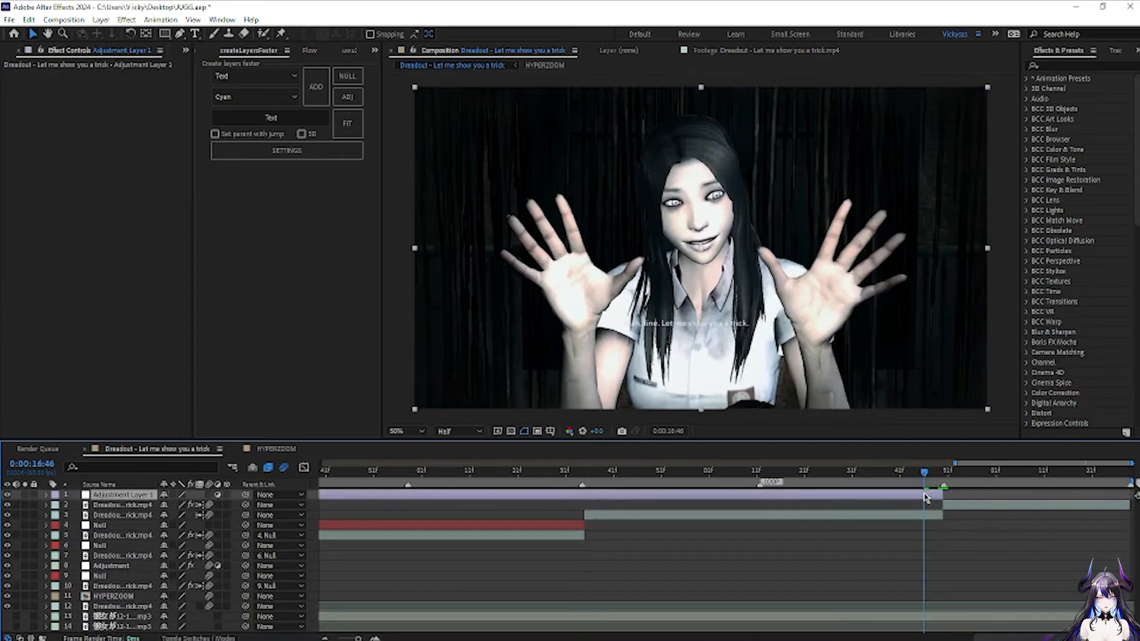
{"action": "key", "text": "ctrl+shift+d"}
{"action": "left_click", "coordinate": [899, 504]}
{"action": "key", "text": "Delete"}
{"action": "left_click", "coordinate": [935, 496]}
- Apply Deep Glow to the short adjustment layer and preview the flash from 0:00:16:37
{"action": "key", "text": "ctrl+space"}
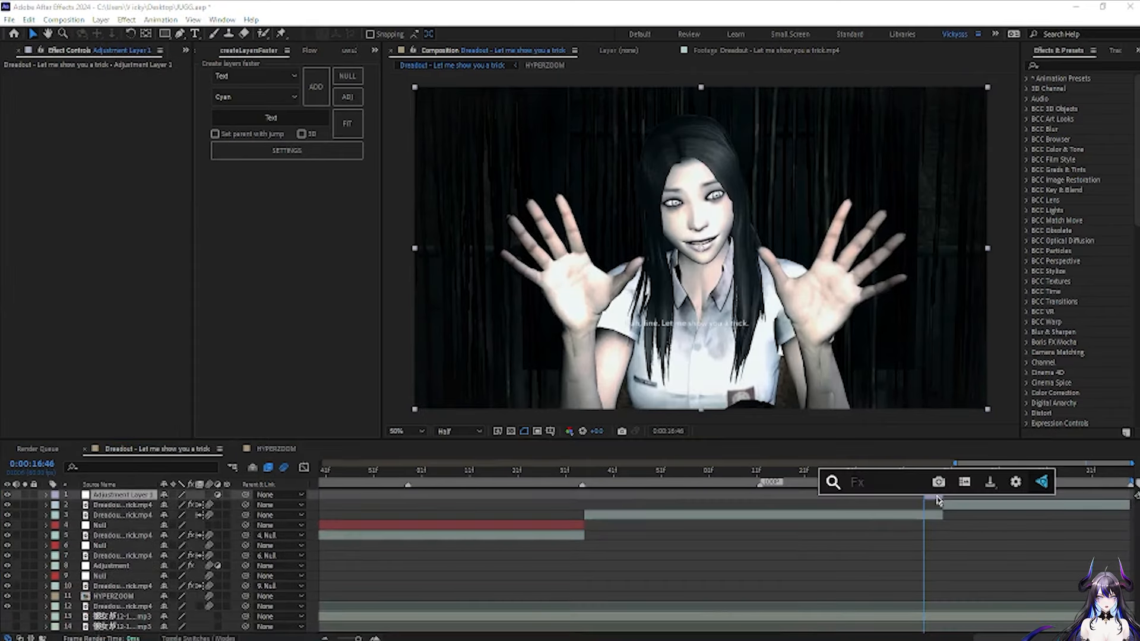
{"action": "type", "text": "deep"}
{"action": "key", "text": "Return"}
{"action": "key", "text": "Page_Down"}
{"action": "left_click", "coordinate": [883, 474]}
{"action": "key", "text": "space"}
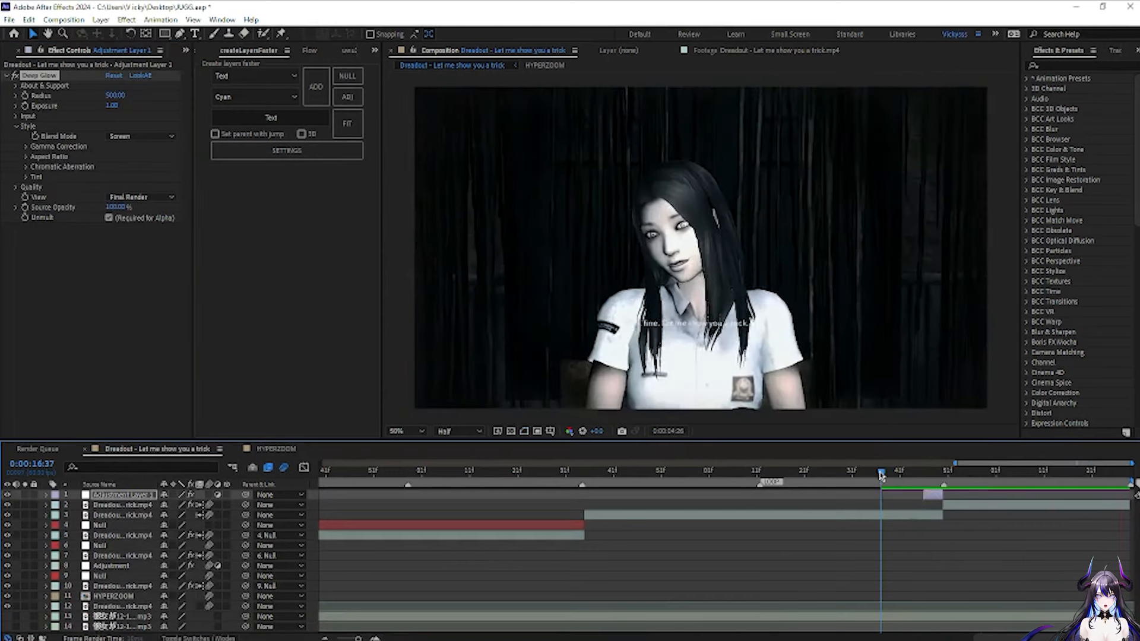
- Add a null above the Wave Warp clip at 0:00:16:50 and parent the clip to it
{"action": "left_click", "coordinate": [944, 474]}
{"action": "left_click", "coordinate": [965, 506]}
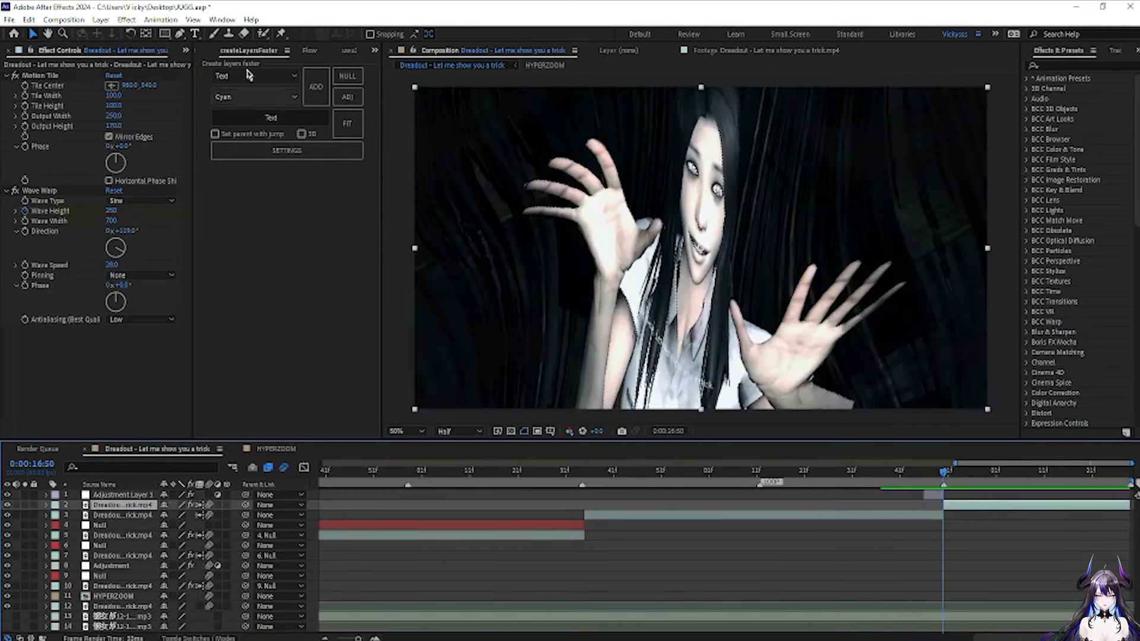
{"action": "left_click", "coordinate": [350, 77]}
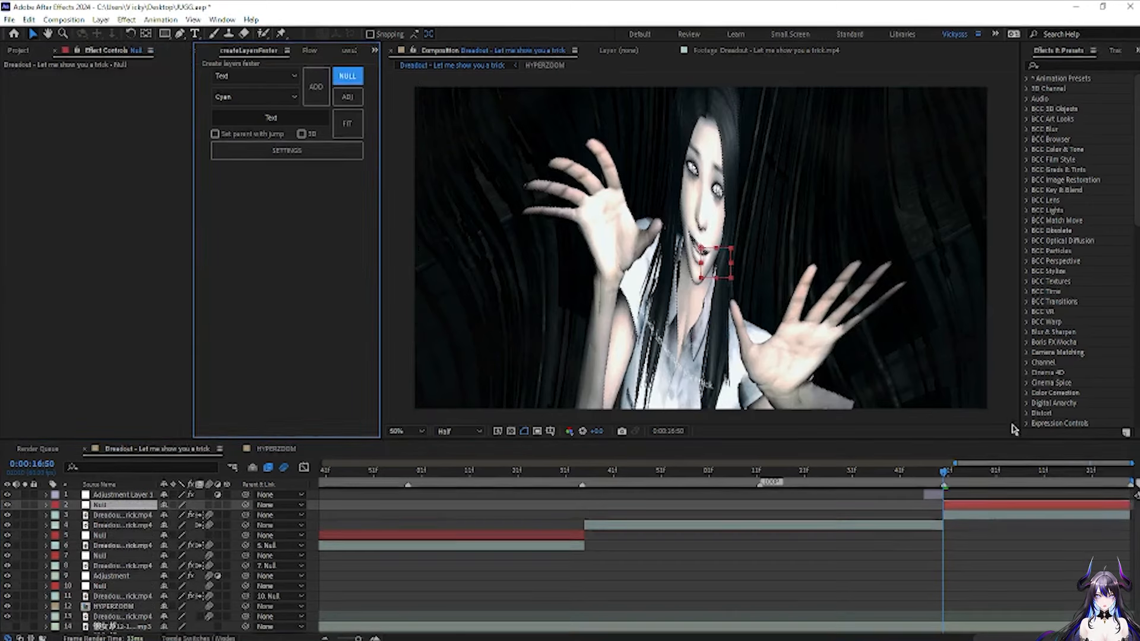
{"action": "left_click", "coordinate": [963, 517]}
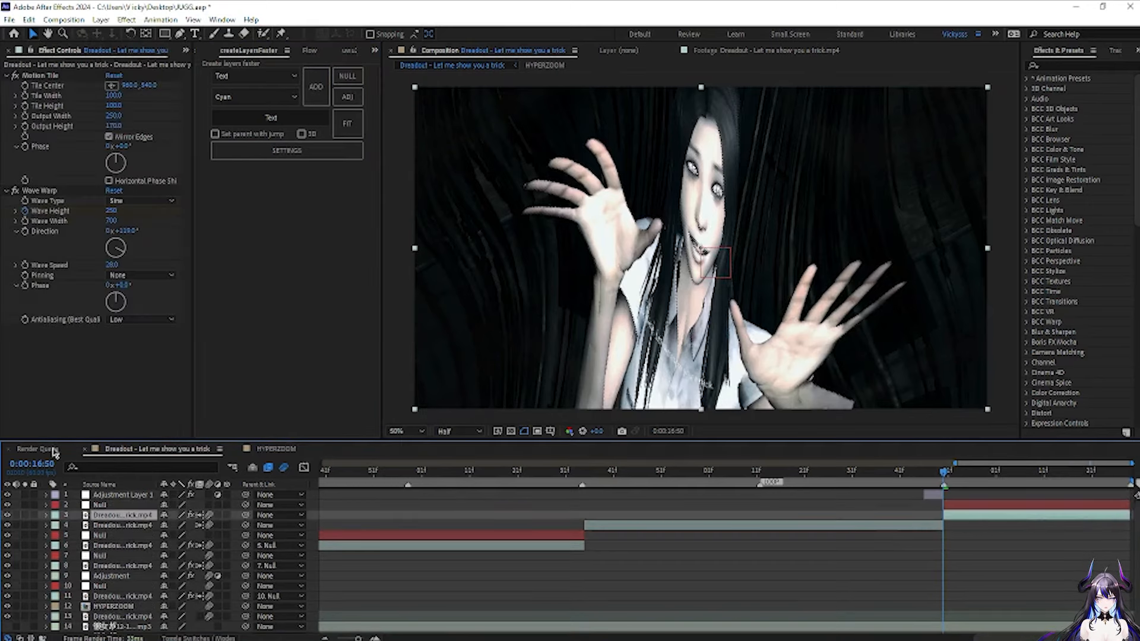
{"action": "left_click_drag", "start_coordinate": [247, 520], "coordinate": [134, 506]}
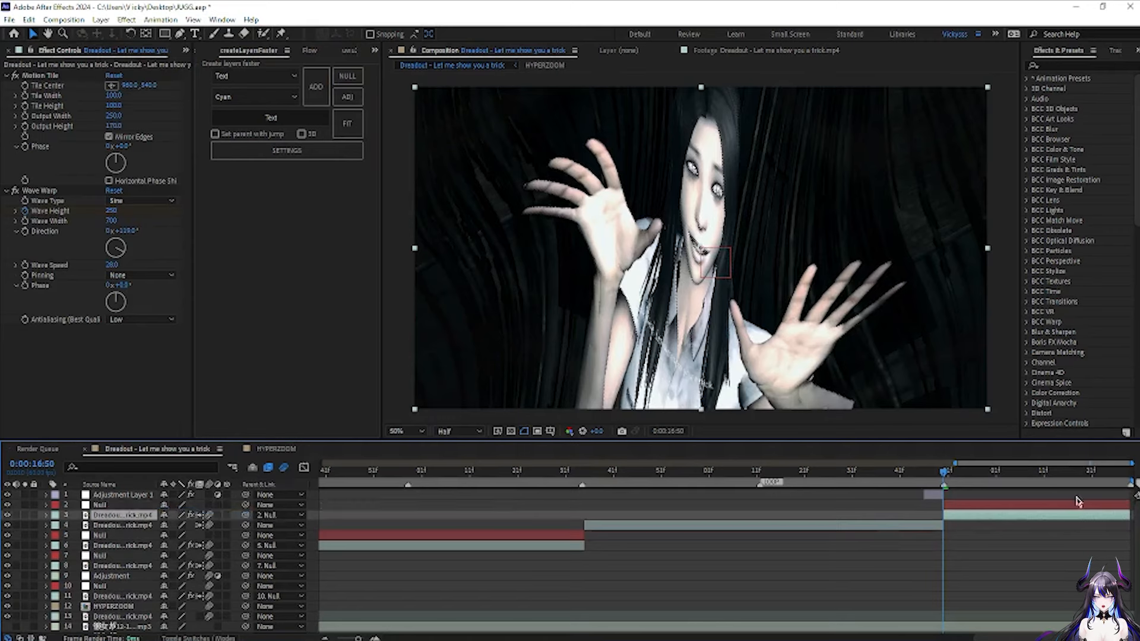
- Keyframe the new null's Scale from 247% at 0:00:16:50 to 100% at the layer's end
{"action": "left_click", "coordinate": [1024, 505]}
{"action": "key", "text": "s"}
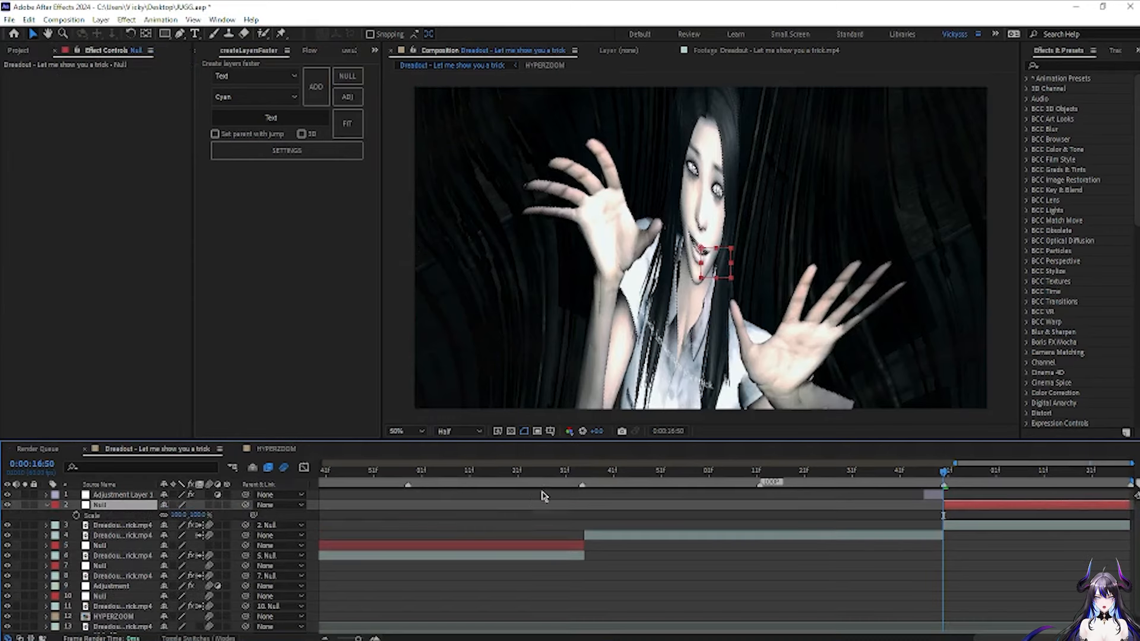
{"action": "left_click", "coordinate": [75, 516]}
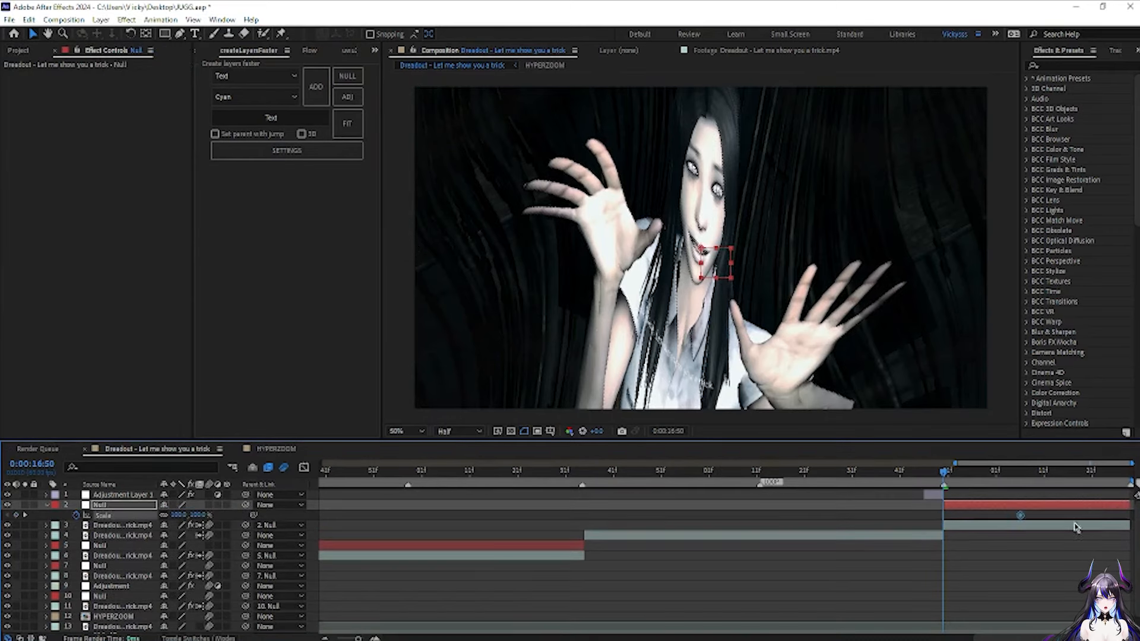
{"action": "left_click_drag", "start_coordinate": [179, 516], "coordinate": [267, 518]}
- Apply Easy Ease to both Scale keyframes of the new null and reshape the value curve into a steep initial drop that levels off gradually
{"action": "left_click_drag", "start_coordinate": [899, 512], "coordinate": [1136, 521]}
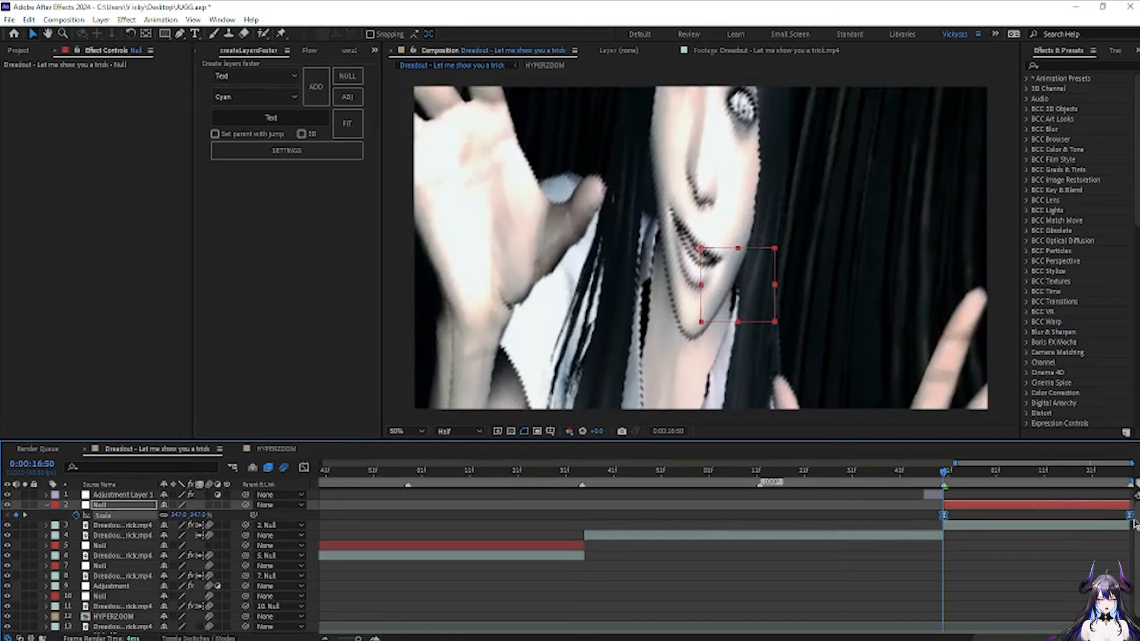
{"action": "key", "text": "F9"}
{"action": "left_click", "coordinate": [304, 469]}
{"action": "left_click", "coordinate": [948, 510]}
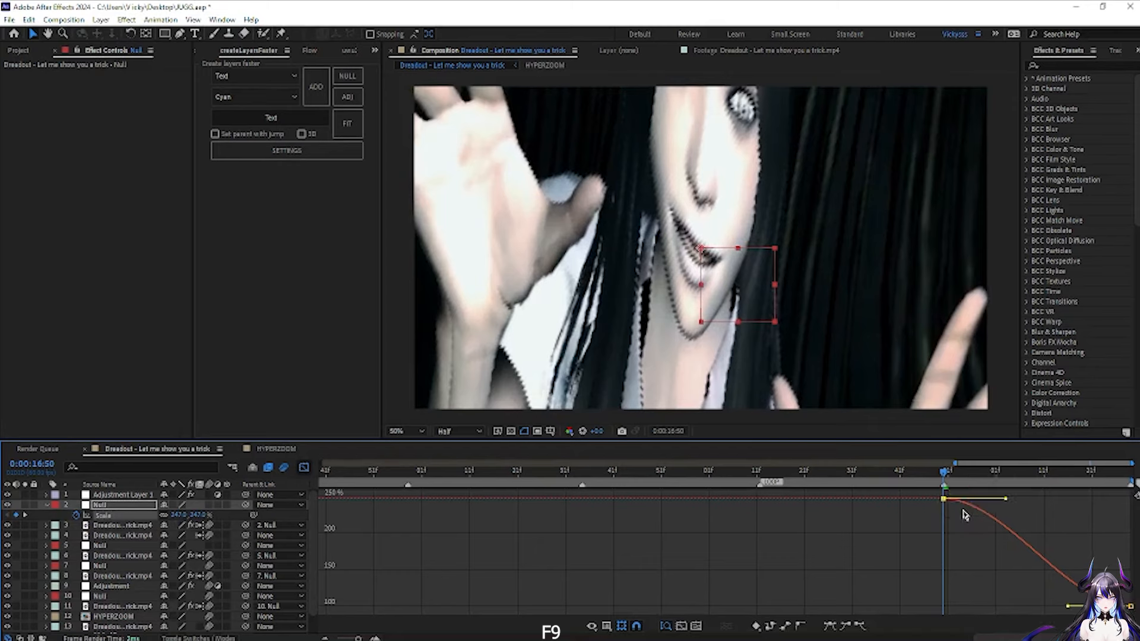
{"action": "left_click_drag", "start_coordinate": [990, 531], "coordinate": [968, 605]}
- Preview the eased null zoom from 0:00:16:28 and return to a collapsed layer view of the timeline
{"action": "left_click_drag", "start_coordinate": [943, 472], "coordinate": [838, 490]}
{"action": "key", "text": "space"}
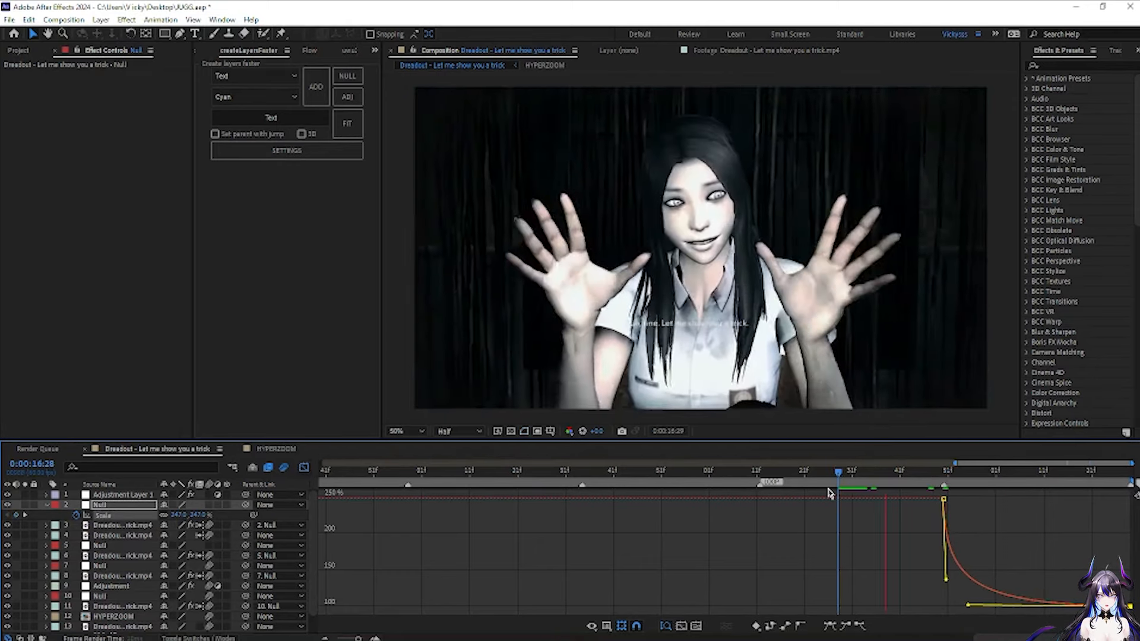
{"action": "key", "text": "space"}
{"action": "key", "text": "shift+F3"}
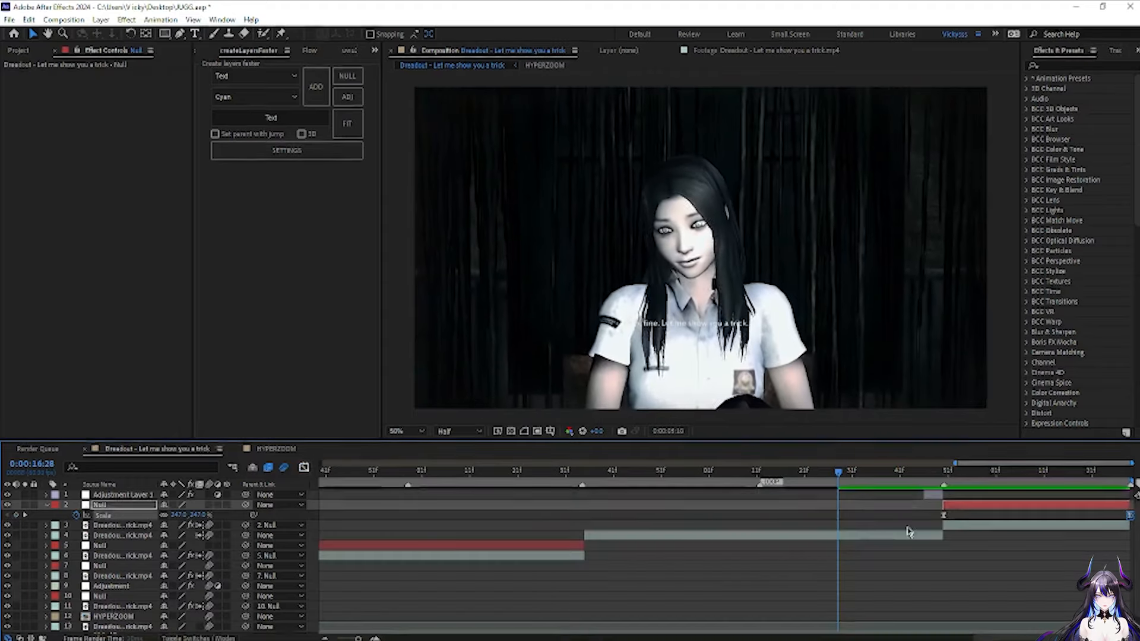
{"action": "left_click_drag", "start_coordinate": [358, 639], "coordinate": [350, 639]}
{"action": "key", "text": "u"}
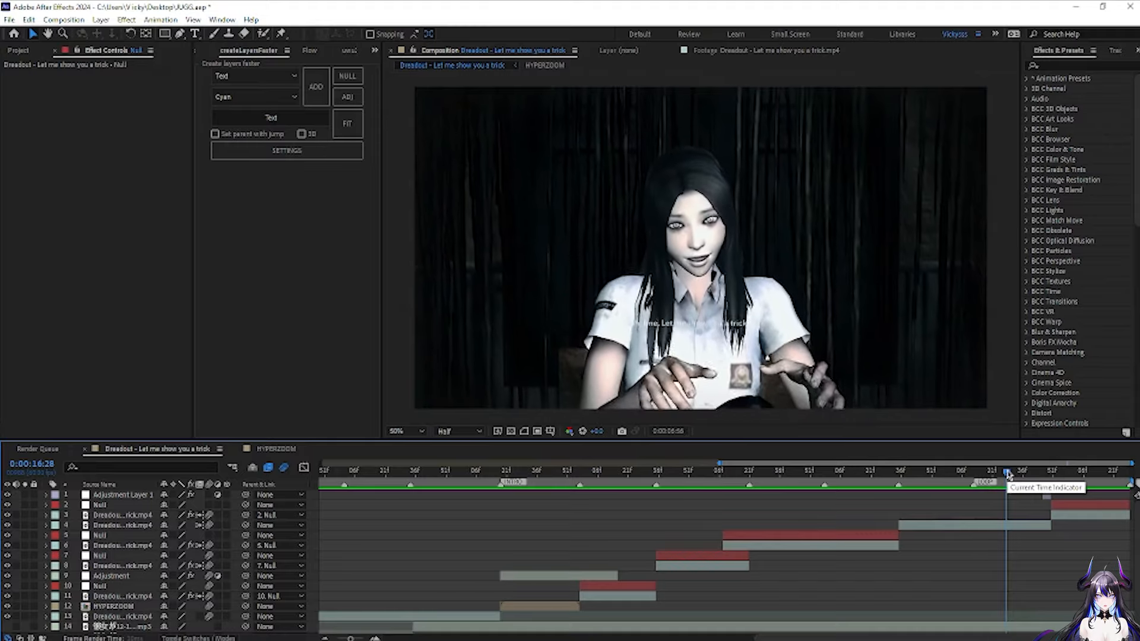
- Add an adjustment layer directly above the null of the clip ending at 0:00:15:35, with the playhead at 0:00:15:26
{"action": "left_click", "coordinate": [1090, 506]}
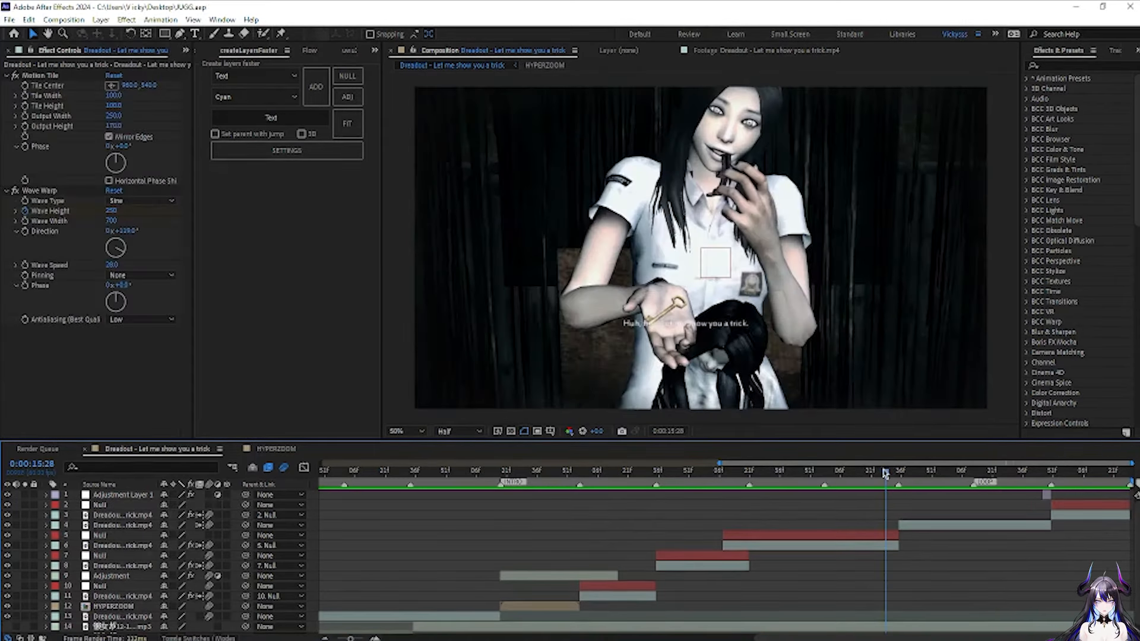
{"action": "left_click", "coordinate": [881, 472]}
{"action": "left_click", "coordinate": [7, 75]}
{"action": "left_click", "coordinate": [5, 86]}
{"action": "left_click", "coordinate": [101, 20]}
{"action": "mouse_move", "coordinate": [238, 33]}
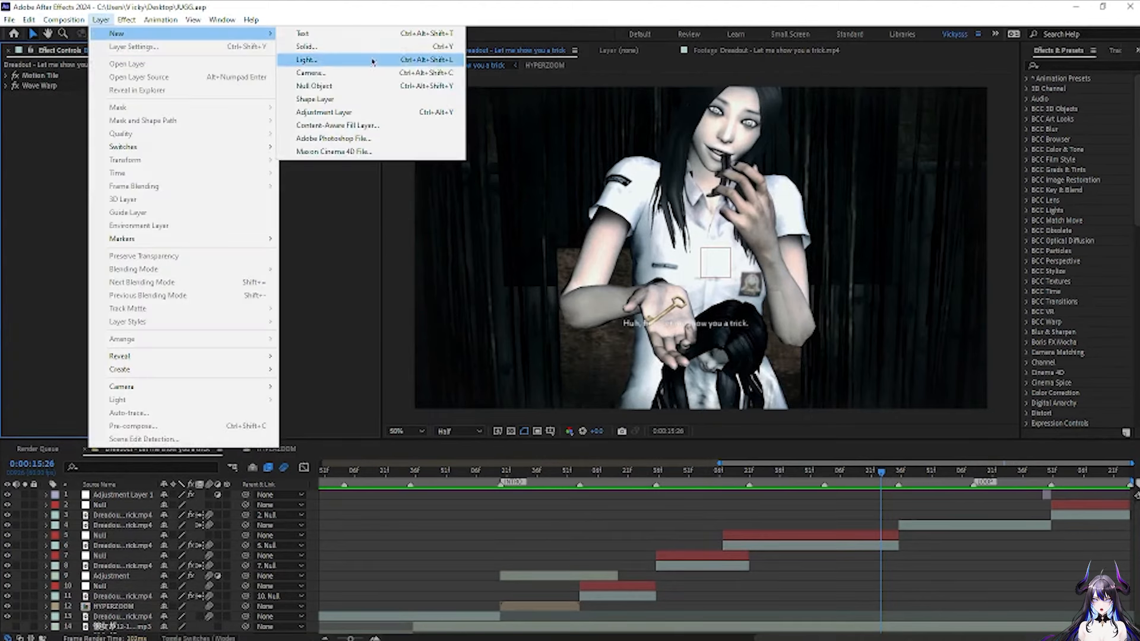
{"action": "left_click", "coordinate": [374, 112]}
{"action": "left_click_drag", "start_coordinate": [112, 530], "coordinate": [113, 540]}
- Split the new adjustment layer and delete the excess, keeping only a short piece from 0:00:15:26 to the clip's end
{"action": "key", "text": "ctrl+shift+d"}
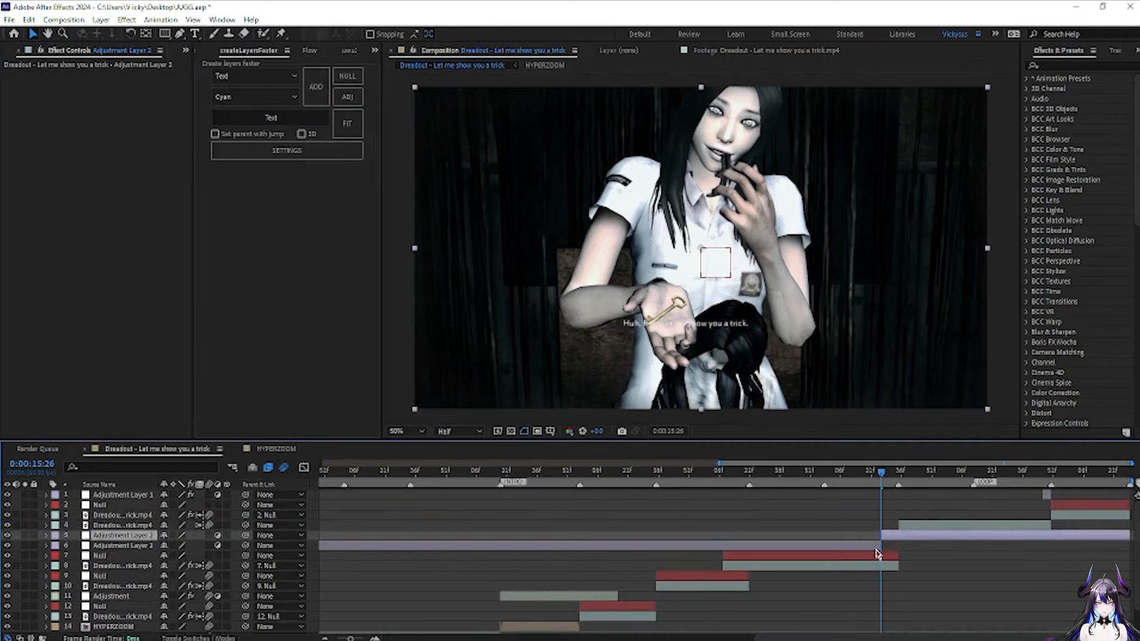
{"action": "left_click", "coordinate": [875, 547]}
{"action": "key", "text": "Delete"}
{"action": "mouse_move", "coordinate": [881, 476]}
{"action": "left_mouse_down"}
{"action": "mouse_move", "coordinate": [899, 484]}
{"action": "mouse_move", "coordinate": [886, 479]}
{"action": "left_mouse_up"}
{"action": "left_click", "coordinate": [907, 536]}
{"action": "key", "text": "ctrl+shift+d"}
{"action": "key", "text": "Delete"}
{"action": "left_click", "coordinate": [891, 537]}
- Apply the Offset effect to the short adjustment layer
{"action": "key", "text": "ctrl+space"}
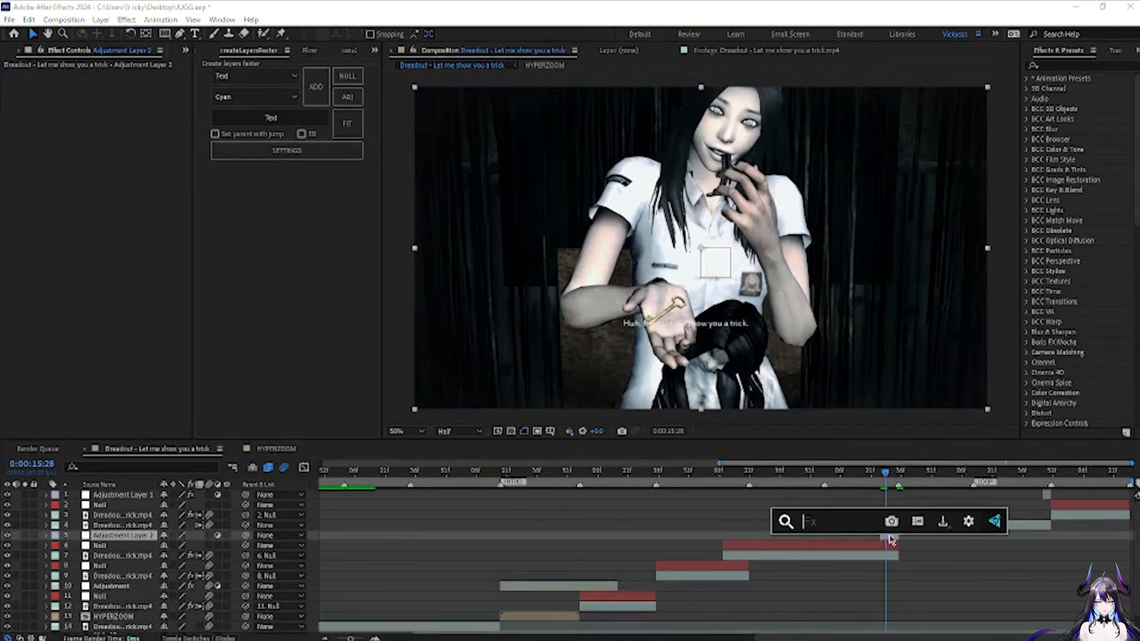
{"action": "type", "text": "offd"}
{"action": "key", "text": "BackSpace"}
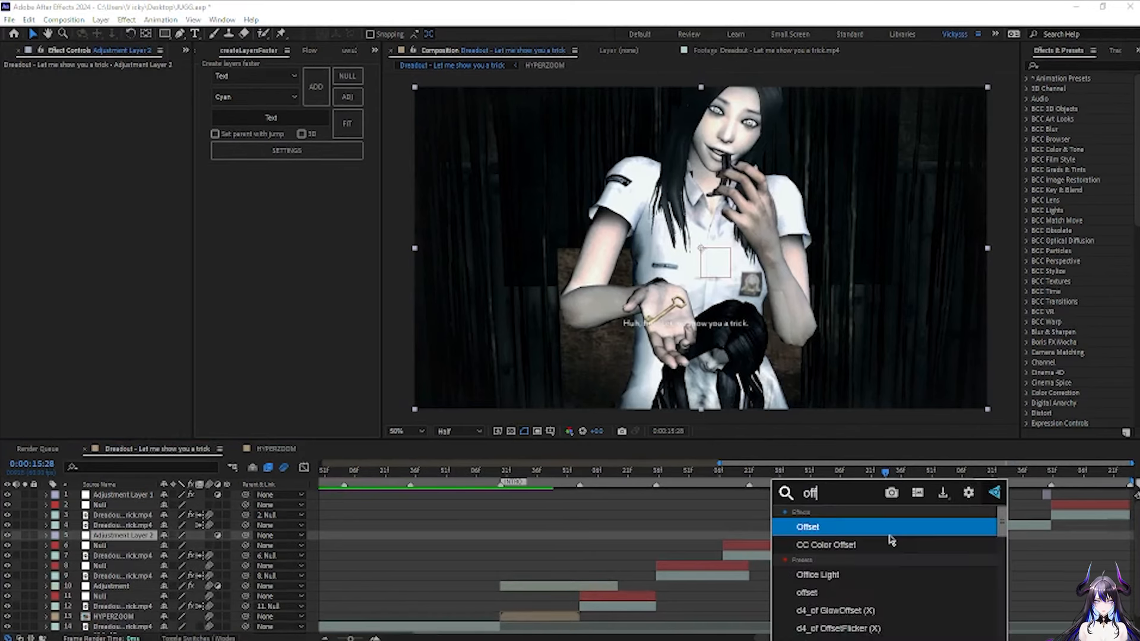
{"action": "key", "text": "Return"}
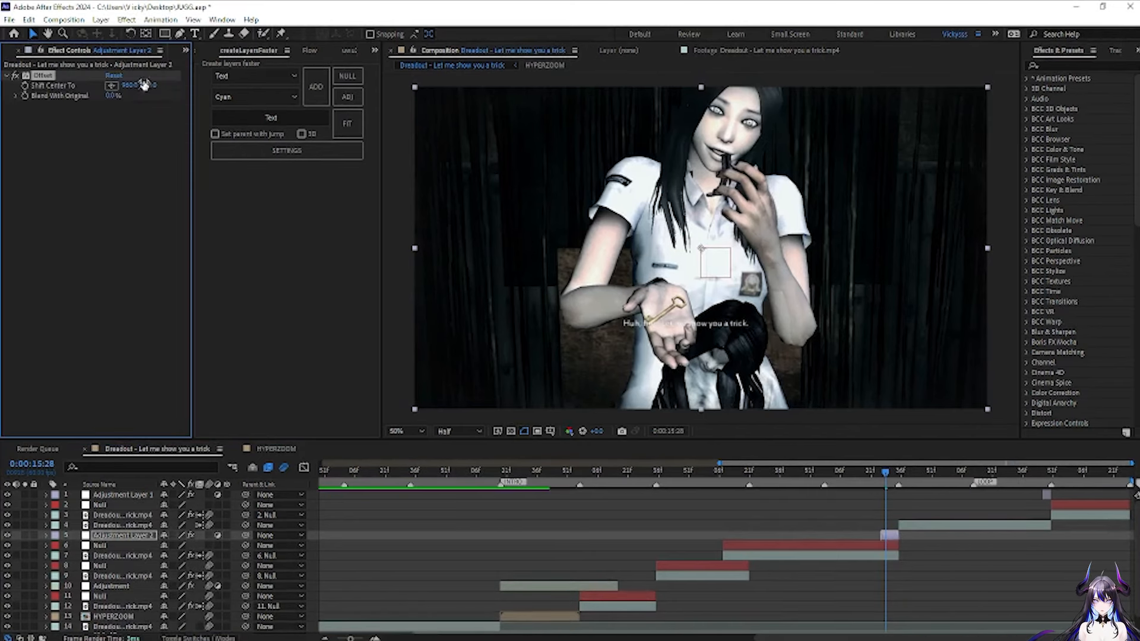
- Set the Offset effect's Shift Center To to 255, 540 so the image wraps horizontally
{"action": "left_click_drag", "start_coordinate": [126, 85], "coordinate": [54, 107]}
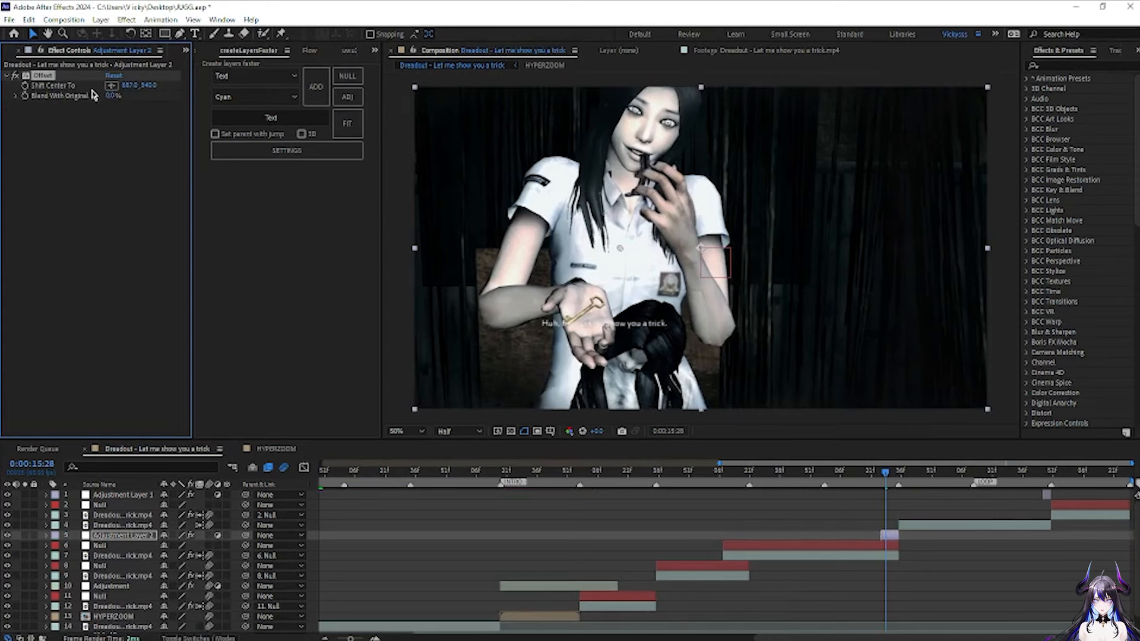
{"action": "left_click_drag", "start_coordinate": [119, 85], "coordinate": [193, 76]}
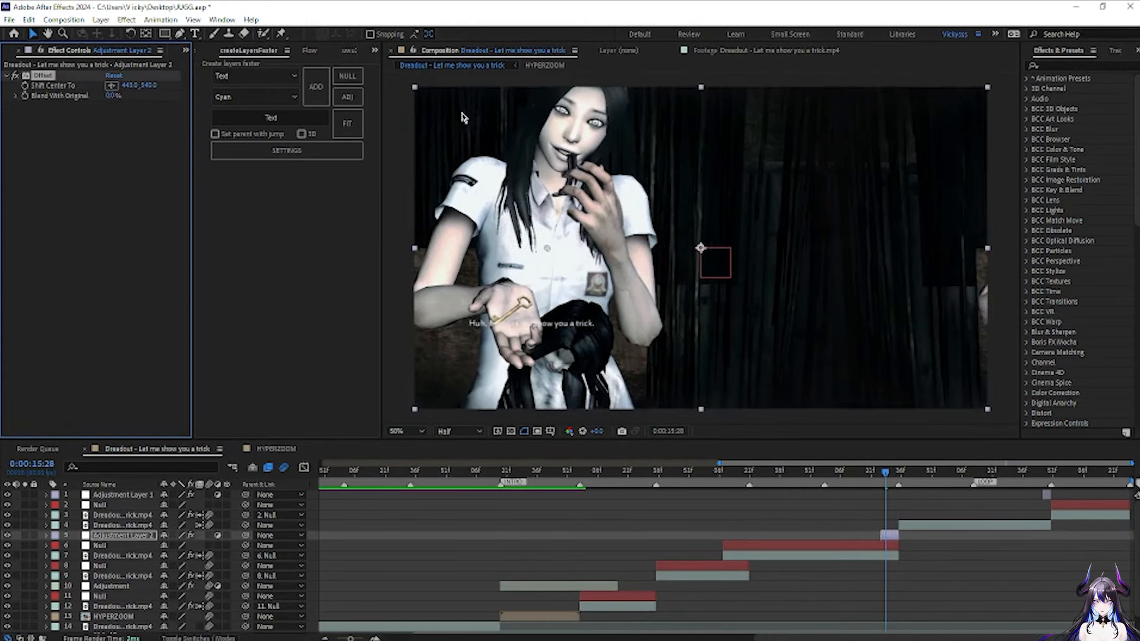
{"action": "left_click_drag", "start_coordinate": [135, 87], "coordinate": [27, 110]}
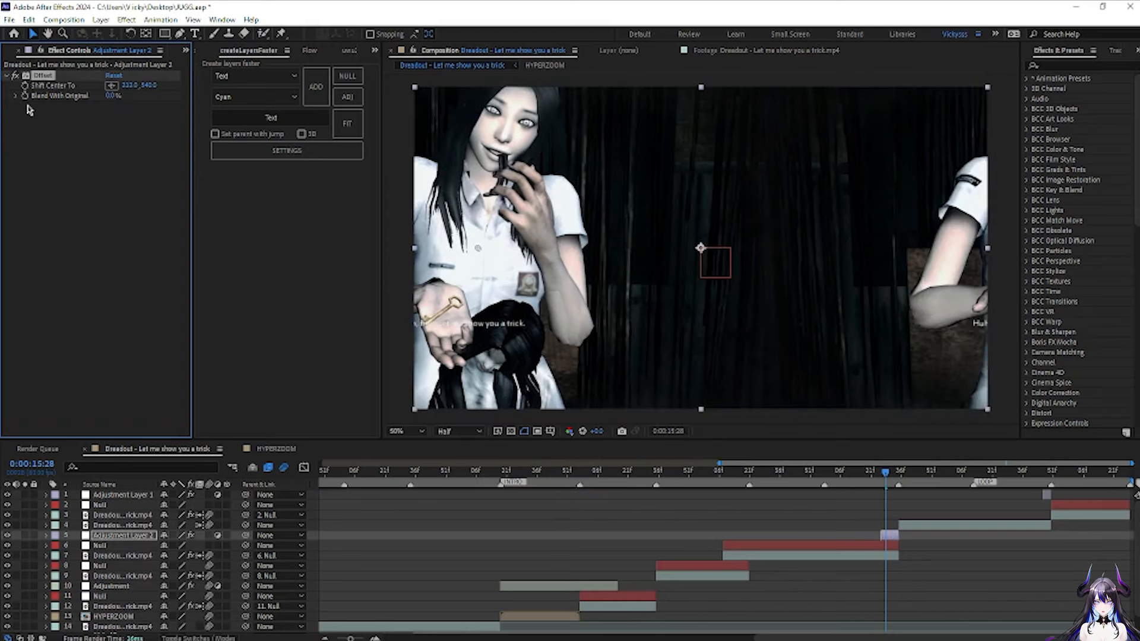
{"action": "left_click", "coordinate": [124, 90]}
{"action": "left_click_drag", "start_coordinate": [129, 86], "coordinate": [107, 91]}
{"action": "left_click_drag", "start_coordinate": [180, 85], "coordinate": [180, 86]}
{"action": "left_click", "coordinate": [106, 173]}
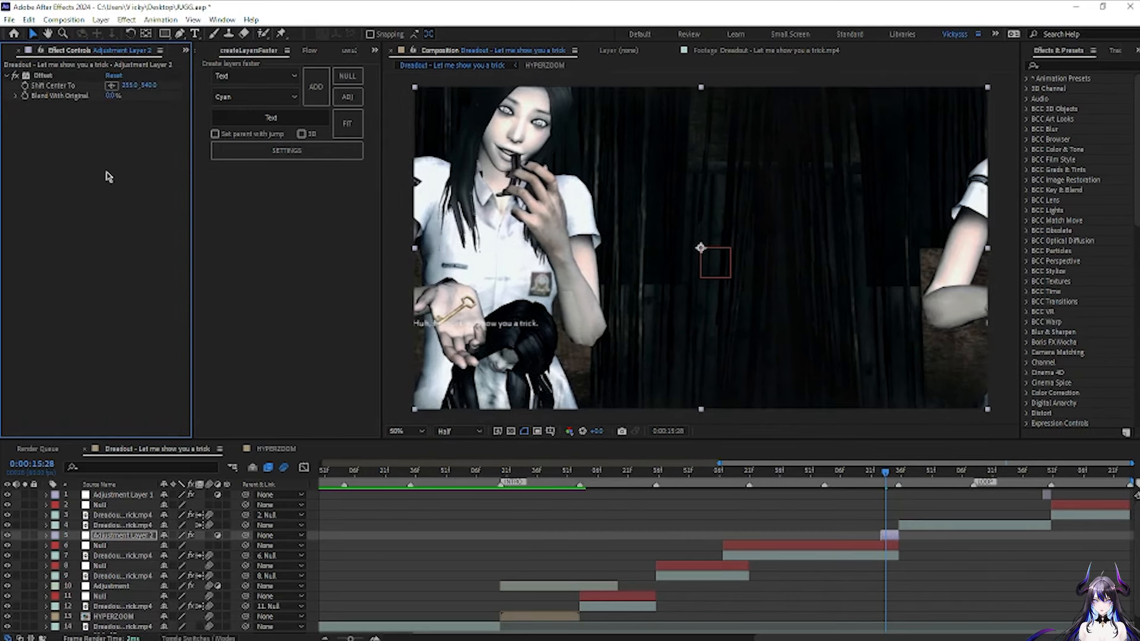
- Apply BCC Directional Blur to the same adjustment layer and raise its Blur Amount for a stronger horizontal smear
{"action": "key", "text": "ctrl+space"}
{"action": "type", "text": "bb"}
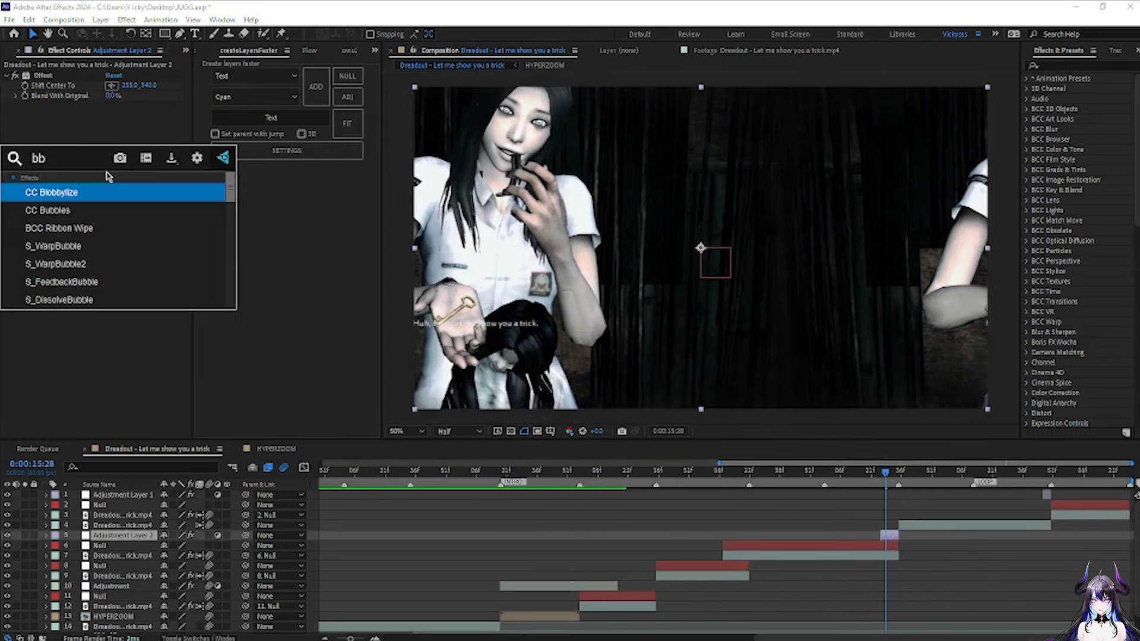
{"action": "key", "text": "BackSpace"}
{"action": "type", "text": "xx"}
{"action": "key", "text": "BackSpace"}
{"action": "type", "text": "c"}
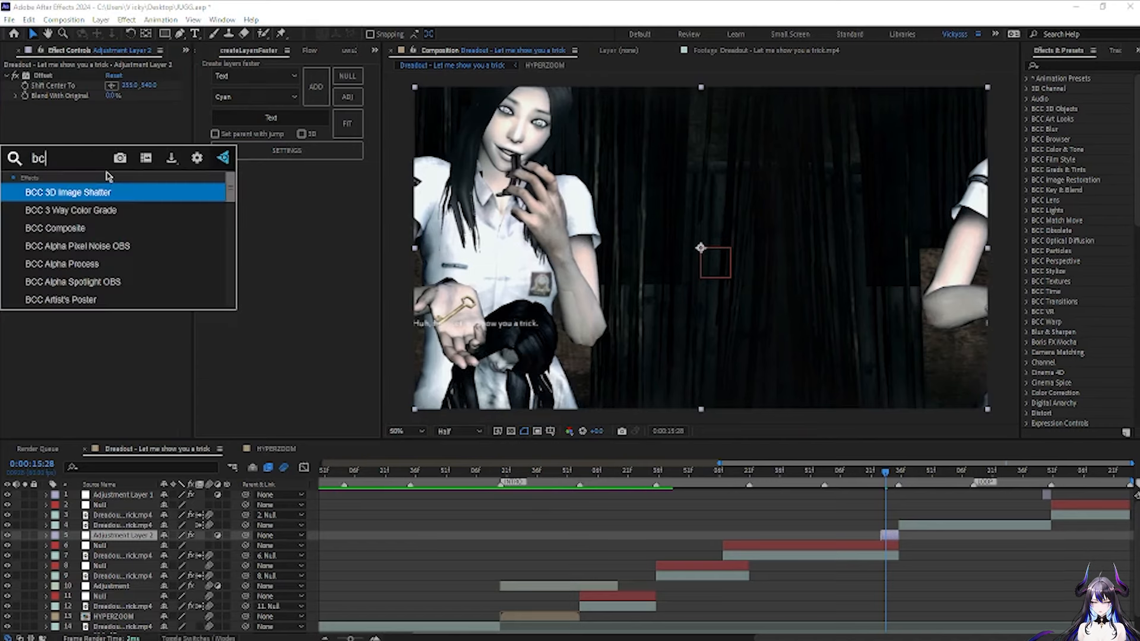
{"action": "type", "text": "c dire"}
{"action": "key", "text": "Return"}
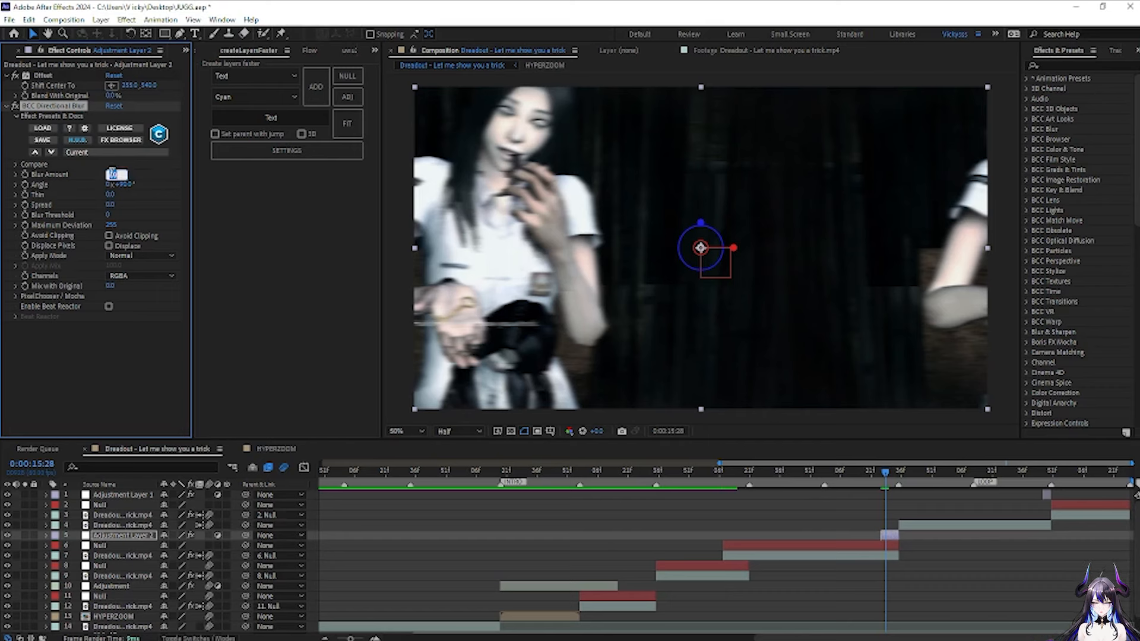
{"action": "key", "text": "Return"}
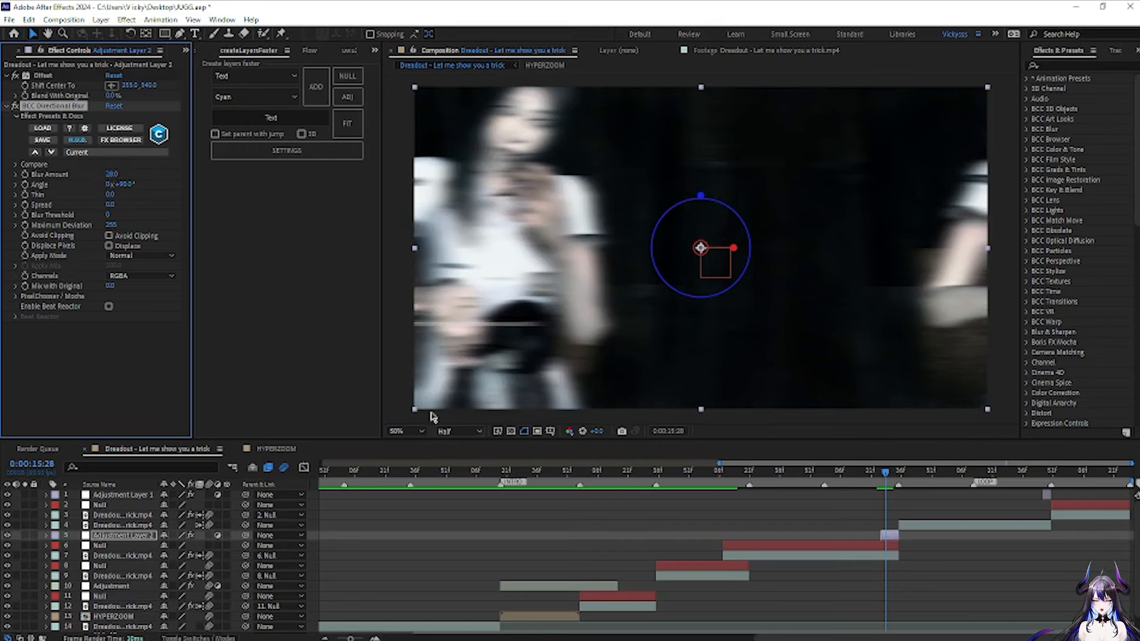
- Preview the blurred offset at the end of the clip from 0:00:15:19
{"action": "left_click_drag", "start_coordinate": [888, 484], "coordinate": [869, 475]}
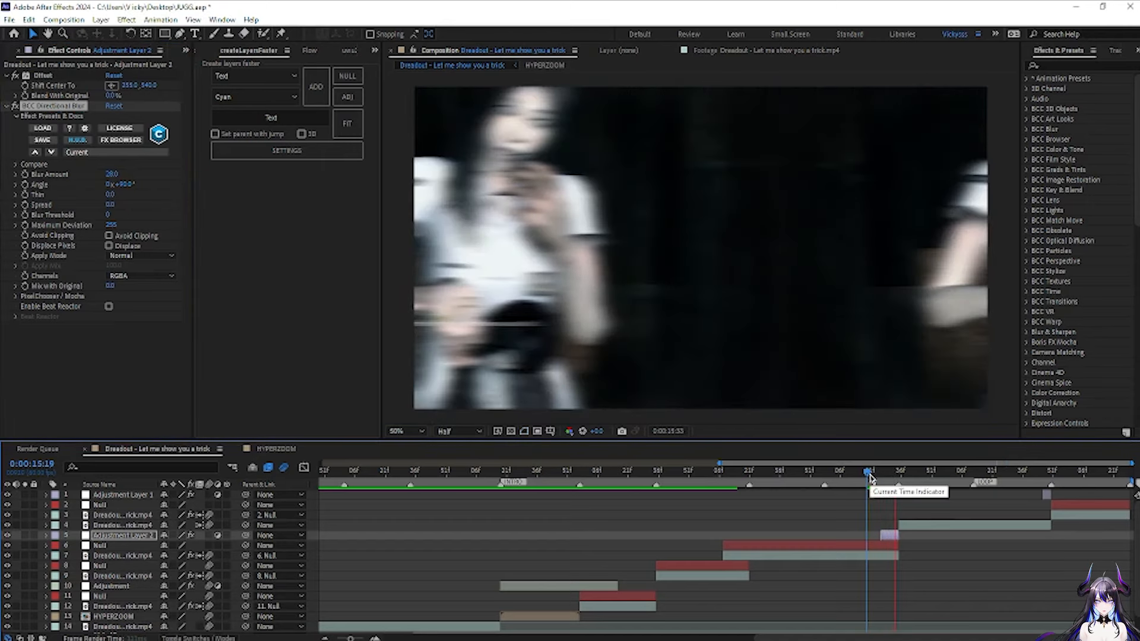
{"action": "key", "text": "space"}
{"action": "key", "text": "space"}
{"action": "key", "text": "space"}
{"action": "key", "text": "space"}
{"action": "key", "text": "space"}
- Trim the start of the offset blur adjustment layer slightly later and preview it from 0:00:15:25
{"action": "left_click_drag", "start_coordinate": [869, 475], "coordinate": [883, 517]}
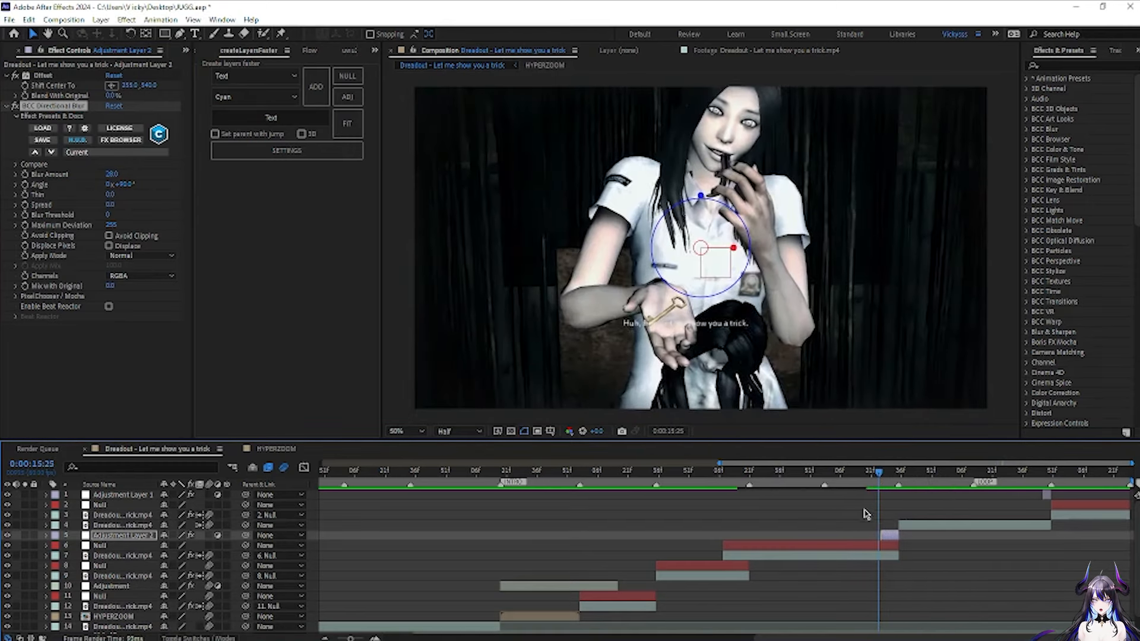
{"action": "left_click", "coordinate": [886, 537]}
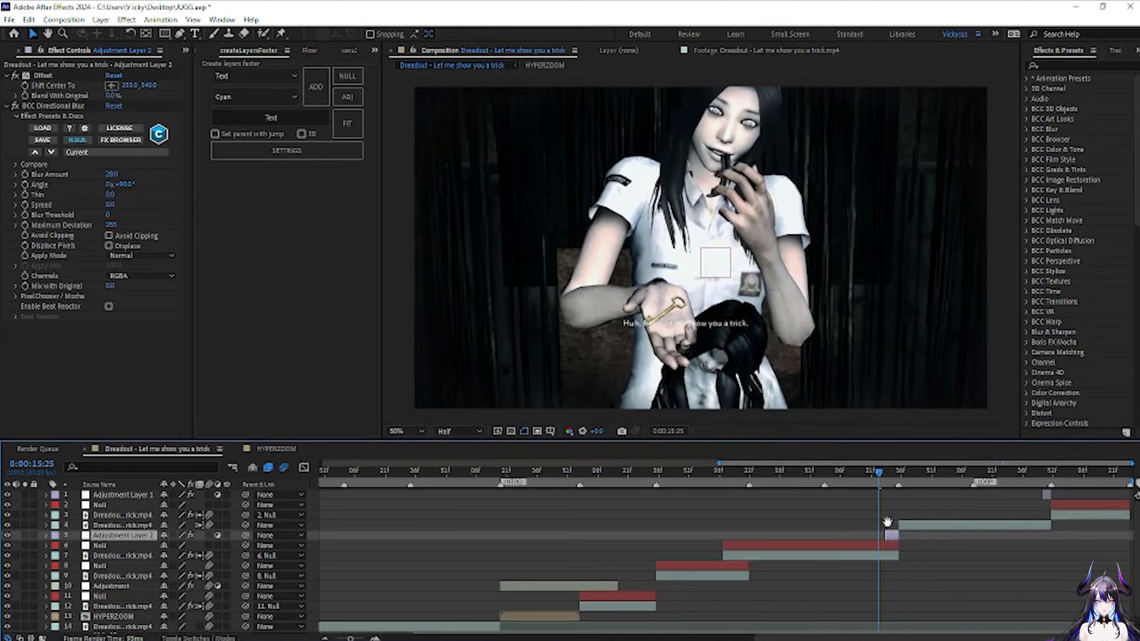
{"action": "key", "text": "space"}
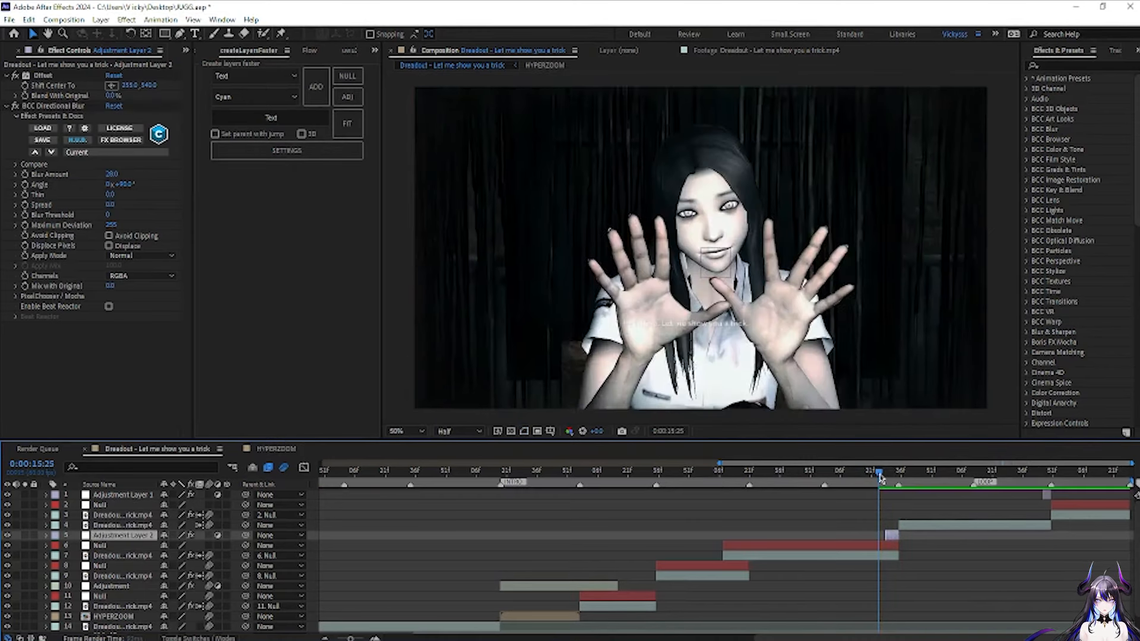
- Move the offset blur adjustment layer above the next clip and adjust its ends so it briefly spans the cut at 0:00:15:35
{"action": "left_click_drag", "start_coordinate": [881, 478], "coordinate": [901, 511]}
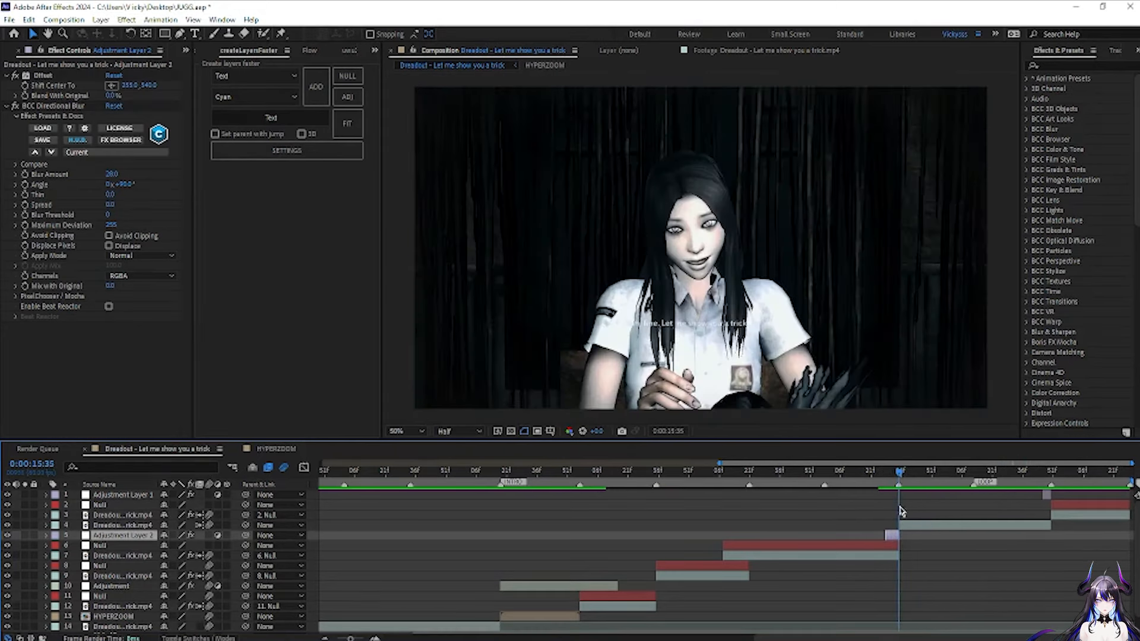
{"action": "left_click_drag", "start_coordinate": [95, 535], "coordinate": [135, 532]}
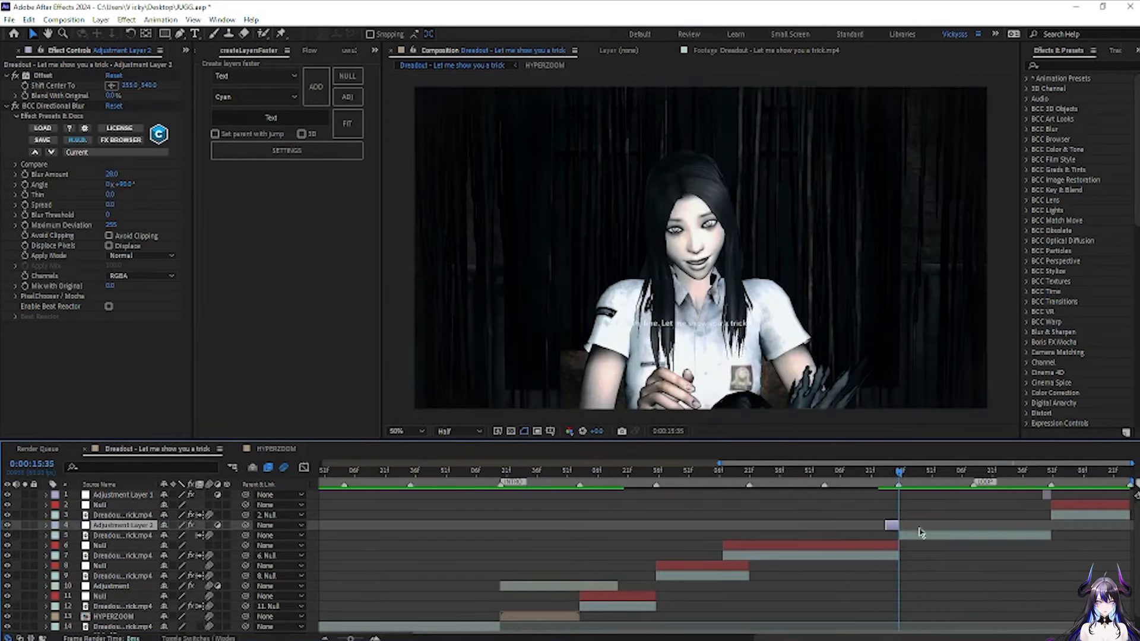
{"action": "left_click_drag", "start_coordinate": [897, 524], "coordinate": [906, 526]}
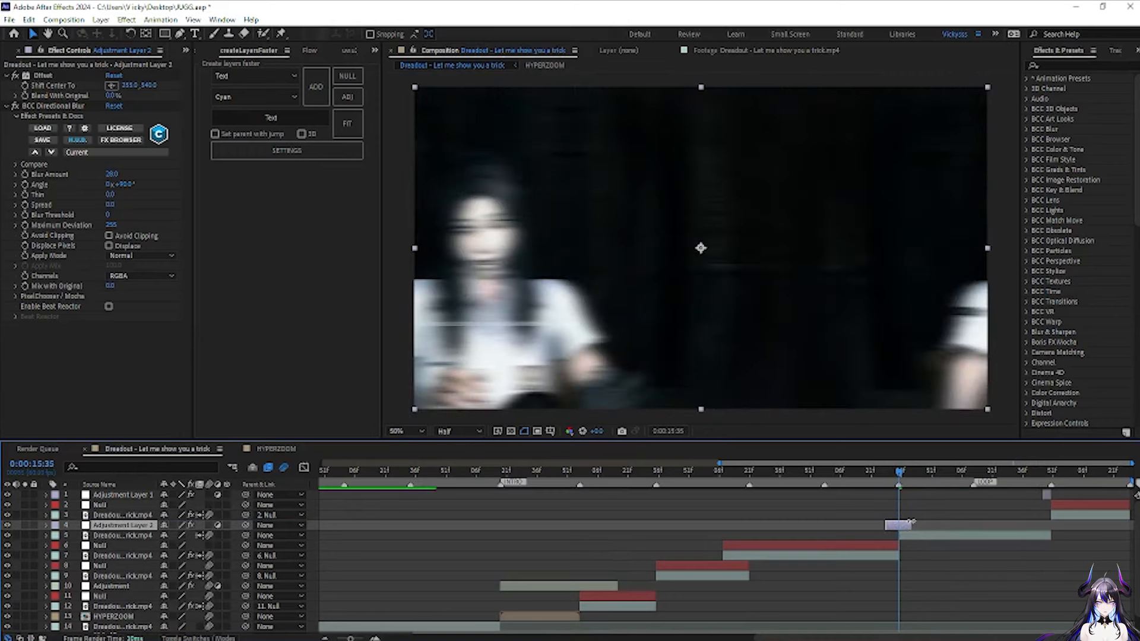
{"action": "left_click_drag", "start_coordinate": [900, 478], "coordinate": [876, 481]}
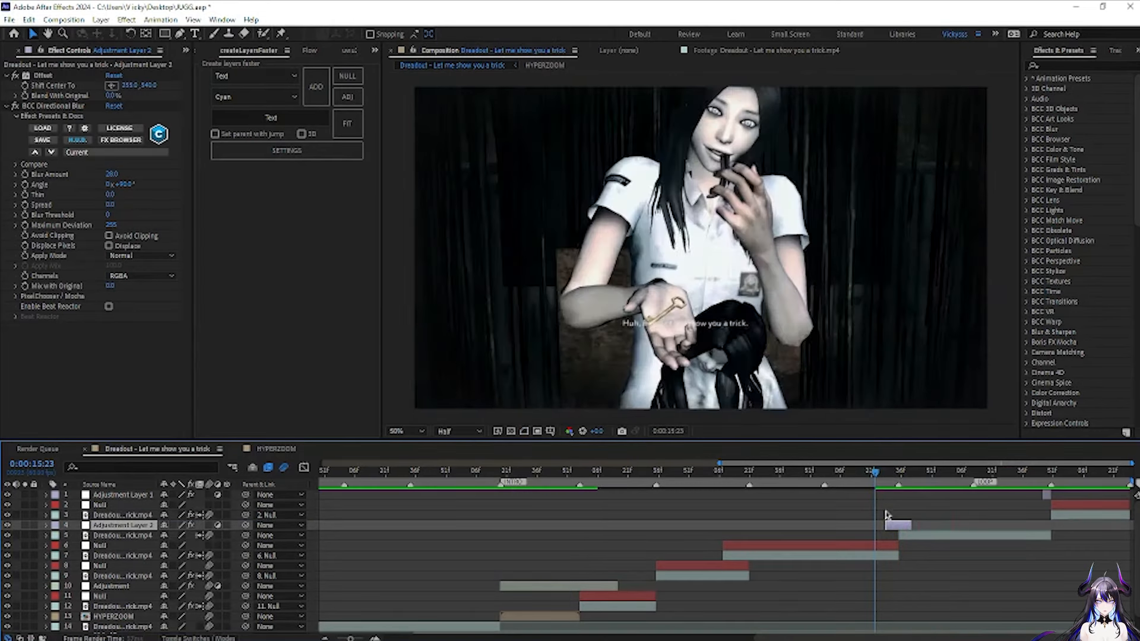
{"action": "left_click_drag", "start_coordinate": [885, 526], "coordinate": [910, 523]}
{"action": "left_click", "coordinate": [874, 472]}
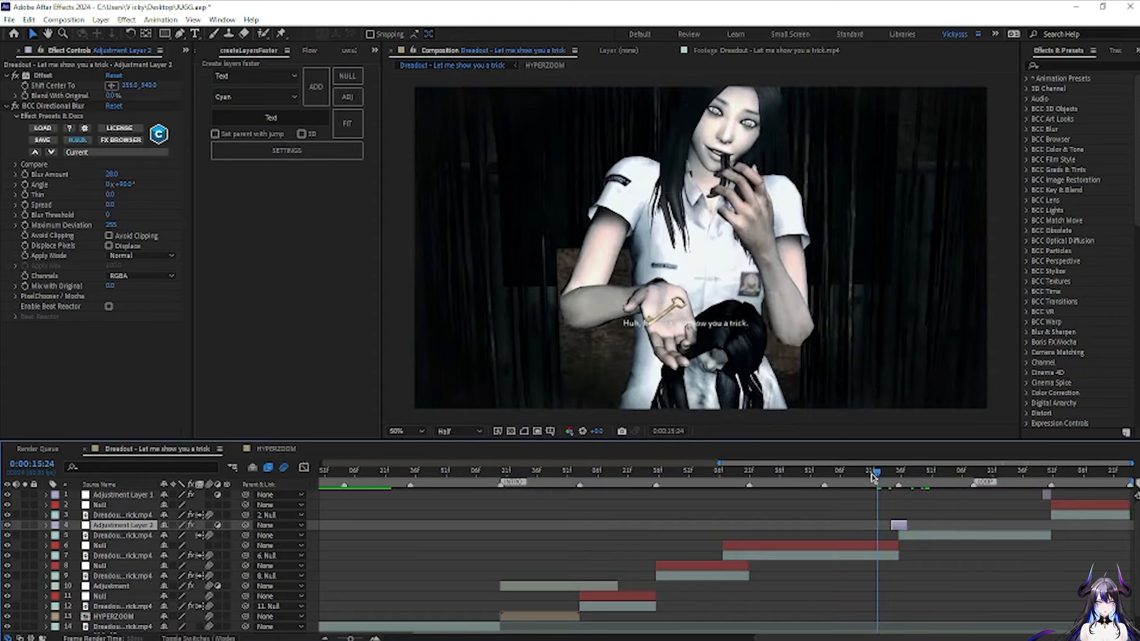
{"action": "left_click", "coordinate": [871, 474]}
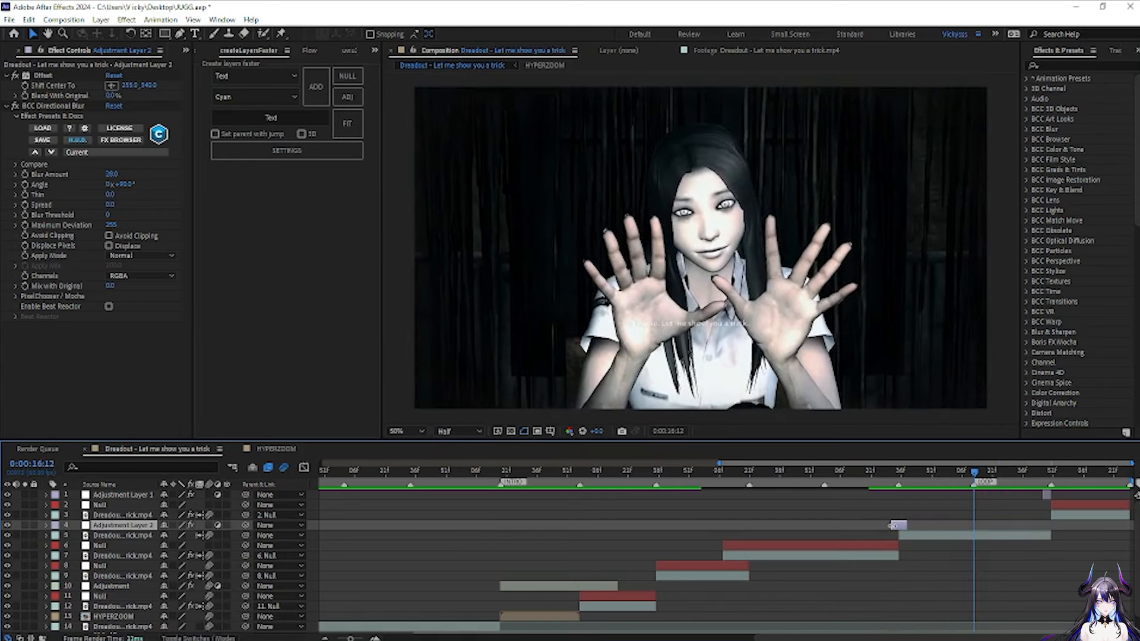
- Duplicate the offset blur adjustment layer and place the copy so it ends at 0:00:16:12
{"action": "key", "text": "ctrl+d"}
{"action": "key", "text": "bracketright"}
{"action": "left_click_drag", "start_coordinate": [136, 529], "coordinate": [144, 534]}
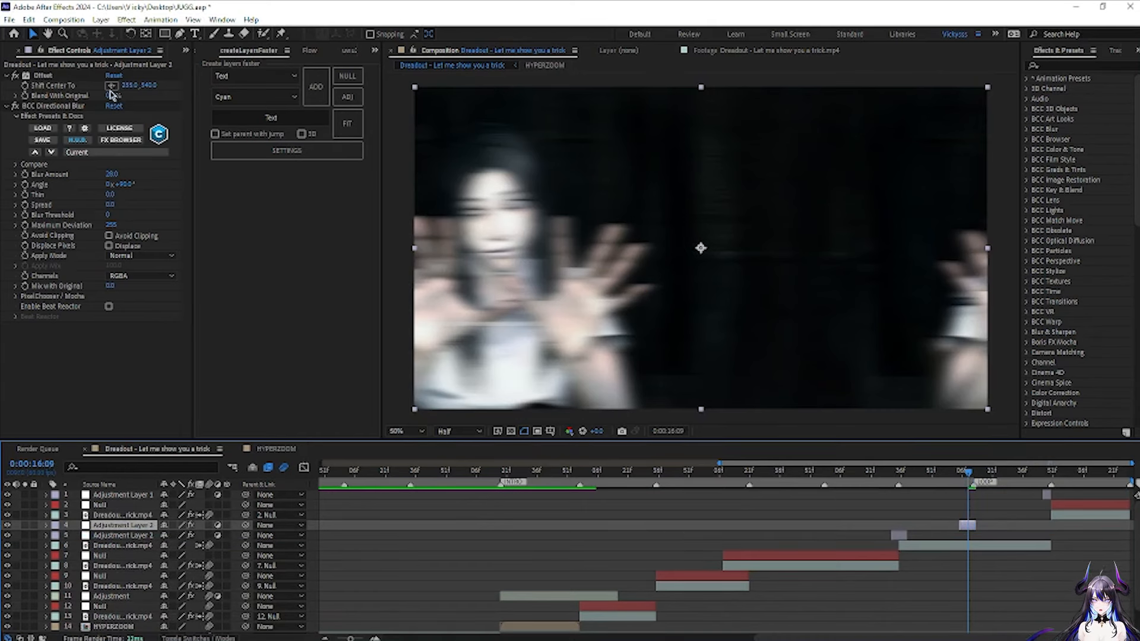
- Set the copy's Offset Shift Center To to 960, 1094 and its BCC Directional Blur Angle to 0° for a vertical shift
{"action": "left_click_drag", "start_coordinate": [130, 87], "coordinate": [456, 121]}
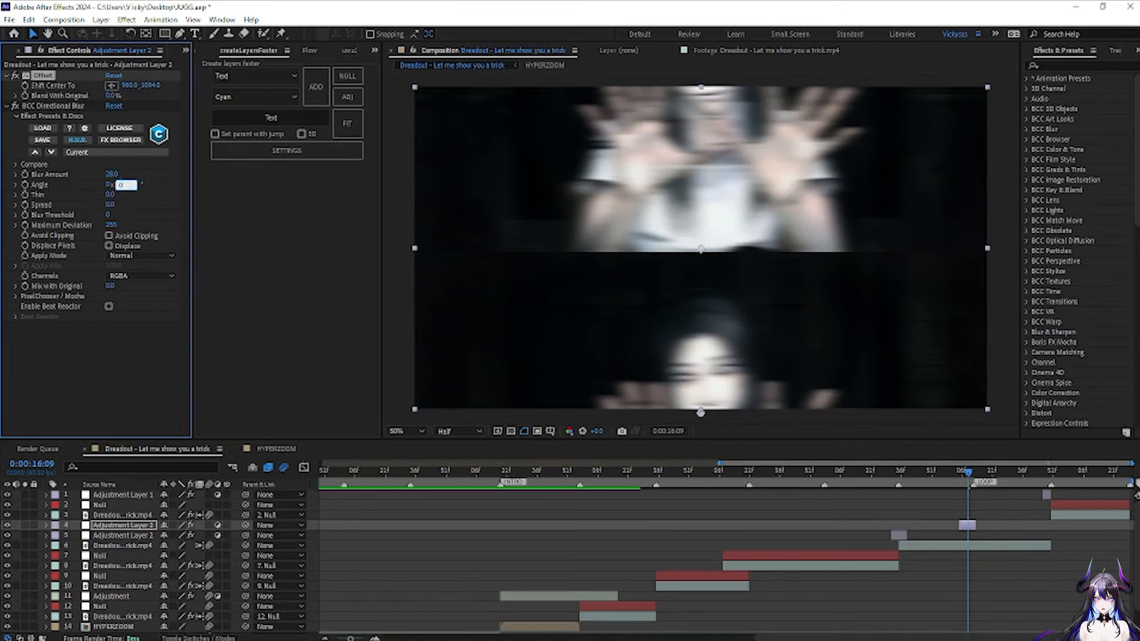
{"action": "key", "text": "Return"}
- Preview the two offset blur hits from 0:00:15:17 and play the whole edit back from 0:00:04:21
{"action": "left_click_drag", "start_coordinate": [962, 476], "coordinate": [952, 478]}
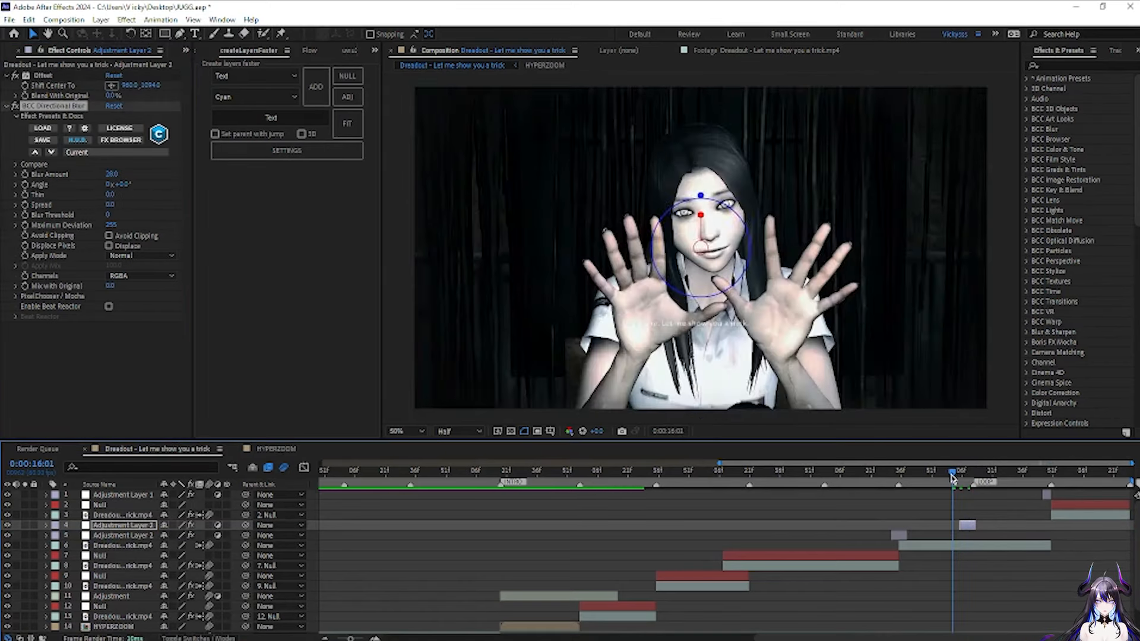
{"action": "left_click_drag", "start_coordinate": [952, 478], "coordinate": [863, 489]}
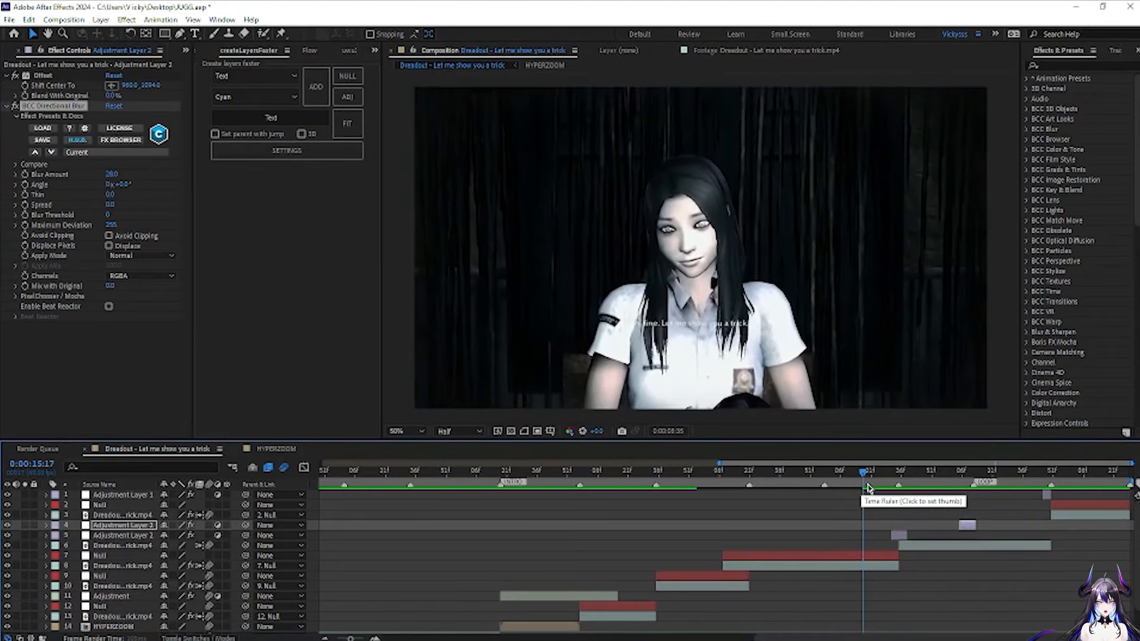
{"action": "left_click", "coordinate": [552, 487]}
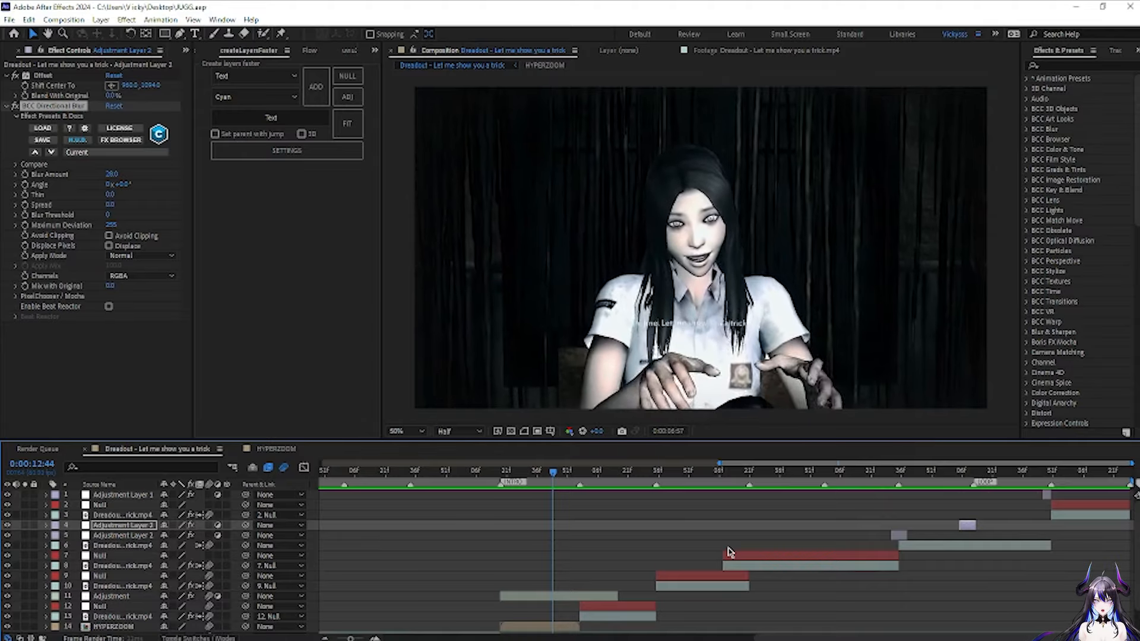
{"action": "left_click", "coordinate": [968, 535]}
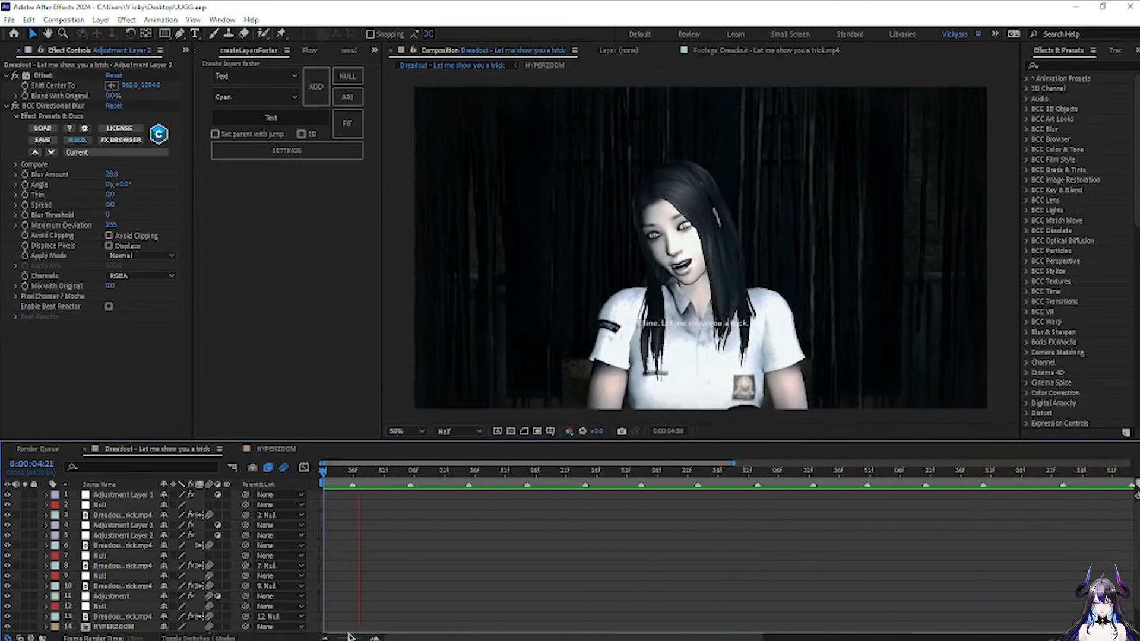
- Add an adjustment layer over the whole edit with Posterize Time at a frame rate of 15, and save the project
{"action": "left_click_drag", "start_coordinate": [349, 639], "coordinate": [327, 639]}
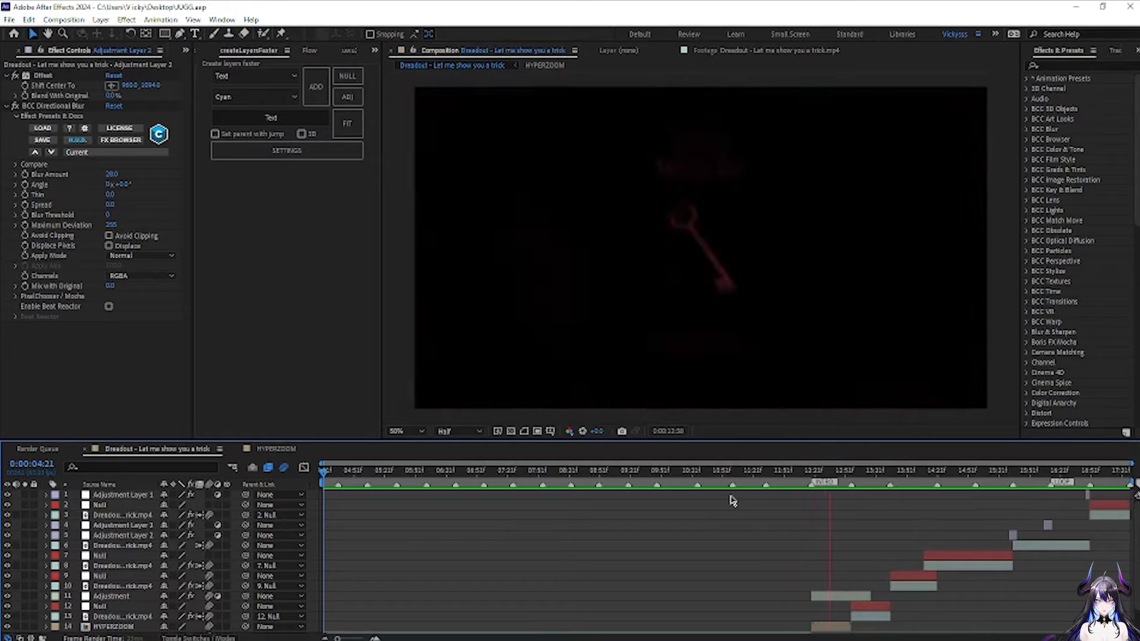
{"action": "key", "text": "space"}
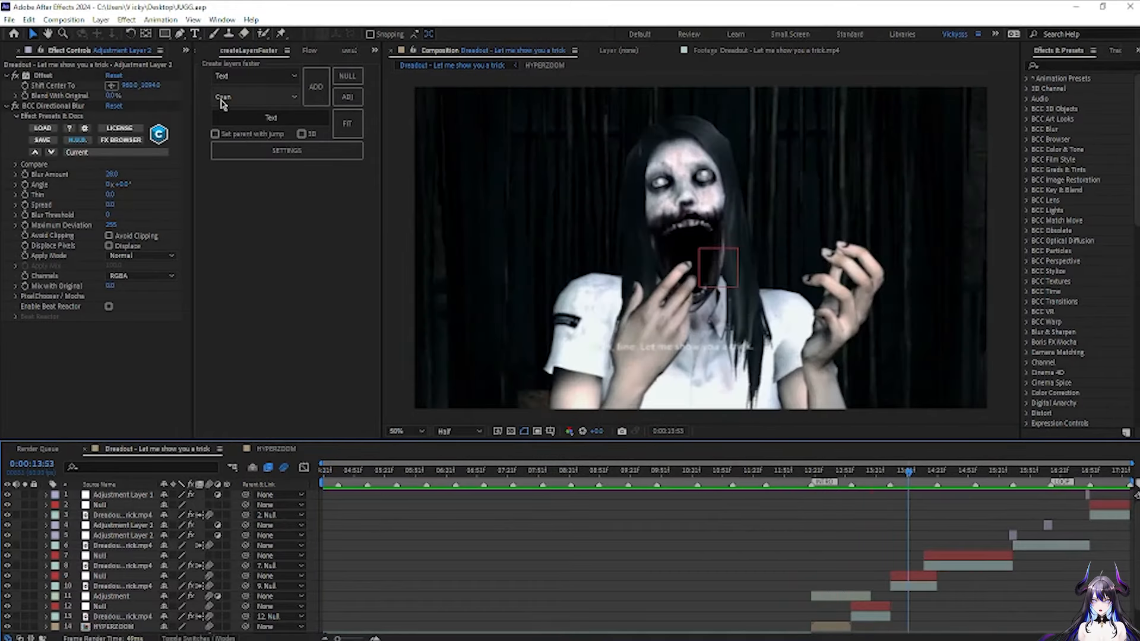
{"action": "left_click", "coordinate": [101, 19]}
{"action": "mouse_move", "coordinate": [110, 36]}
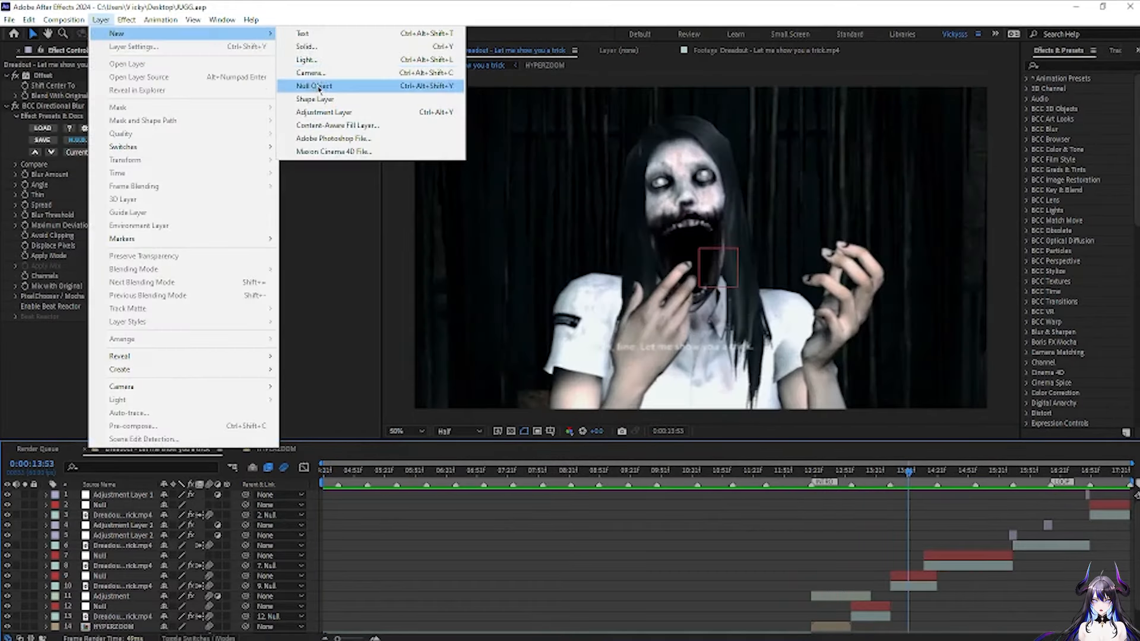
{"action": "left_click", "coordinate": [326, 112]}
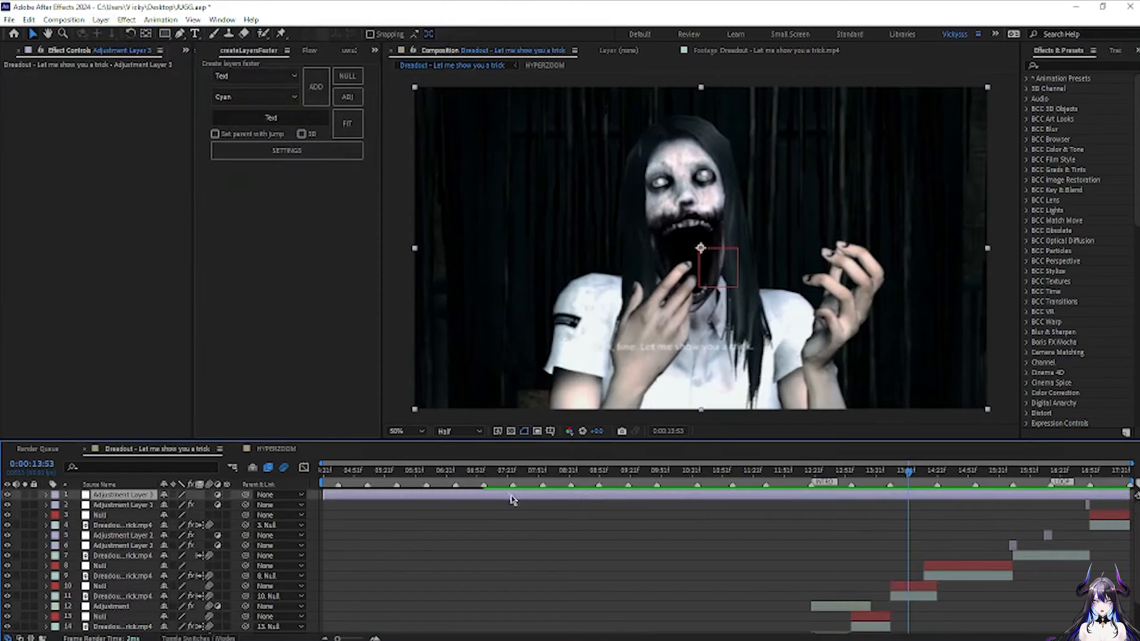
{"action": "key", "text": "ctrl+space"}
{"action": "type", "text": "poste"}
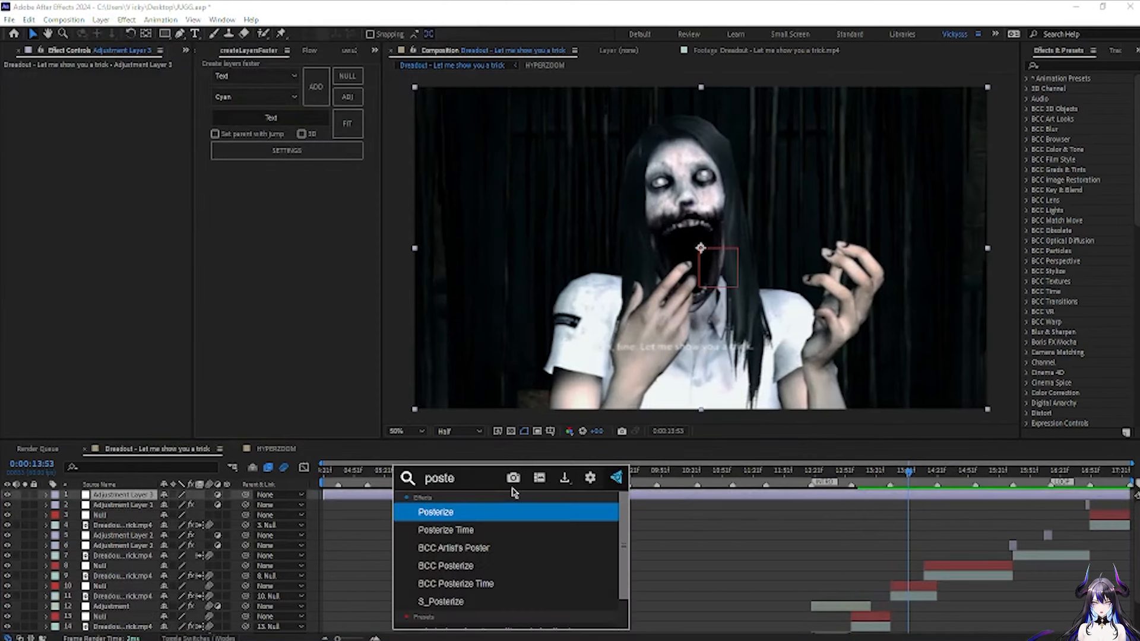
{"action": "left_click", "coordinate": [486, 527]}
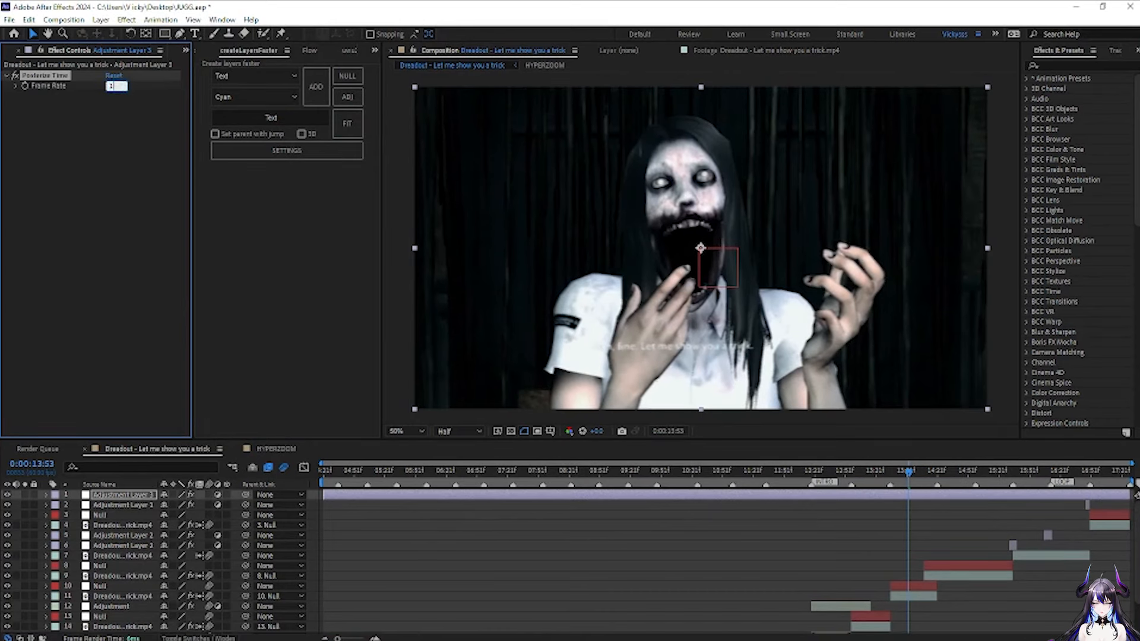
{"action": "key", "text": "ctrl+s"}
- Preview the Posterize Time look by playing the edit back from 0:00:04:21, and look through the layer stack
{"action": "key", "text": "space"}
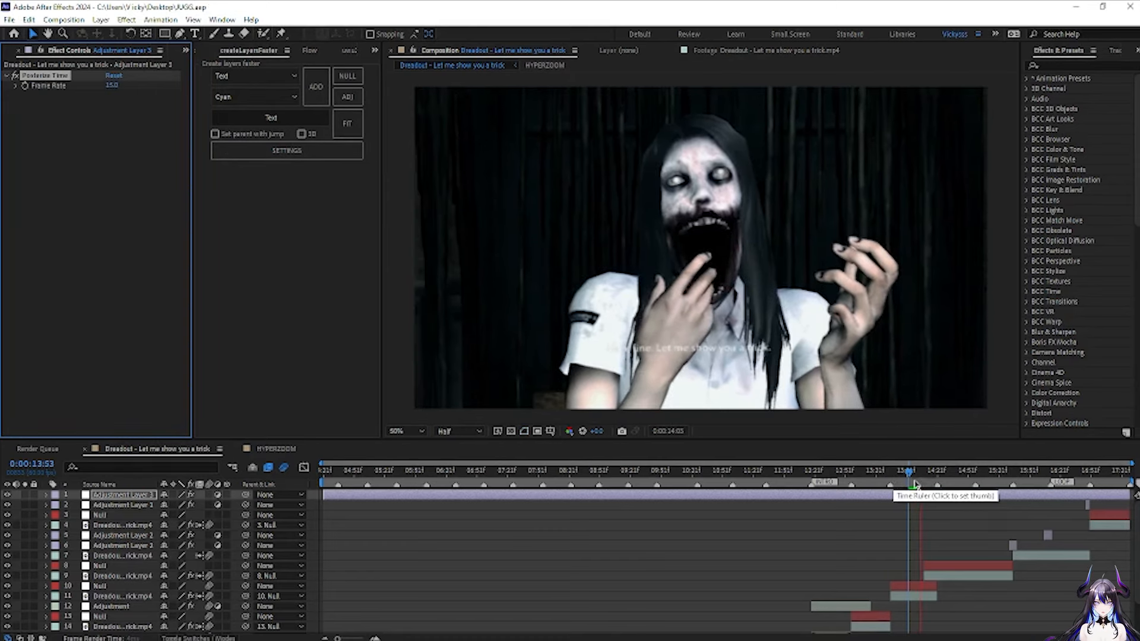
{"action": "left_click_drag", "start_coordinate": [908, 477], "coordinate": [283, 516]}
{"action": "key", "text": "space"}
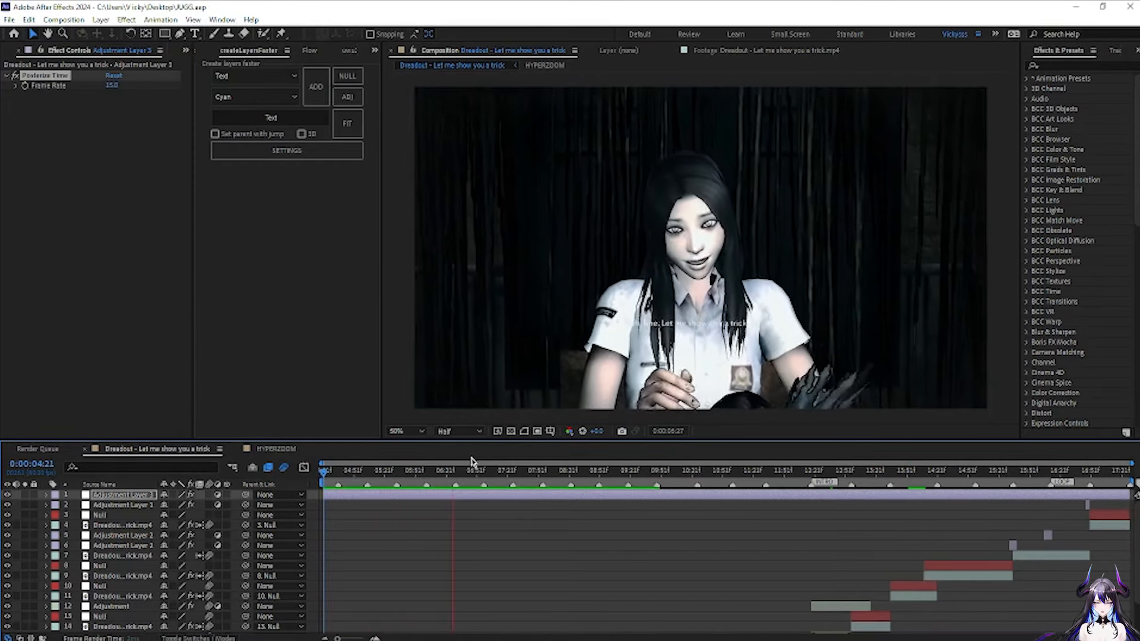
{"action": "scroll", "coordinate": [413, 588], "scroll_direction": "down", "scroll_amount": 2}
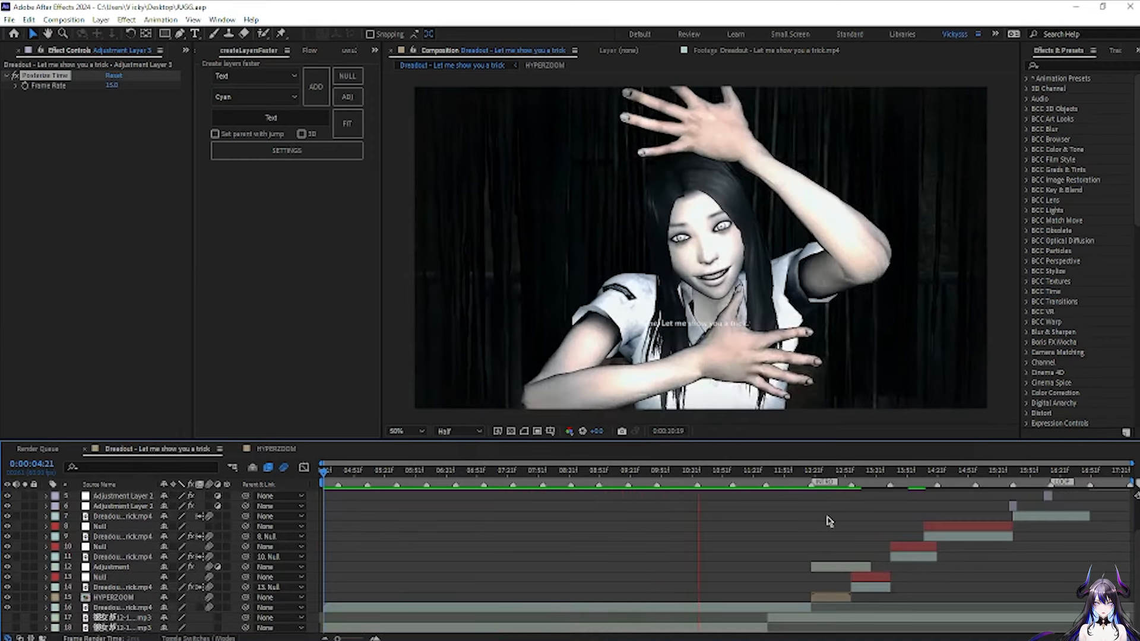
{"action": "scroll", "coordinate": [825, 516], "scroll_direction": "up", "scroll_amount": 2}
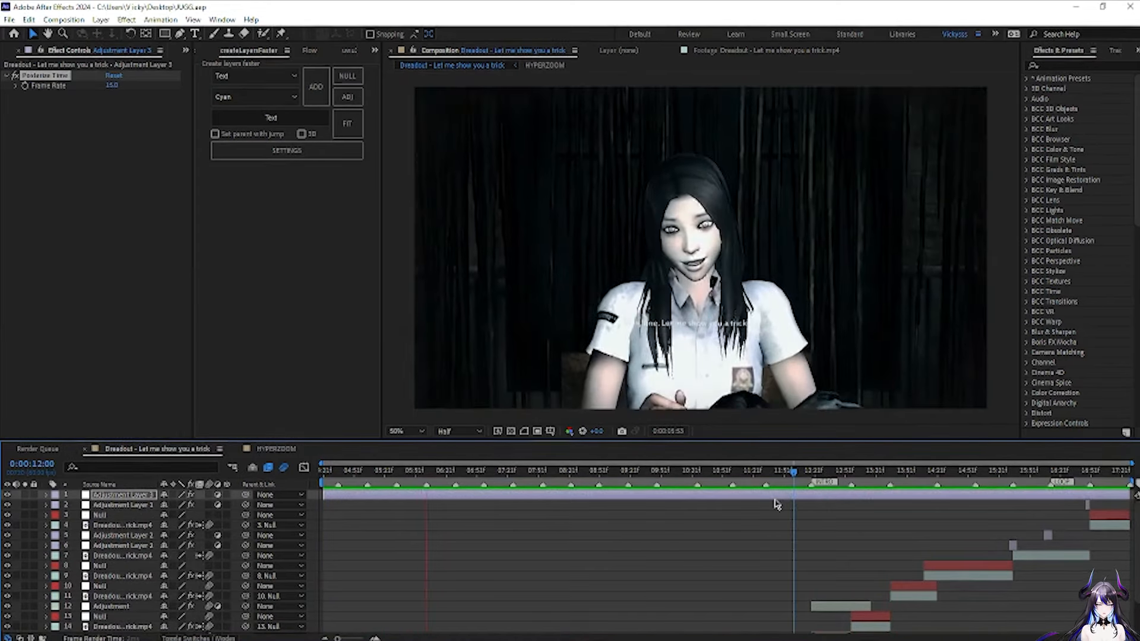
{"action": "key", "text": "space"}
- Split the footage clip beneath the second offset blur adjustment layer at 0:00:16:12
{"action": "left_click_drag", "start_coordinate": [437, 470], "coordinate": [1051, 550]}
{"action": "left_click", "coordinate": [1050, 554]}
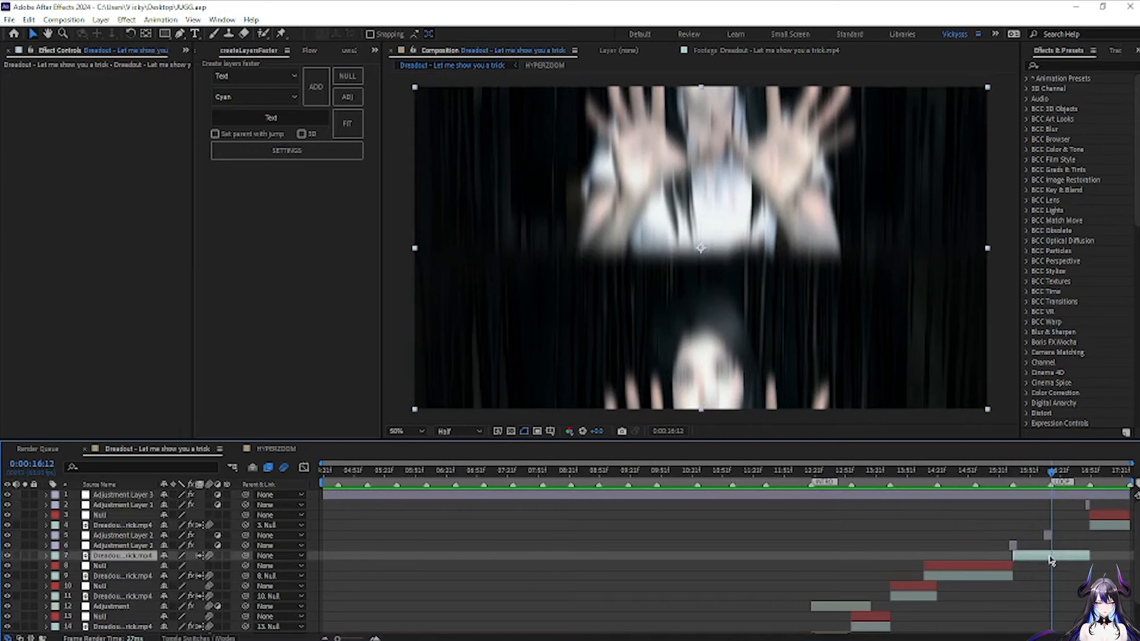
{"action": "key", "text": "ctrl+shift+d"}
- Apply CC Light Rays to the first half of the split clip and place its Center on one of the girl's eyes at 912, 410
{"action": "left_click_drag", "start_coordinate": [1048, 474], "coordinate": [1016, 474]}
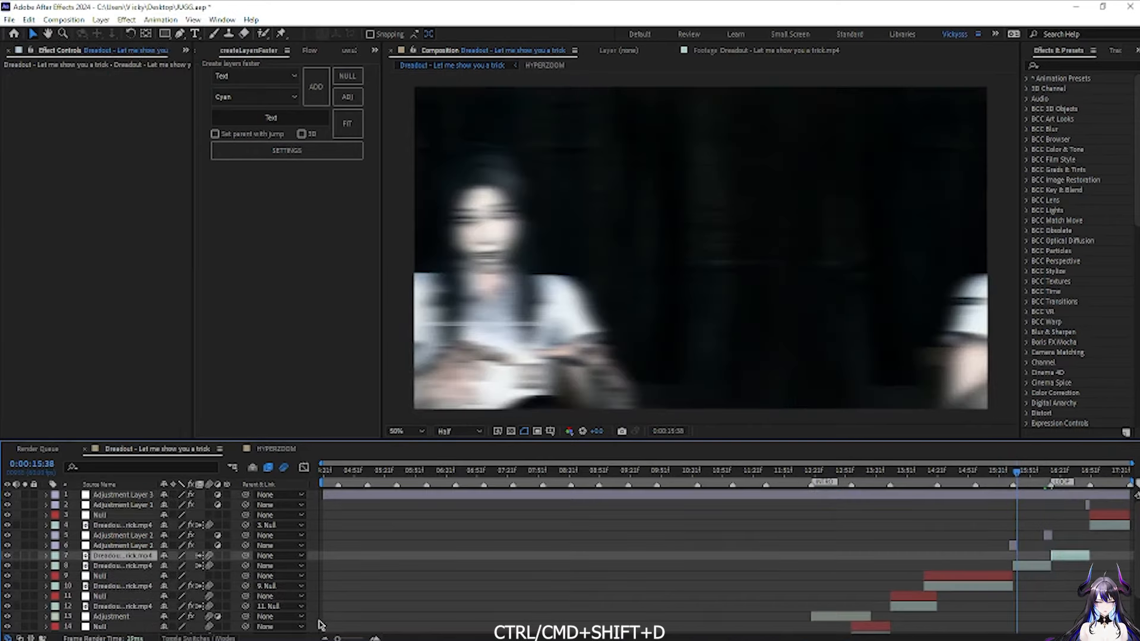
{"action": "left_click_drag", "start_coordinate": [340, 638], "coordinate": [360, 639]}
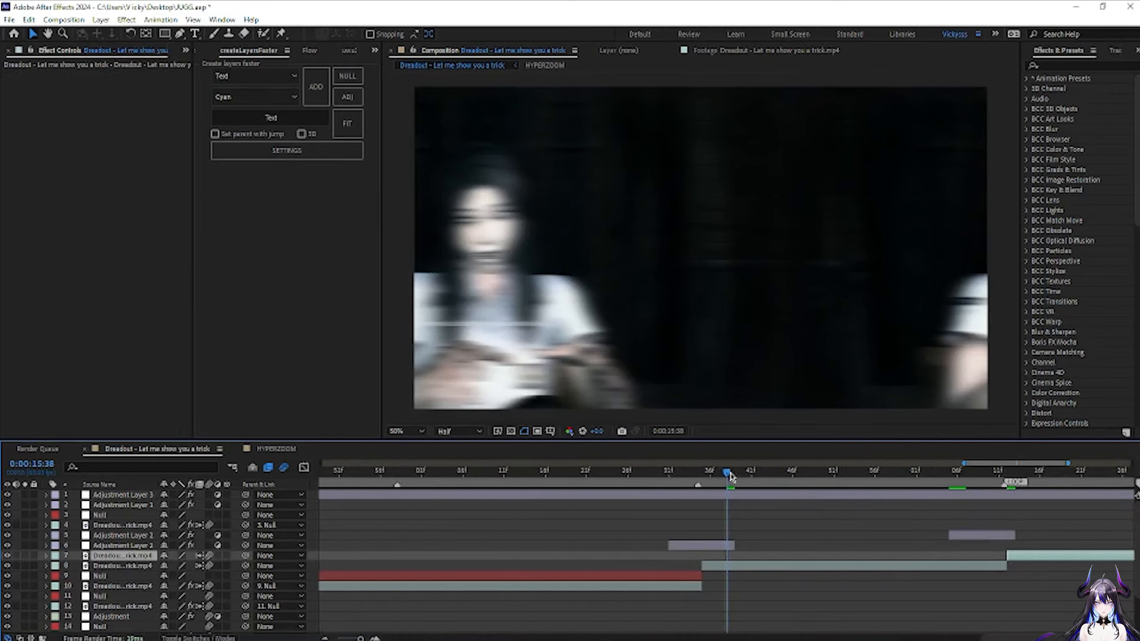
{"action": "left_click_drag", "start_coordinate": [727, 477], "coordinate": [770, 482]}
{"action": "left_click", "coordinate": [782, 565]}
{"action": "key", "text": "ctrl+space"}
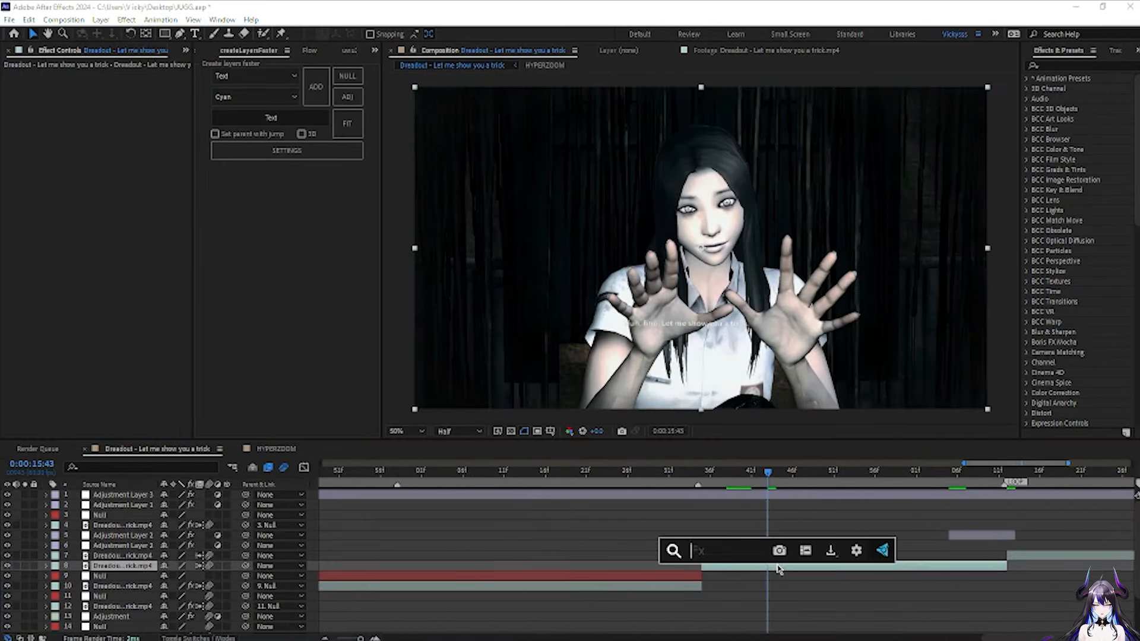
{"action": "type", "text": "light"}
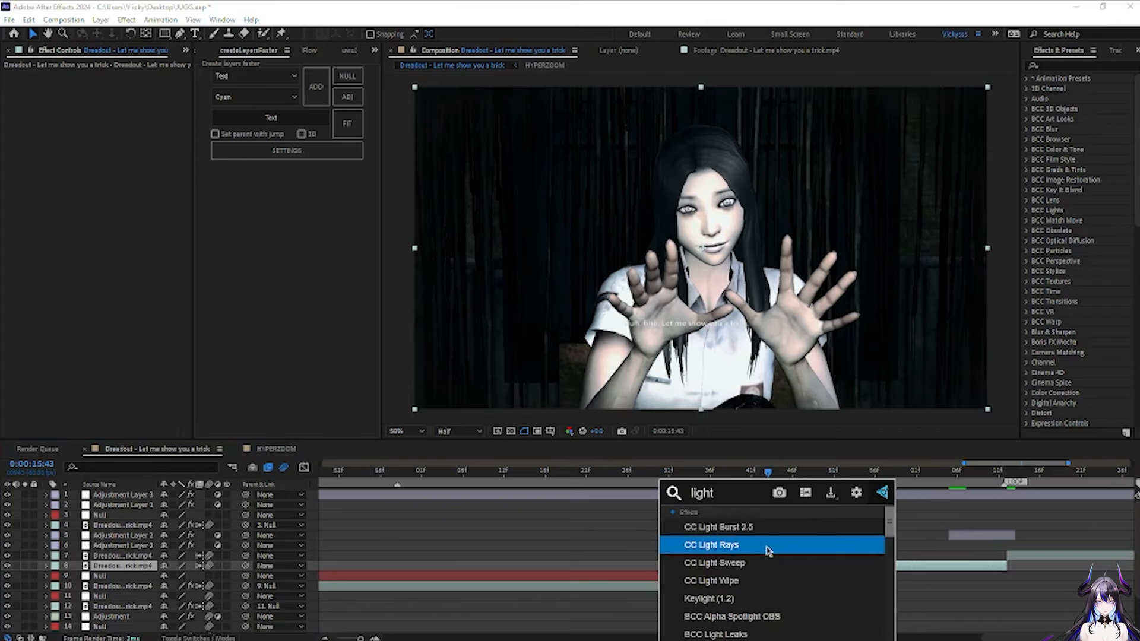
{"action": "left_click", "coordinate": [766, 545]}
{"action": "left_click_drag", "start_coordinate": [558, 170], "coordinate": [689, 212]}
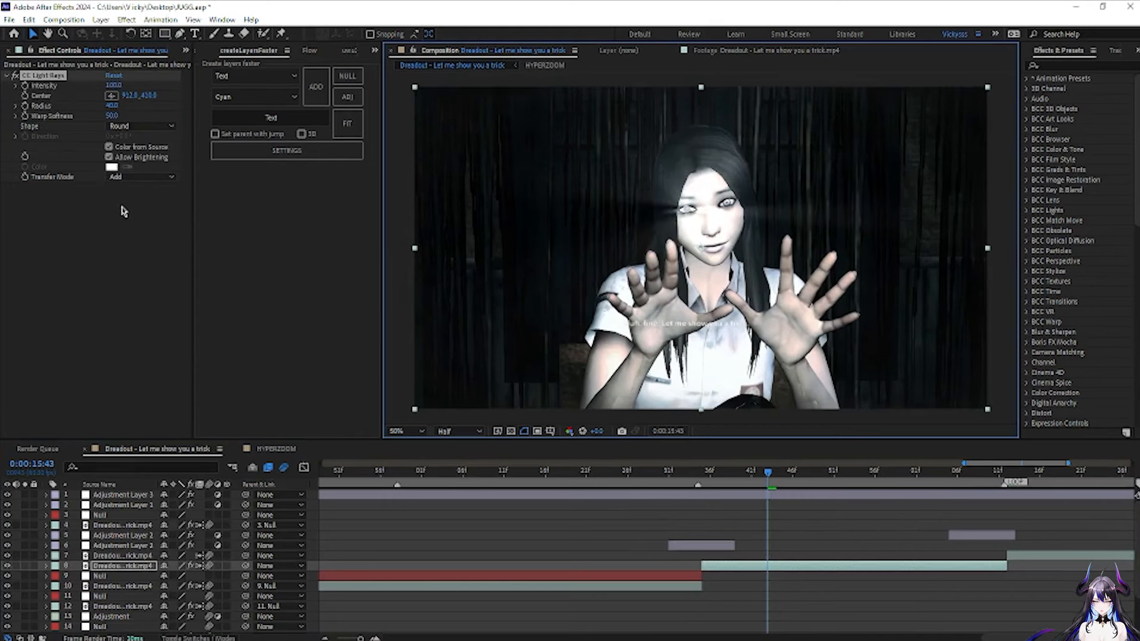
- Duplicate the CC Light Rays effect and place the copy's Center on the girl's other eye
{"action": "left_click", "coordinate": [49, 227]}
{"action": "key", "text": "ctrl+d"}
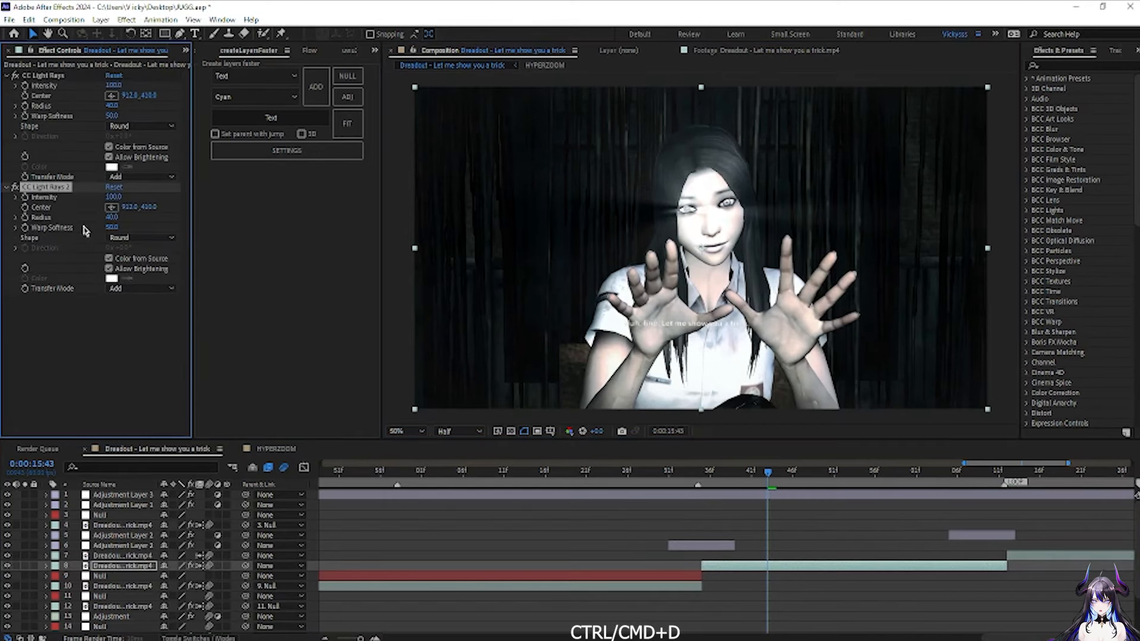
{"action": "left_click_drag", "start_coordinate": [687, 215], "coordinate": [728, 205]}
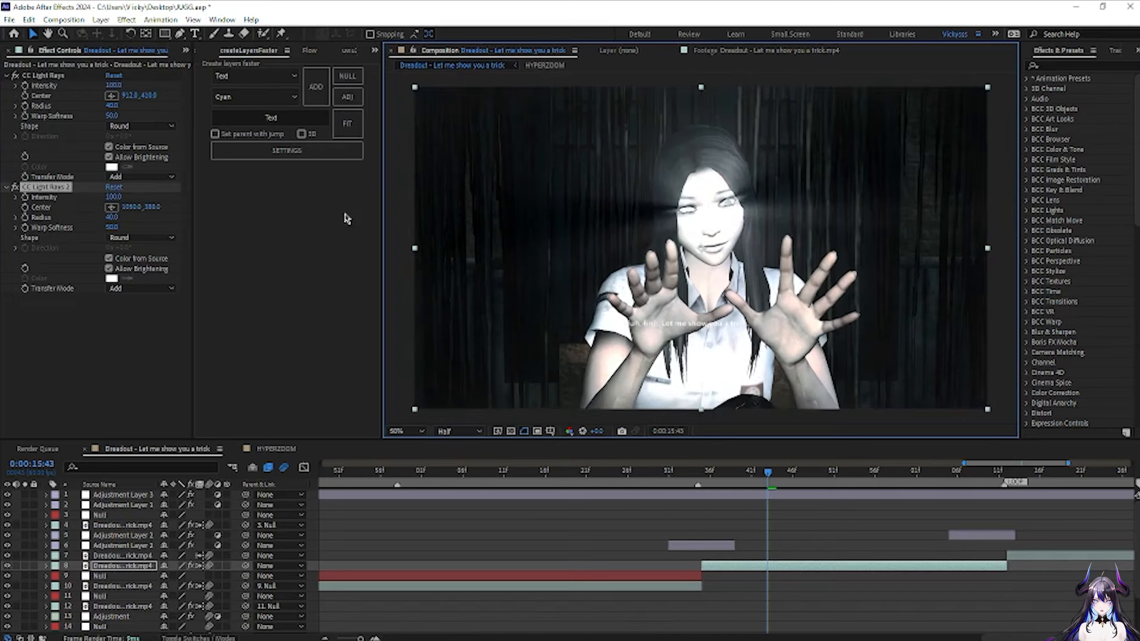
- Set the Intensity of both CC Light Rays effects to 48 and preview the glowing eyes from 0:00:15:34
{"action": "left_click_drag", "start_coordinate": [775, 484], "coordinate": [826, 496]}
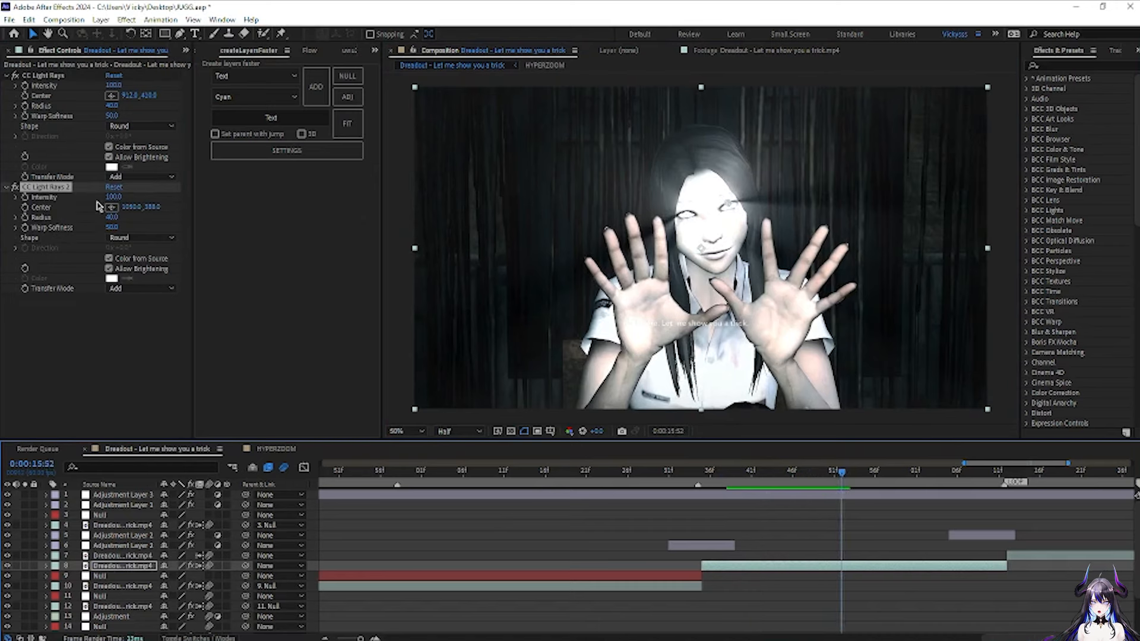
{"action": "left_click_drag", "start_coordinate": [120, 202], "coordinate": [93, 203]}
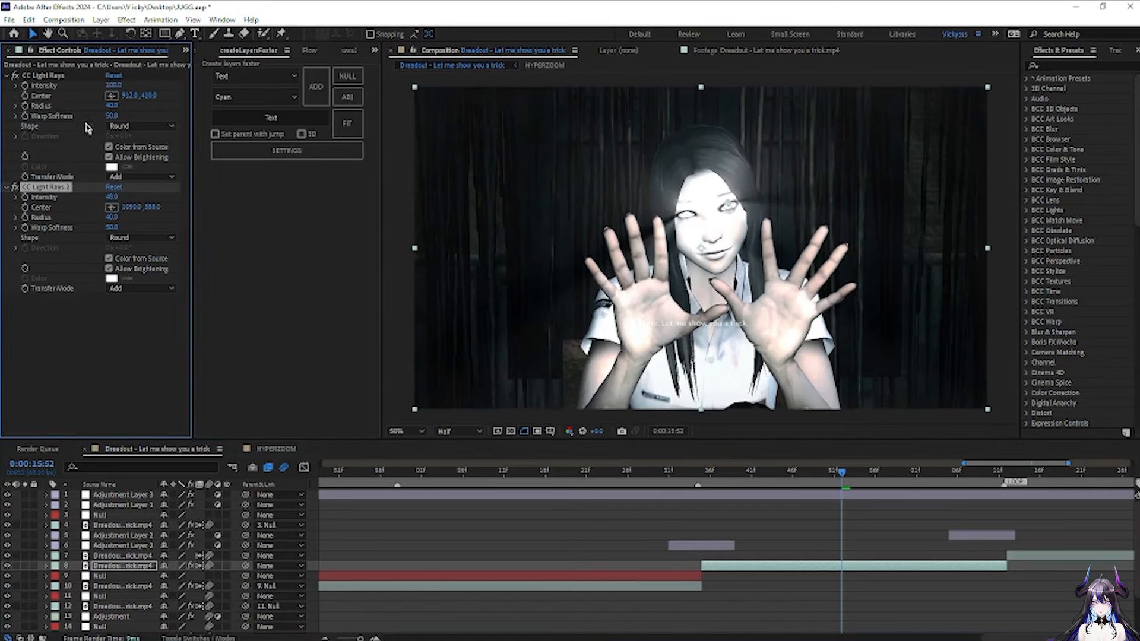
{"action": "left_click", "coordinate": [113, 88]}
{"action": "type", "text": "48"}
{"action": "key", "text": "Return"}
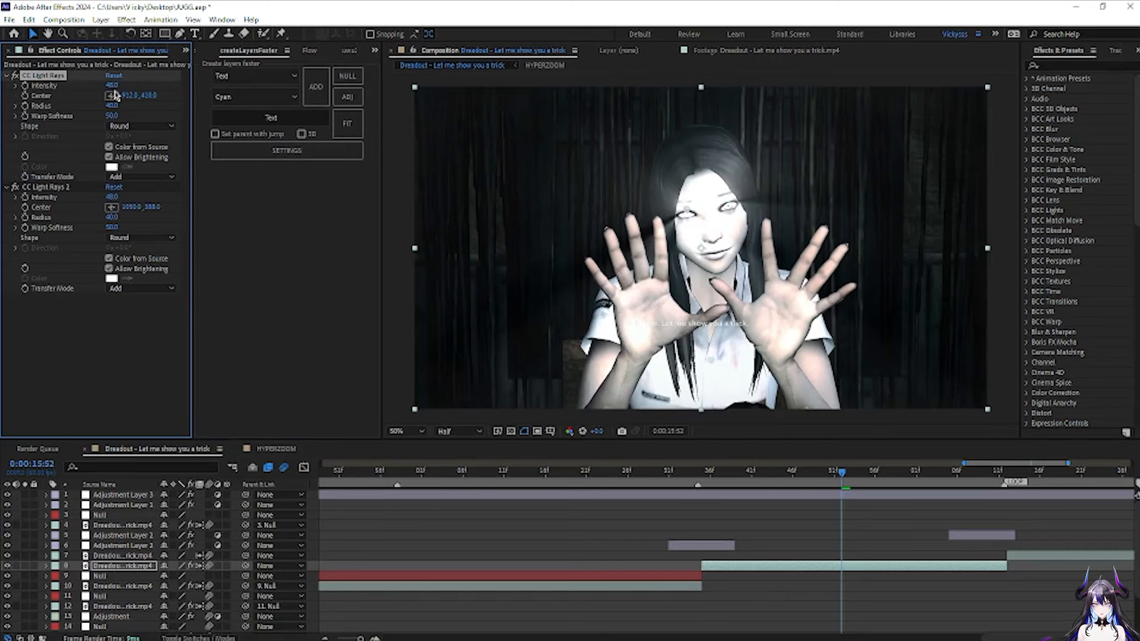
{"action": "left_click", "coordinate": [753, 519]}
{"action": "key", "text": "space"}
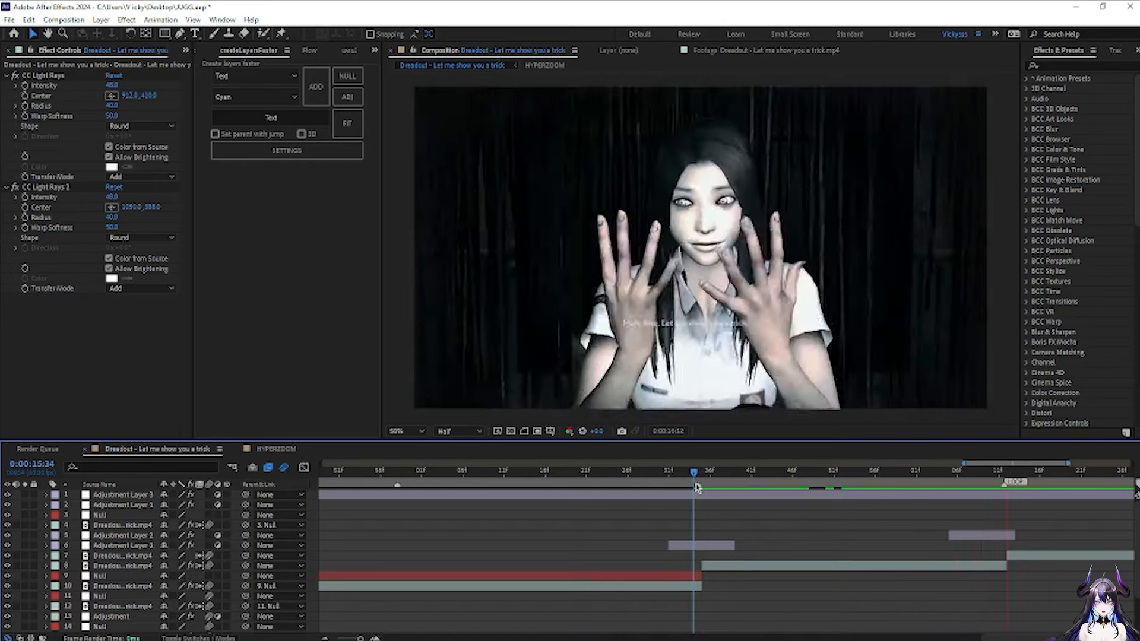
- At 0:00:15:47, try moving the first CC Light Rays Center to 570, 968 and raising its Intensity, and undo these changes
{"action": "left_click_drag", "start_coordinate": [693, 478], "coordinate": [793, 486]}
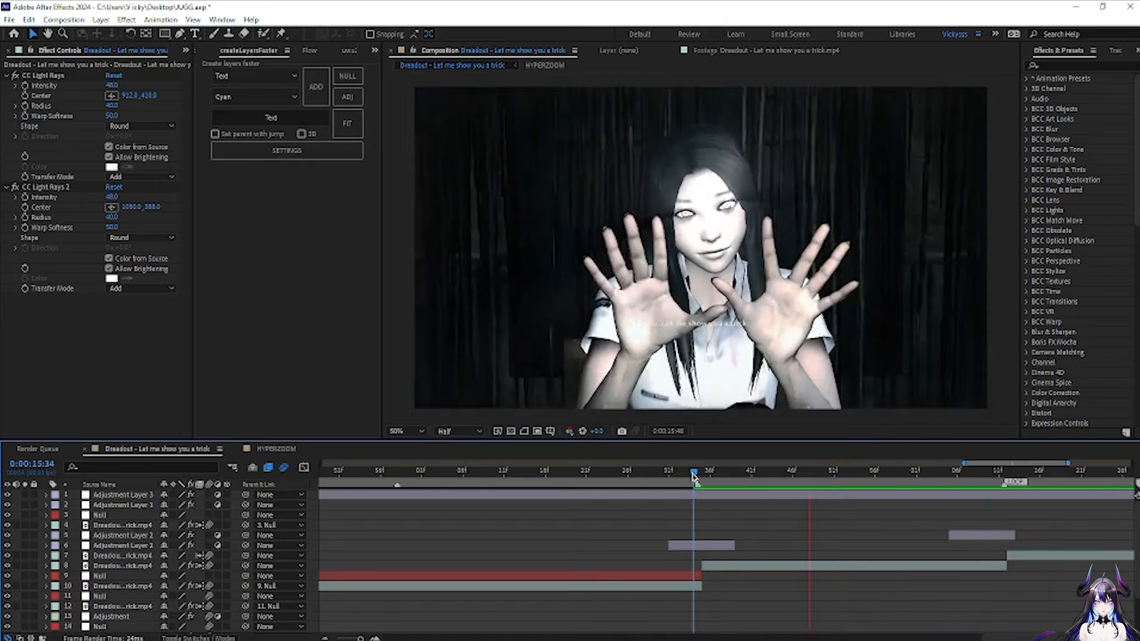
{"action": "left_click", "coordinate": [111, 95]}
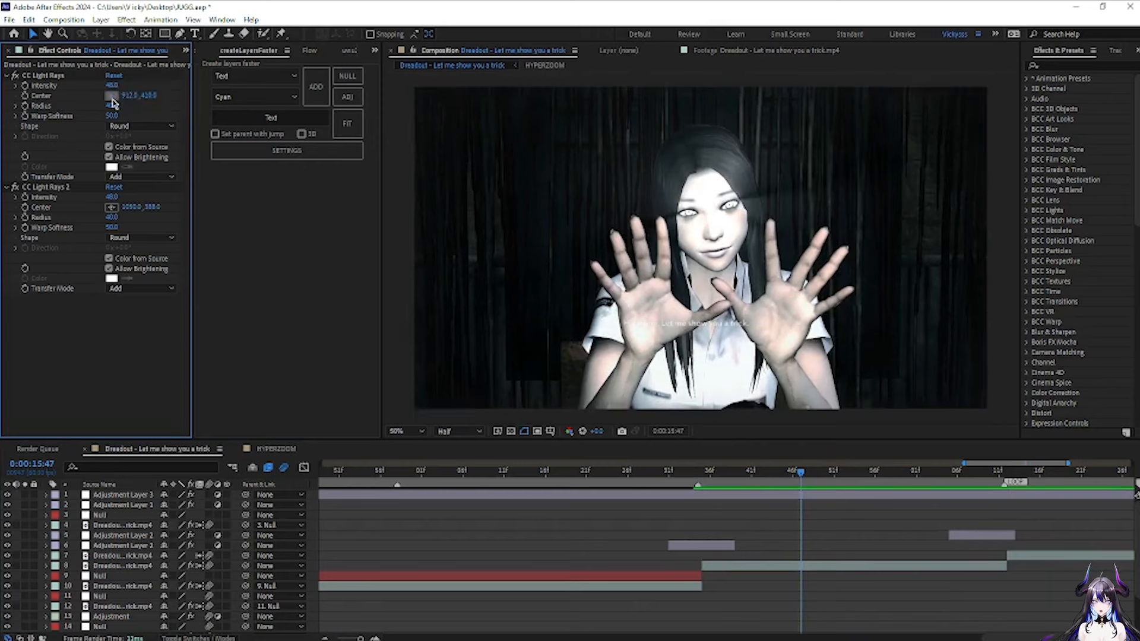
{"action": "left_click", "coordinate": [594, 322]}
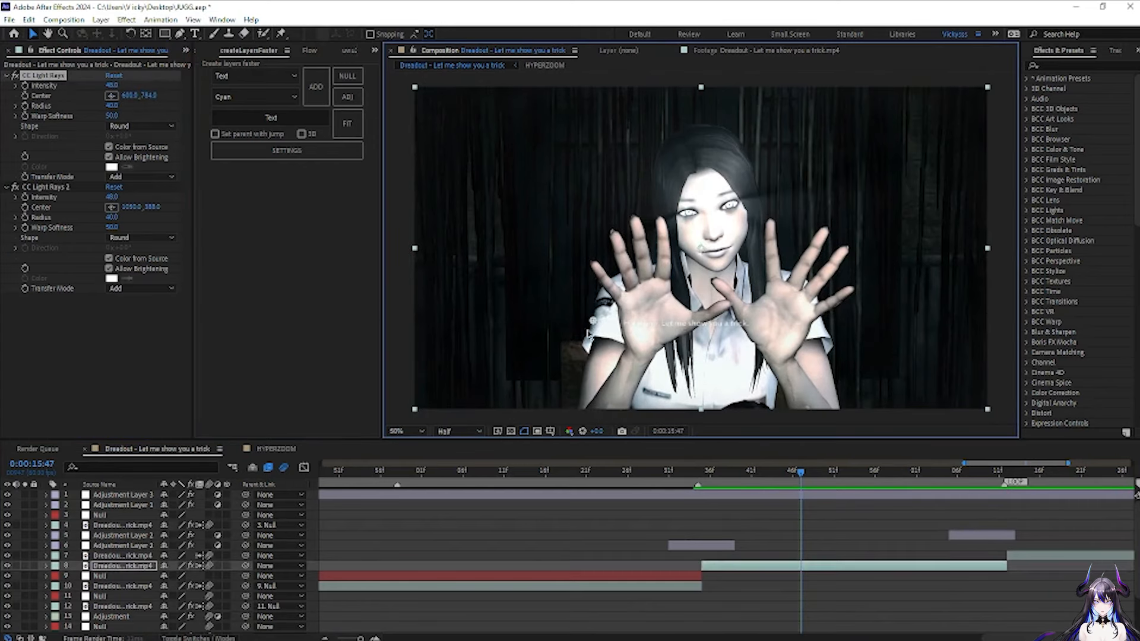
{"action": "left_click_drag", "start_coordinate": [610, 322], "coordinate": [584, 355]}
{"action": "key", "text": "ctrl+z"}
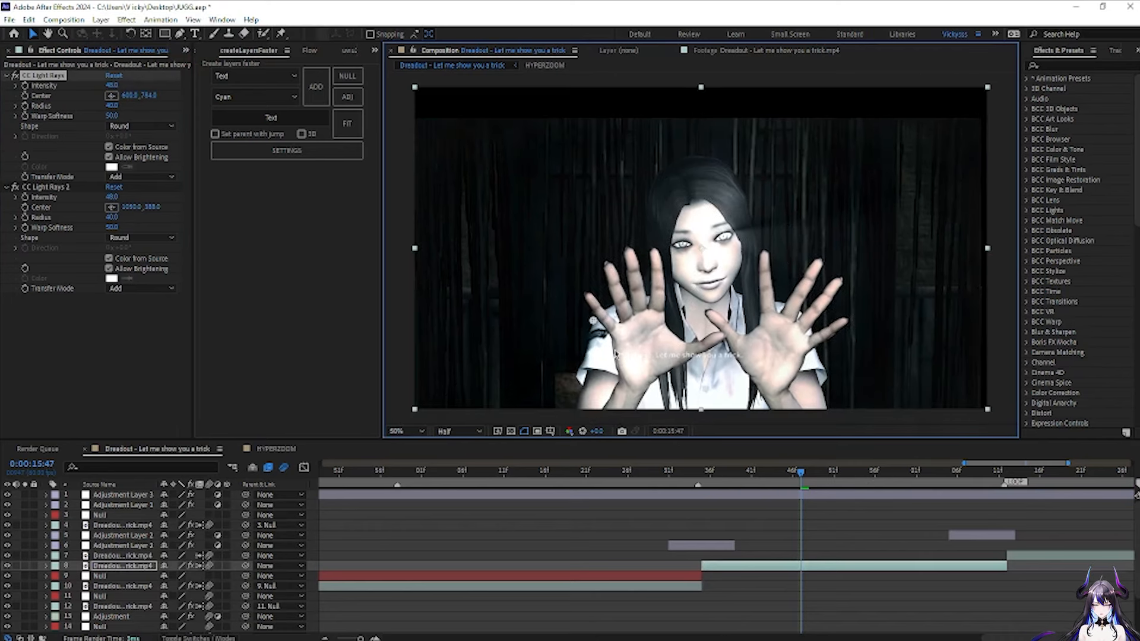
{"action": "left_click", "coordinate": [112, 95]}
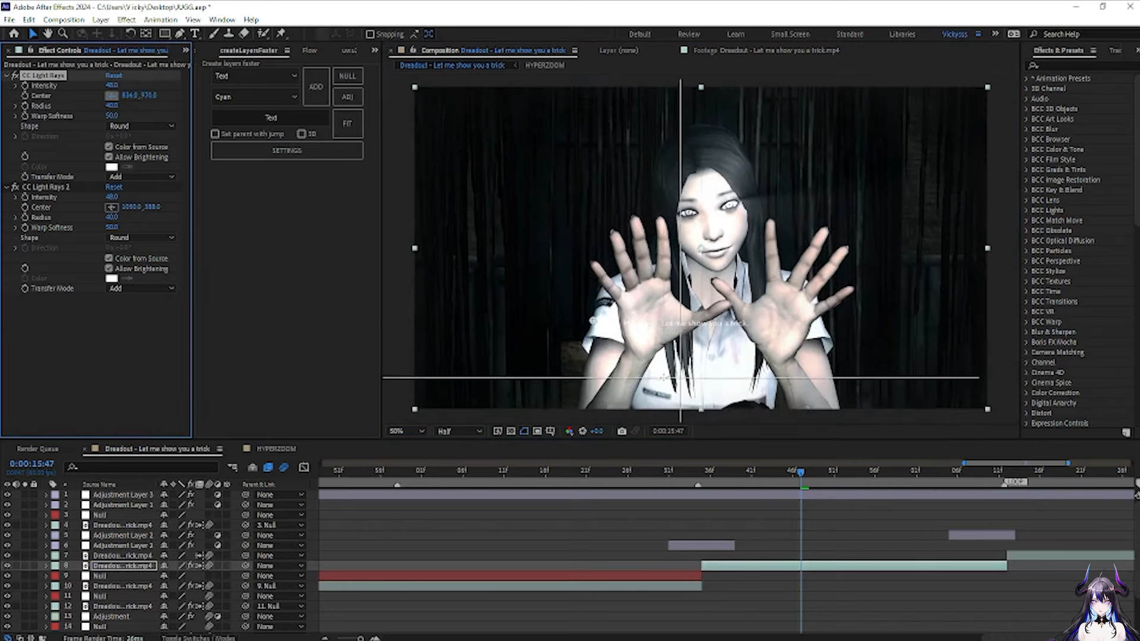
{"action": "left_click", "coordinate": [585, 377]}
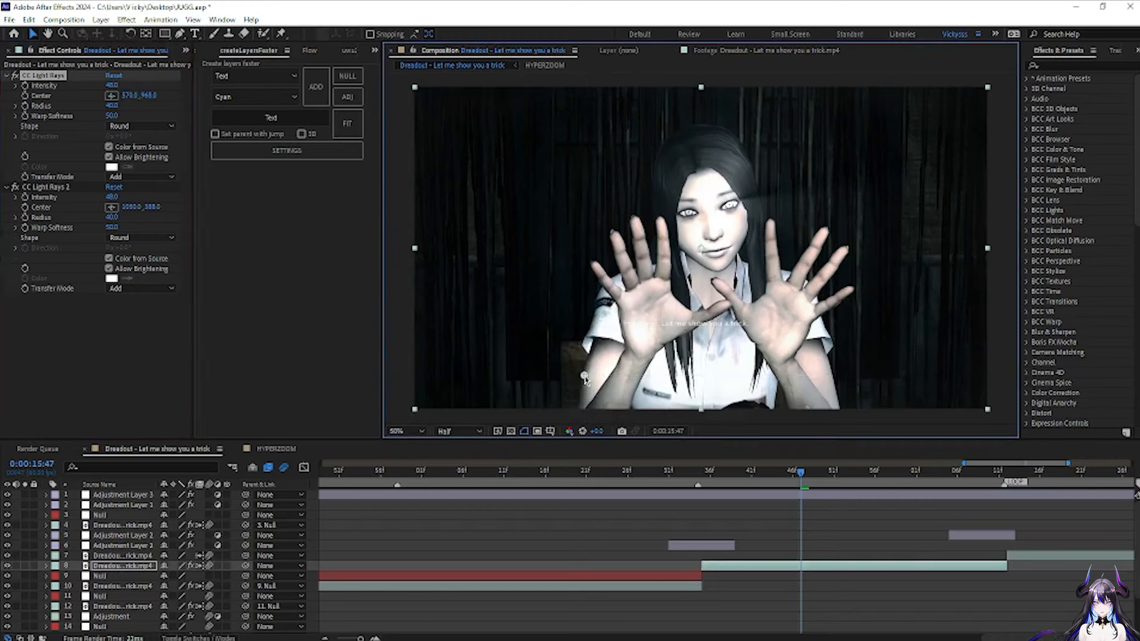
{"action": "left_click_drag", "start_coordinate": [113, 87], "coordinate": [193, 96]}
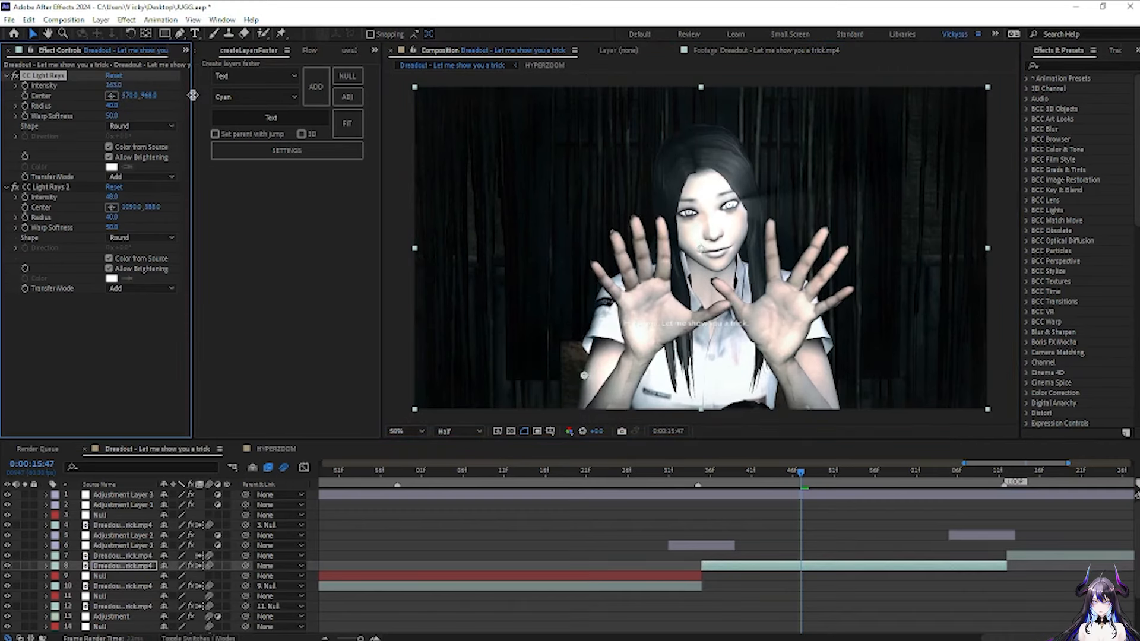
{"action": "key", "text": "ctrl+z"}
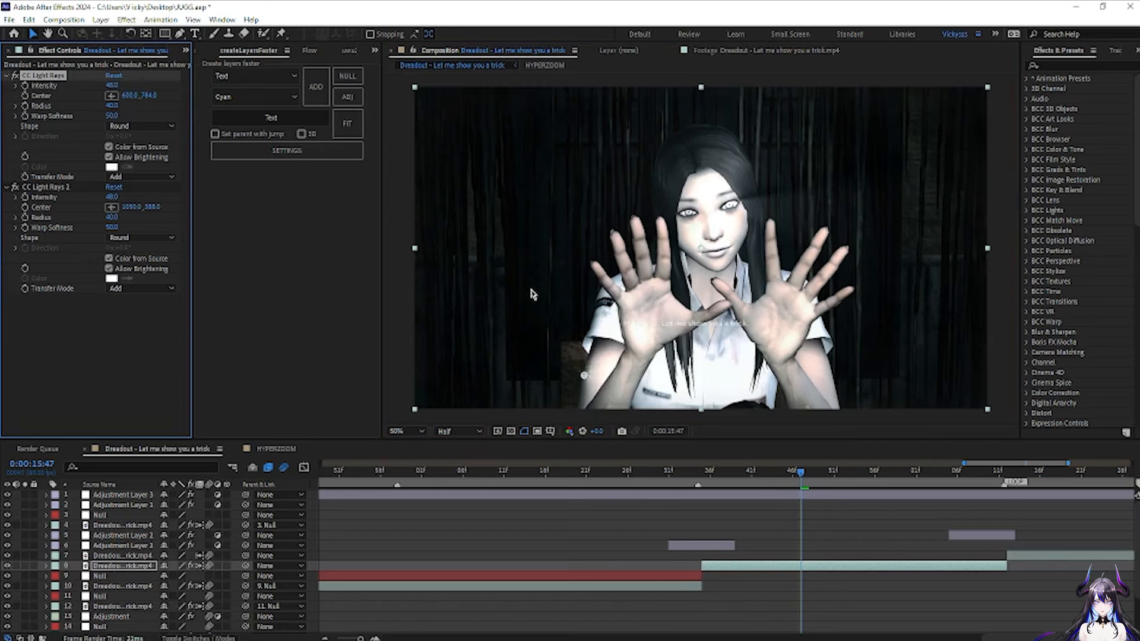
{"action": "key", "text": "ctrl+z"}
{"action": "key", "text": "ctrl+z"}
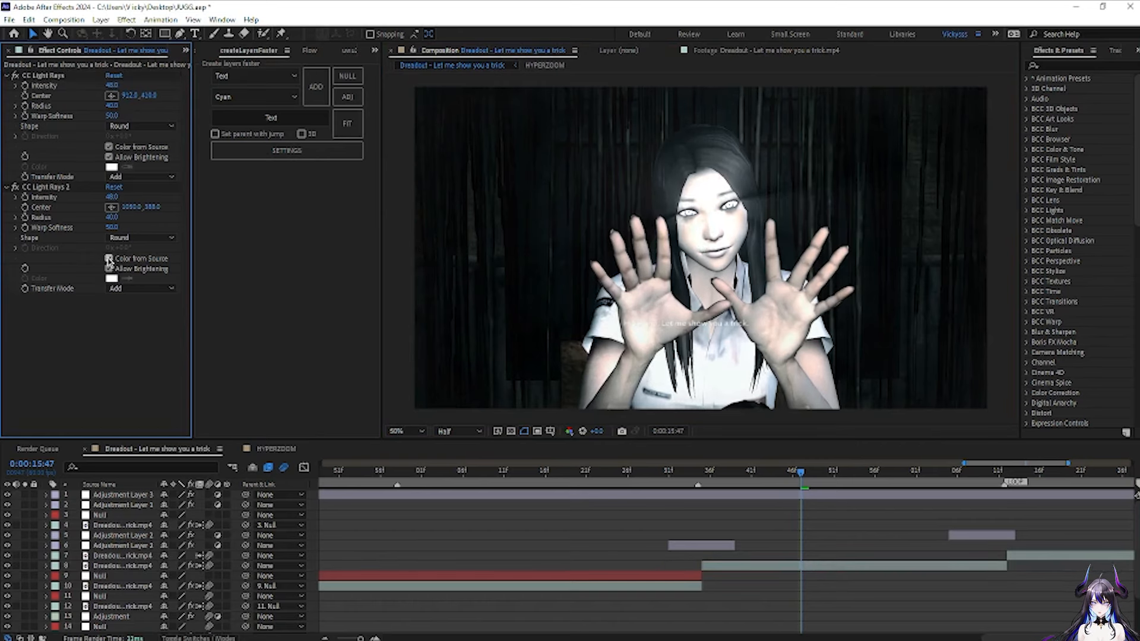
- Disable Color from Source on the second CC Light Rays, set its Color to red EE0000, and preview from 0:00:15:32
{"action": "left_click", "coordinate": [109, 260]}
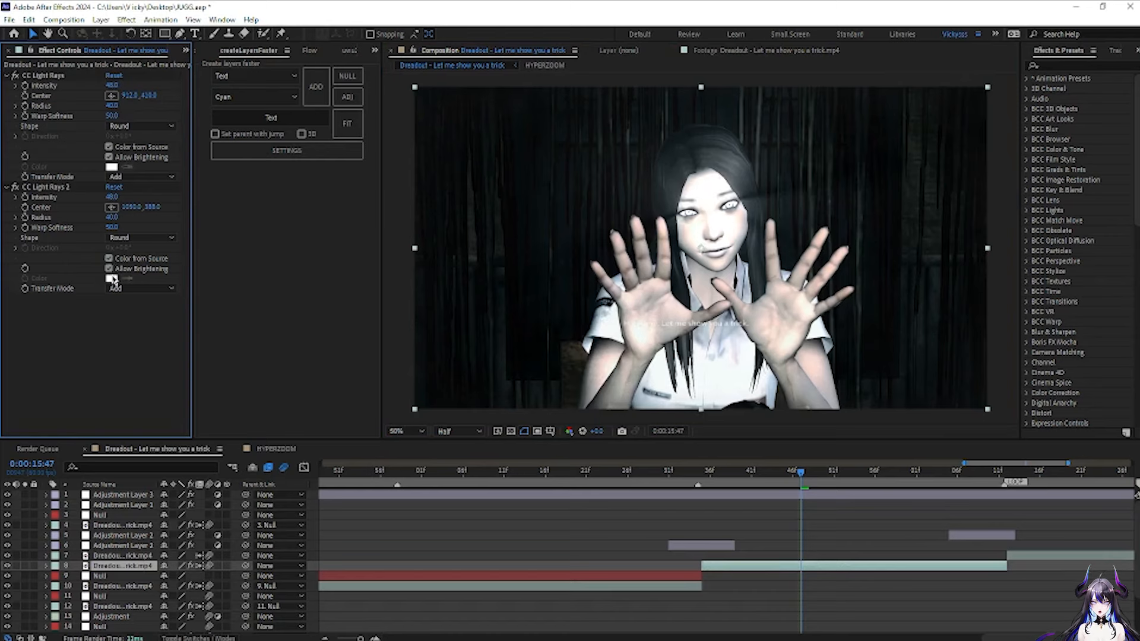
{"action": "left_click", "coordinate": [109, 258]}
{"action": "left_click", "coordinate": [111, 278]}
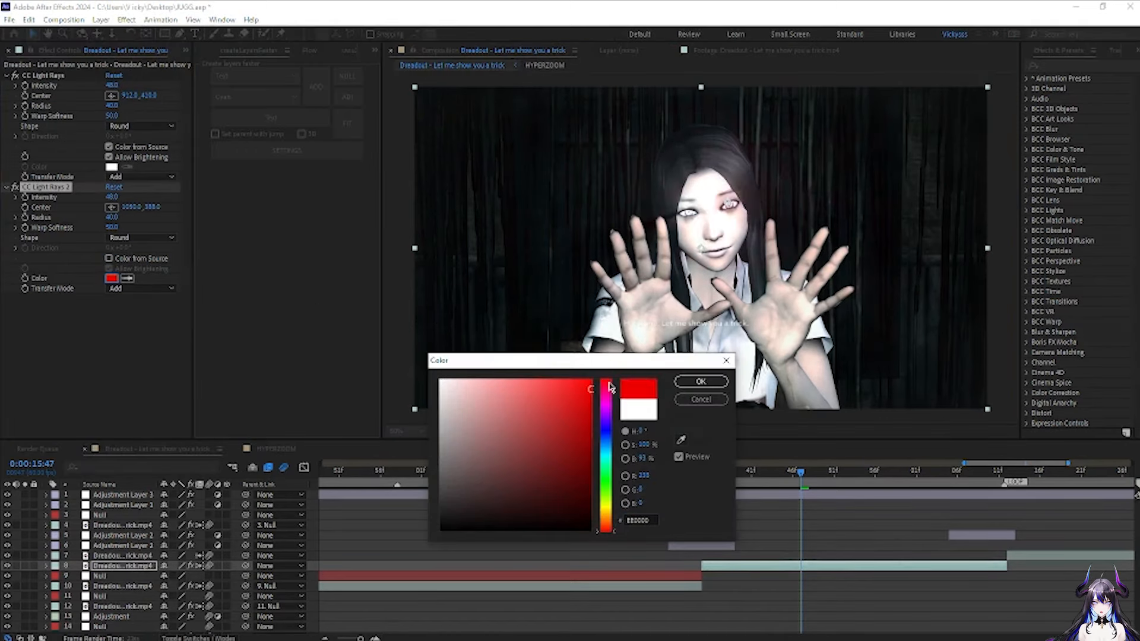
{"action": "left_click", "coordinate": [701, 381]}
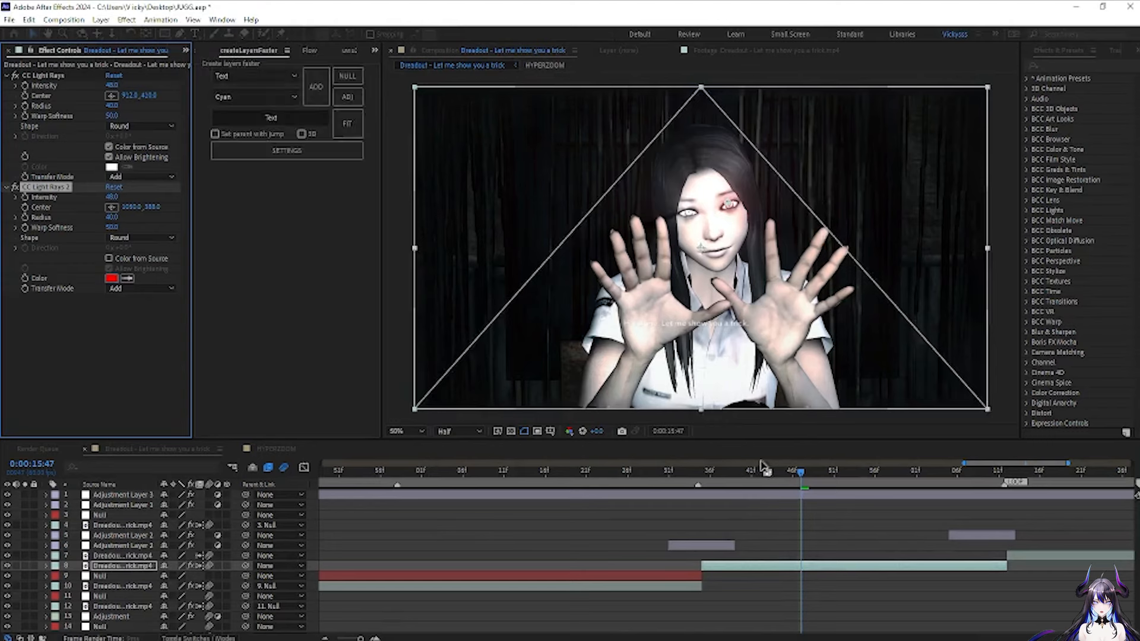
{"action": "left_click_drag", "start_coordinate": [802, 487], "coordinate": [681, 488]}
{"action": "key", "text": "space"}
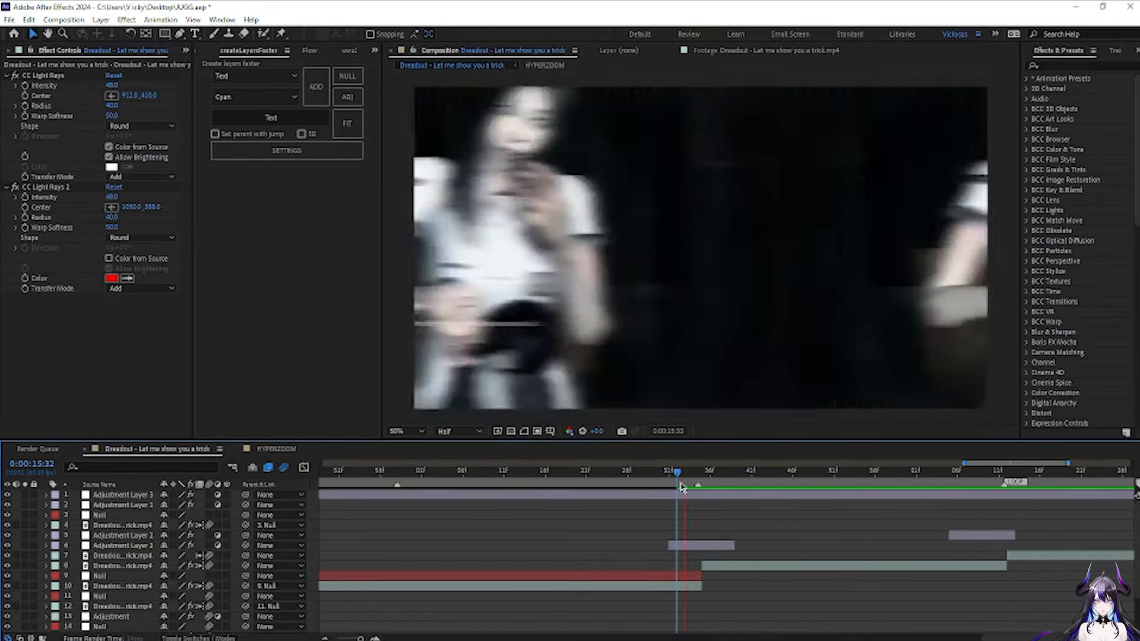
- Preview the red and white glowing eyes, checking the frame at 0:00:15:47
{"action": "key", "text": "space"}
{"action": "left_click_drag", "start_coordinate": [684, 478], "coordinate": [793, 497]}
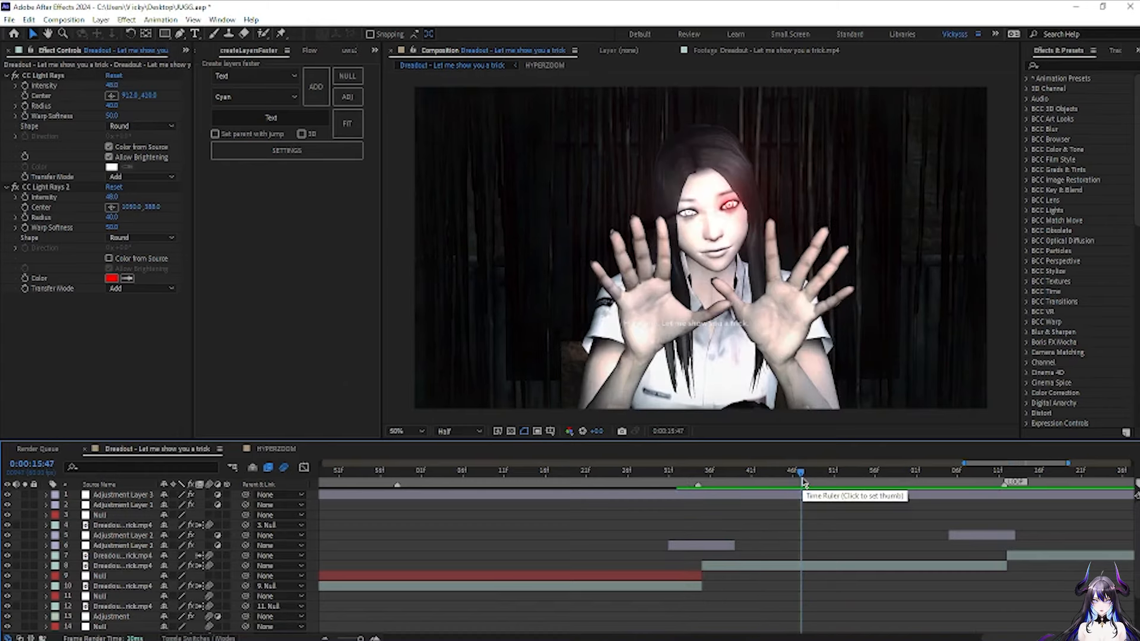
{"action": "key", "text": "space"}
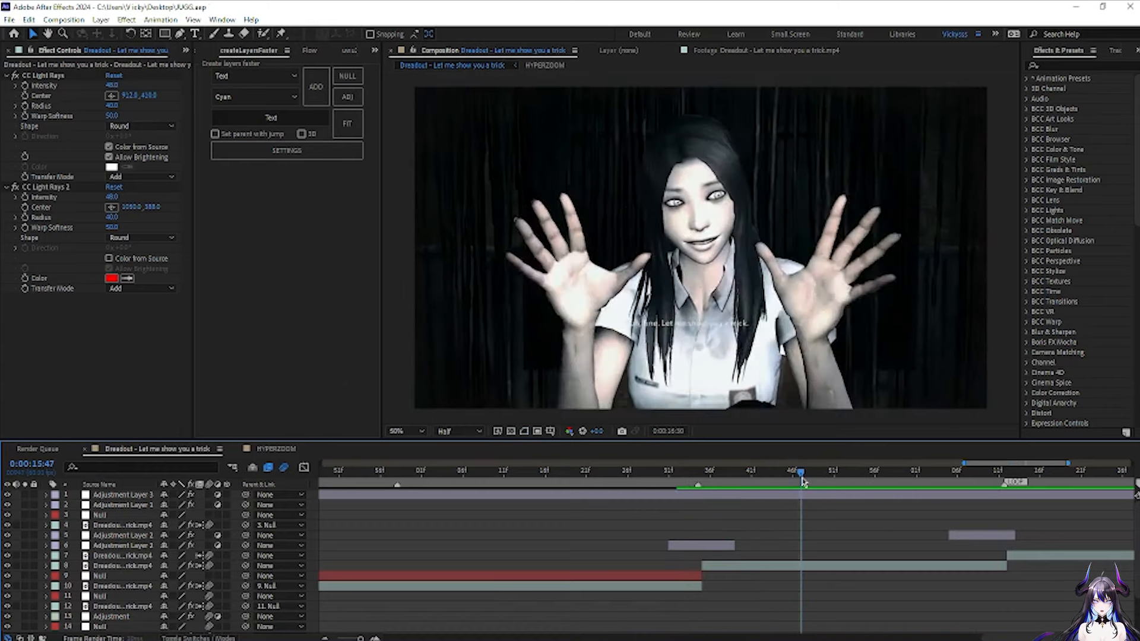
- Apply the S_Flicker effect to the full-length adjustment layer that holds Posterize Time
{"action": "left_click_drag", "start_coordinate": [360, 639], "coordinate": [349, 639]}
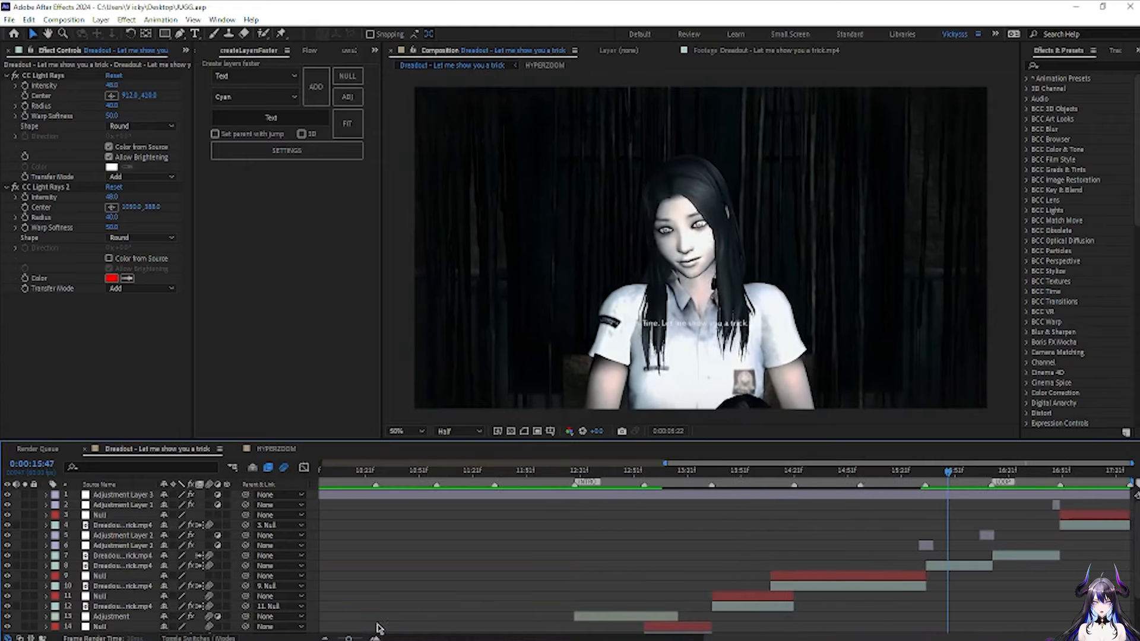
{"action": "left_click", "coordinate": [718, 498]}
{"action": "key", "text": "ctrl+space"}
{"action": "type", "text": "s_fl"}
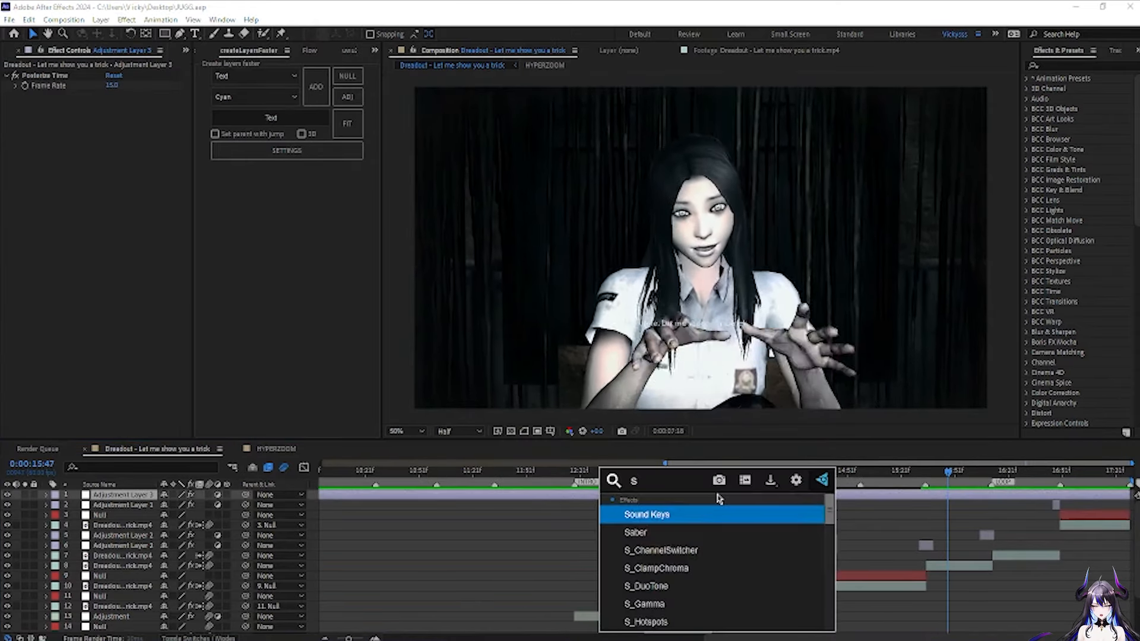
{"action": "type", "text": "icker"}
{"action": "key", "text": "Return"}
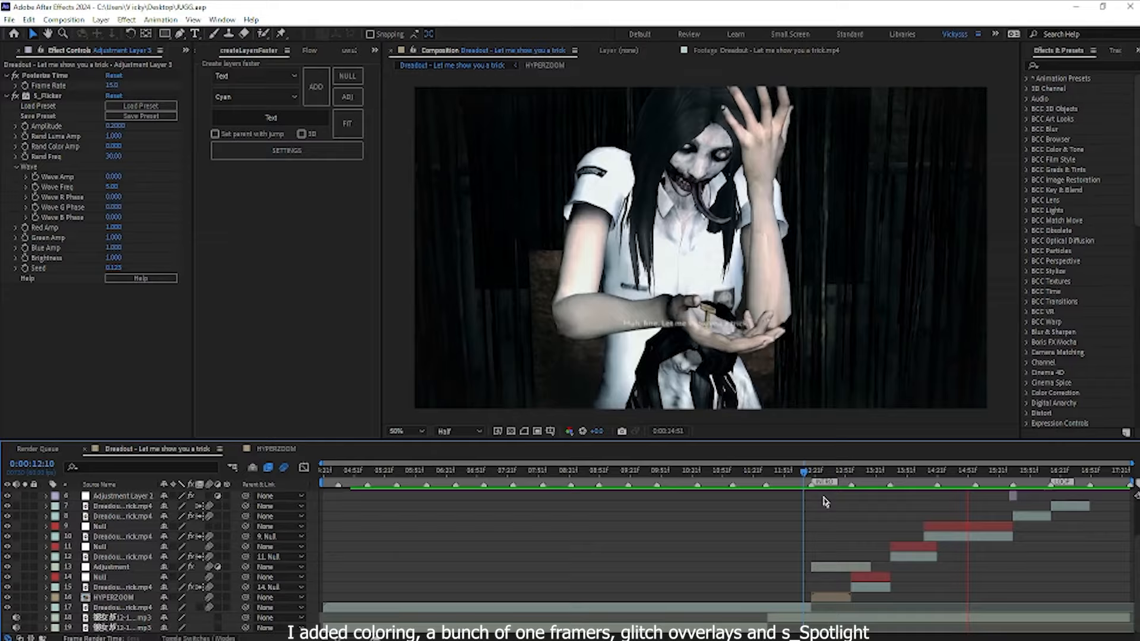
- Apply S_Shake with Motion Blur to the glowing-eyes clip at 0:00:15:35 and keyframe its Amplitude down to 0 at the clip's end
{"action": "scroll", "coordinate": [775, 503], "scroll_direction": "up", "scroll_amount": 3}
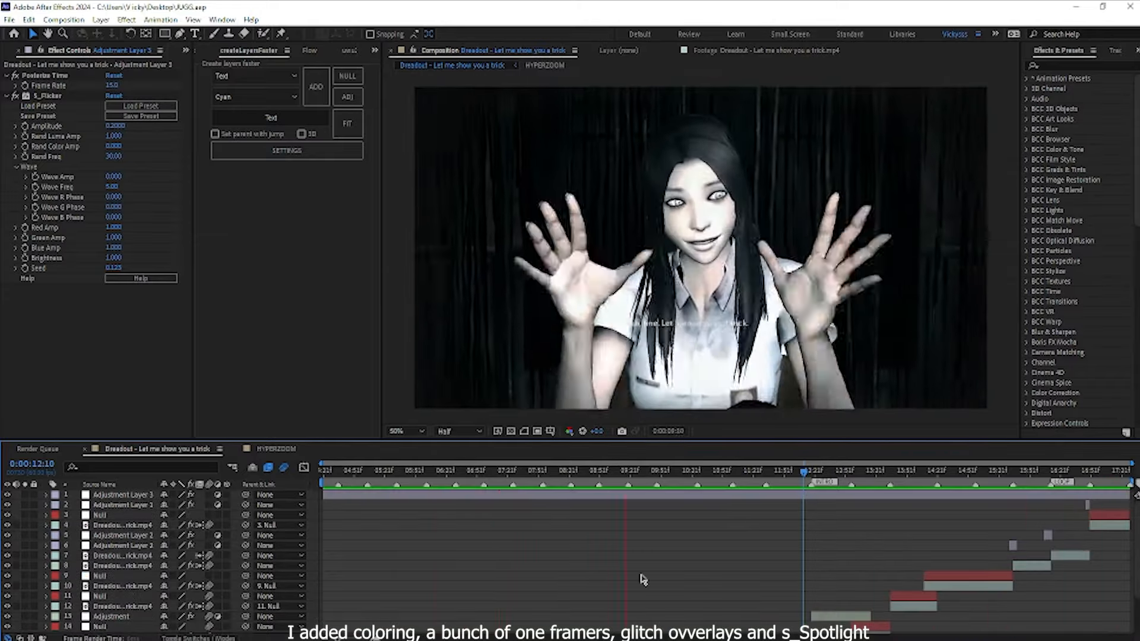
{"action": "key", "text": "="}
{"action": "left_click", "coordinate": [122, 566]}
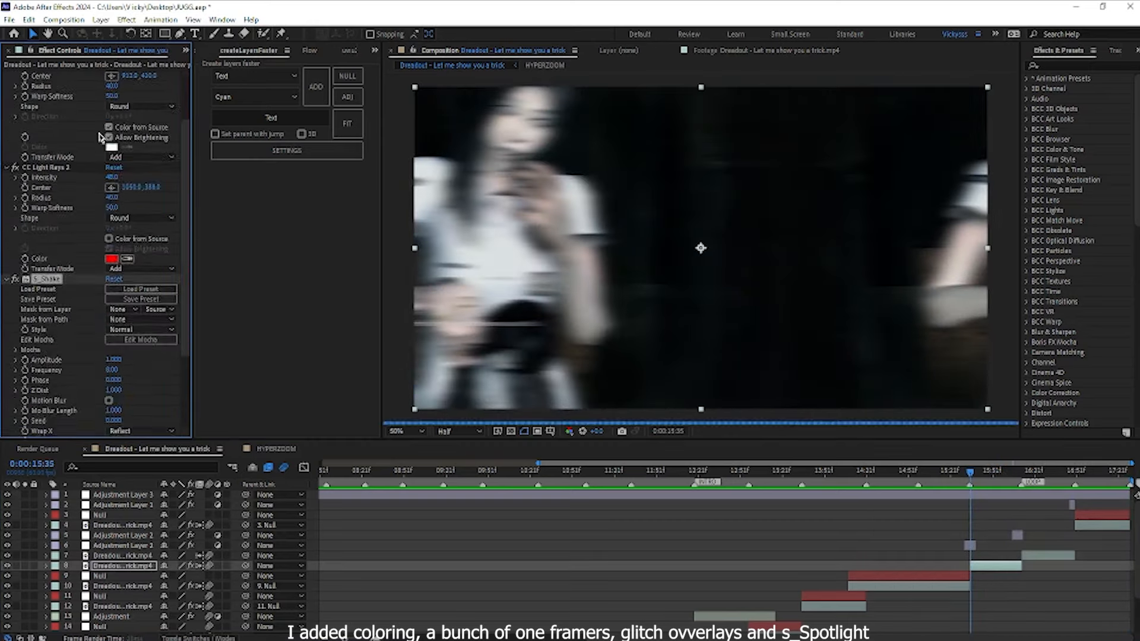
{"action": "left_click", "coordinate": [25, 177]}
{"action": "left_click", "coordinate": [108, 218]}
{"action": "key", "text": "u"}
{"action": "left_click_drag", "start_coordinate": [970, 473], "coordinate": [1006, 474]}
{"action": "left_click", "coordinate": [114, 176]}
{"action": "type", "text": "0.297"}
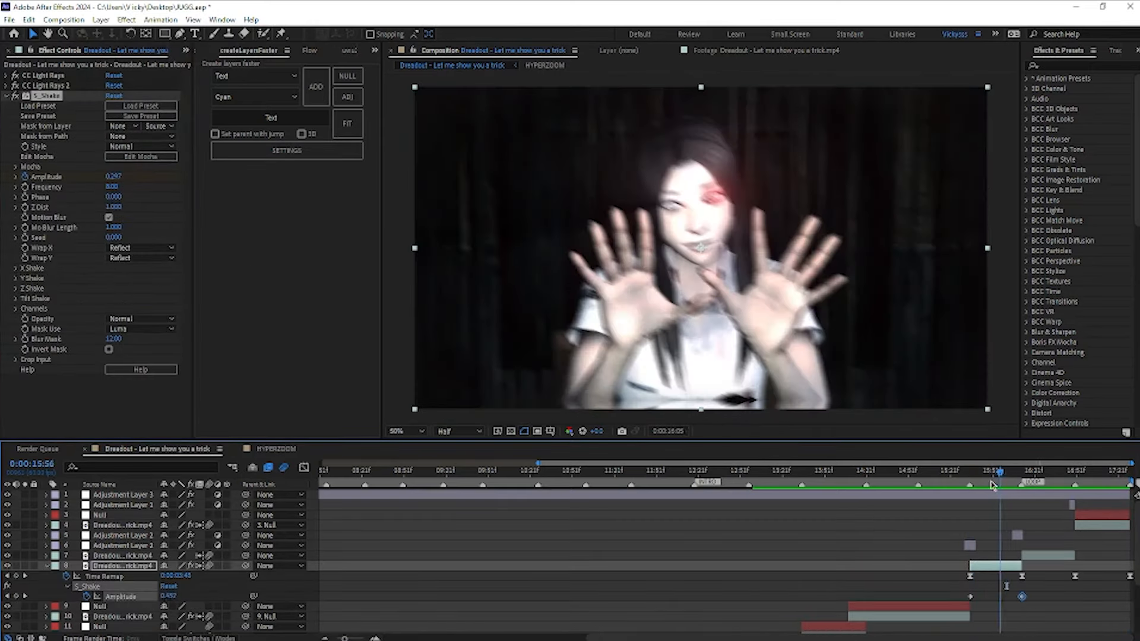
- Set the starting S_Shake Amplitude keyframe to 12, Tilt Rand Amp to 7 and Tilt Wave Amp to 2
{"action": "left_click", "coordinate": [114, 177]}
{"action": "type", "text": "12"}
{"action": "left_click", "coordinate": [16, 299]}
{"action": "left_click", "coordinate": [112, 309]}
{"action": "type", "text": "7"}
{"action": "left_click", "coordinate": [111, 329]}
{"action": "type", "text": "2"}
- Shape the S_Shake Amplitude curve into a steep initial drop that eases out, and save the project
{"action": "left_click", "coordinate": [304, 467]}
{"action": "left_click_drag", "start_coordinate": [1004, 607], "coordinate": [975, 607]}
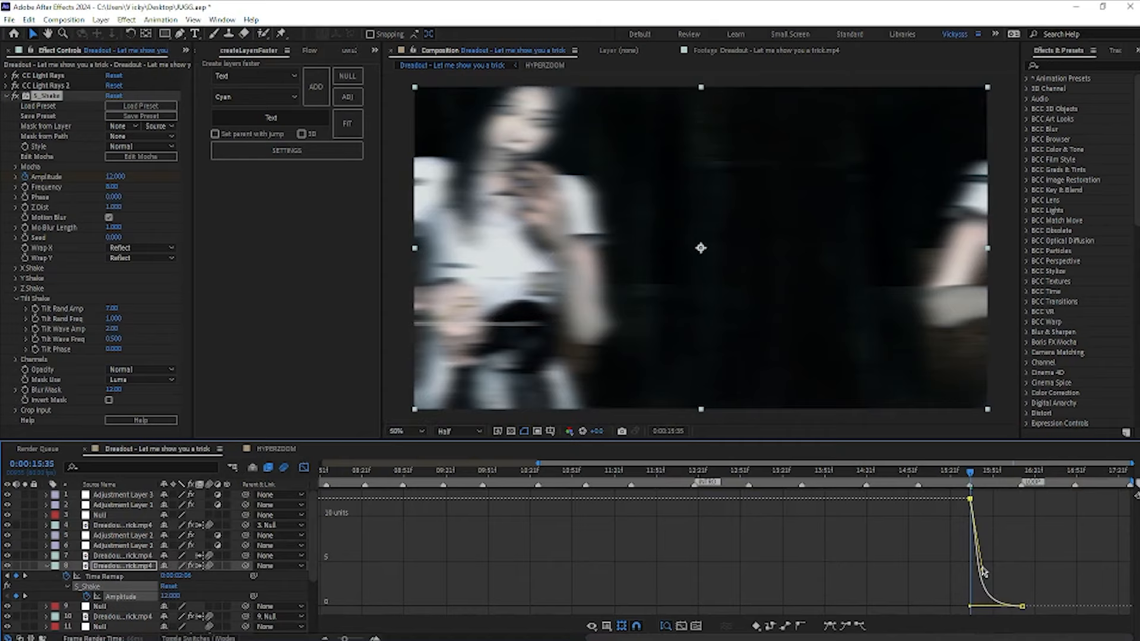
{"action": "left_click", "coordinate": [304, 468]}
{"action": "key", "text": "ctrl+s"}
- Preview the shake from just before 0:00:15:35 and check which effects the neighbouring clips carry
{"action": "key", "text": "space"}
{"action": "left_click", "coordinate": [984, 473]}
{"action": "key", "text": "space"}
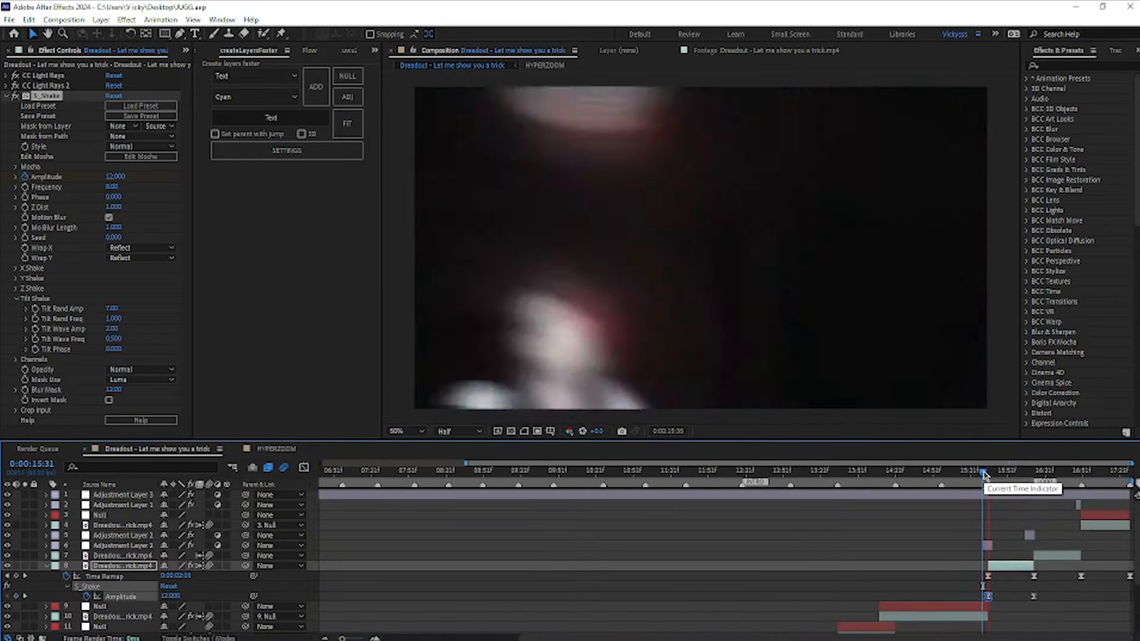
{"action": "left_click", "coordinate": [981, 473]}
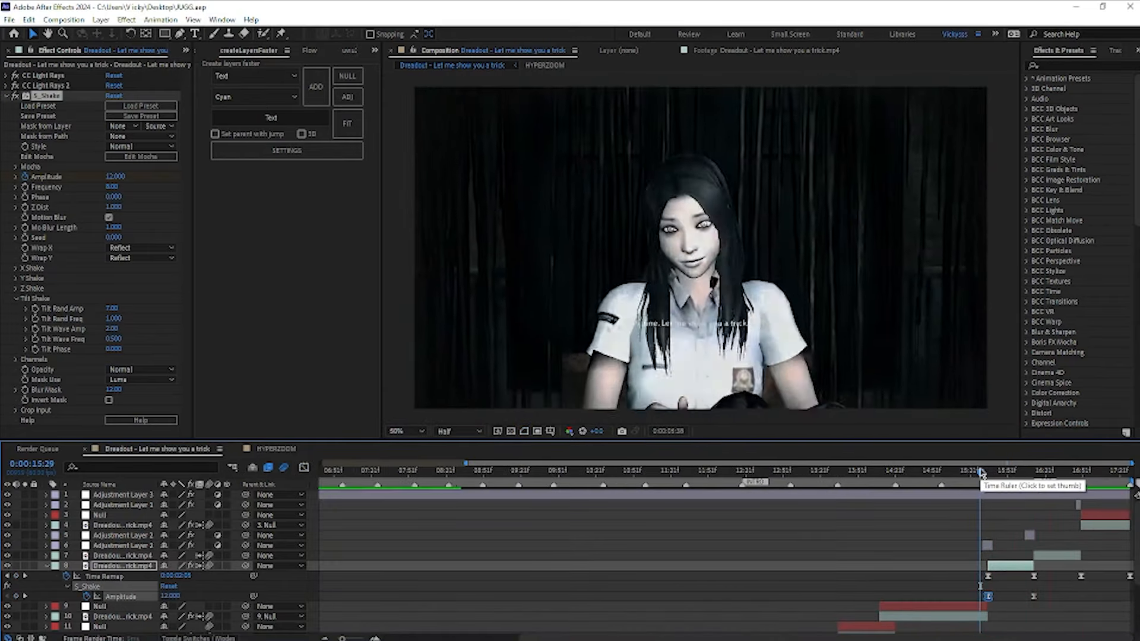
{"action": "left_click", "coordinate": [827, 560]}
{"action": "left_click", "coordinate": [1009, 566]}
{"action": "key", "text": "u"}
{"action": "left_click", "coordinate": [1057, 556]}
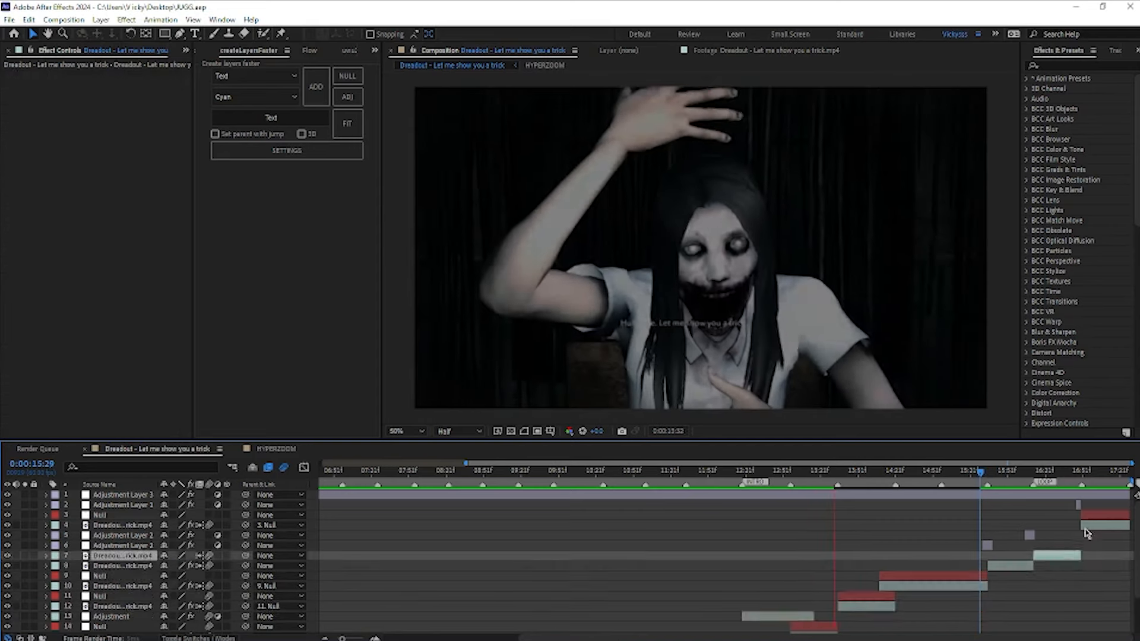
{"action": "left_click", "coordinate": [1094, 526]}
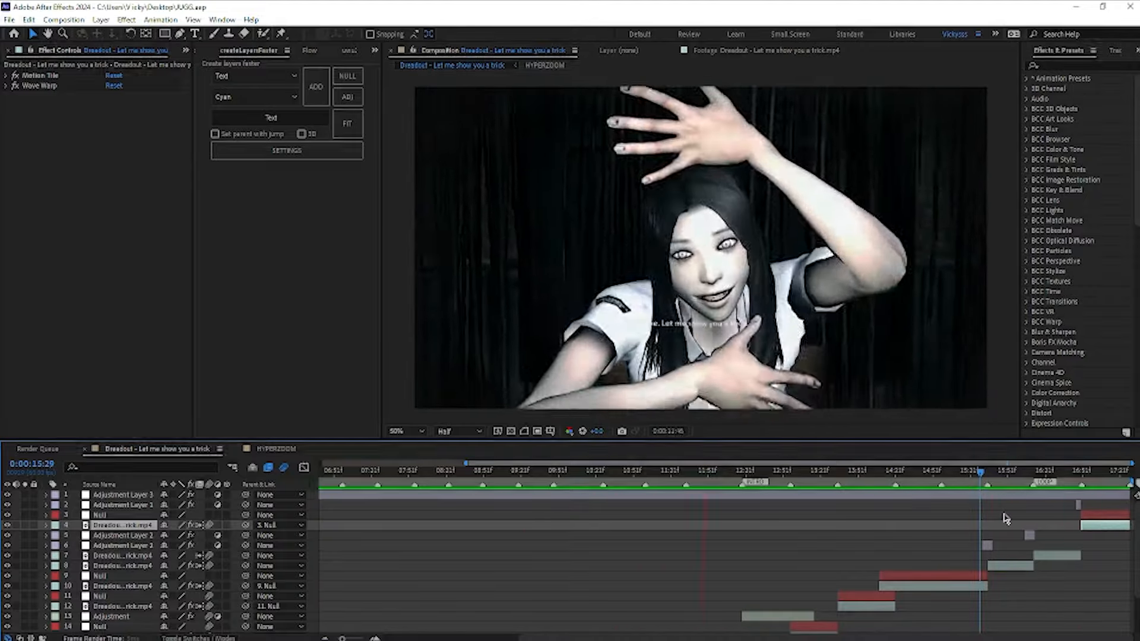
- Add Curves to the full-length adjustment layer and pull its RGB curve slightly below the diagonal
{"action": "left_click", "coordinate": [974, 495]}
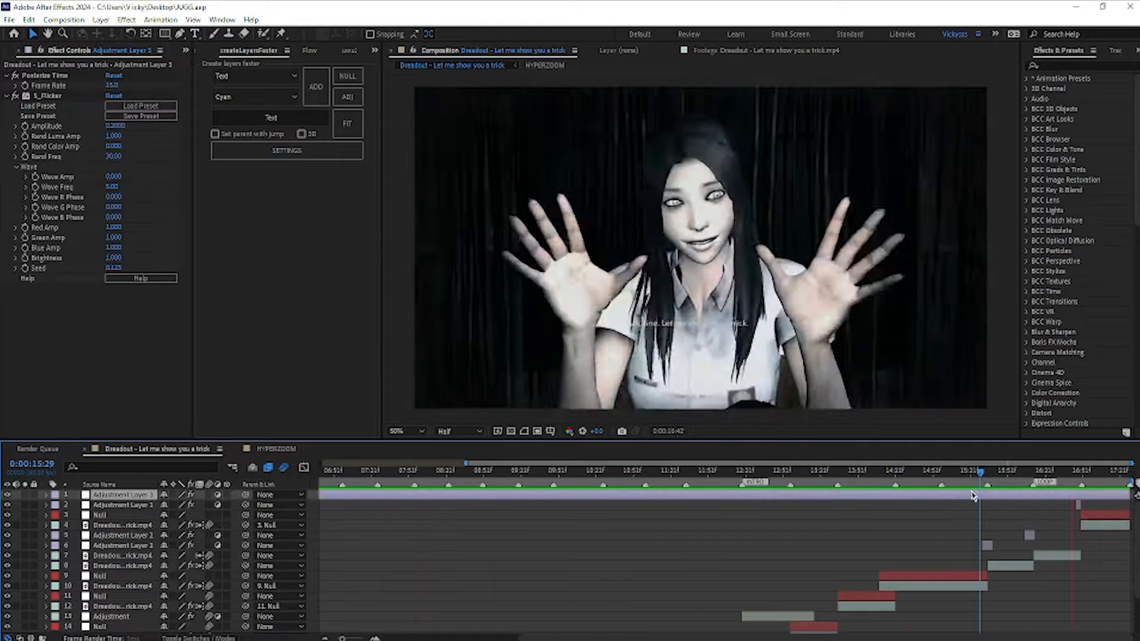
{"action": "key", "text": "ctrl+space"}
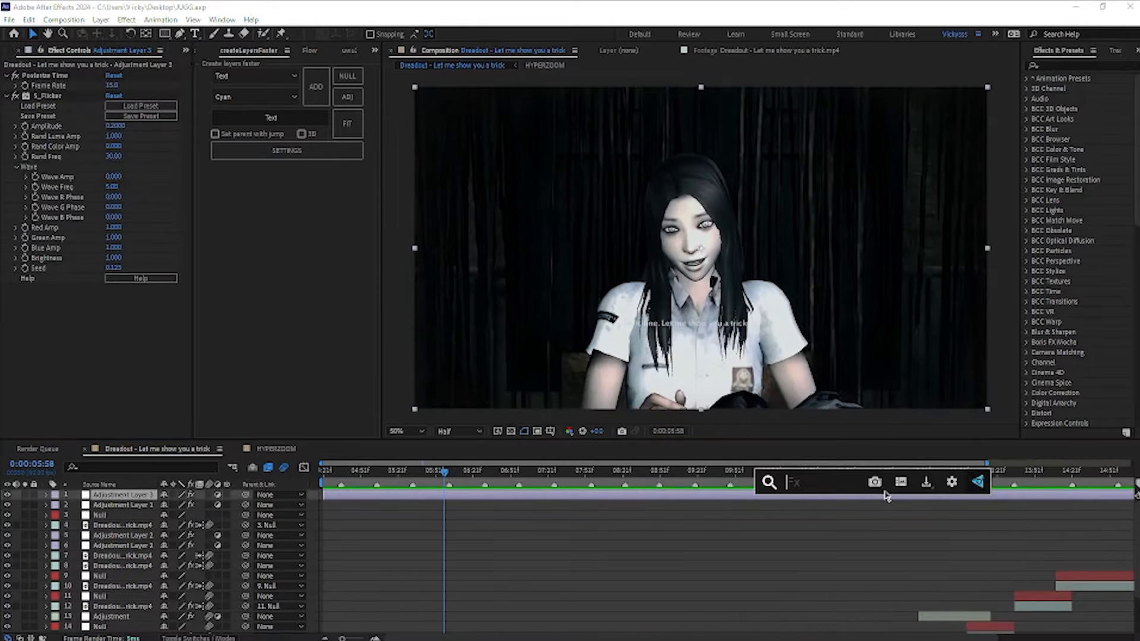
{"action": "left_click_drag", "start_coordinate": [126, 297], "coordinate": [128, 309]}
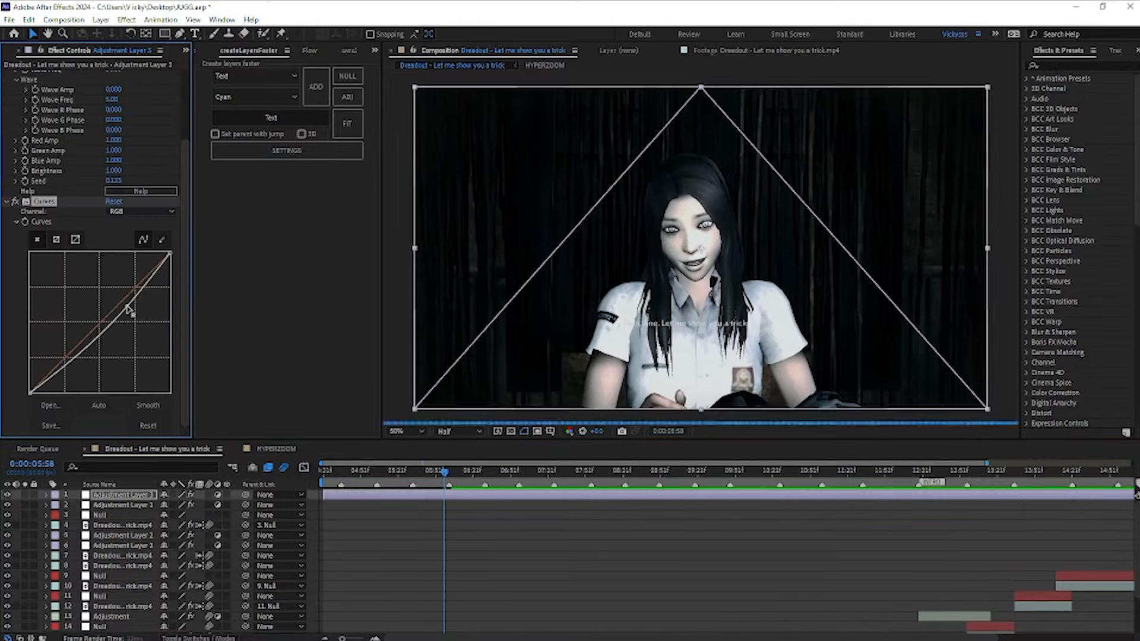
{"action": "mouse_move", "coordinate": [75, 358]}
{"action": "left_mouse_down"}
{"action": "mouse_move", "coordinate": [74, 346]}
{"action": "mouse_move", "coordinate": [73, 356]}
{"action": "left_mouse_up"}
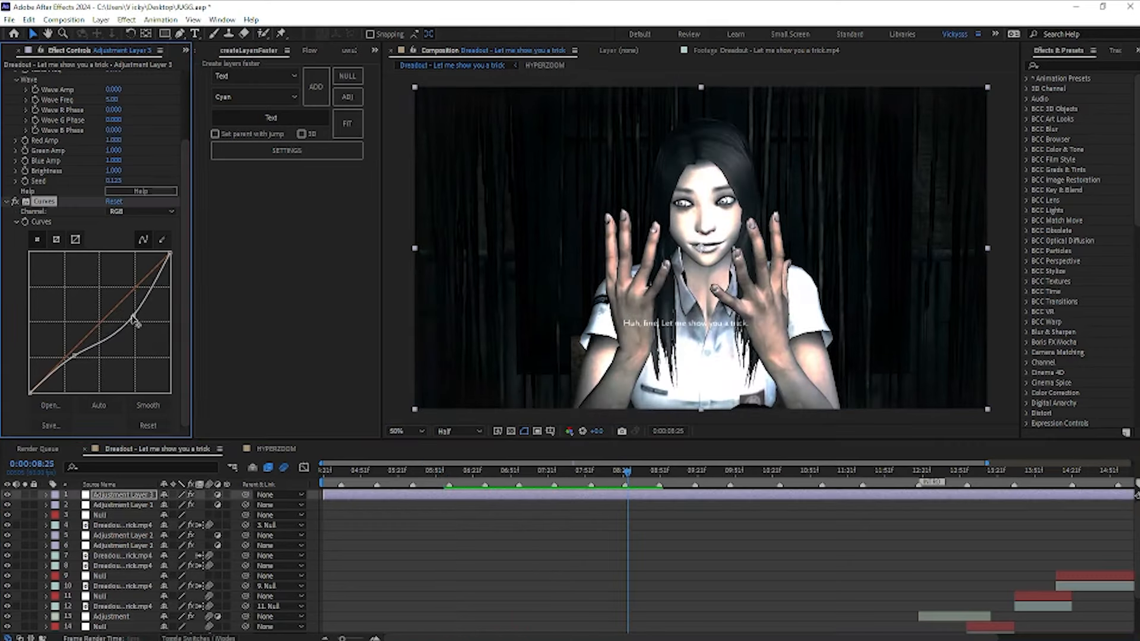
{"action": "left_click_drag", "start_coordinate": [132, 318], "coordinate": [109, 324]}
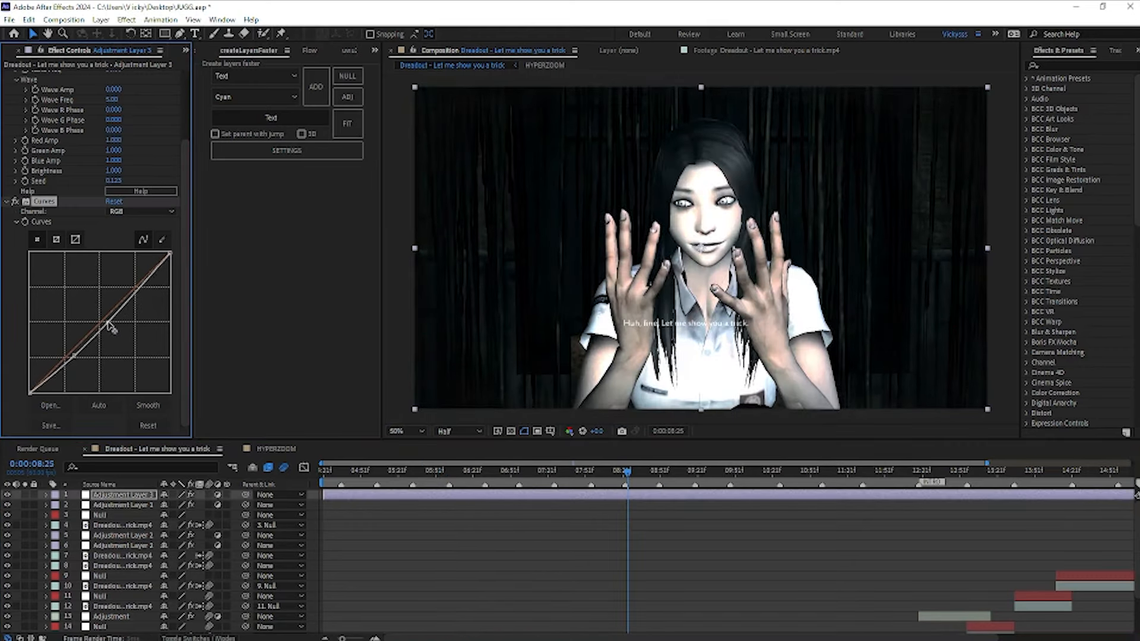
{"action": "left_click", "coordinate": [7, 202]}
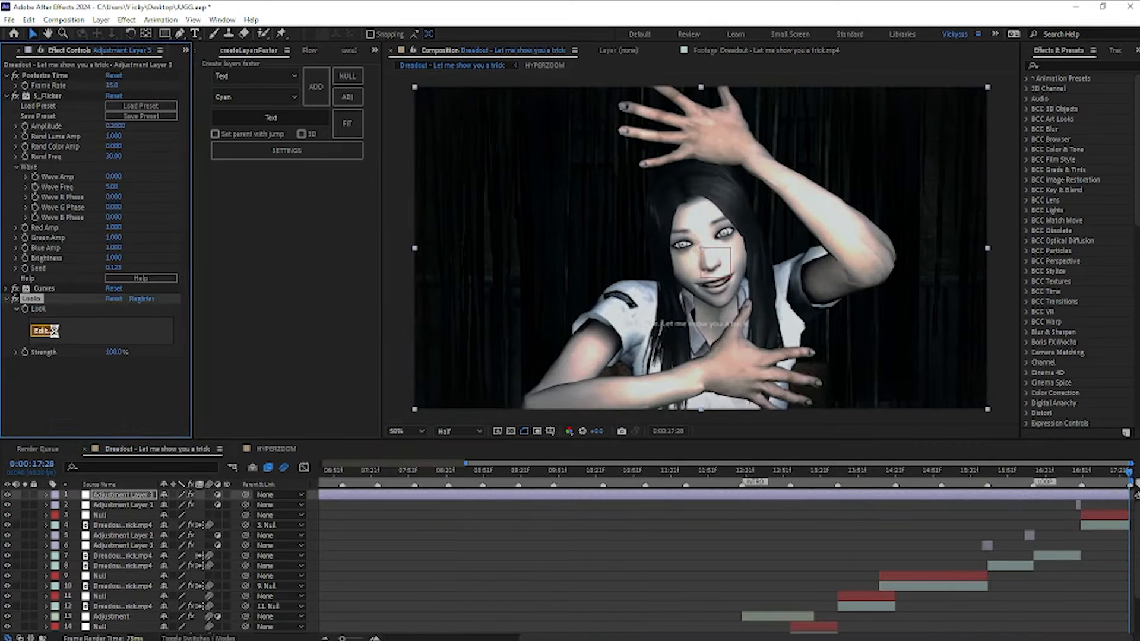
- Build a look with Film Grain and Curves in the adjustment layer's Looks effect and reshape its RGB curve
{"action": "left_click", "coordinate": [54, 331]}
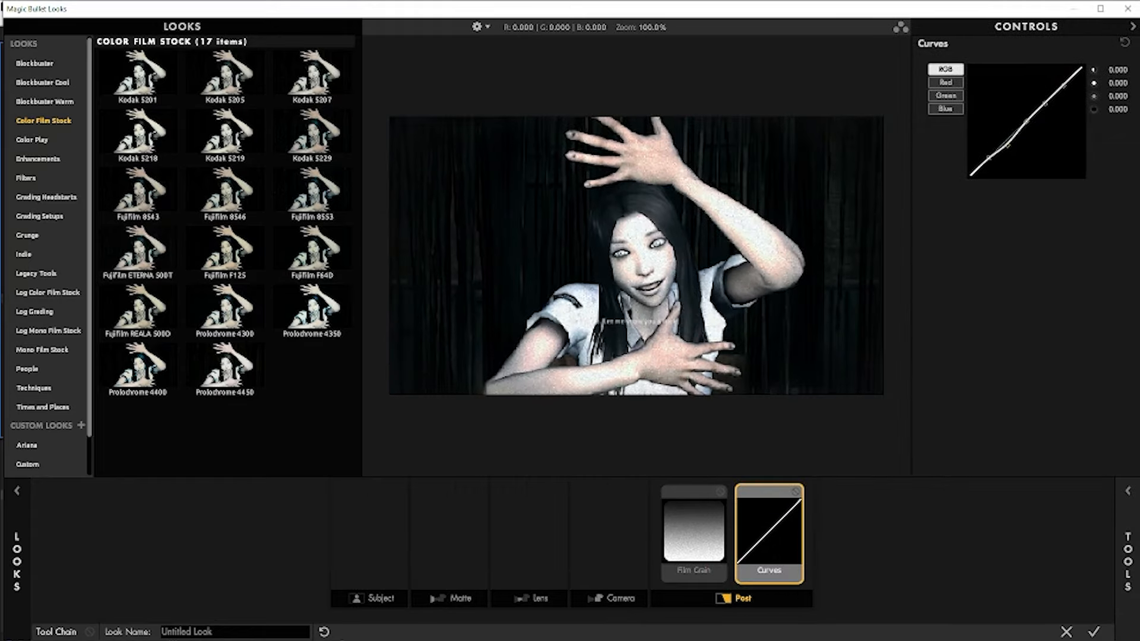
{"action": "left_click_drag", "start_coordinate": [988, 163], "coordinate": [990, 167]}
{"action": "left_click", "coordinate": [1127, 561]}
{"action": "scroll", "coordinate": [1104, 205], "scroll_direction": "up", "scroll_amount": 4}
{"action": "double_click", "coordinate": [1104, 203]}
{"action": "left_click", "coordinate": [1127, 561]}
{"action": "left_click_drag", "start_coordinate": [1035, 61], "coordinate": [1010, 62]}
{"action": "key", "text": "Delete"}
{"action": "left_click", "coordinate": [600, 540]}
- Try Swing-Tilt in the look's Lens stage, delete it, and add Lens Distortion instead
{"action": "left_click", "coordinate": [1127, 561]}
{"action": "left_click", "coordinate": [960, 465]}
{"action": "double_click", "coordinate": [820, 183]}
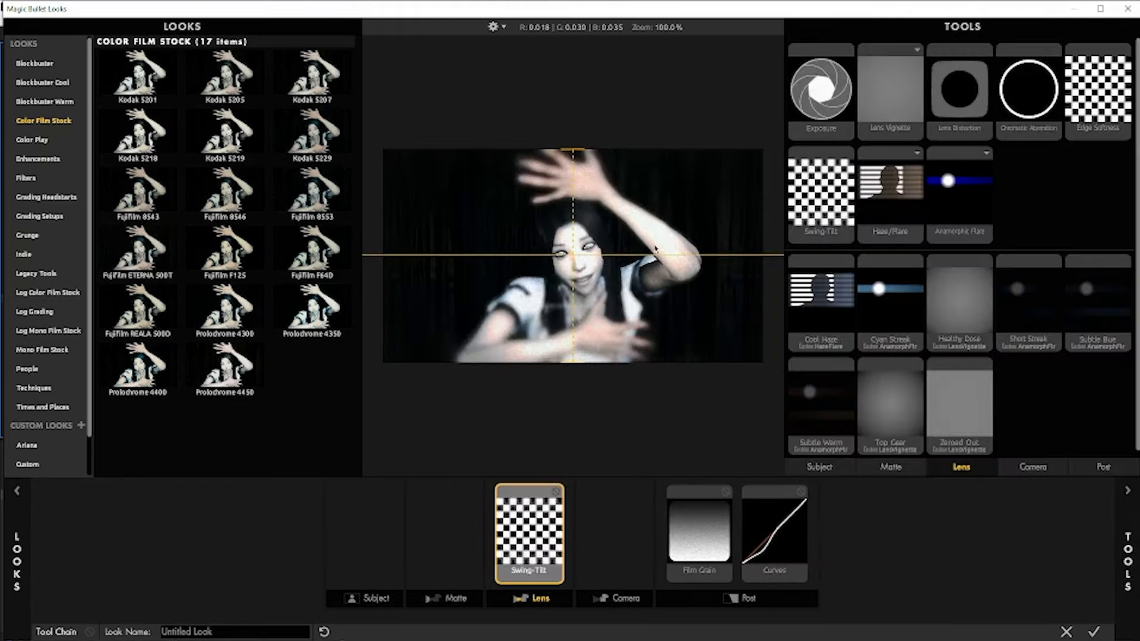
{"action": "key", "text": "Delete"}
{"action": "double_click", "coordinate": [956, 89]}
{"action": "left_click", "coordinate": [1127, 561]}
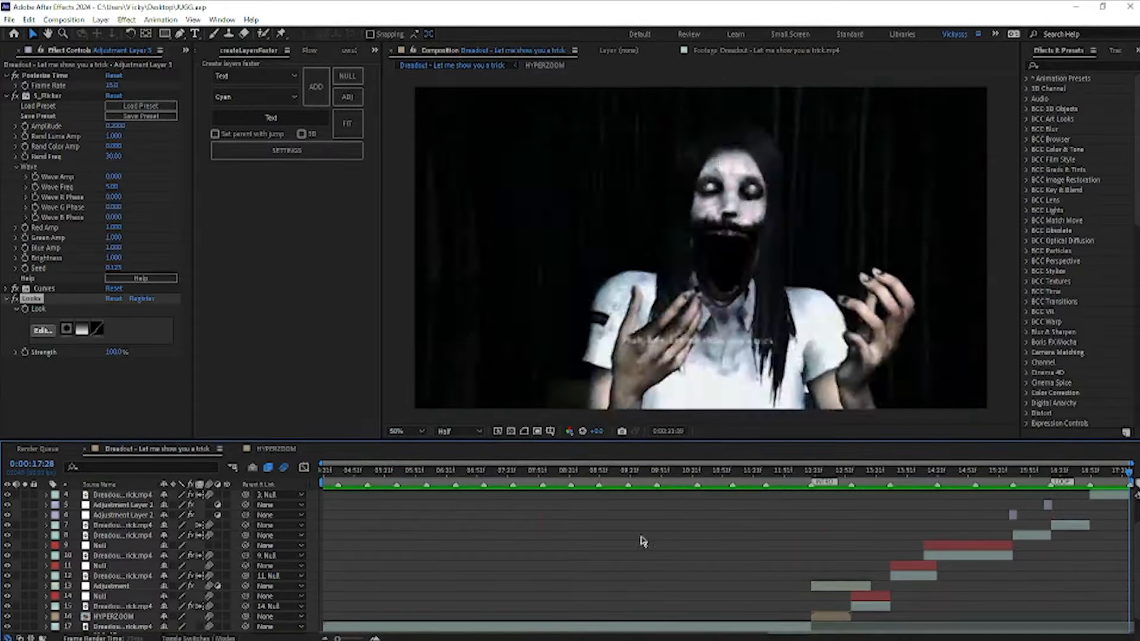
- Set S_Shake Frequency to 3 and Tilt Rand Amp to 3 on the clip at 0:00:15:35, and preview
{"action": "left_click", "coordinate": [1013, 472]}
{"action": "left_click", "coordinate": [1031, 535]}
{"action": "key", "text": "F3"}
{"action": "key", "text": "space"}
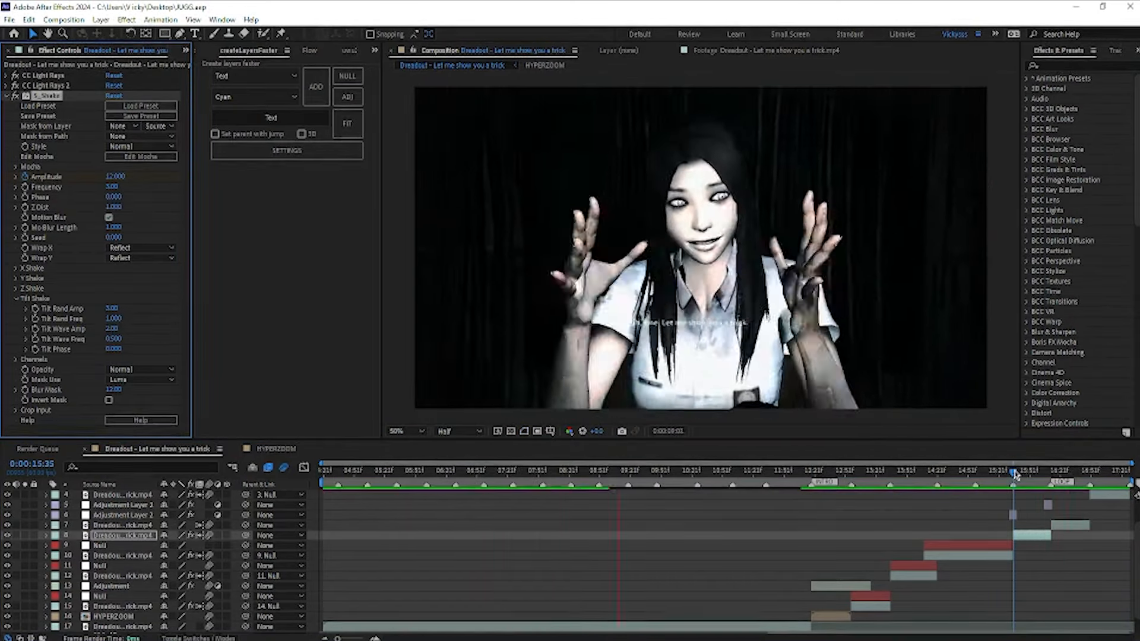
- Add Reverb to the long opening Dreadout clip and preview its audio from 0:00:04:21
{"action": "scroll", "coordinate": [1006, 474], "scroll_direction": "up", "scroll_amount": 1}
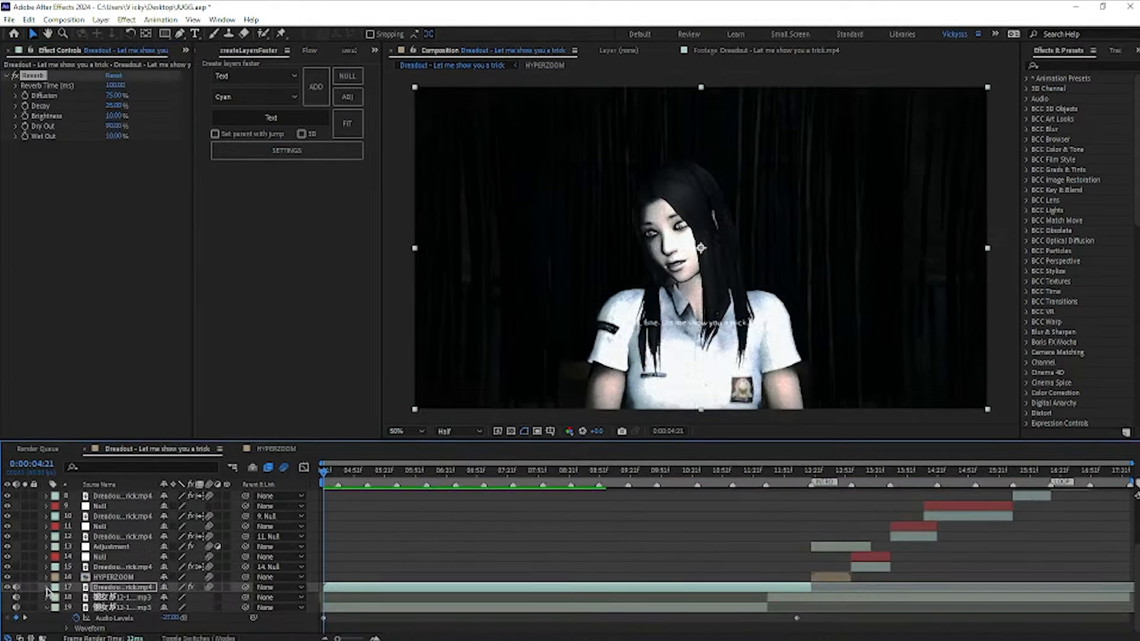
{"action": "scroll", "coordinate": [402, 555], "scroll_direction": "down", "scroll_amount": 1}
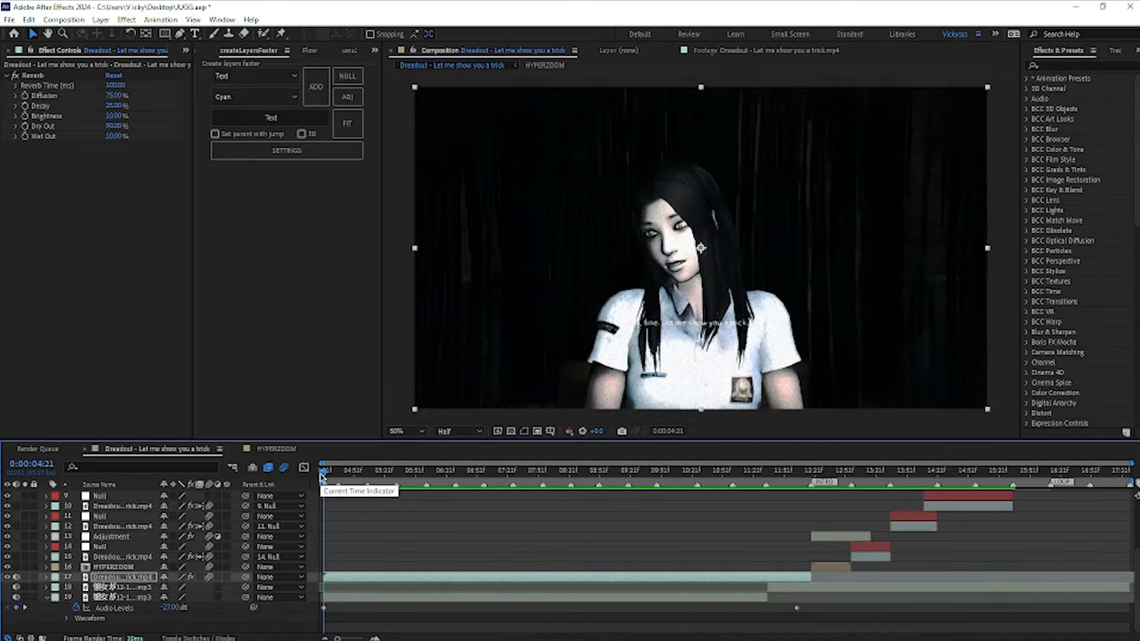
{"action": "key", "text": "space"}
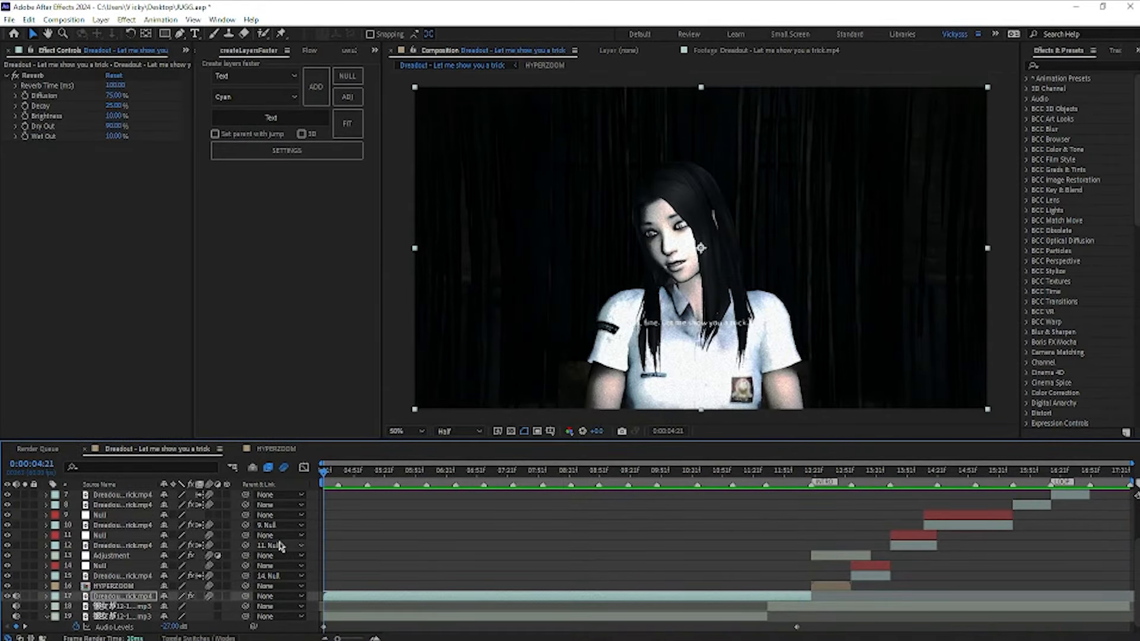
- Set Reverb Time to 70 ms, Diffusion to 65%, Brightness to 70%, Dry Out to 150% and Wet Out to 20%, and preview
{"action": "left_click", "coordinate": [115, 85]}
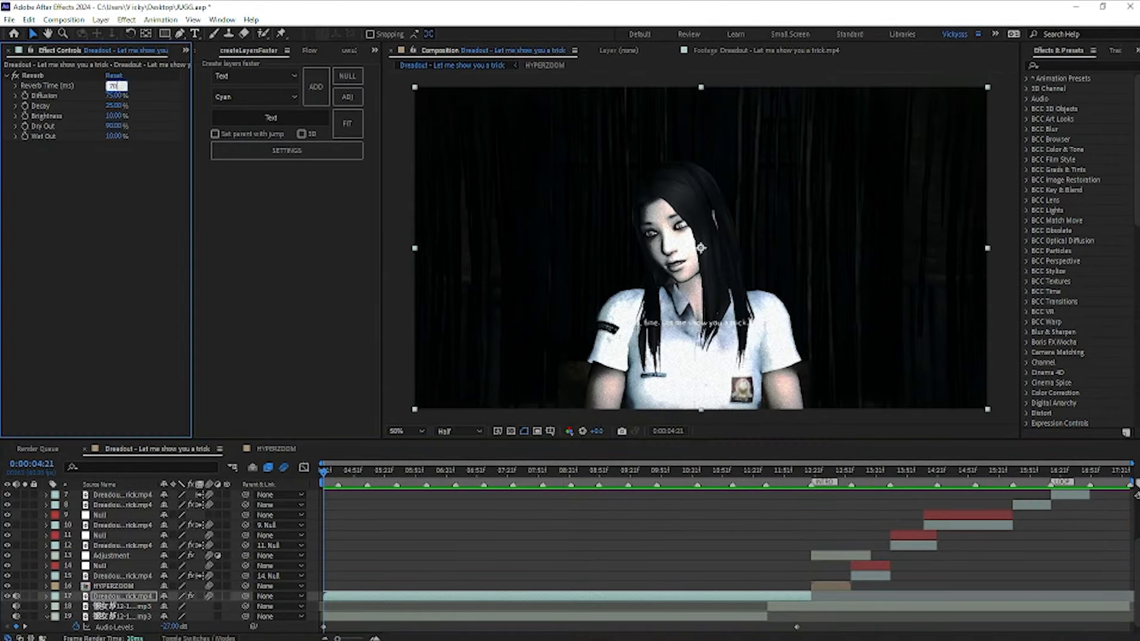
{"action": "type", "text": "70"}
{"action": "key", "text": "Return"}
{"action": "left_click", "coordinate": [115, 95]}
{"action": "type", "text": "65"}
{"action": "key", "text": "Return"}
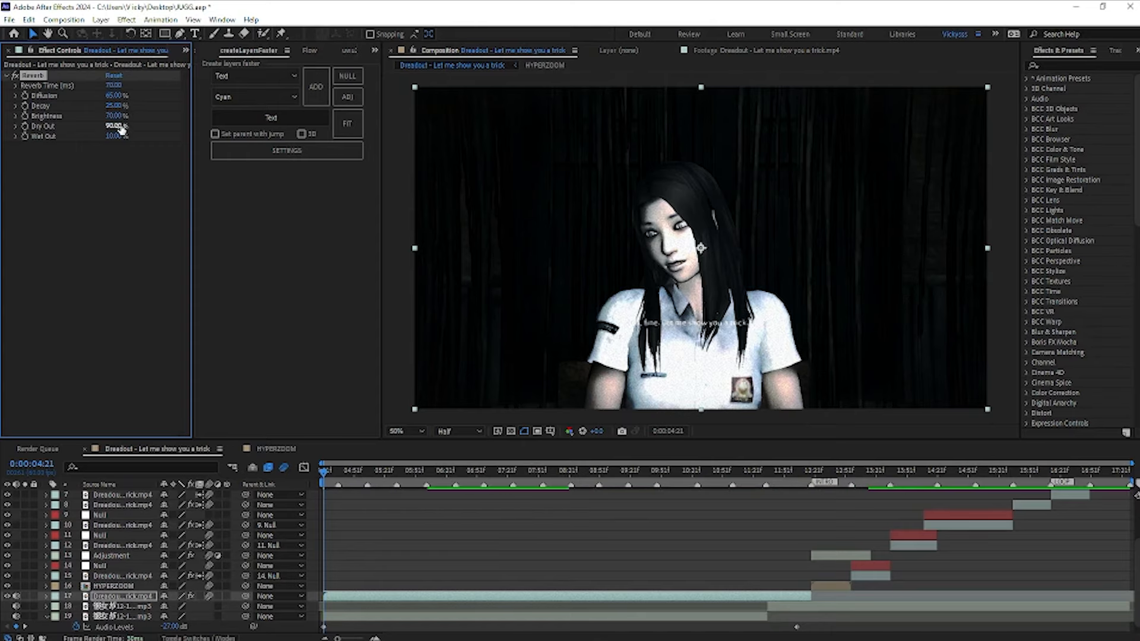
{"action": "key", "text": "Return"}
{"action": "key", "text": "space"}
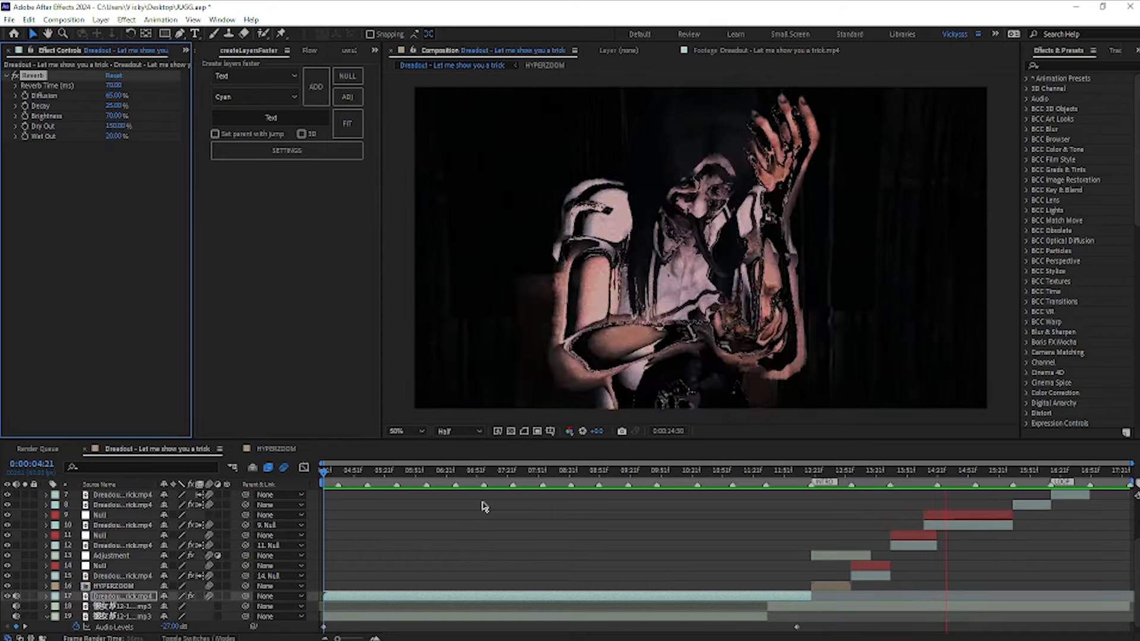
- Set the Reverb's Diffusion to 50% and Brightness to 100%, and preview the sound again
{"action": "left_click", "coordinate": [111, 95]}
{"action": "type", "text": "50"}
{"action": "left_click", "coordinate": [93, 188]}
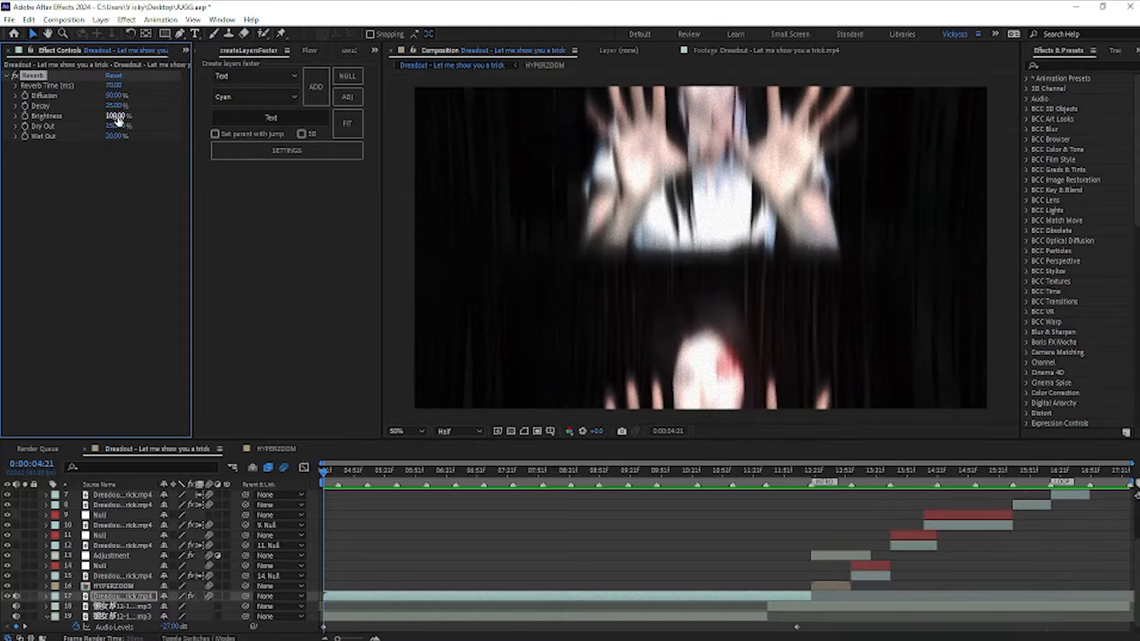
{"action": "scroll", "coordinate": [171, 580], "scroll_direction": "down", "scroll_amount": 1}
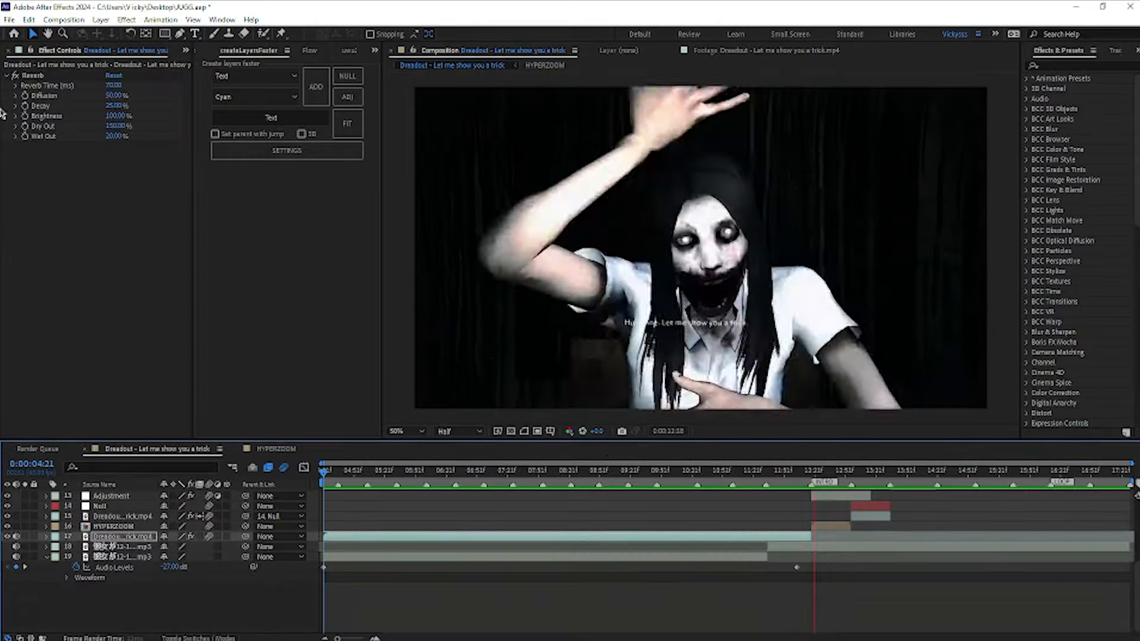
{"action": "left_click", "coordinate": [1125, 433]}
{"action": "key", "text": "Escape"}
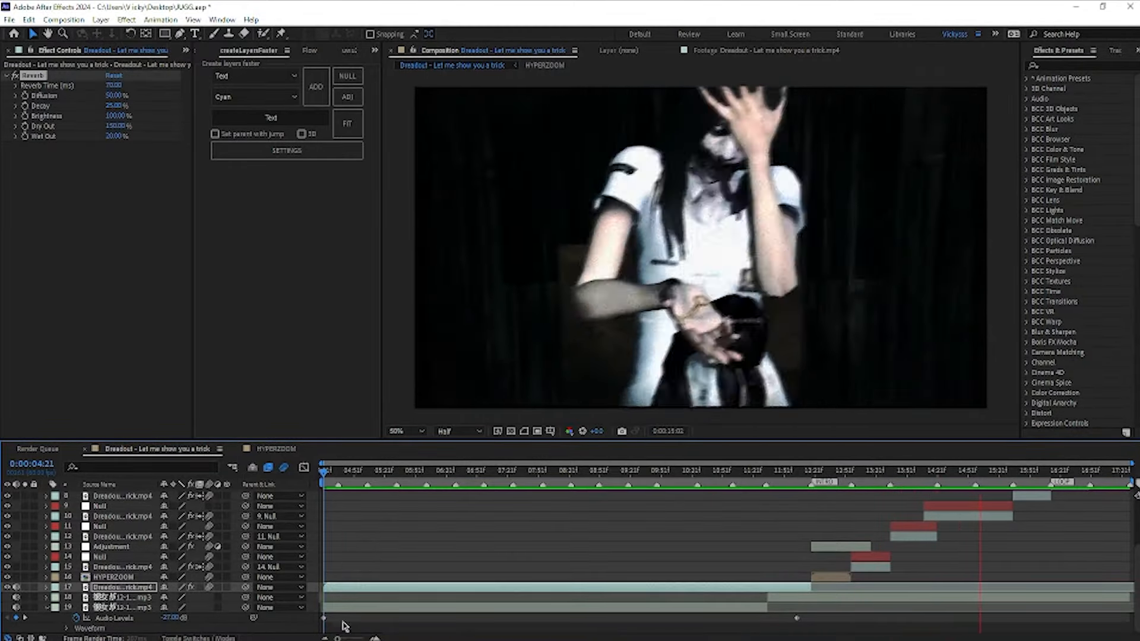
- Add a short adjustment layer around 0:00:16:11, apply CC Wide Time to it, and preview the edit
{"action": "left_click", "coordinate": [348, 97]}
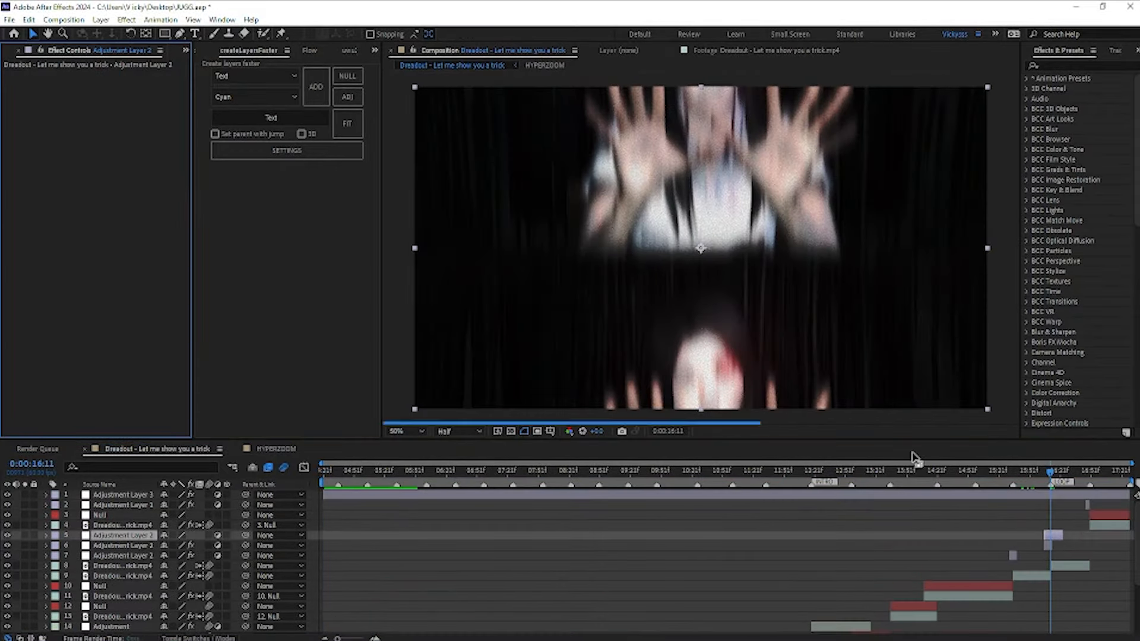
{"action": "key", "text": "ctrl+space"}
{"action": "type", "text": "wide"}
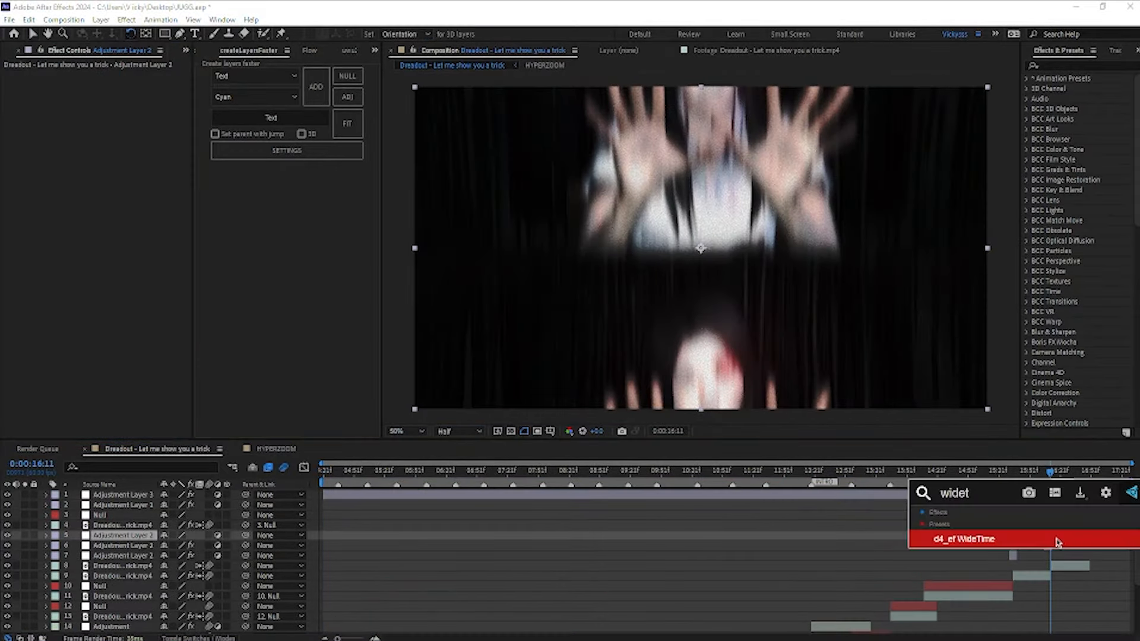
{"action": "left_click", "coordinate": [1054, 528]}
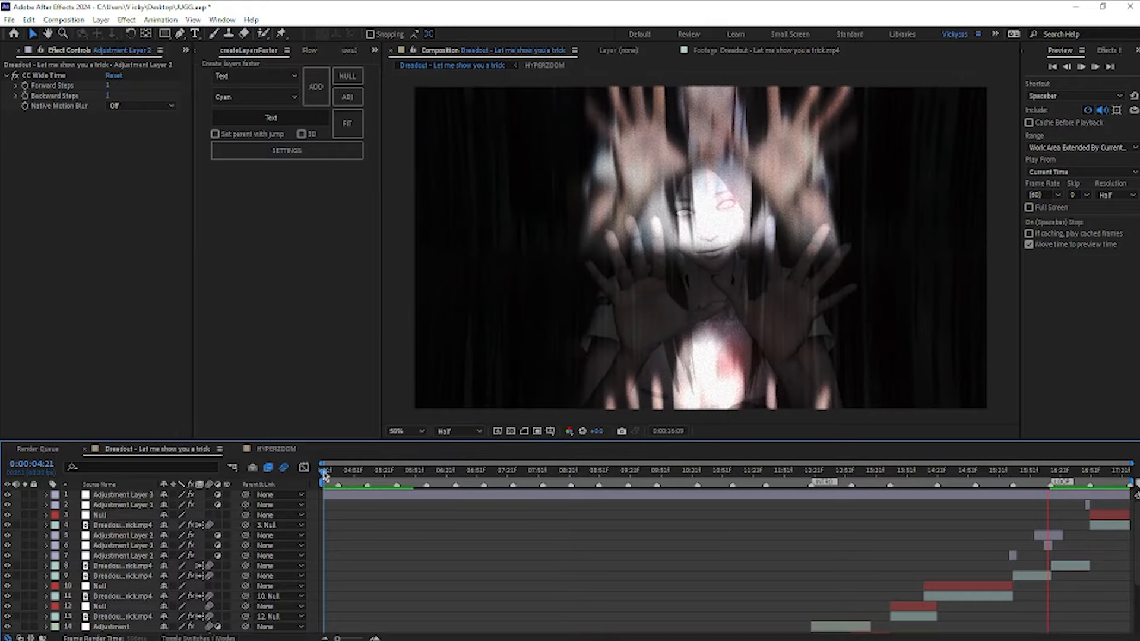
{"action": "key", "text": "space"}
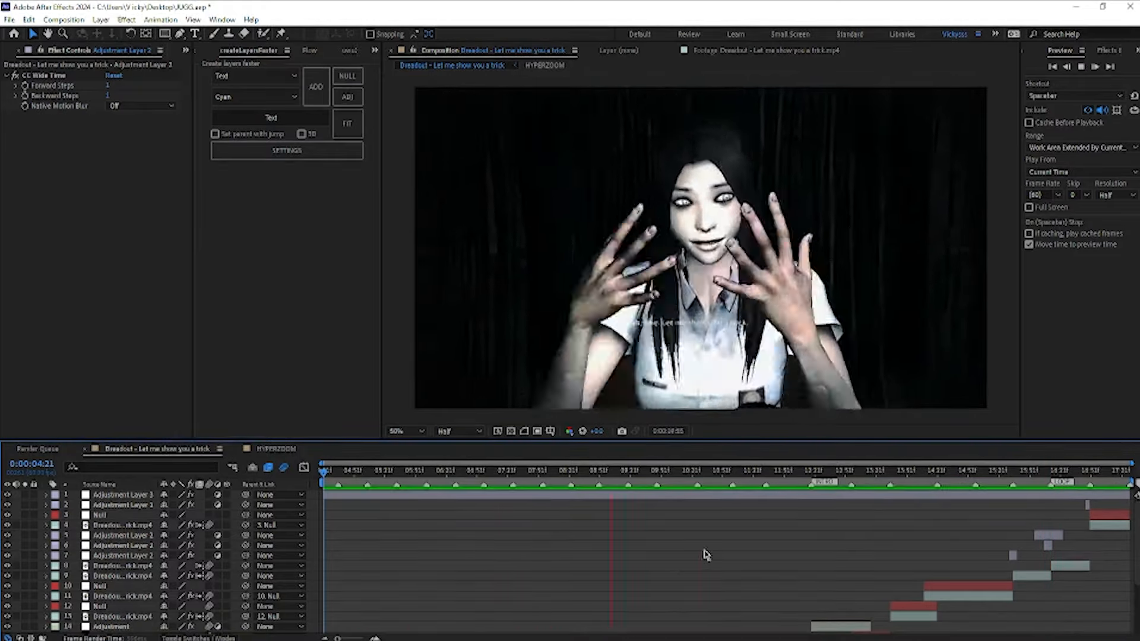
- Duplicate the short adjustment layer starting at 0:00:15:31 and trim the copy to one frame directly before it
{"action": "left_click_drag", "start_coordinate": [340, 471], "coordinate": [743, 543]}
{"action": "key", "text": "="}
{"action": "key", "text": "="}
{"action": "left_click", "coordinate": [746, 556]}
{"action": "key", "text": "ctrl+d"}
{"action": "left_click_drag", "start_coordinate": [752, 556], "coordinate": [725, 559]}
{"action": "key", "text": "="}
{"action": "key", "text": "="}
{"action": "key", "text": "="}
{"action": "left_click_drag", "start_coordinate": [619, 556], "coordinate": [687, 556]}
- At 0:00:15:30, remove all effects from the one-frame adjustment layer and apply Invert instead
{"action": "left_click_drag", "start_coordinate": [726, 471], "coordinate": [655, 471]}
{"action": "key", "text": "ctrl+a"}
{"action": "key", "text": "Delete"}
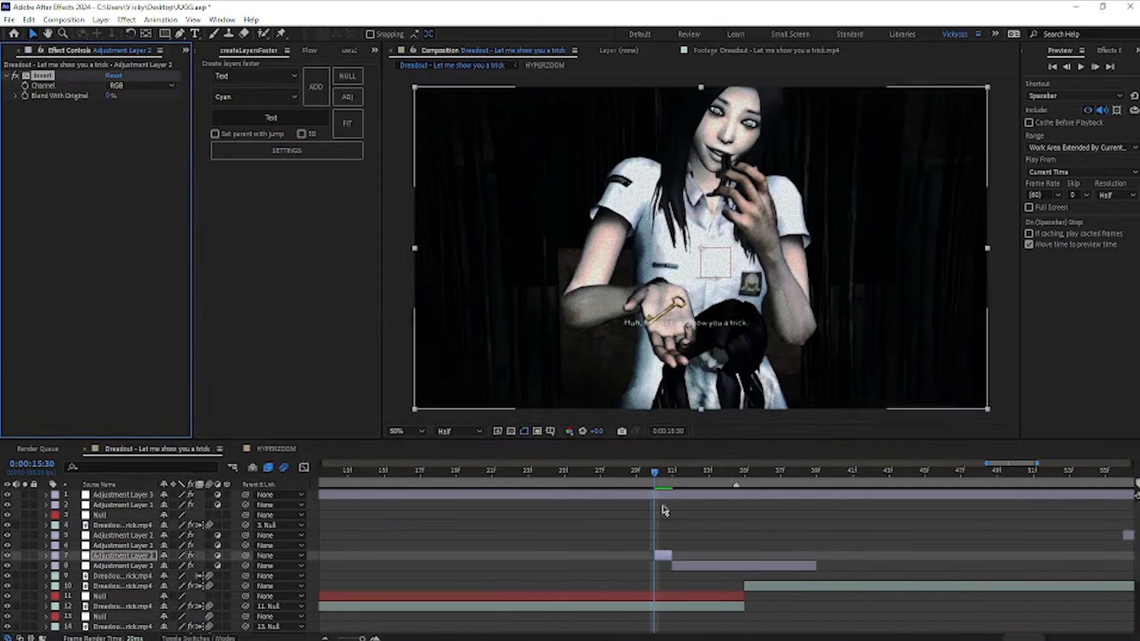
- Duplicate the Invert adjustment layer and place the copy directly before it, around 0:00:15:28
{"action": "key", "text": "ctrl+d"}
{"action": "left_click_drag", "start_coordinate": [655, 556], "coordinate": [621, 565]}
{"action": "left_click", "coordinate": [619, 471]}
- Replace Invert on the duplicated adjustment layer with Data Glitch and adjust its Glitch Count
{"action": "left_click", "coordinate": [42, 75]}
{"action": "key", "text": "Delete"}
{"action": "key", "text": "ctrl+space"}
{"action": "left_click_drag", "start_coordinate": [110, 87], "coordinate": [114, 88]}
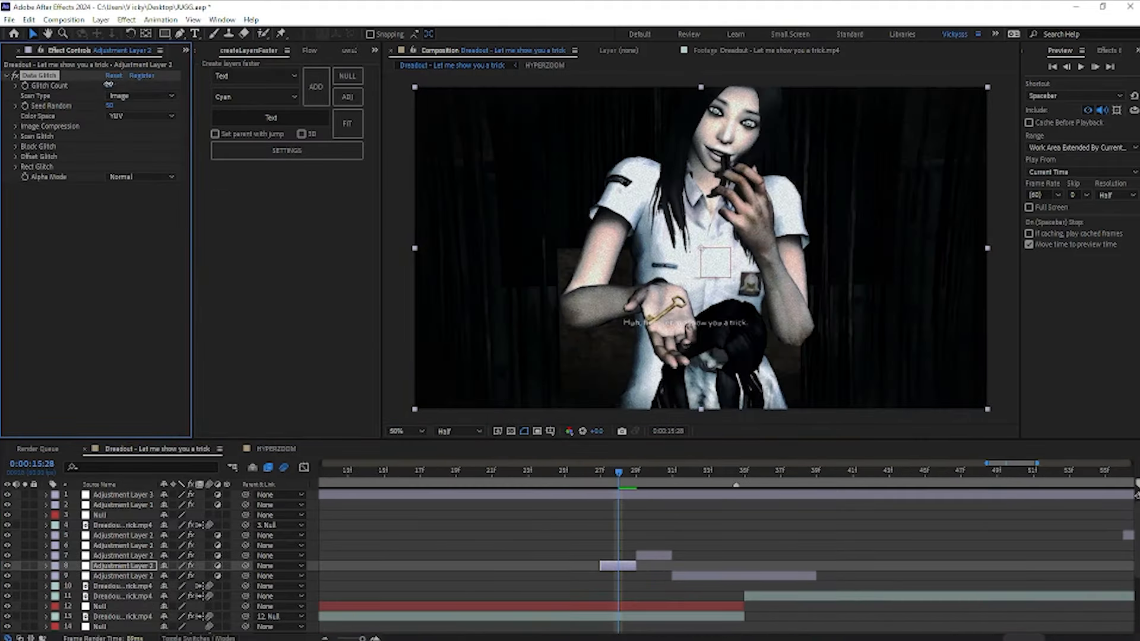